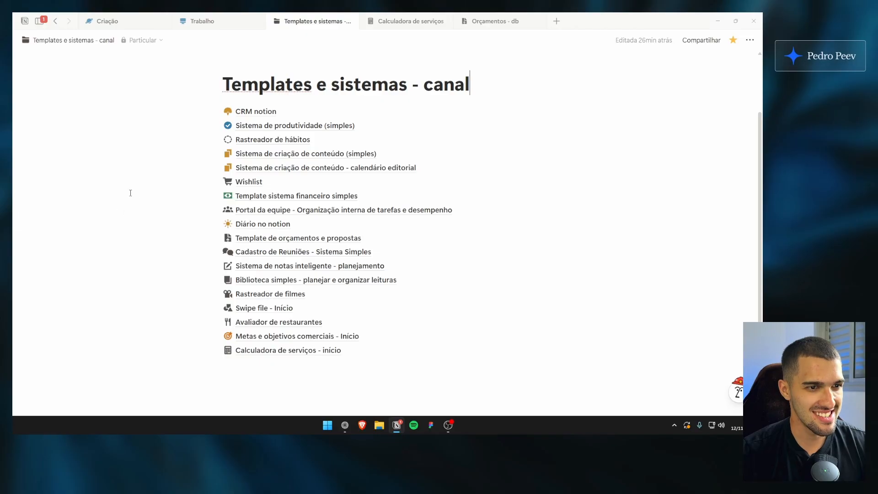
left_click_drag(132, 192, 169, 244)
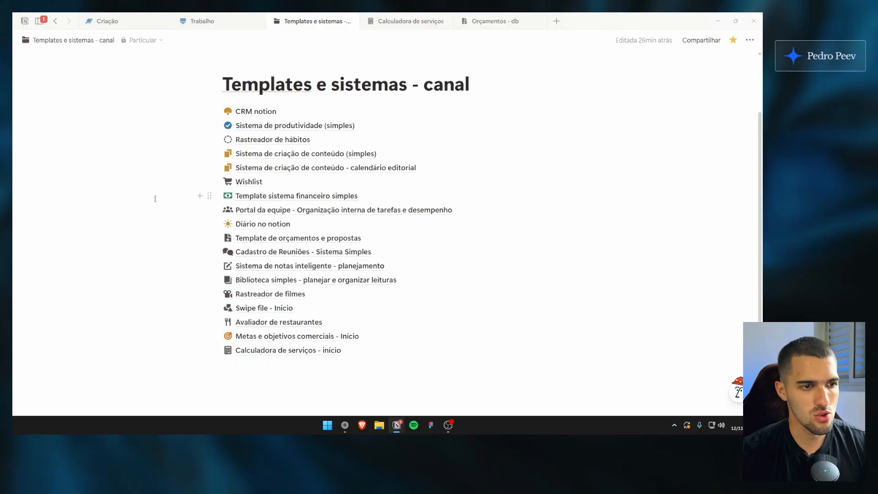
left_click_drag(155, 181, 138, 184)
left_click_drag(165, 109, 329, 358)
left_click(151, 161)
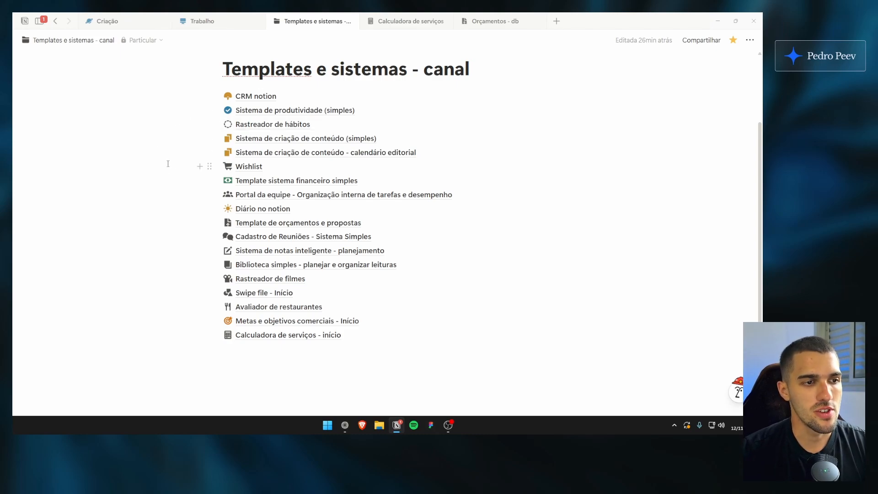
left_click_drag(165, 168, 196, 173)
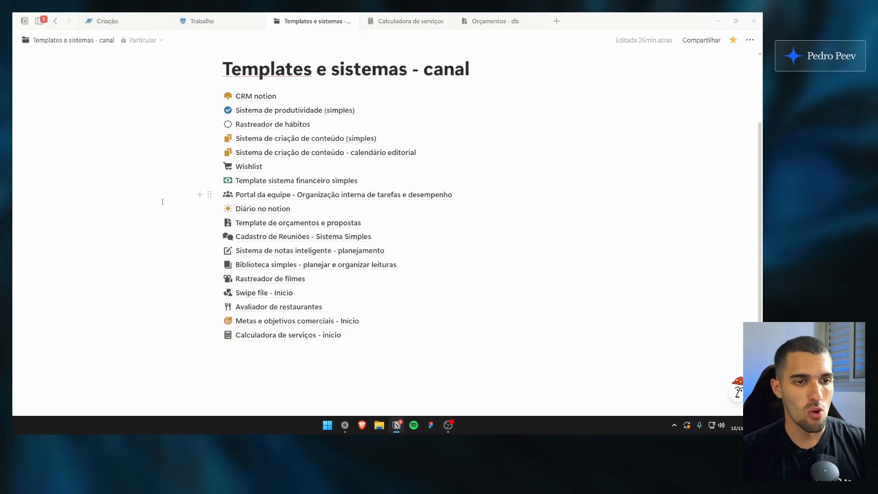
scroll(161, 206, "up", 1)
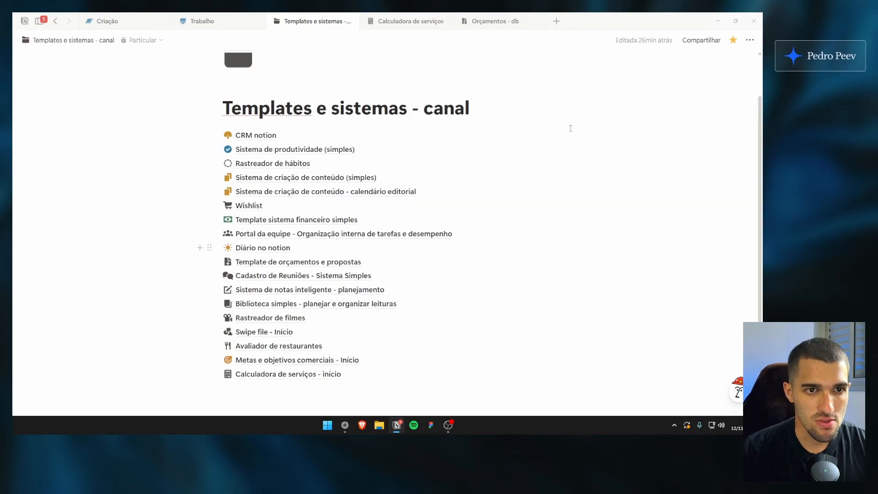
left_click_drag(762, 133, 762, 152)
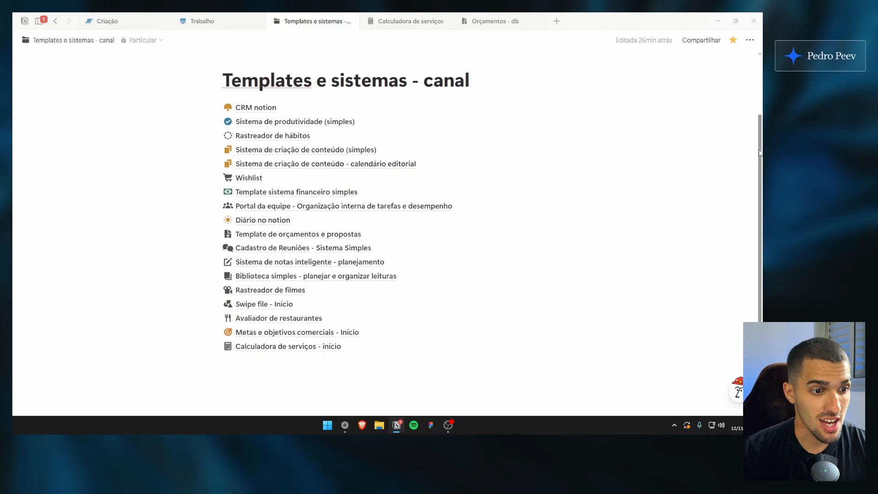
scroll(352, 238, "down", 1)
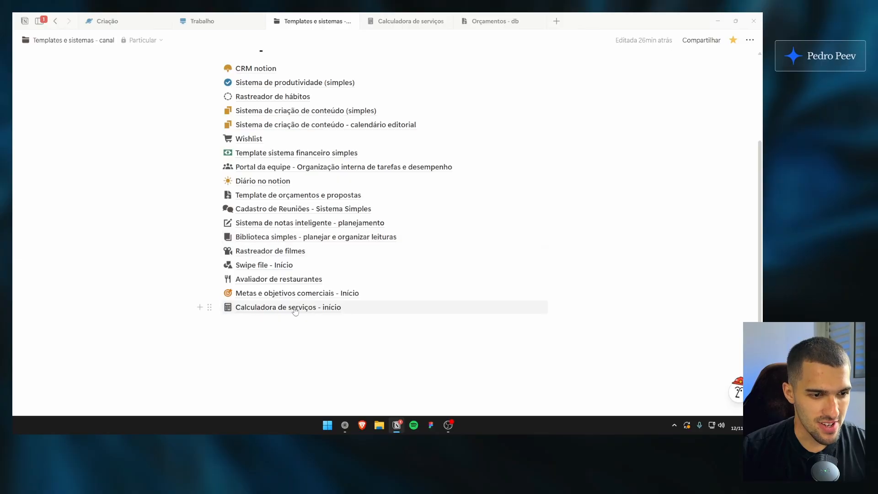
Magnify the screen and circle the "Calculadora de serviços - início" entry in red
key("ctrl+1")
left_click(280, 327)
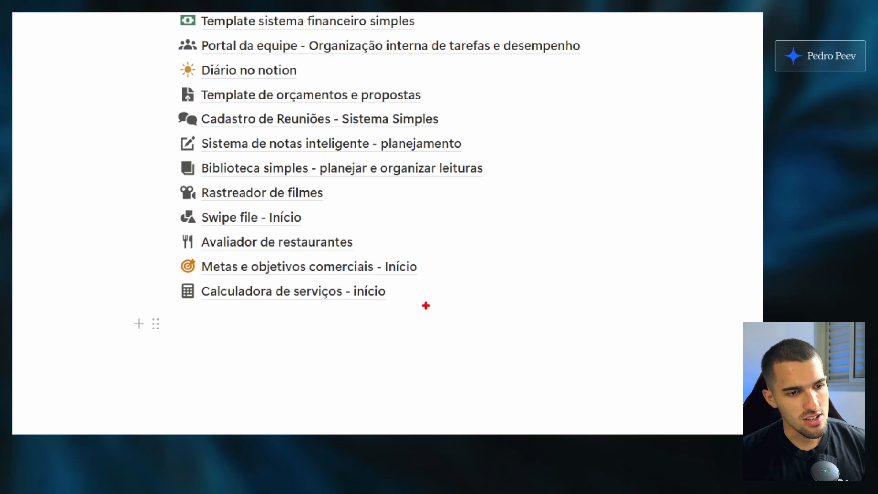
mouse_move(430, 296)
left_mouse_down()
mouse_move(184, 311)
mouse_move(421, 275)
left_mouse_up()
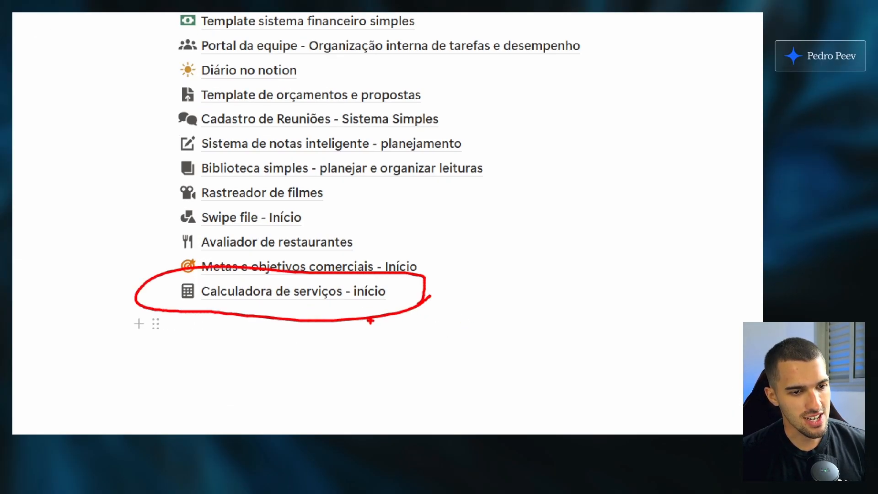
key("Escape")
Switch to the "Calculadora de serviços - início" page and turn on its full-width layout
left_click(417, 26)
left_click_drag(153, 186, 145, 268)
left_click(256, 261)
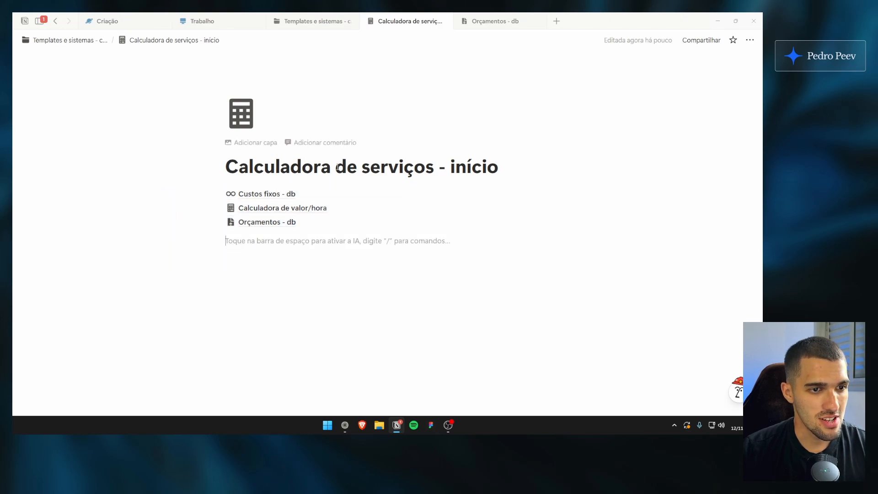
left_click(471, 167)
left_click(750, 40)
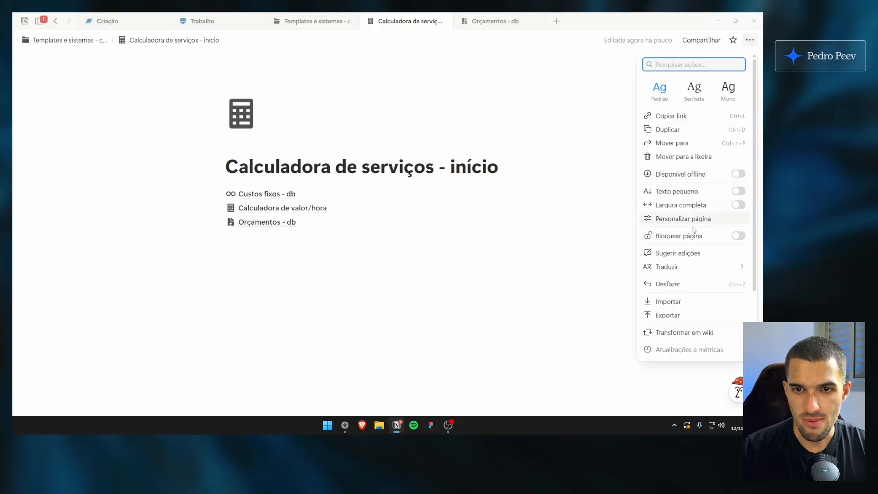
left_click(697, 206)
left_click(365, 164)
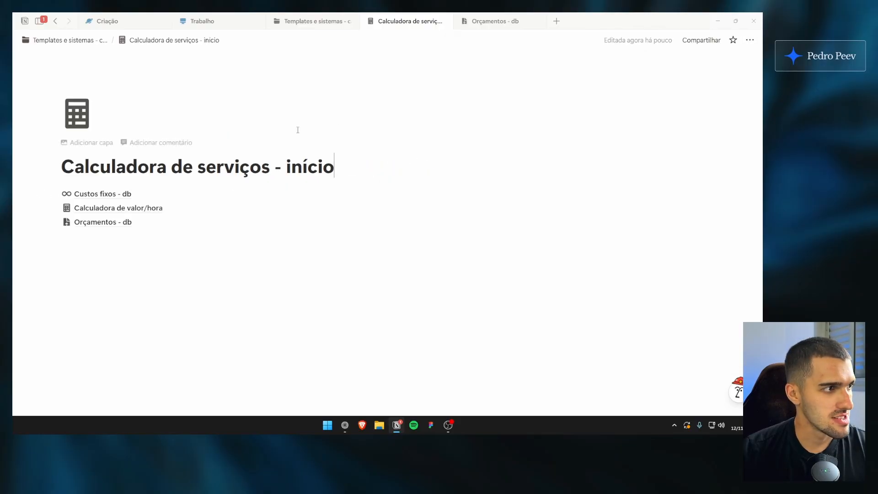
left_click(252, 266)
left_click(356, 160)
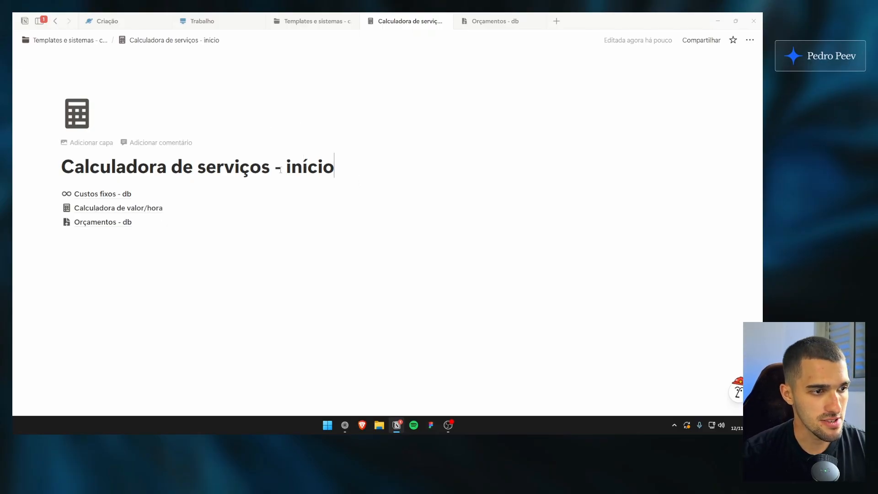
left_click_drag(307, 168, 250, 169)
left_click(322, 168)
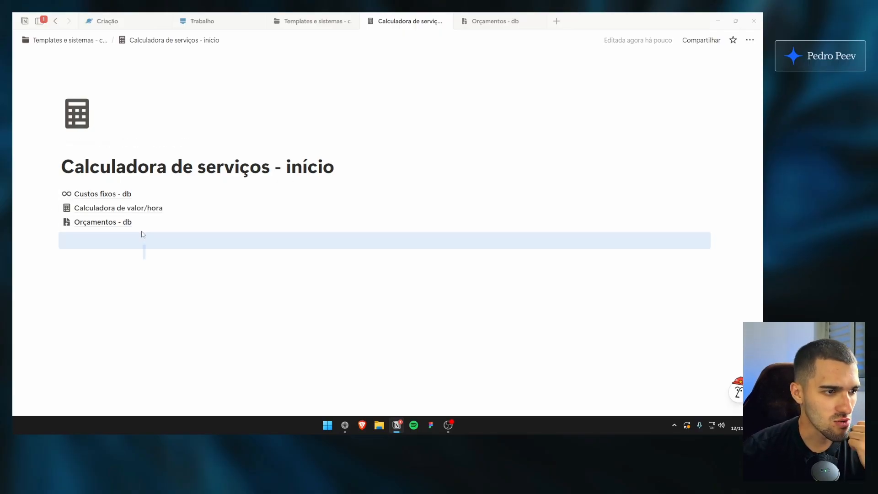
left_click(147, 253)
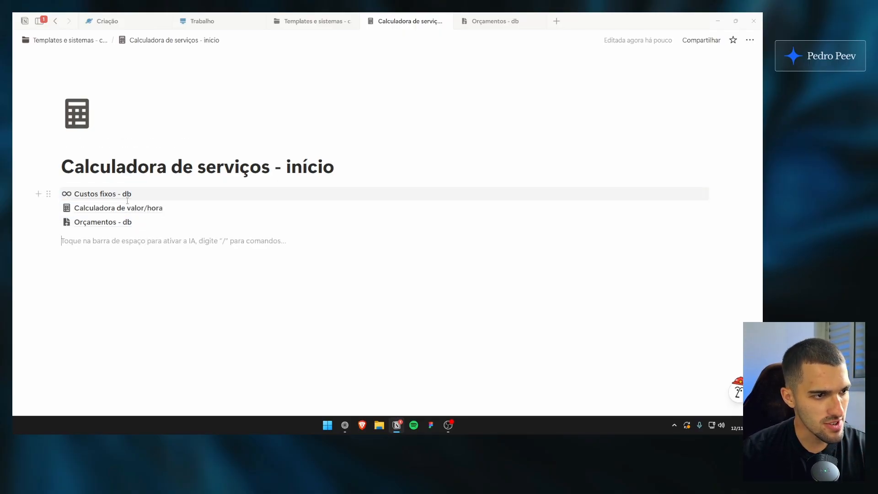
left_click_drag(196, 167, 176, 214)
left_click(197, 160)
left_click(236, 285)
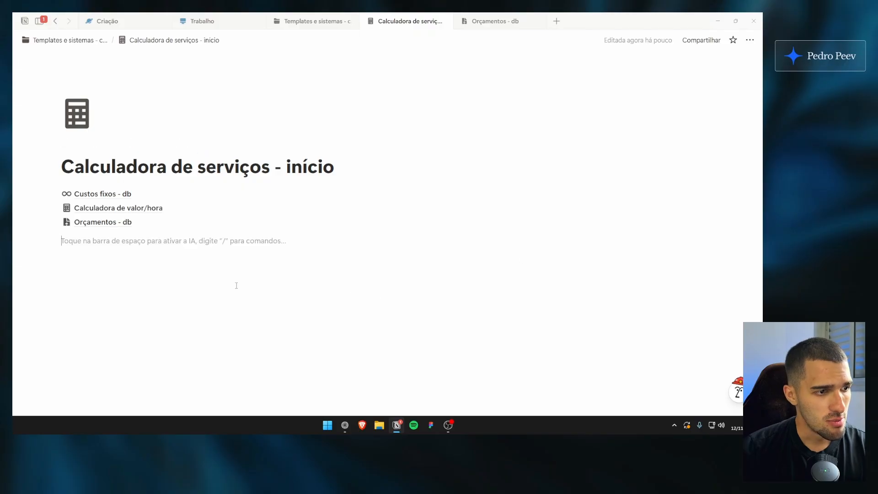
left_click_drag(60, 232, 324, 206)
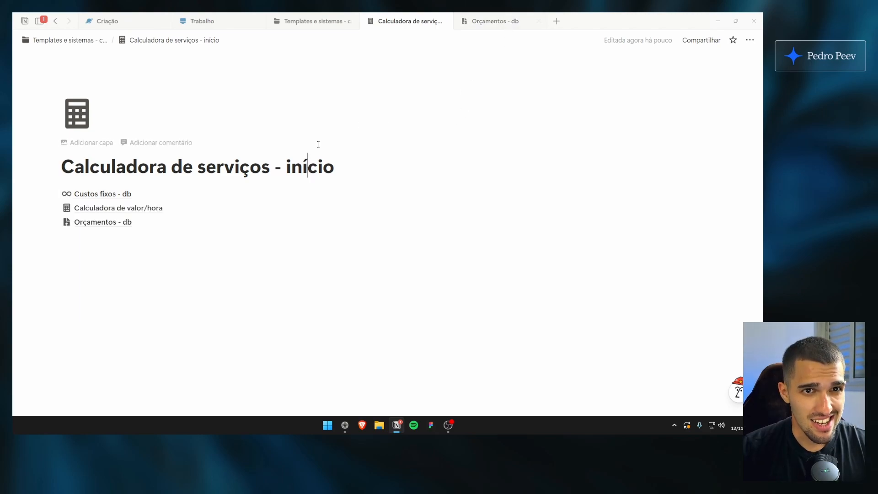
Open the "Custos fixos - db" database in its own tab and close the "Orçamentos - db" tab
left_click(194, 196, "ctrl")
left_click(525, 22)
key("ctrl+w")
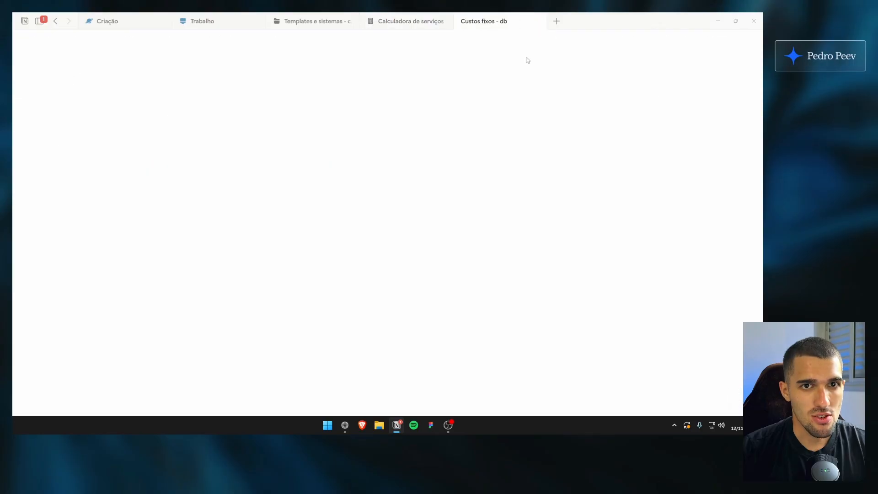
left_click_drag(274, 78, 208, 79)
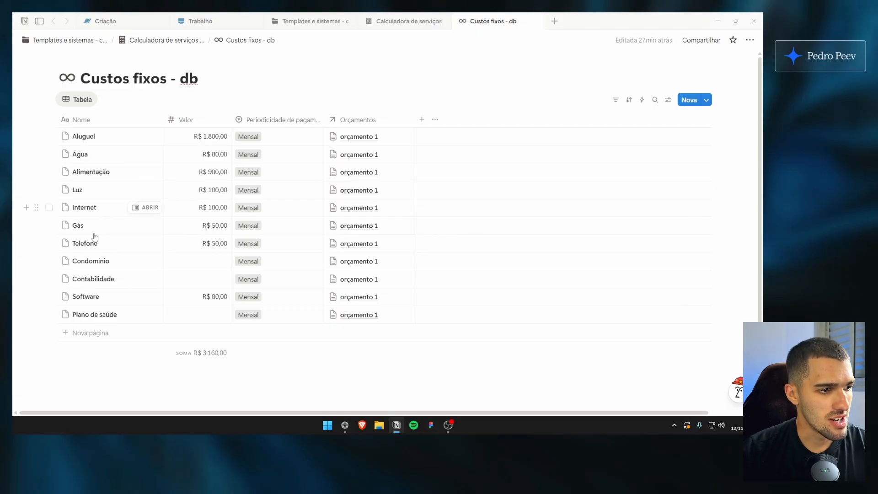
Sort the fixed-costs table by Valor in Decrescente order and hide the sort bar
left_click(615, 100)
key("Escape")
left_click(634, 100)
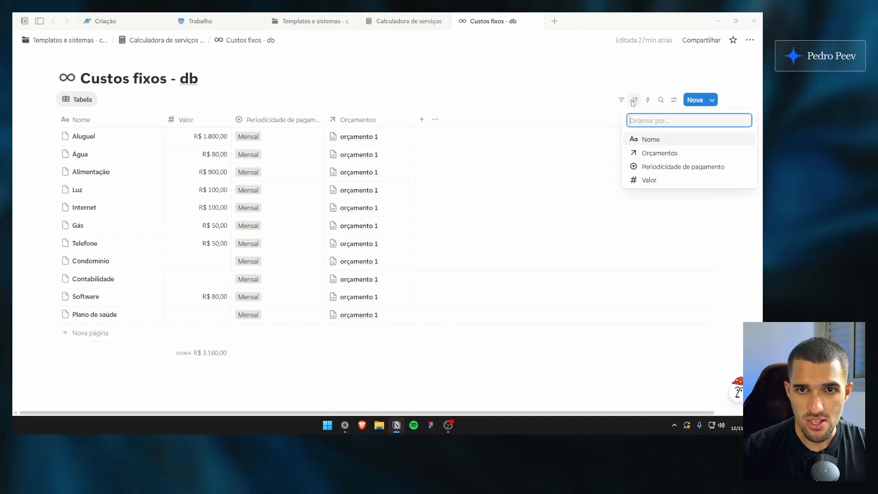
left_click(640, 180)
left_click(146, 141)
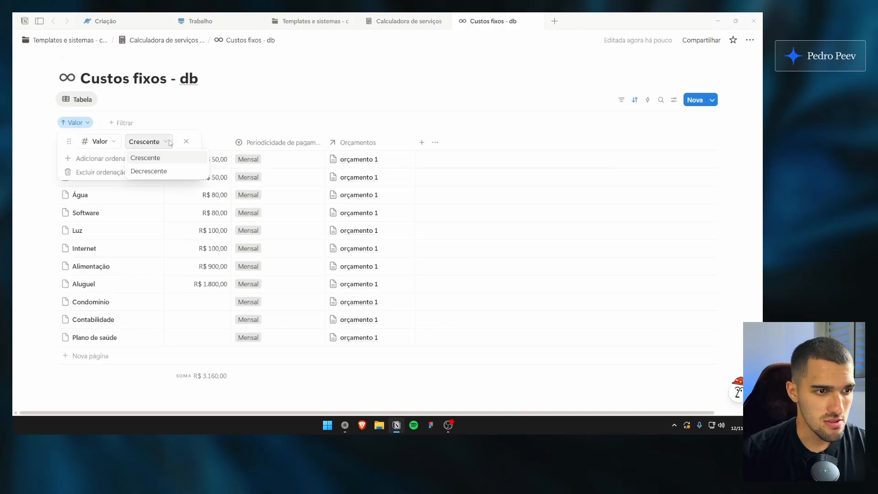
left_click(173, 172)
left_click(74, 183)
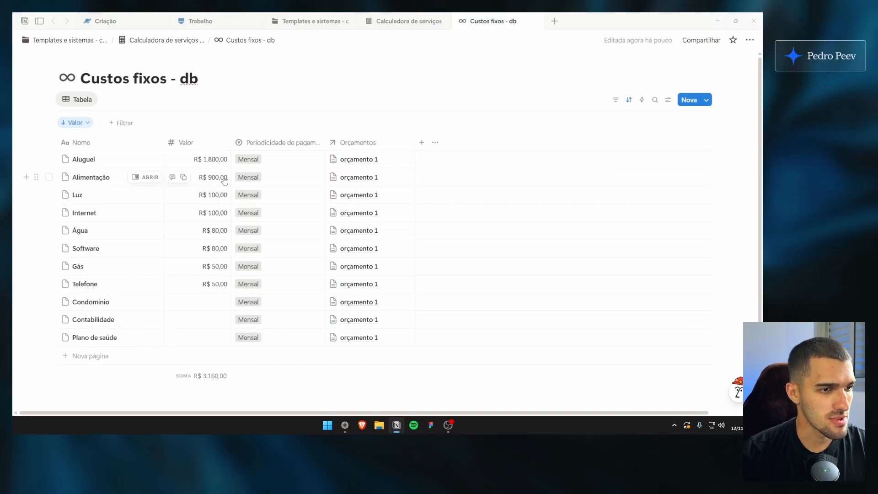
left_click_drag(728, 176, 736, 250)
left_click(724, 181)
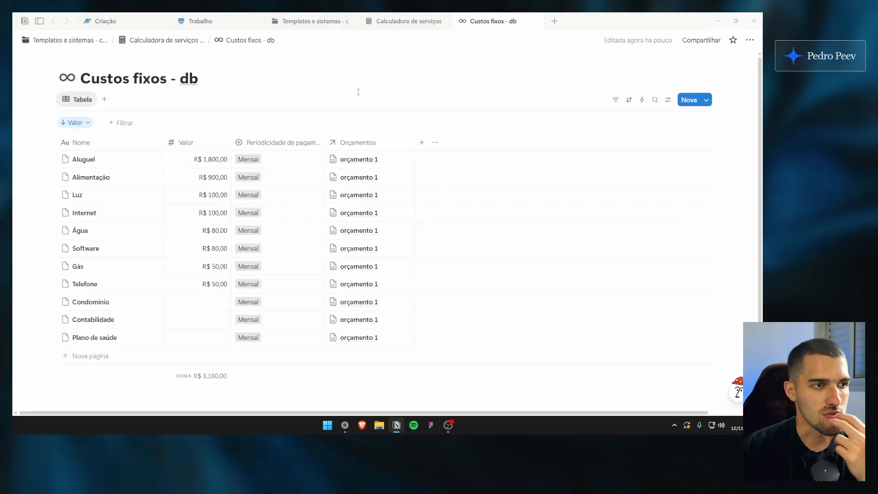
left_click(628, 100)
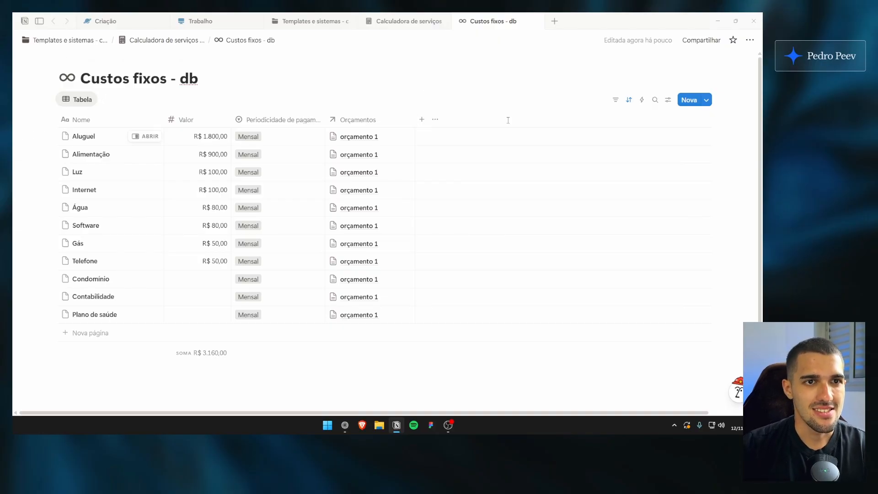
Magnify the table footer and circle the sum of the Valor column in red
left_click_drag(739, 167, 749, 204)
scroll(736, 205, "up", 1)
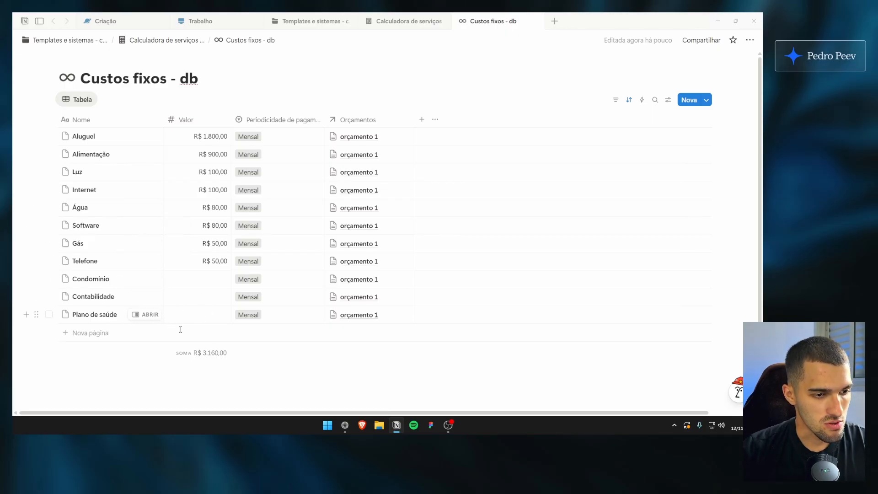
key("ctrl+1")
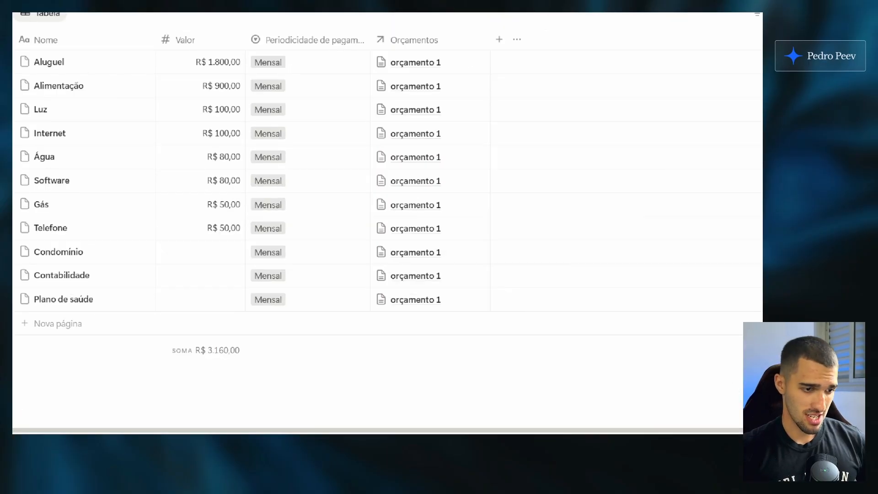
left_click(264, 364)
mouse_move(272, 339)
left_mouse_down()
mouse_move(246, 360)
mouse_move(202, 308)
mouse_move(270, 320)
left_mouse_up()
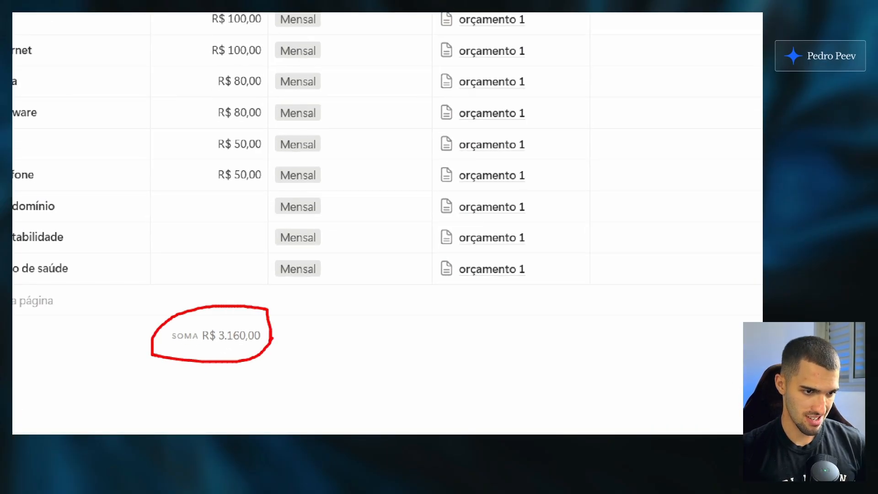
key("Escape")
Set the Valor of the Água cost to R$ 10,00
left_click(217, 213)
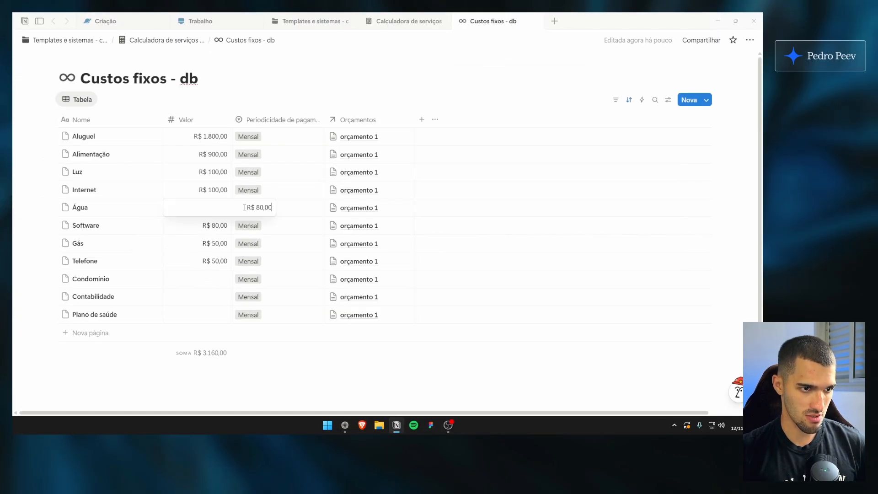
key("BackSpace")
type("10")
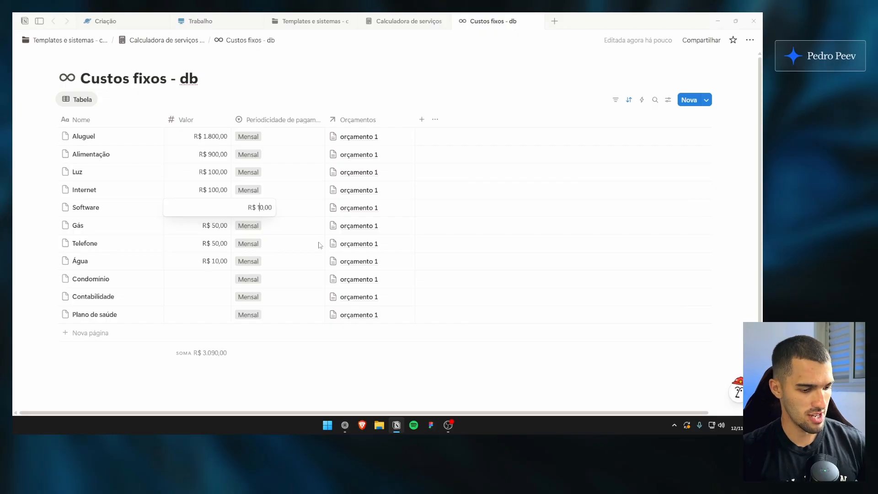
left_click(277, 353)
Magnify the table footer and circle the sum recalculated from the Água change
key("ctrl+1")
left_click(217, 370)
left_click_drag(253, 335, 254, 333)
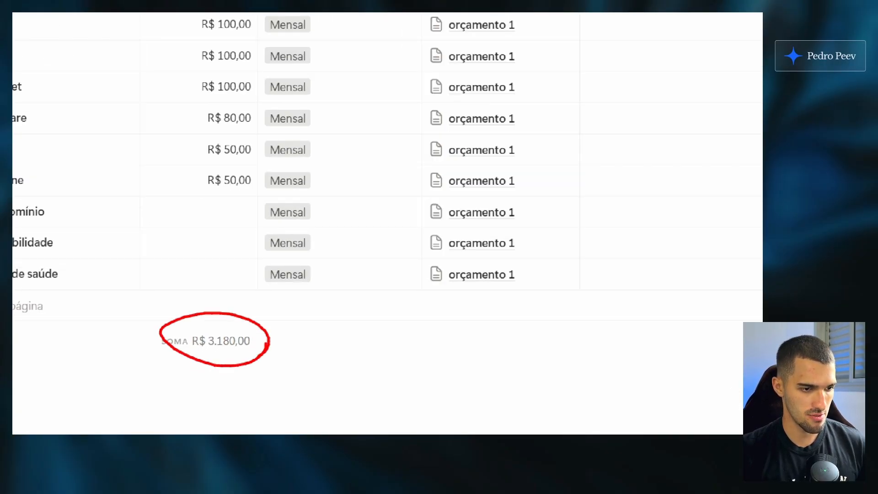
key("Escape")
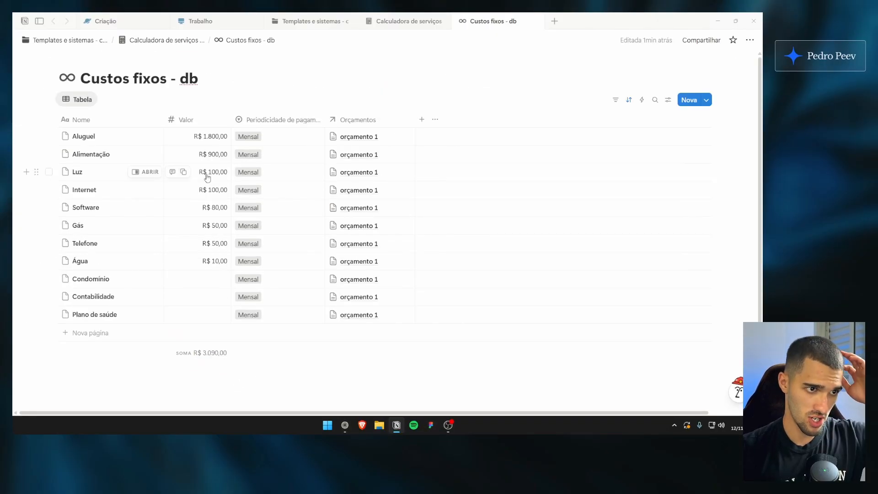
Set the Valor of the Aluguel cost to R$ 2.400,00
left_click(233, 137)
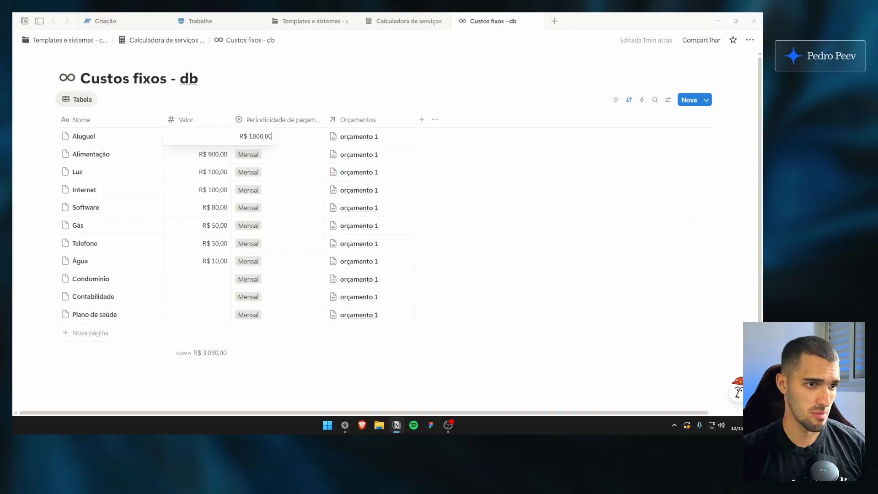
key("BackSpace")
type("2")
key("Right")
key("Right")
key("BackSpace")
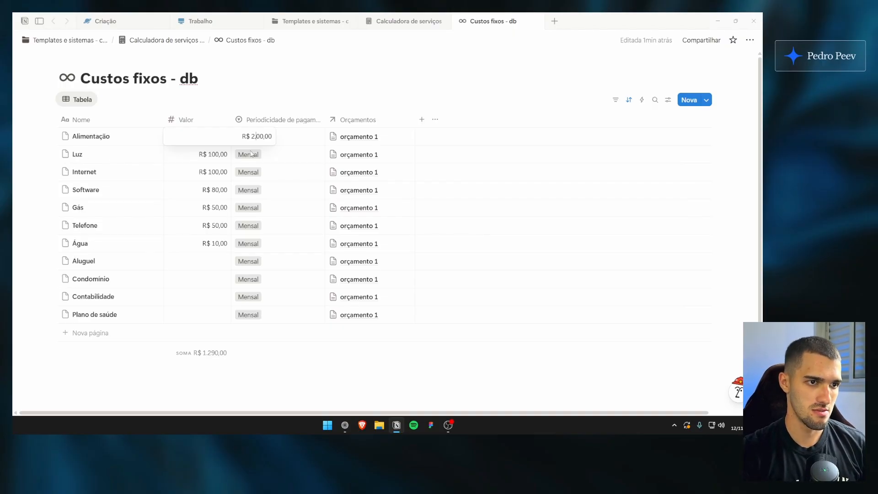
type("4")
key("Return")
Magnify the table footer and circle the sum recalculated from the Aluguel change
key("ctrl+1")
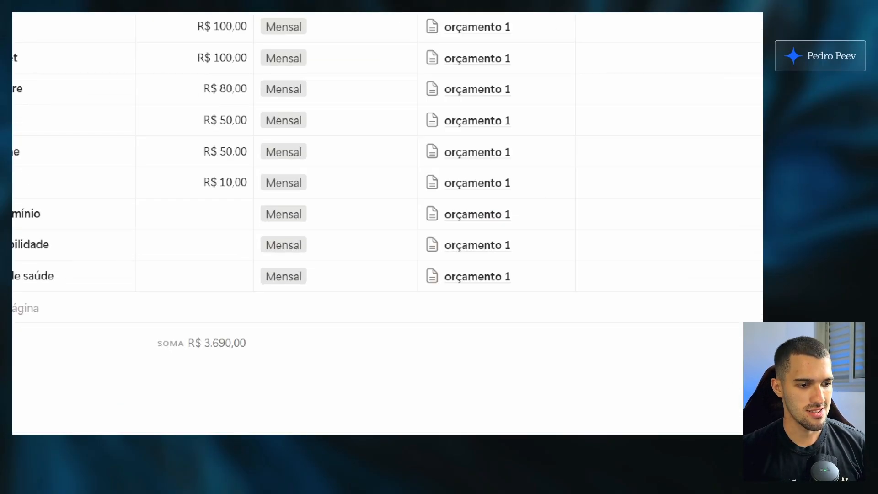
left_click(199, 367)
left_click_drag(252, 348, 258, 345)
key("Escape")
Restore the Aluguel cost to R$ 1.800,00 and the Água cost to R$ 80,00
type("8")
key("Return")
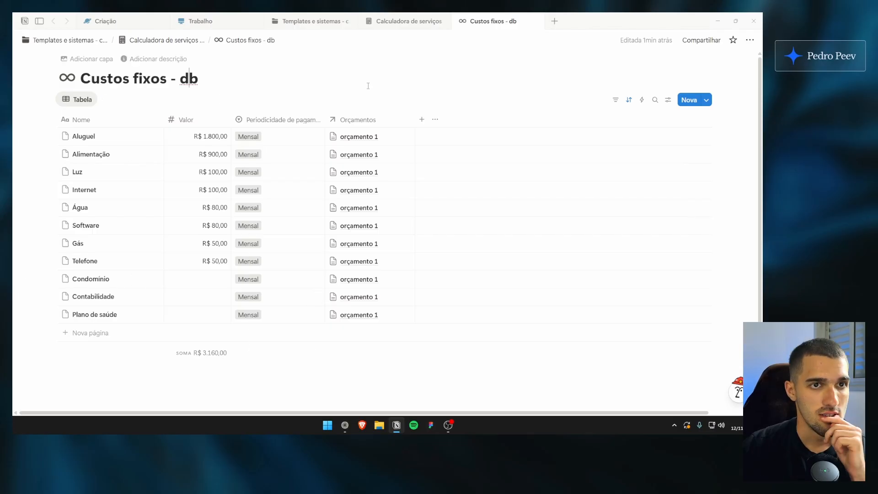
Open the page of the Aluguel entry beside the table
left_click(144, 136)
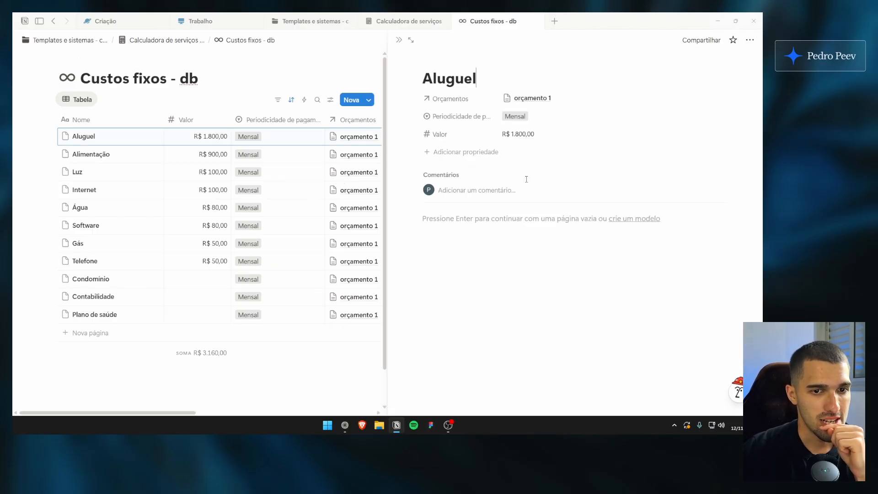
Close the Aluguel page and open Calculadora de valor/hora in a new tab from the Calculadora de serviços - início page
left_click(398, 40)
left_click(407, 21)
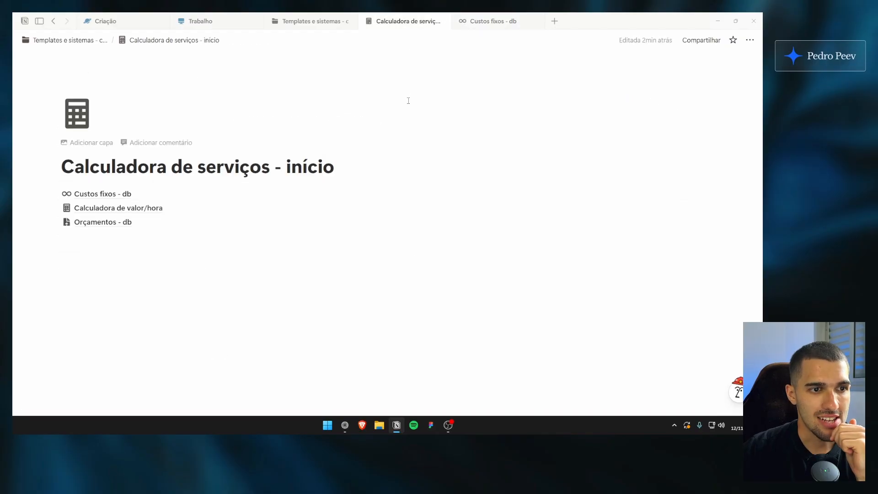
left_click(183, 208, "ctrl")
left_click(563, 24)
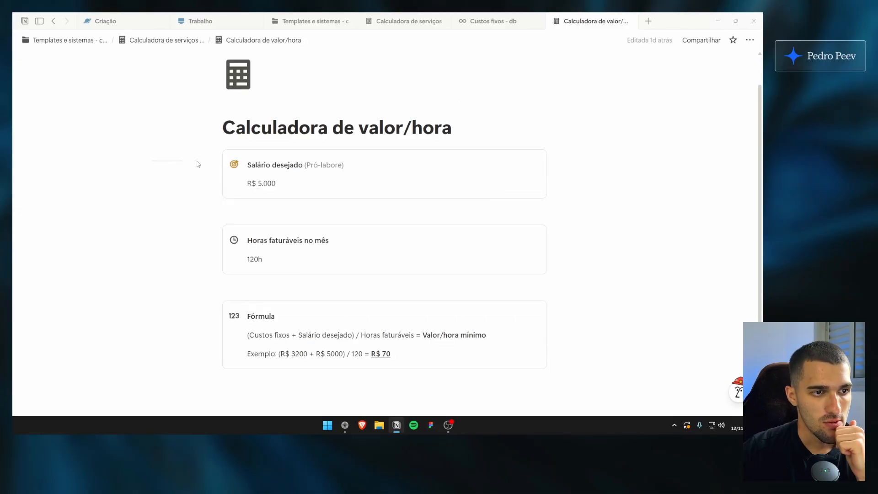
left_click(198, 164)
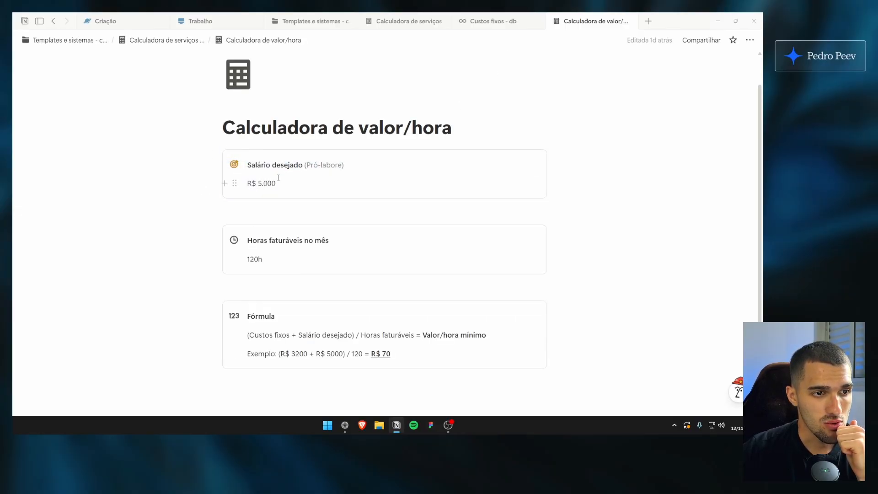
Append "/ 5h por dia" to the 120h entry under Horas faturáveis no mês
left_click_drag(259, 241, 318, 242)
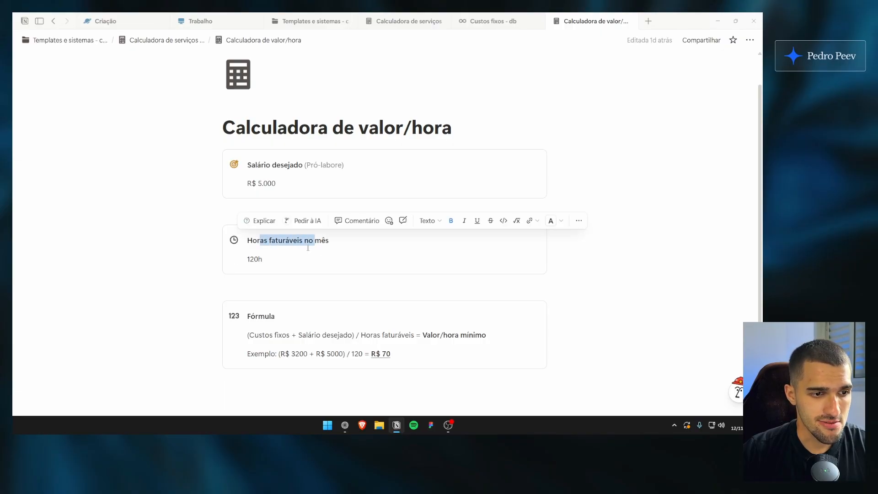
left_click(331, 242)
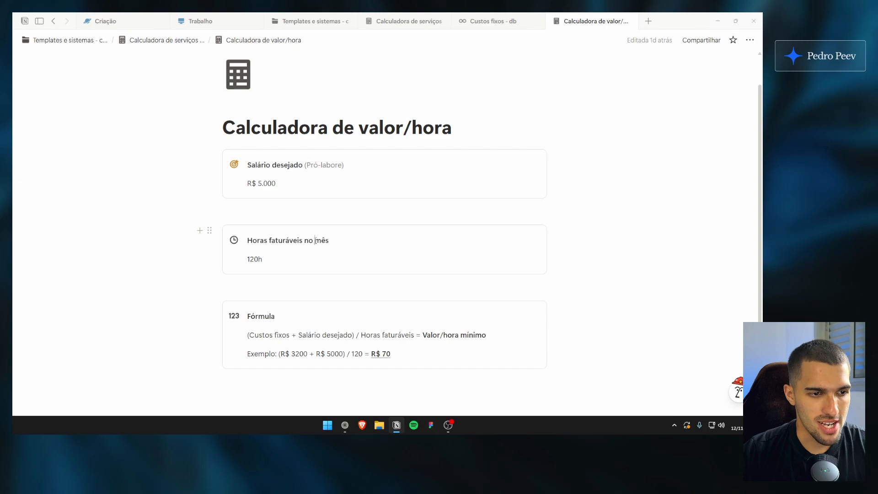
left_click_drag(254, 259, 262, 259)
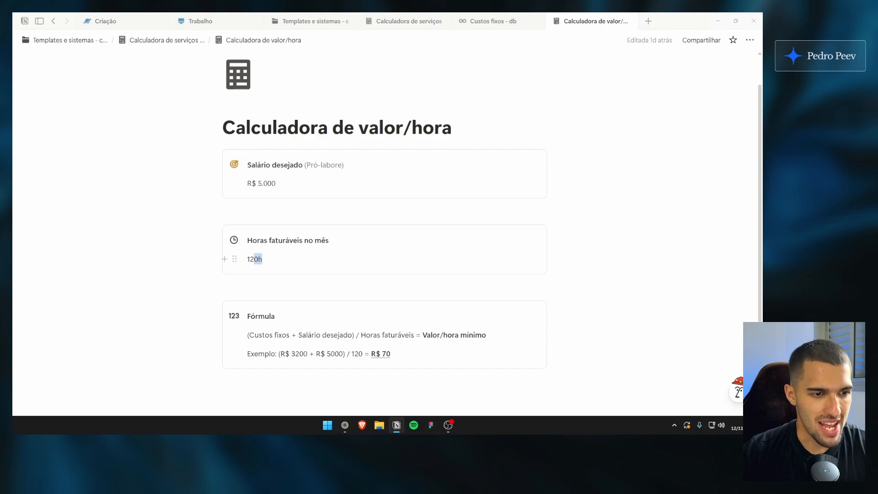
left_click_drag(273, 260, 248, 259)
left_click(270, 265)
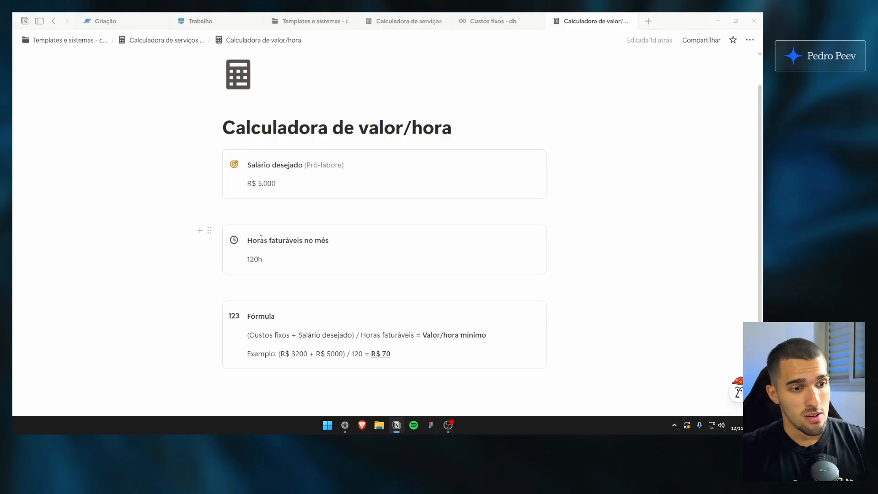
type("/ 5h")
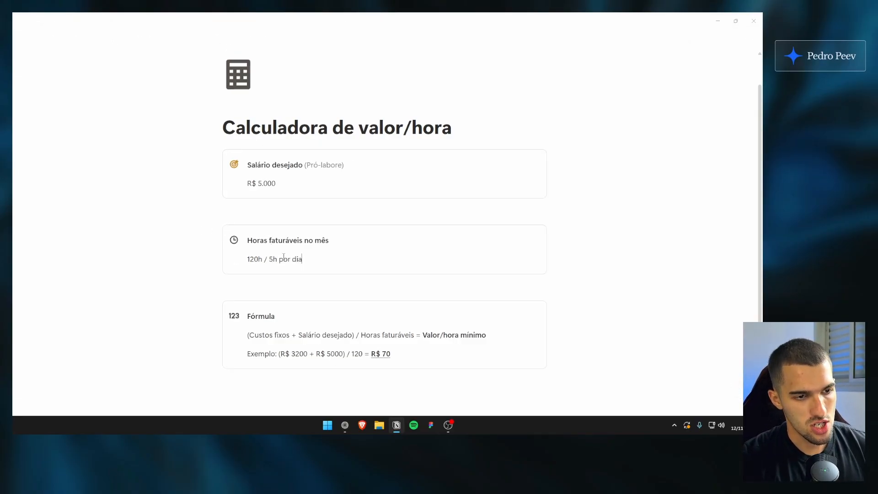
type(" por dia")
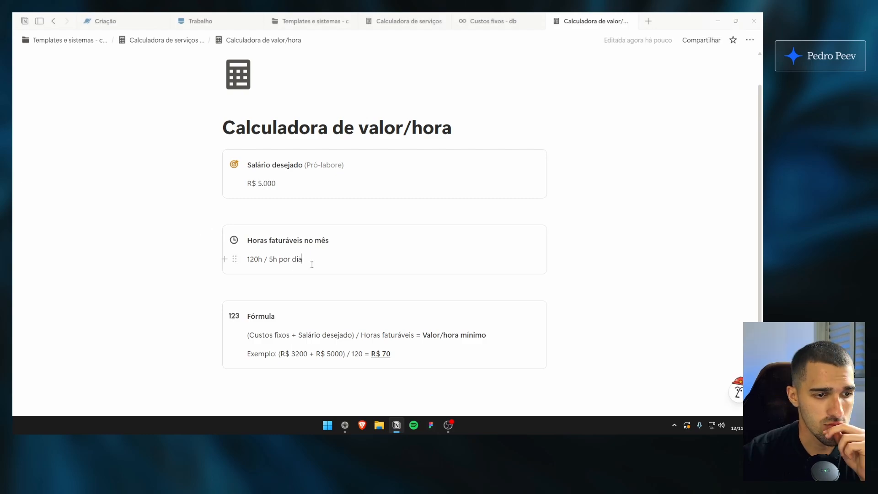
double_click(261, 259)
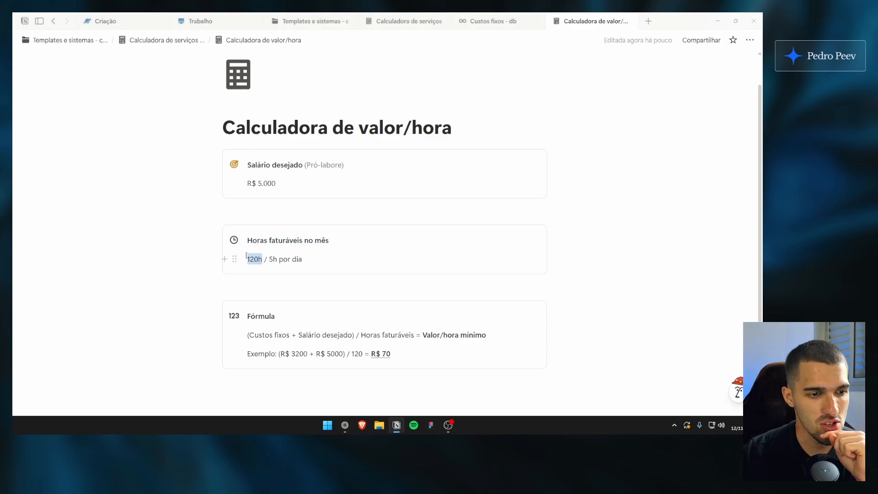
left_click(337, 256)
Magnify the Fórmula block and underline its (Custos fixos + Salário desejado) part in red
scroll(329, 270, "down", 1)
left_click(325, 276)
scroll(315, 284, "down", 1)
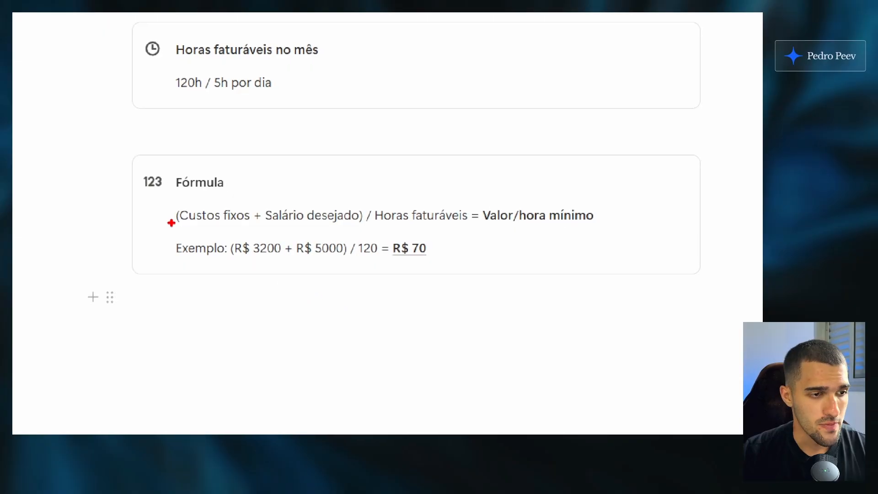
left_click_drag(244, 265, 278, 262)
left_click_drag(229, 225, 361, 229)
key("Escape")
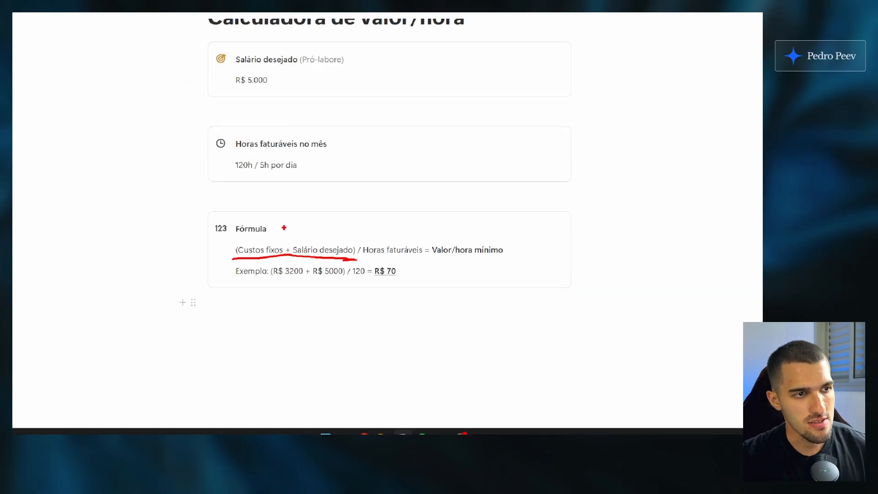
key("ctrl+1")
left_click(282, 122)
left_click_drag(282, 121, 251, 131)
key("Escape")
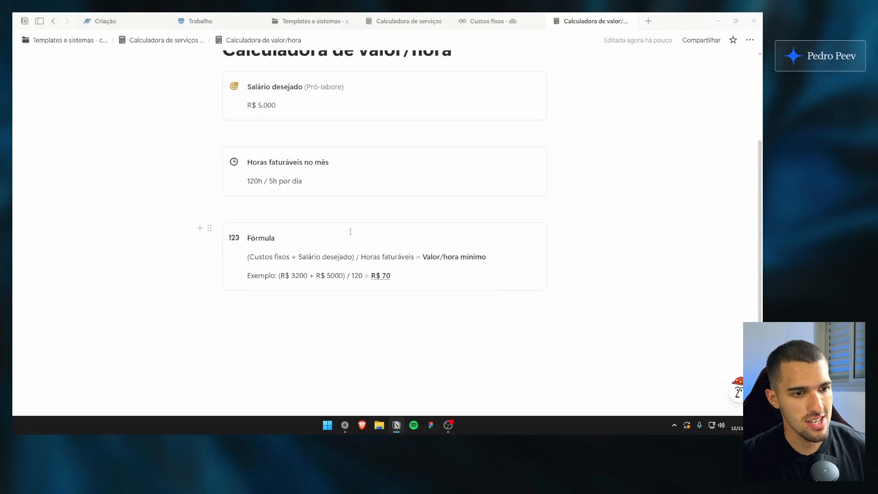
Magnify the formula, circle (Custos fixos + Salário desejado) and mark its division by Horas faturáveis
key("ctrl+1")
left_click(253, 246)
mouse_move(253, 246)
left_mouse_down()
mouse_move(246, 247)
mouse_move(329, 264)
mouse_move(354, 251)
mouse_move(267, 246)
left_mouse_up()
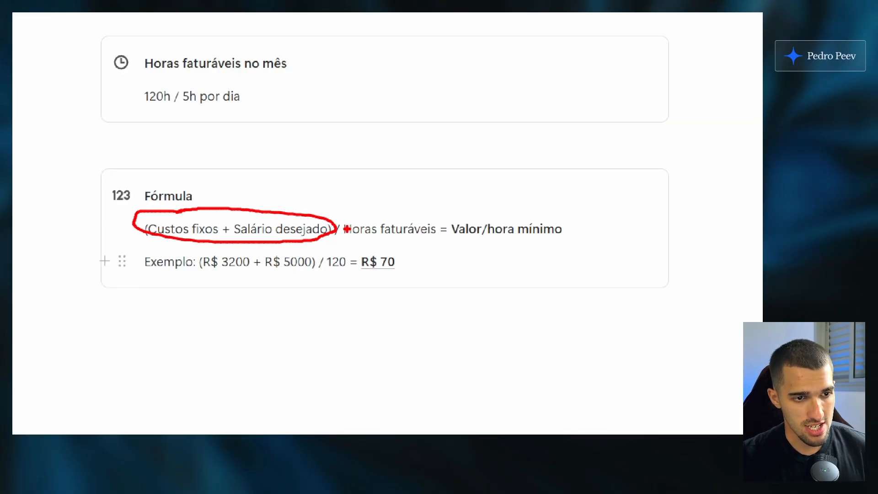
mouse_move(349, 218)
left_mouse_down()
mouse_move(350, 245)
mouse_move(392, 215)
mouse_move(345, 223)
left_mouse_up()
mouse_move(444, 234)
left_mouse_down()
mouse_move(479, 246)
mouse_move(457, 214)
mouse_move(451, 235)
left_mouse_up()
key("Escape")
Magnify the formula's example line and circle its R$ 70 result
key("ctrl+1")
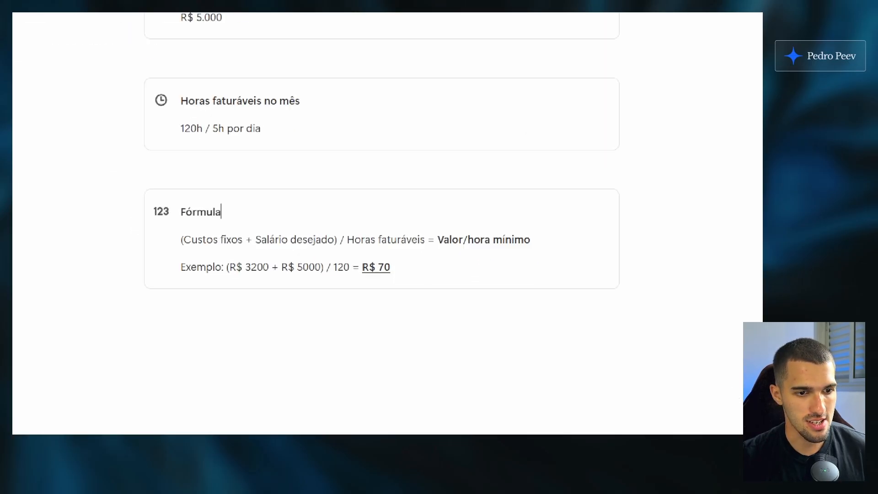
mouse_move(398, 269)
left_mouse_down()
mouse_move(365, 278)
mouse_move(400, 271)
left_mouse_up()
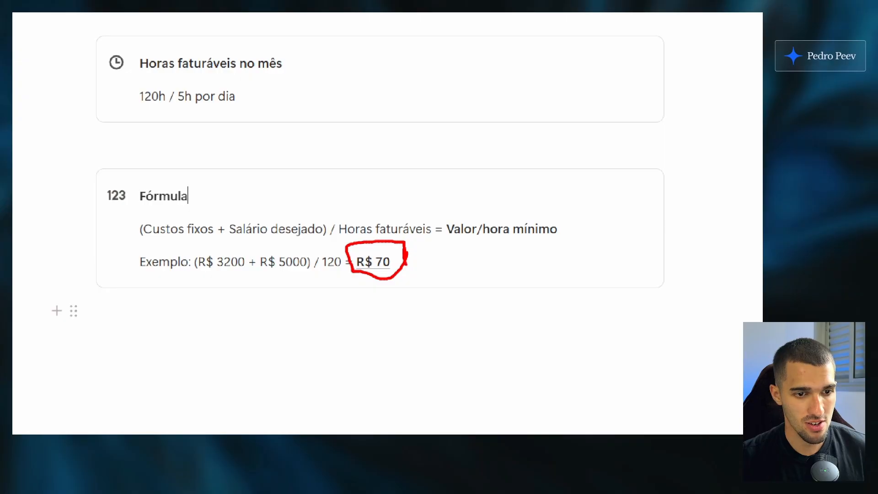
key("Escape")
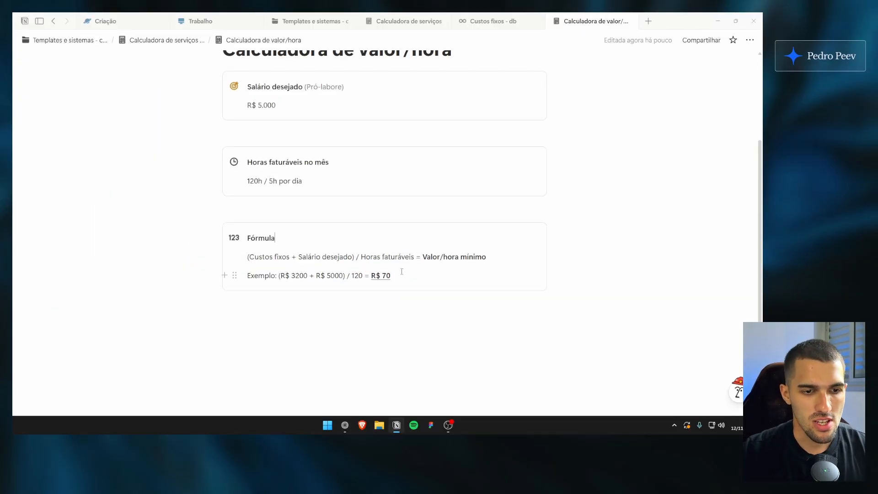
scroll(382, 235, "down", 1)
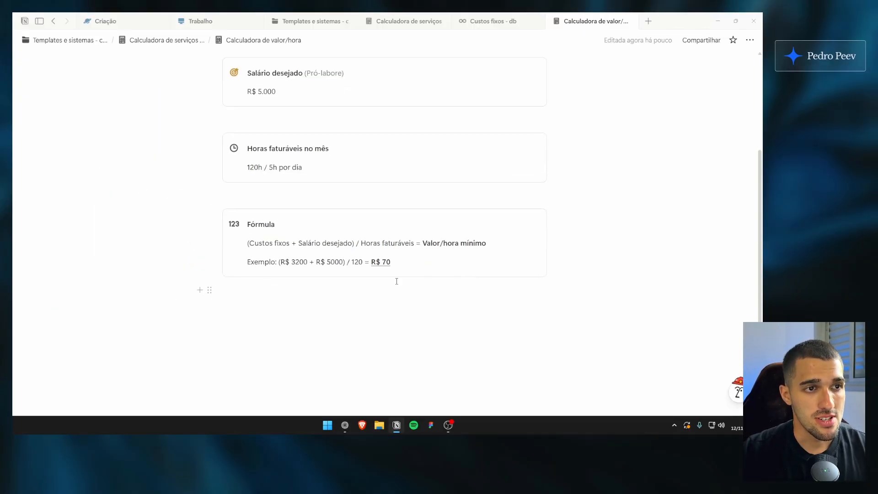
scroll(398, 245, "up", 3)
scroll(411, 238, "down", 3)
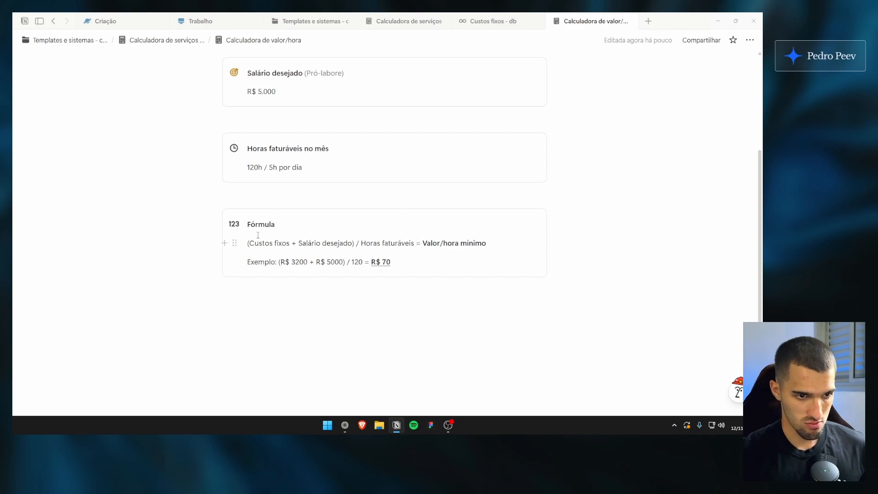
key("ctrl+1")
left_click(369, 286)
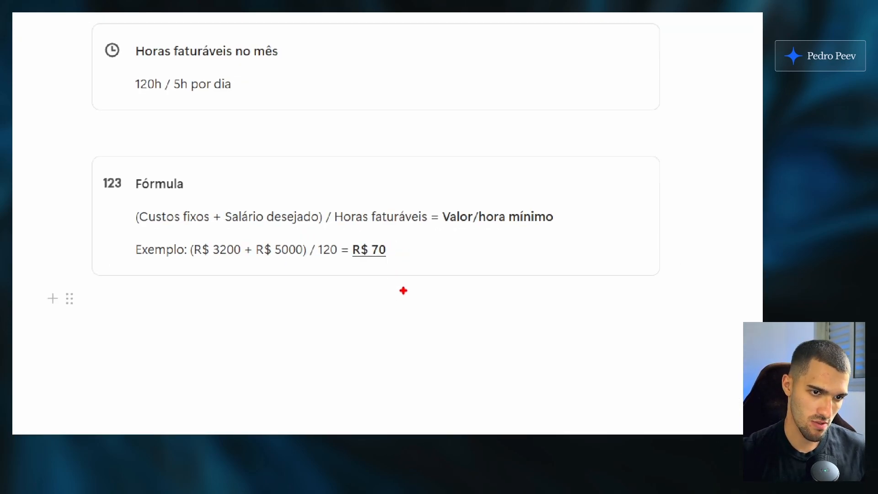
mouse_move(412, 271)
left_mouse_down()
mouse_move(380, 227)
mouse_move(400, 291)
left_mouse_up()
key("Escape")
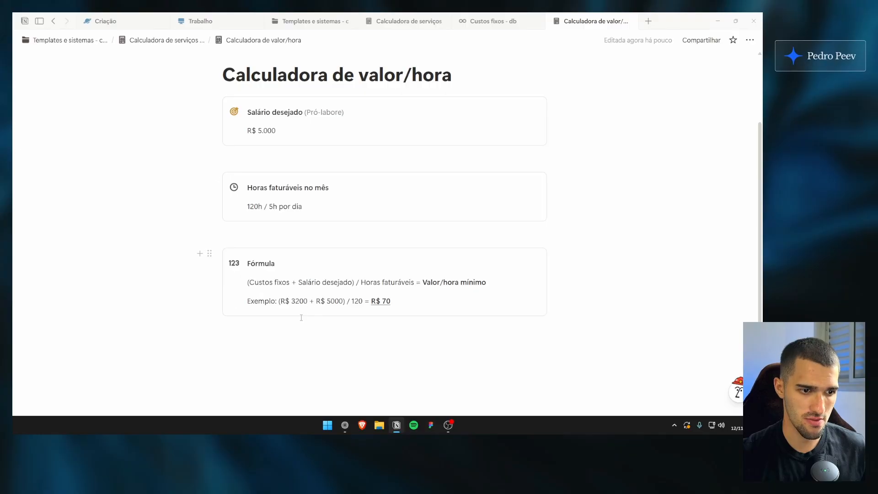
Mark the R$ 3200 amount in the magnified example and compare it with the sum in Custos fixos - db
key("ctrl+1")
left_click(307, 305)
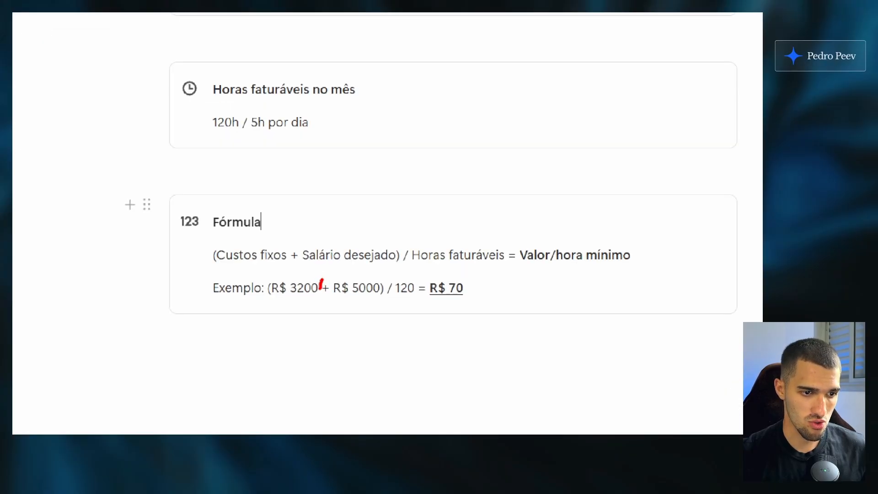
mouse_move(320, 285)
left_mouse_down()
mouse_move(267, 304)
mouse_move(320, 269)
left_mouse_up()
key("Escape")
left_click(505, 23)
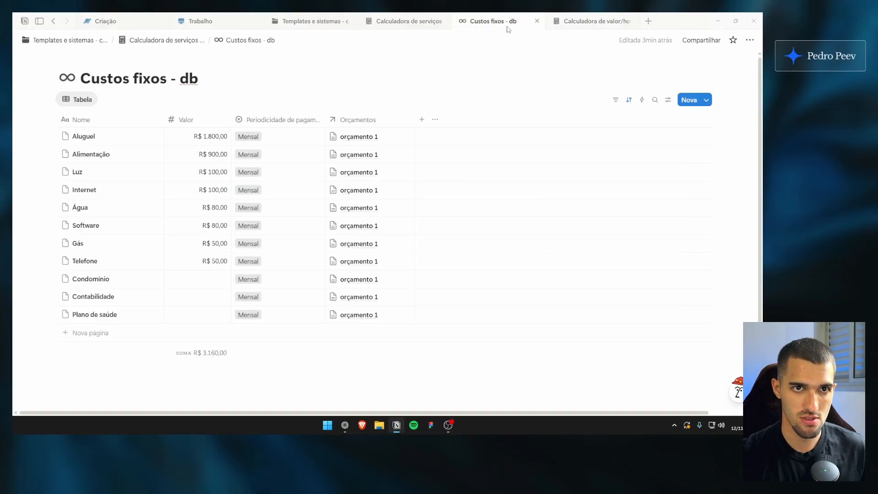
scroll(225, 307, "down", 1)
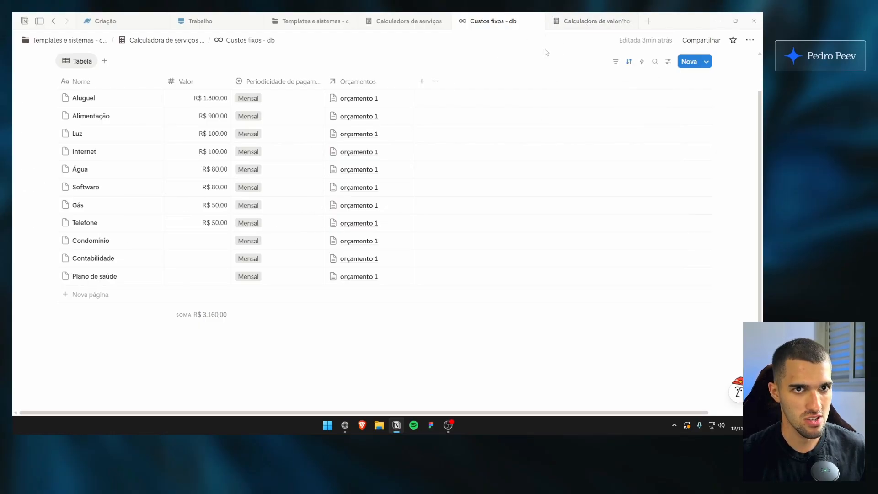
Return to Calculadora de valor/hora, circle R$ 5000 in the example and magnify the division by 120
left_click(590, 21)
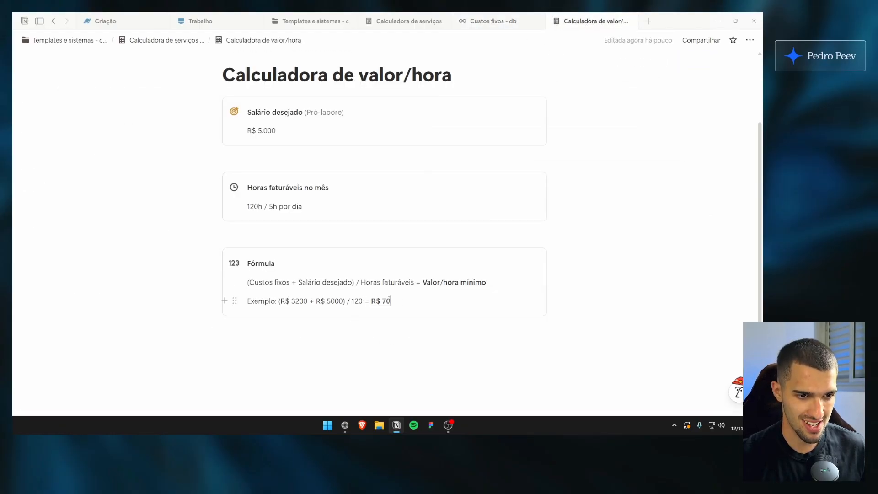
key("ctrl+1")
left_click(332, 335)
mouse_move(358, 264)
left_mouse_down()
mouse_move(294, 284)
mouse_move(350, 279)
left_mouse_up()
key("Escape")
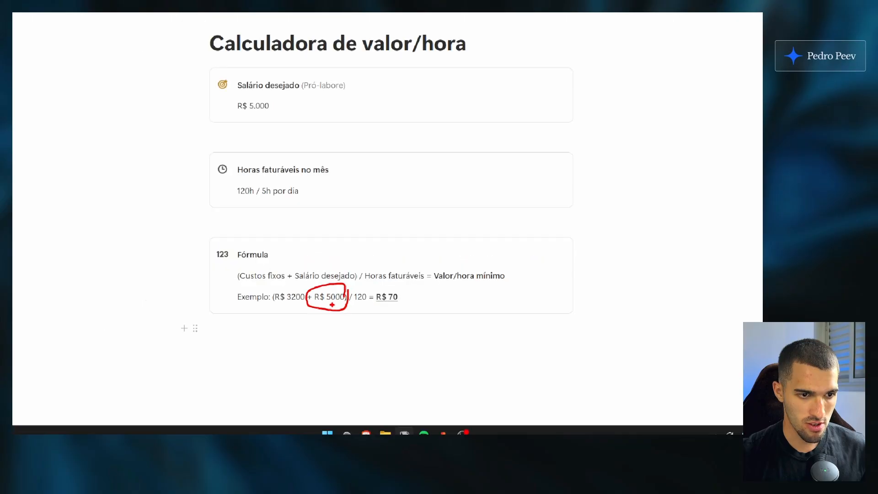
key("ctrl+1")
left_click(358, 294)
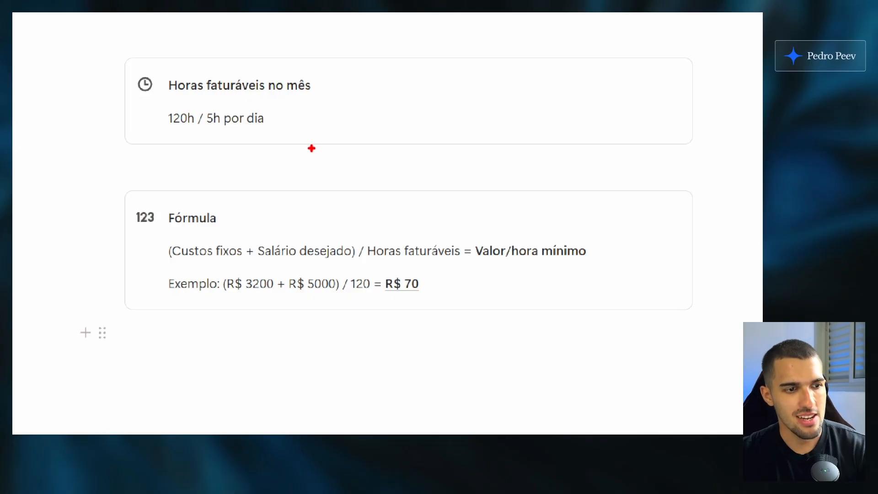
key("Escape")
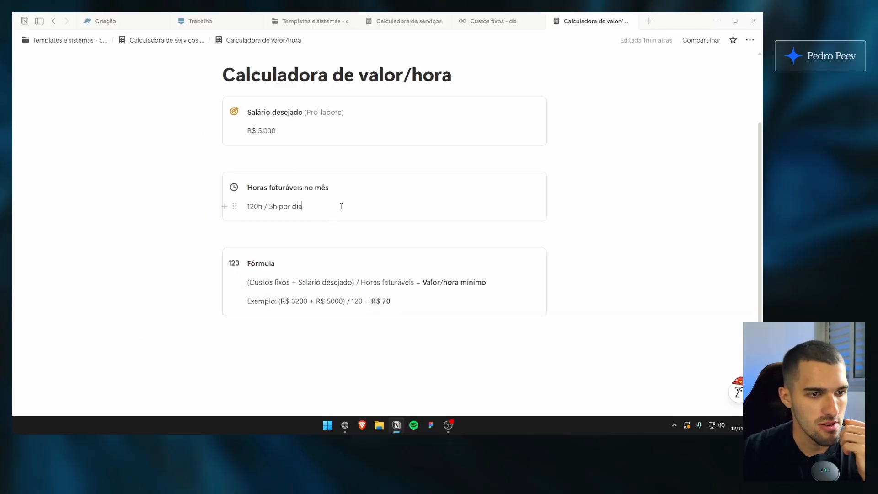
Close the Calculadora de valor/hora tab and open Orçamentos - db from the Calculadora de serviços - início page
left_click(487, 21)
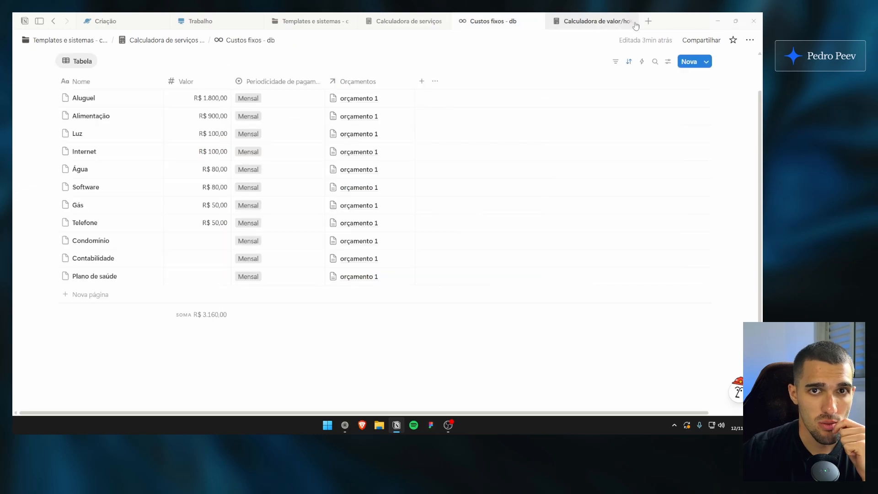
left_click(407, 21)
left_click(631, 21)
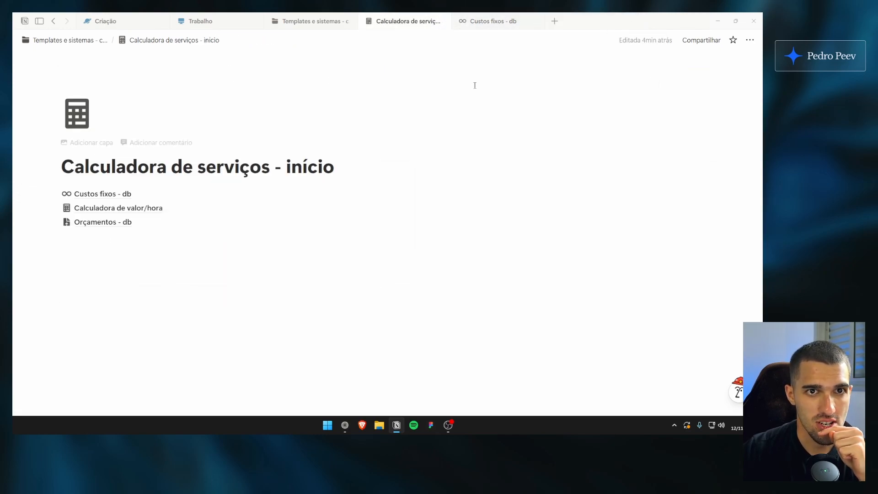
left_click(103, 221, "ctrl")
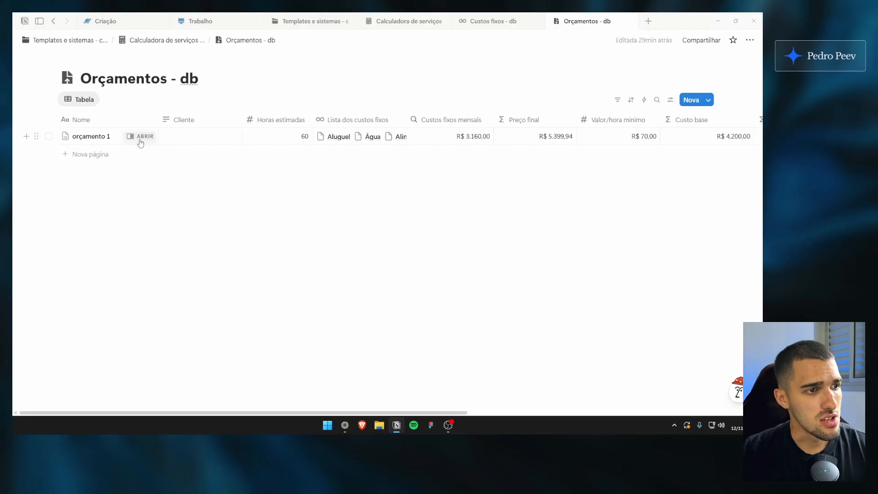
Open orçamento 1 beside the table, widen its page and reveal its hidden property
left_click(139, 135)
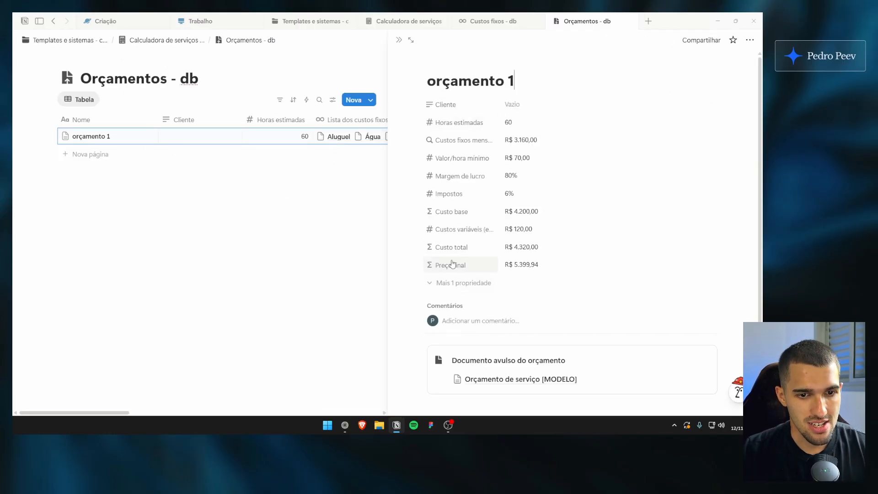
left_click_drag(387, 196, 331, 197)
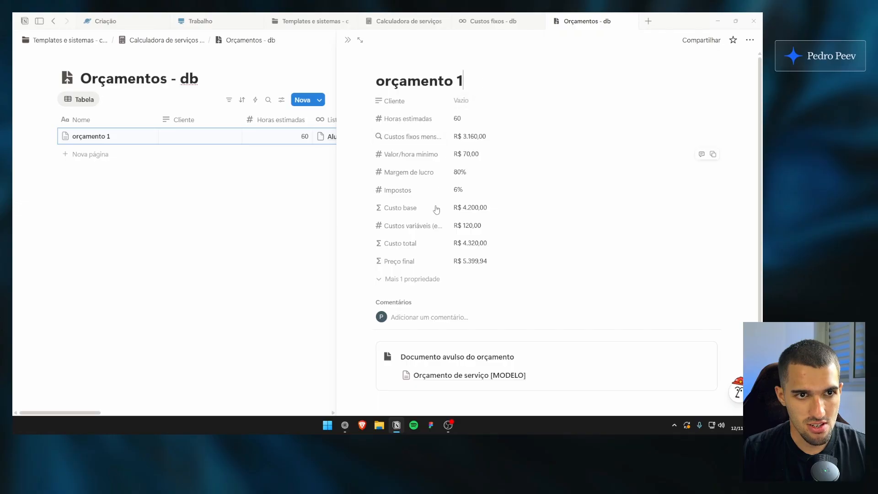
left_click(491, 82)
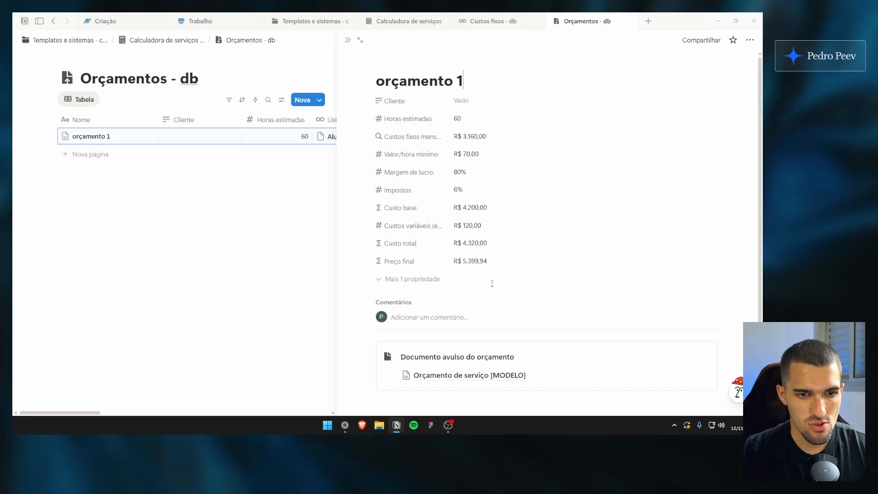
left_click(423, 279)
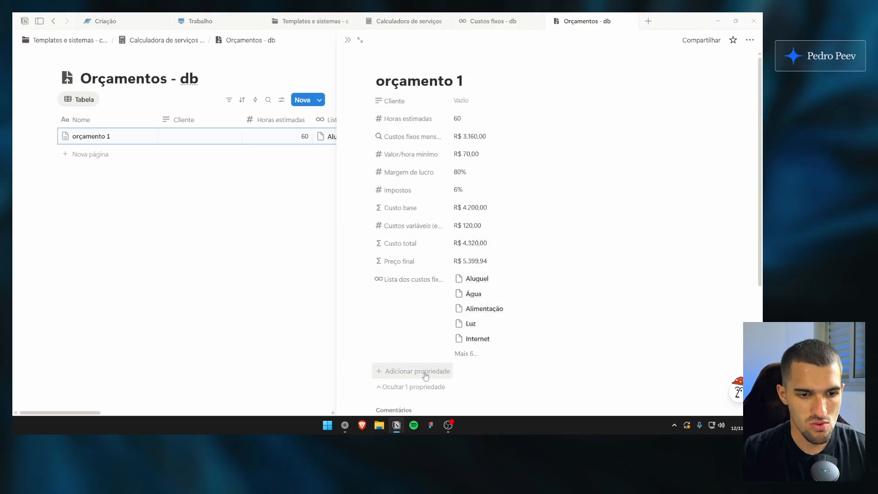
Close orçamento 1 after collapsing its extra property and add a new quote page to Orçamentos - db
left_click(415, 387)
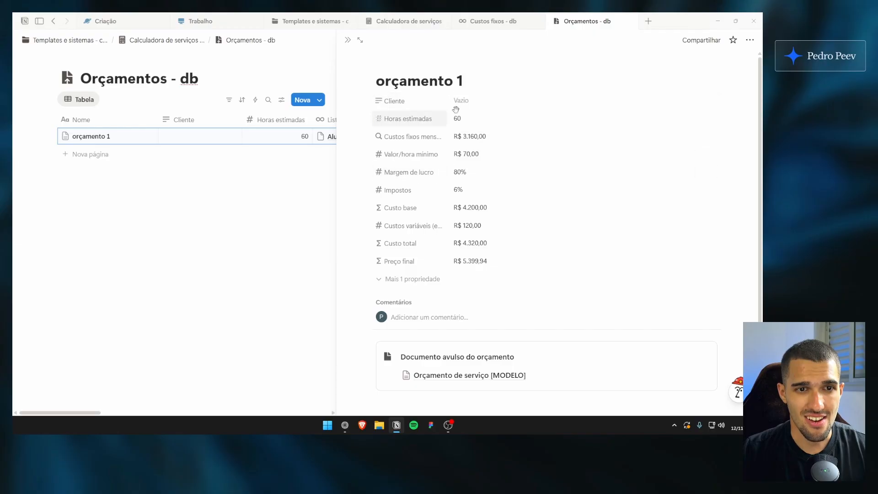
left_click(348, 40)
left_click(691, 100)
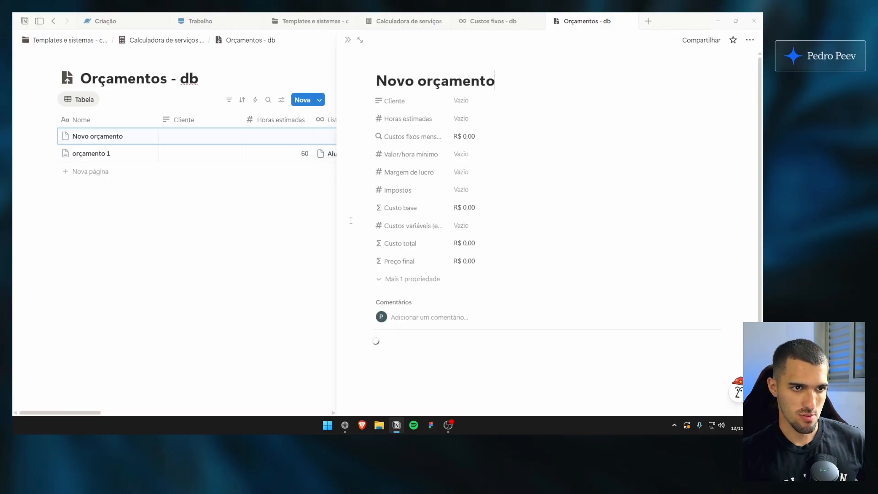
Title the new quote page "Orçamento 2 - cliente fulano - serviço tal"
double_click(457, 79)
key("ctrl+a")
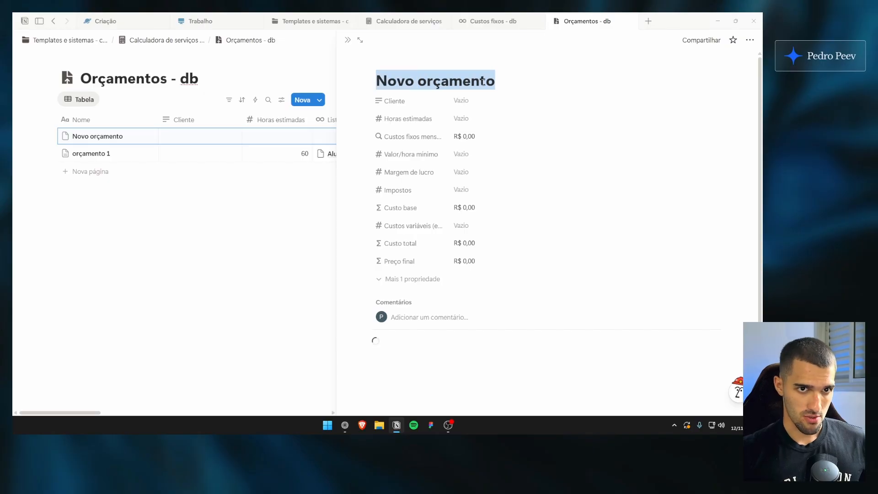
type("orçamento 2 - cliente flunao")
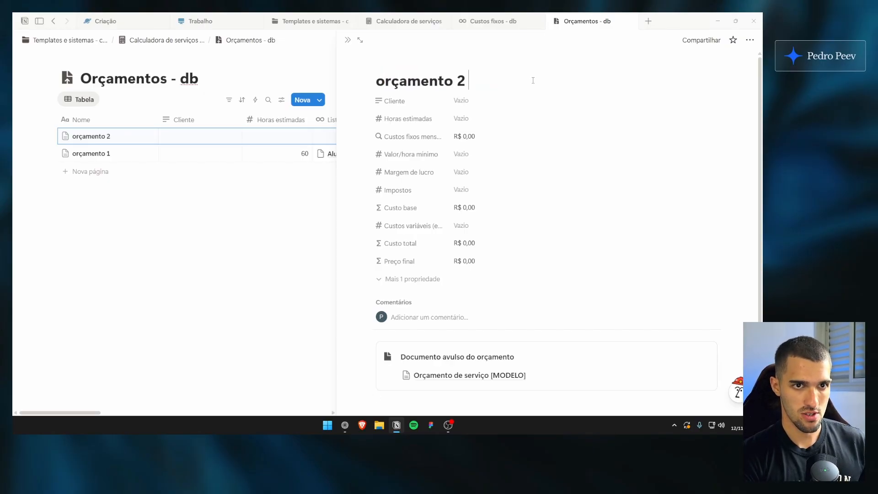
key("BackSpace")
key("BackSpace")
key("BackSpace")
key("BackSpace")
key("BackSpace")
type("ulano - serviço tal")
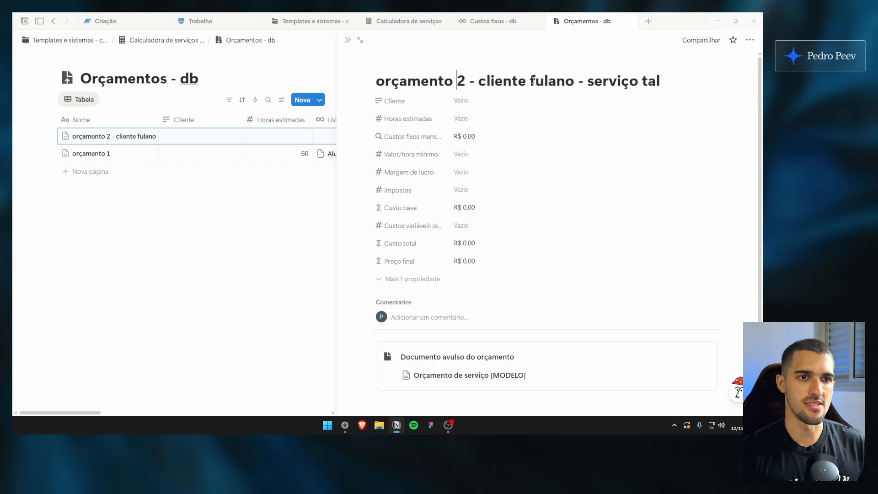
key("Delete")
type("O")
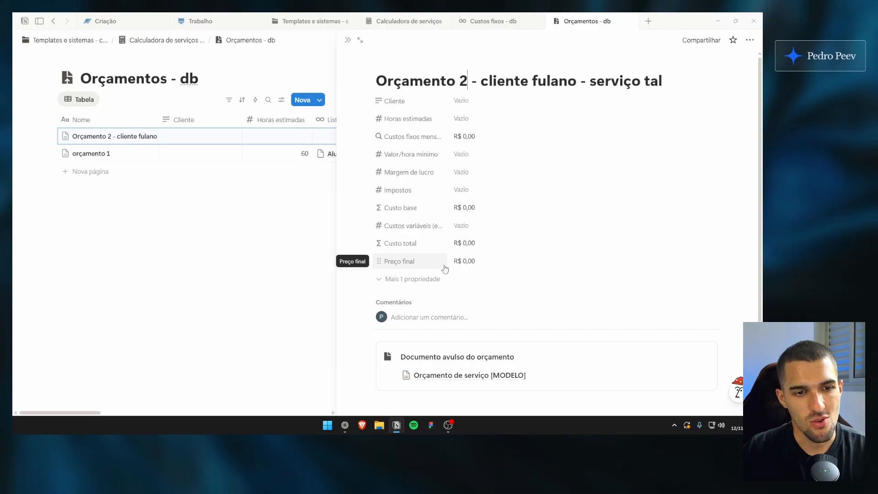
Go back to the Calculadora de serviços - início page and review its linked pages
scroll(443, 267, "down", 2)
scroll(452, 275, "up", 2)
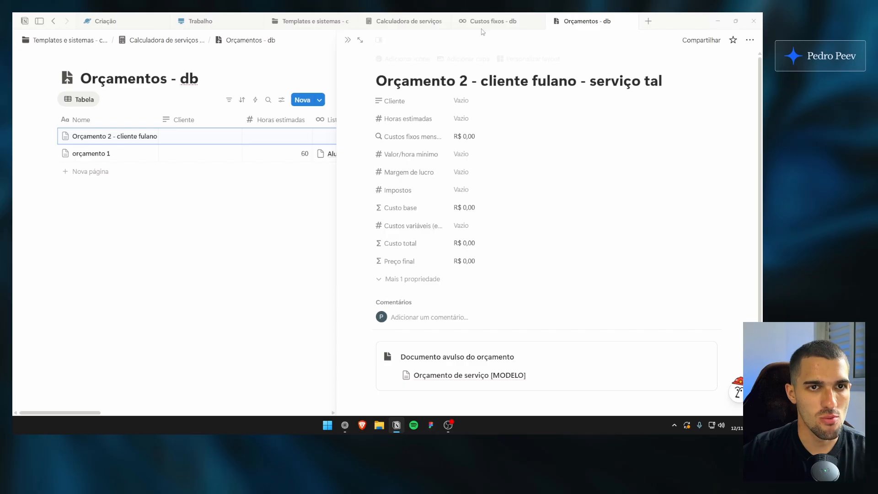
left_click(406, 21)
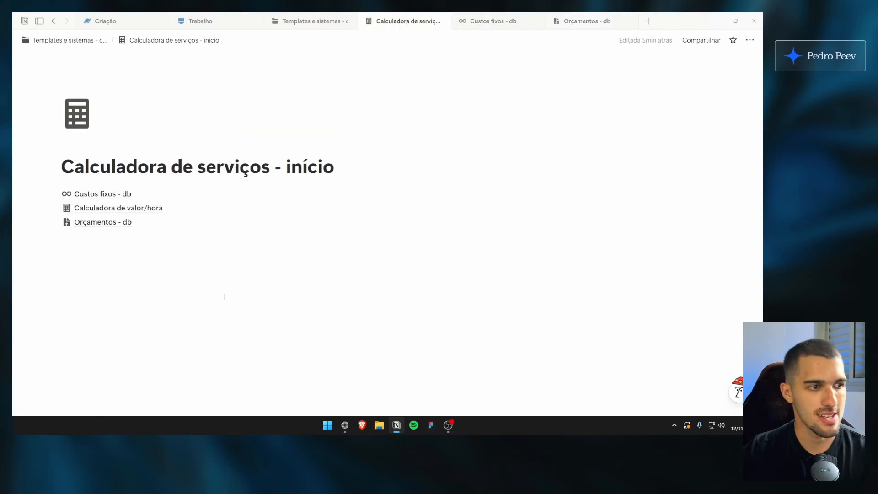
left_click_drag(250, 296, 243, 149)
left_click(235, 165)
left_click_drag(197, 275, 229, 171)
left_click(234, 165)
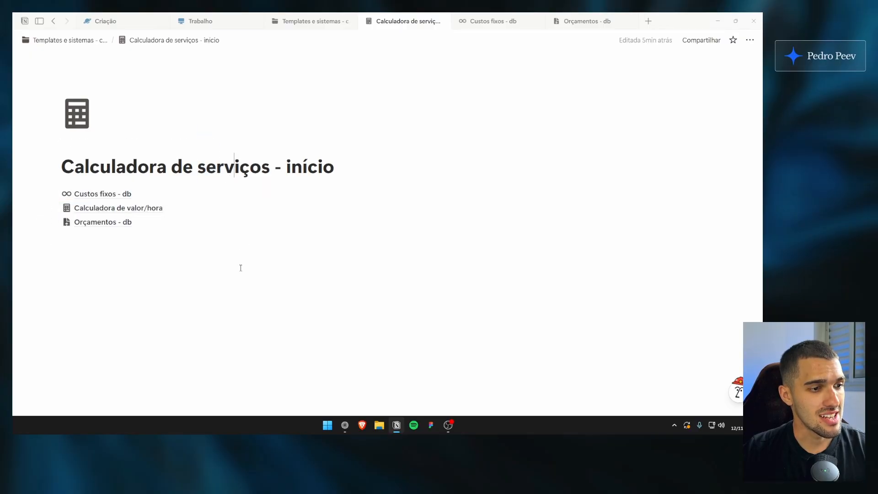
left_click_drag(238, 283, 232, 235)
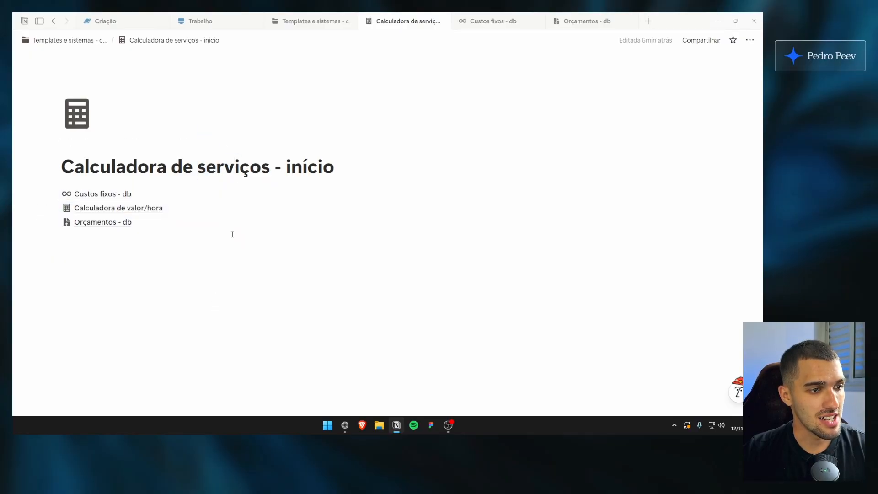
Return to Orçamentos - db and set the Cliente property of Orçamento 2 to "fulano 1"
left_click(586, 18)
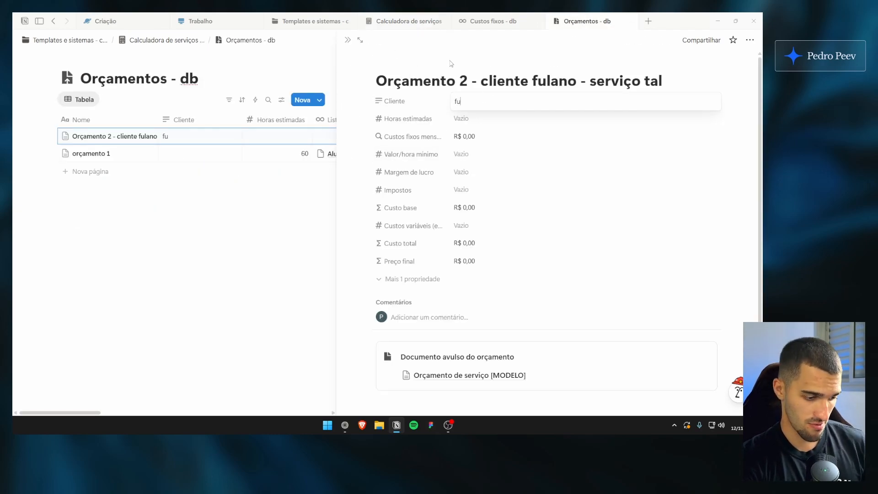
type("lano 1")
key("Return")
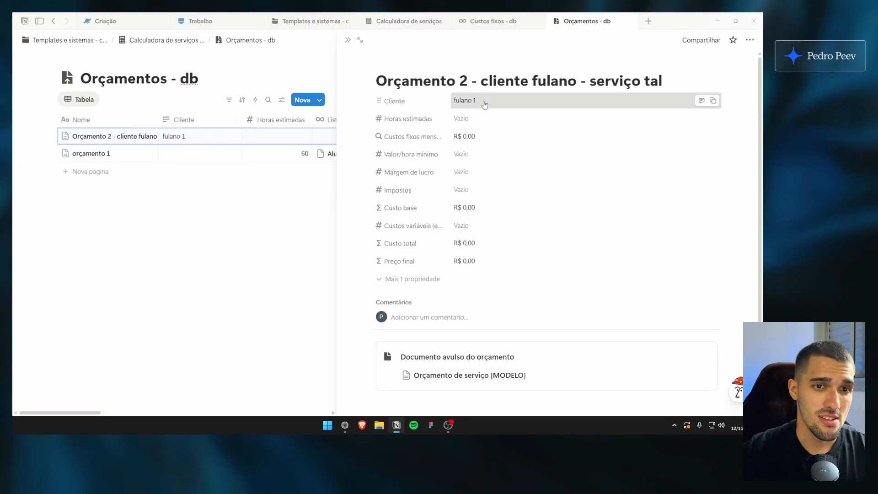
left_click(626, 85)
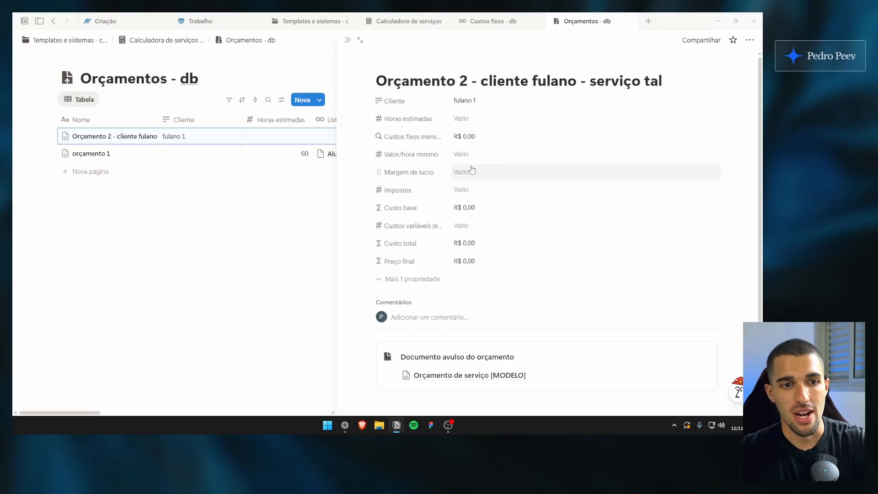
left_click(439, 107)
left_click(466, 107)
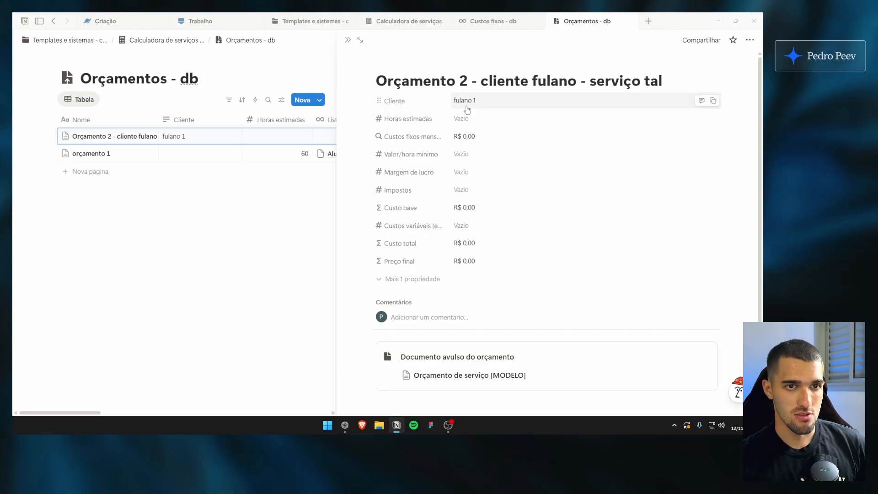
left_click(478, 84)
Open the CRM notion template from the Templates e sistemas - canal page
left_click(492, 21)
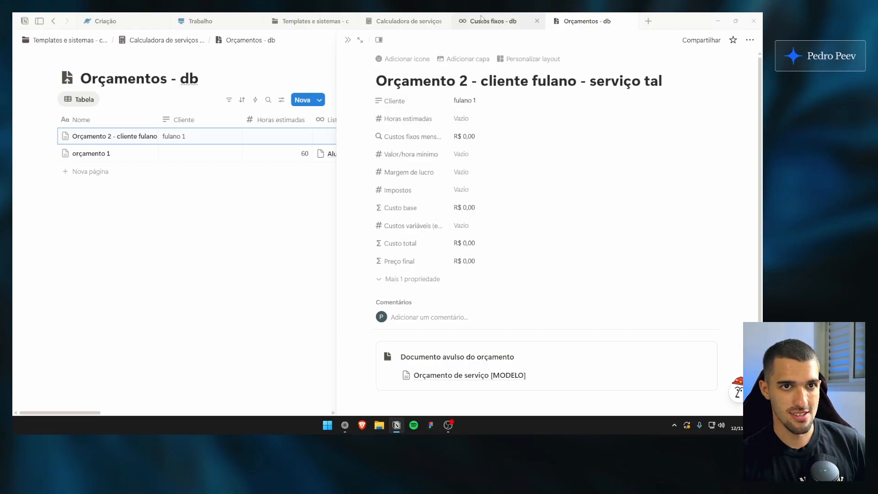
left_click(311, 21)
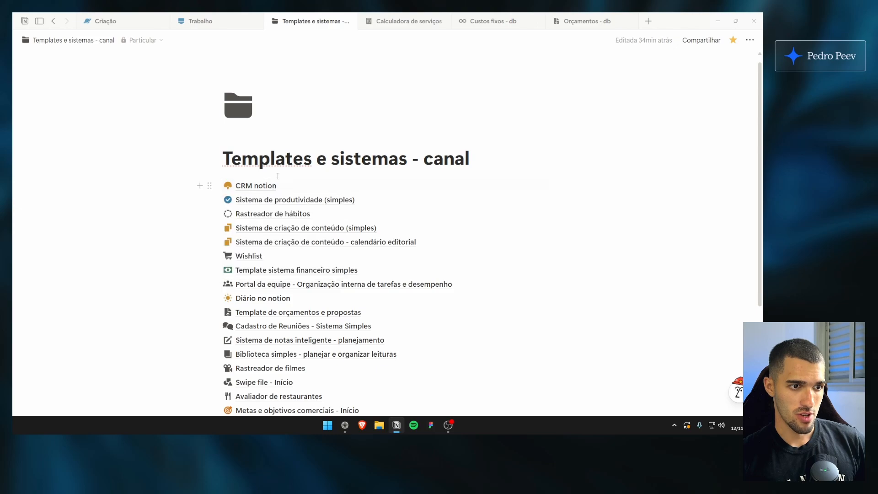
right_click(270, 191)
key("Escape")
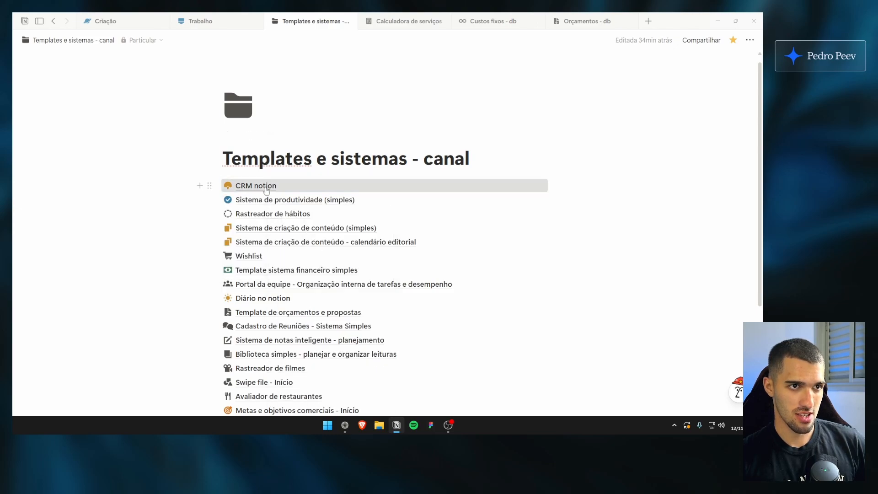
left_click(250, 185)
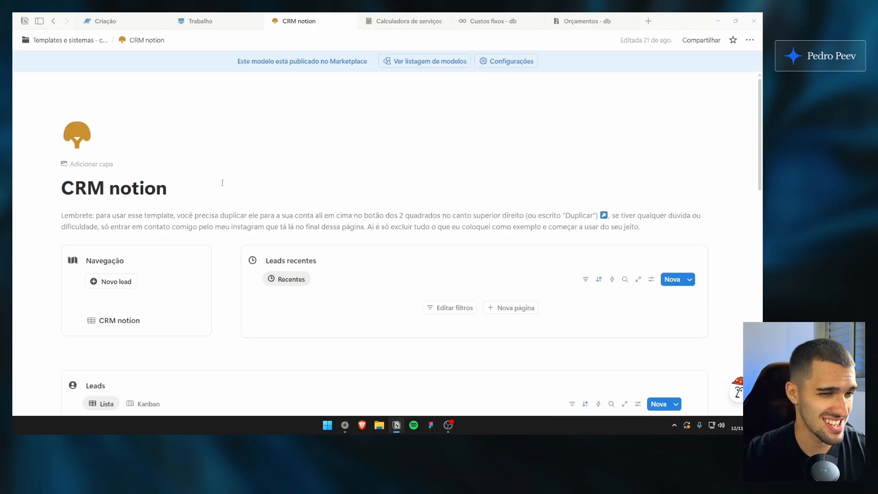
Examine the Leads and Clientes tables in CRM notion and view the first closed client's record
scroll(226, 174, "down", 3)
scroll(201, 204, "up", 1)
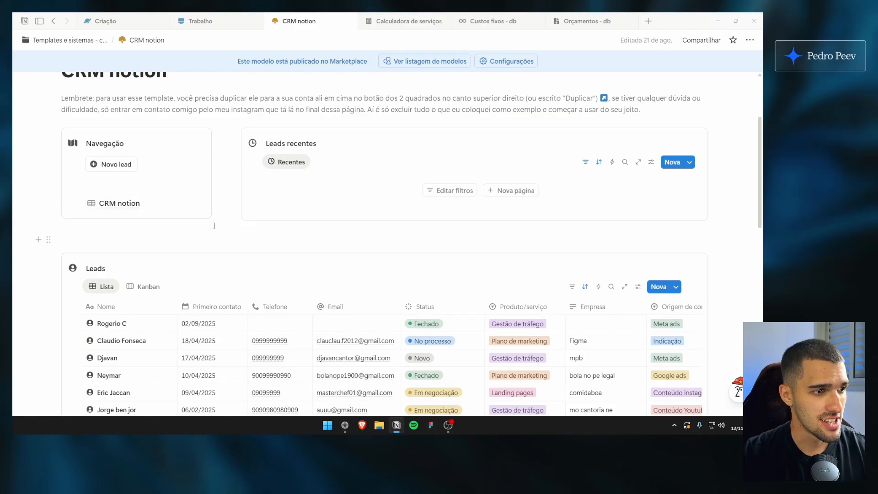
scroll(145, 252, "down", 3)
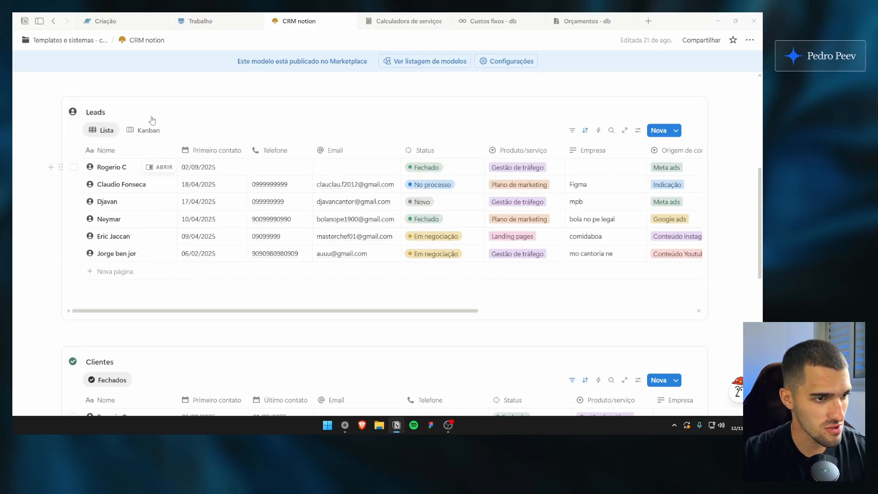
scroll(138, 163, "down", 4)
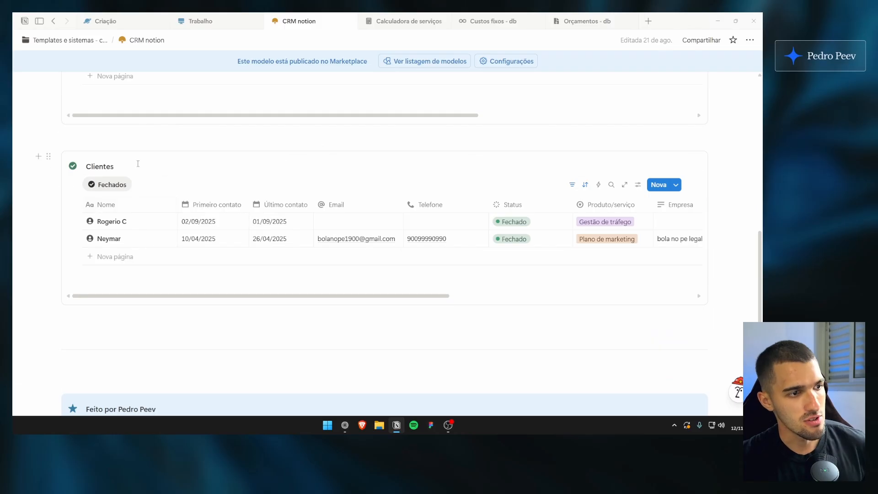
scroll(164, 248, "down", 1)
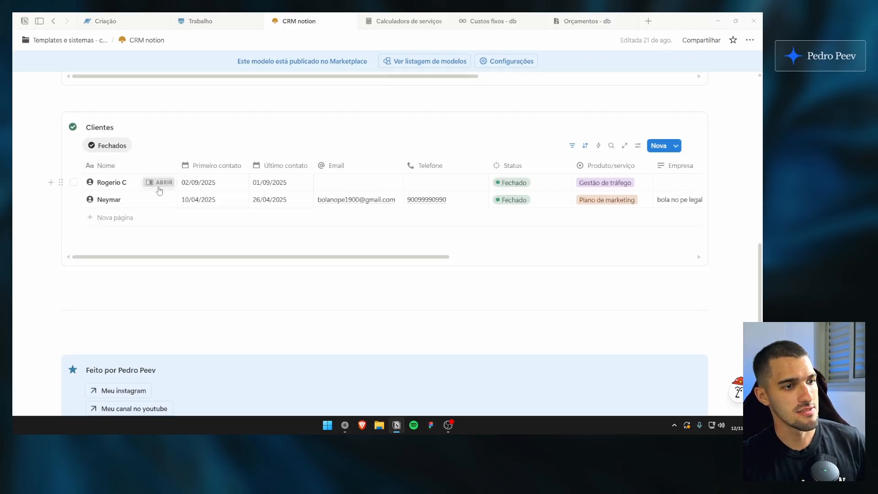
left_click(158, 182)
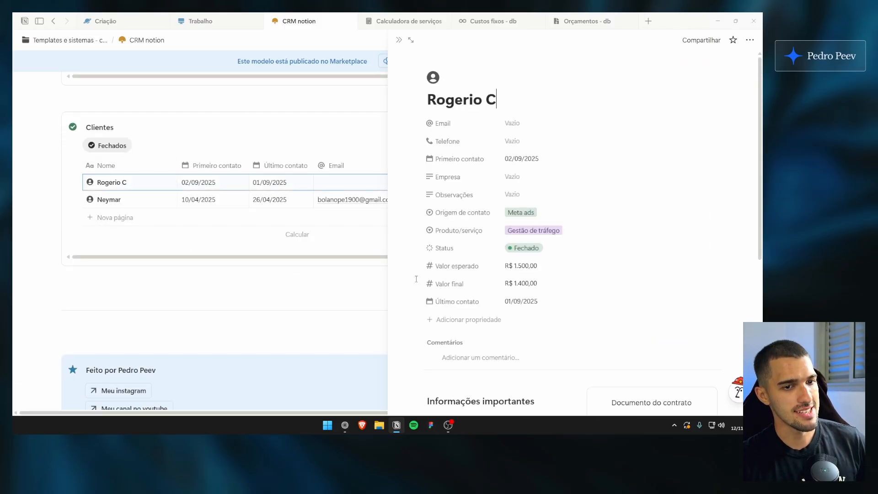
left_click(398, 42)
Return from CRM notion to Templates e sistemas - canal and look through its list of templates
left_click(406, 22)
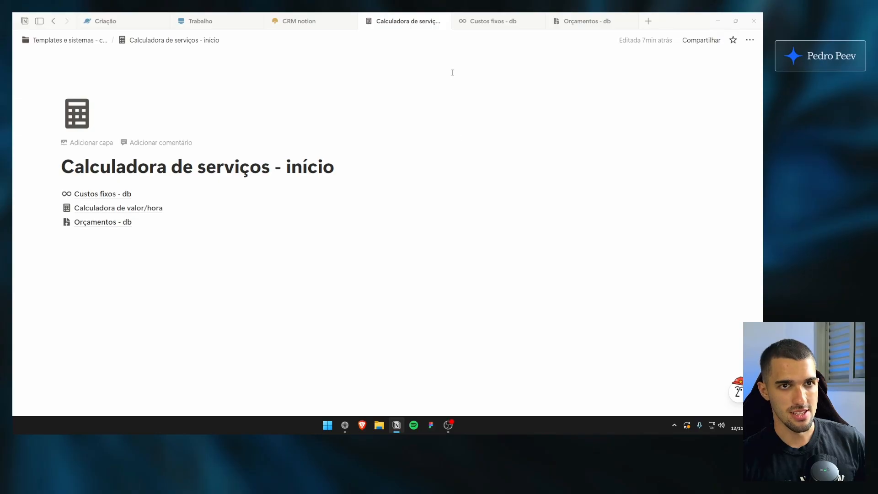
left_click(298, 21)
left_click(83, 39)
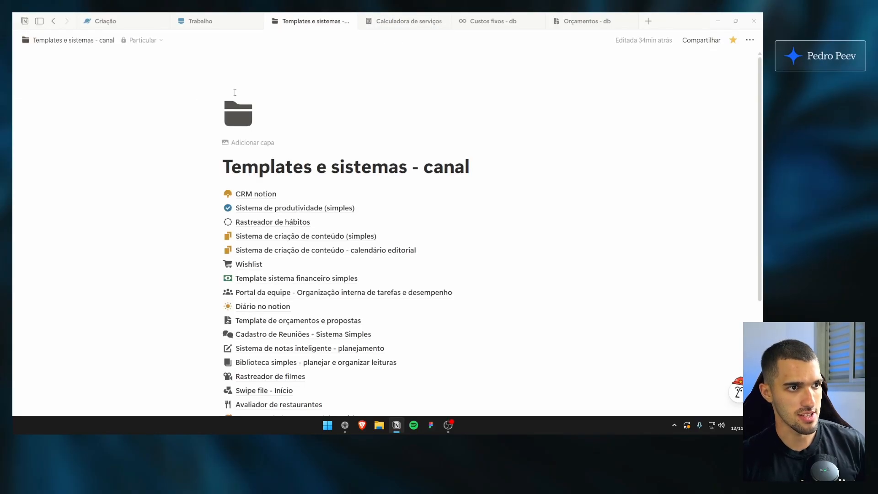
scroll(235, 93, "down", 1)
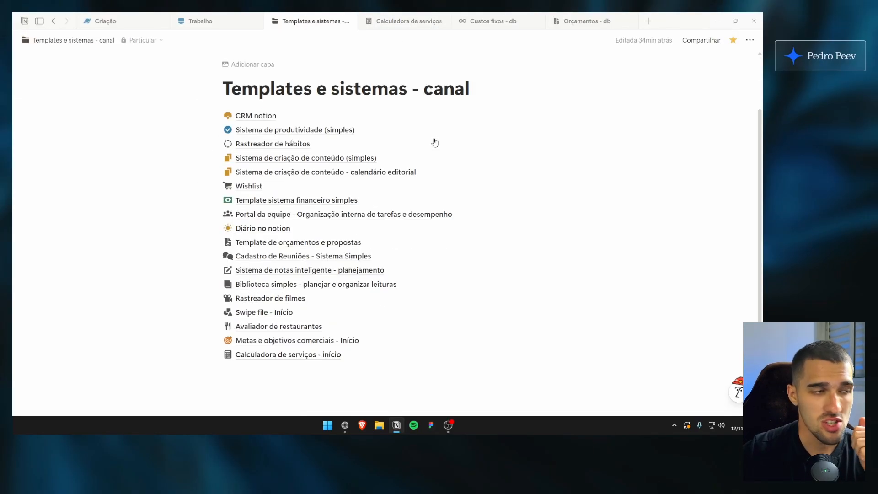
Go back to Orçamento 2 in Orçamentos - db and highlight its title to point out the naming pattern
left_click(587, 26)
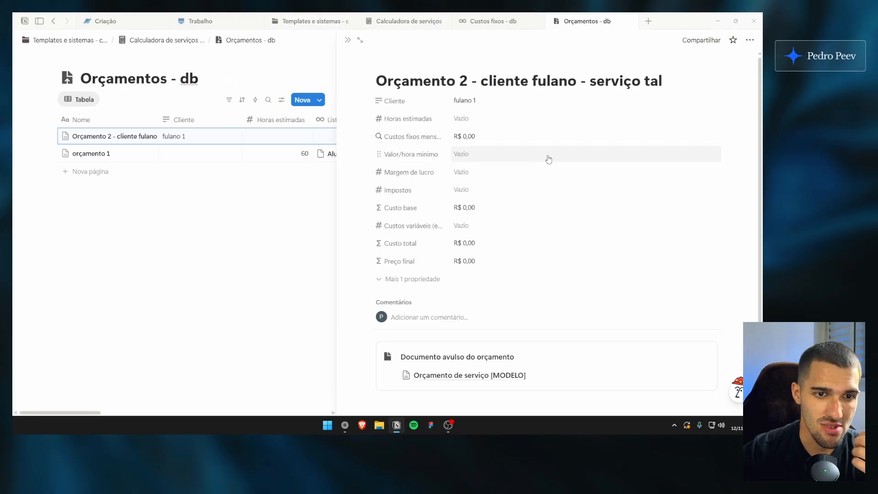
left_click(539, 82)
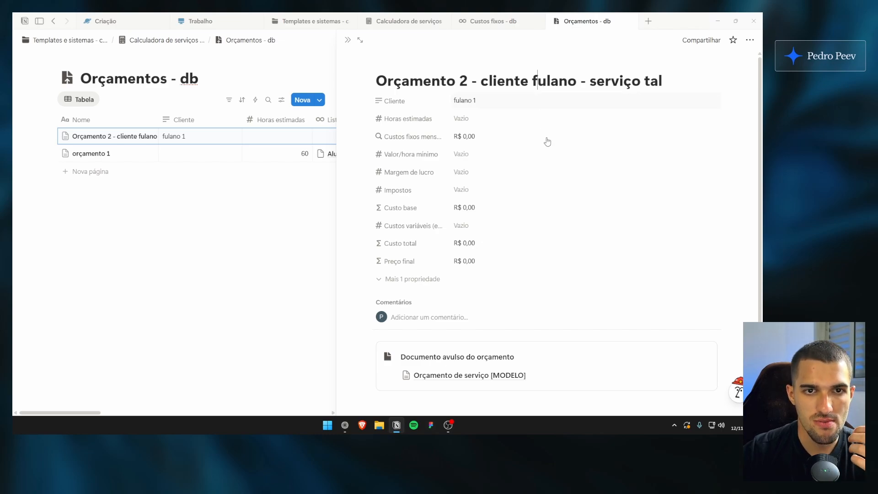
scroll(548, 220, "down", 3)
scroll(546, 215, "up", 3)
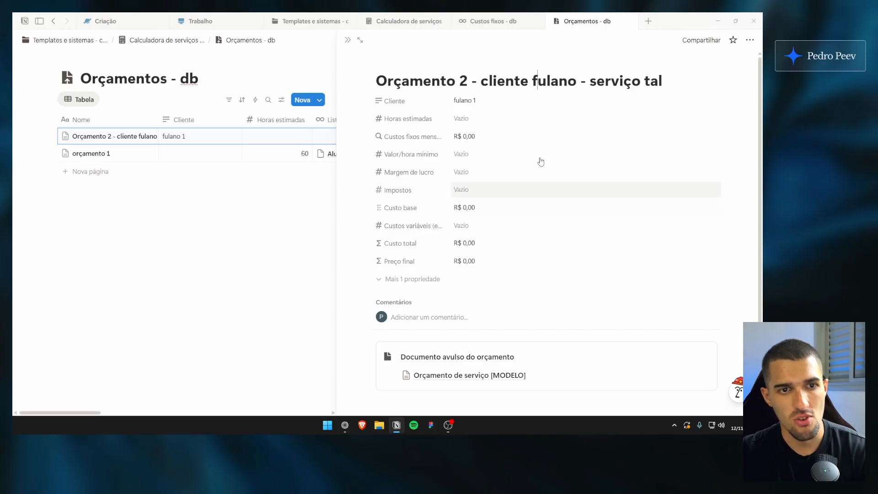
left_click_drag(401, 81, 632, 81)
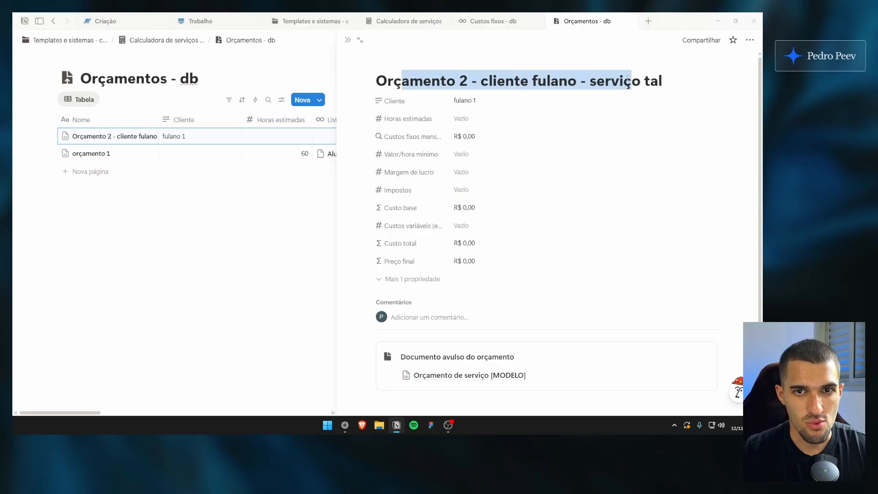
left_click(638, 81)
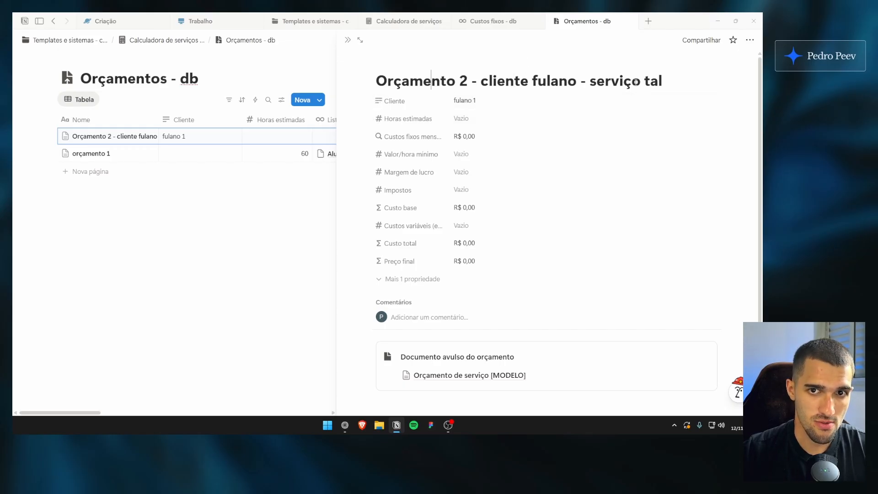
left_click_drag(635, 82, 409, 83)
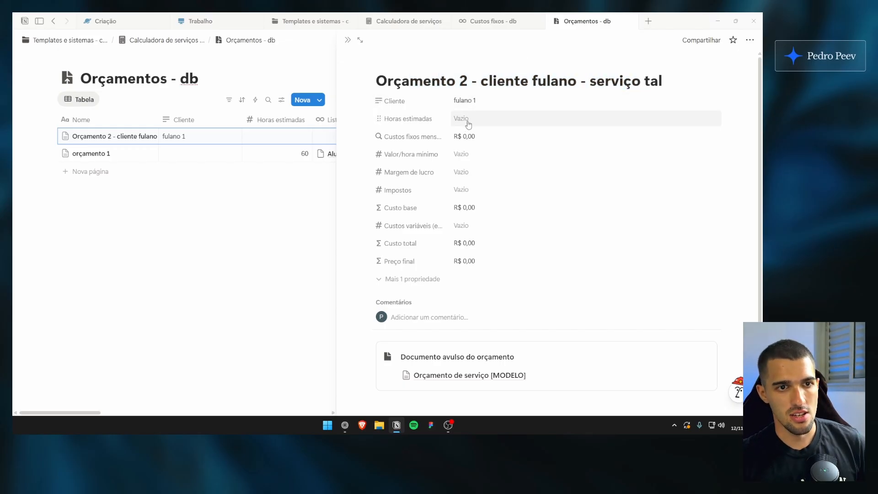
Set Horas estimadas of Orçamento 2 to 40
left_click(466, 120)
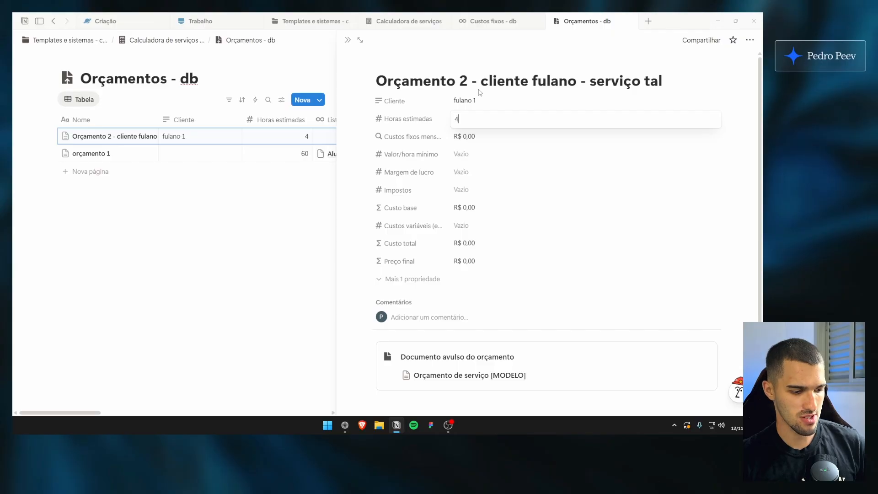
type("40")
key("Return")
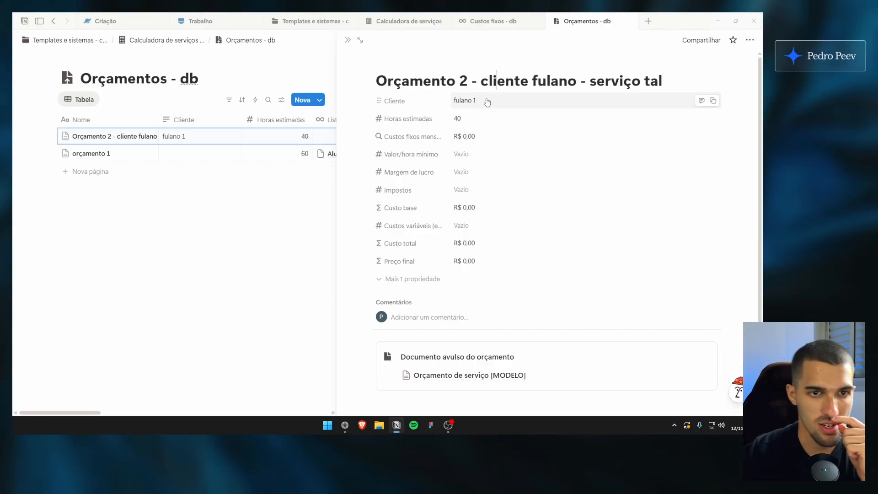
left_click(489, 81)
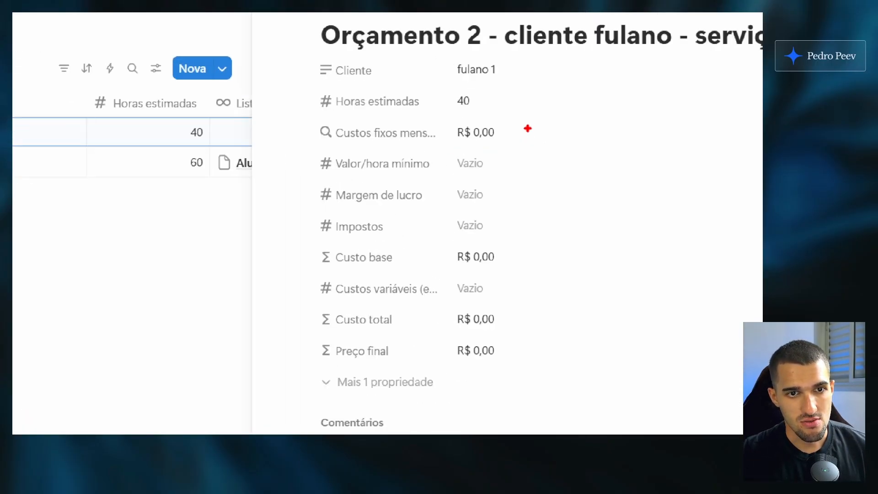
Point out the Custos fixos mensais value and set Valor/hora mínimo of Orçamento 2 to 70
left_click_drag(526, 132, 508, 134)
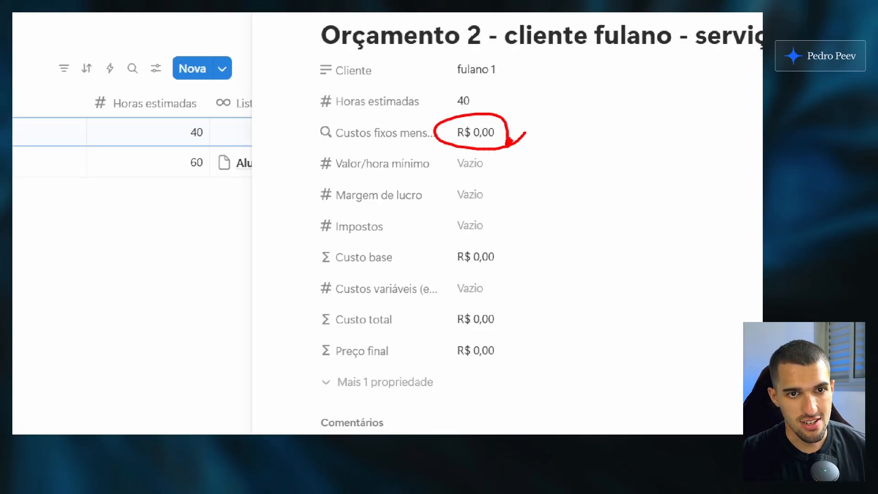
left_click(608, 164)
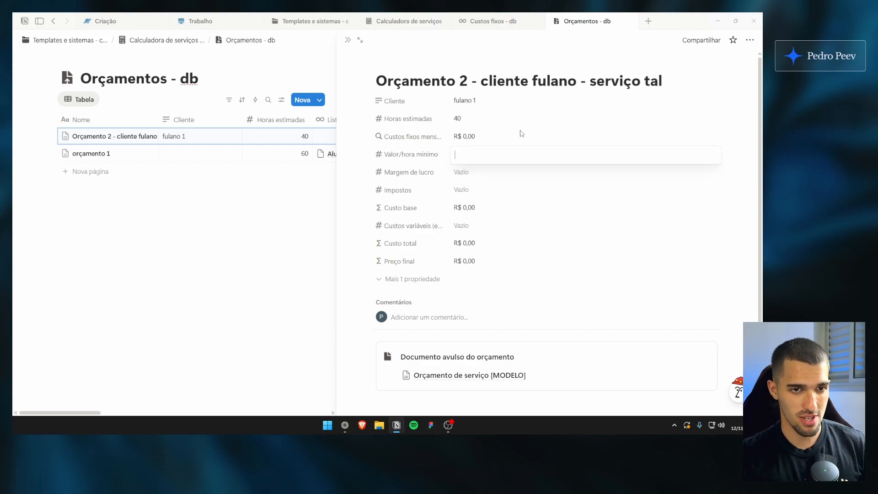
type("70")
key("Return")
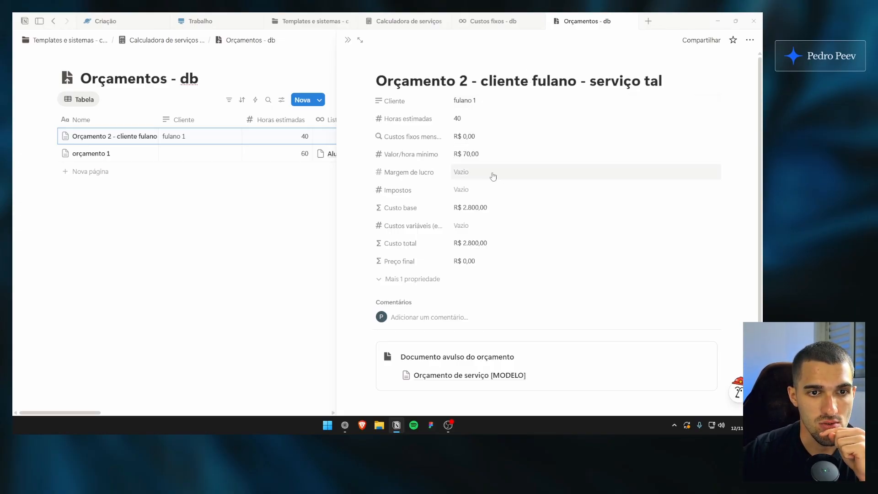
Open Calculadora de valor/hora in its own tab, review the example formula's hourly rate, and return to Orçamento 2
left_click(408, 21)
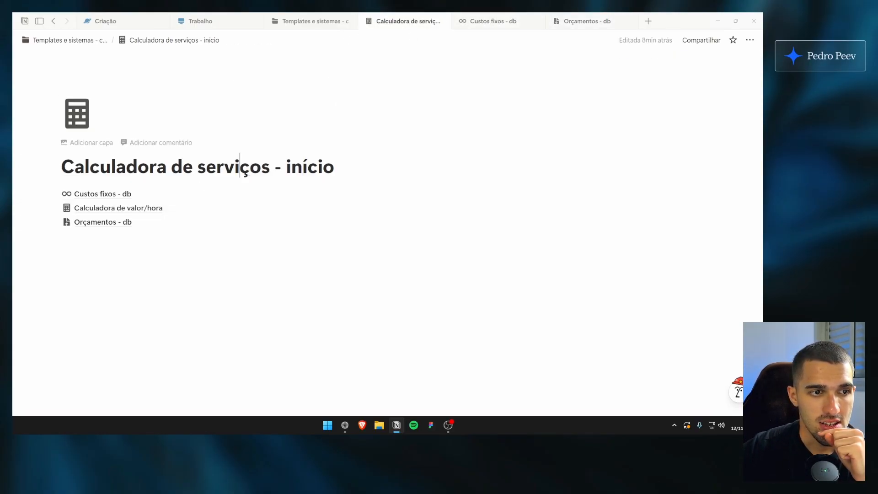
left_click(159, 209, "ctrl")
left_click(646, 26)
left_click_drag(646, 27, 562, 25)
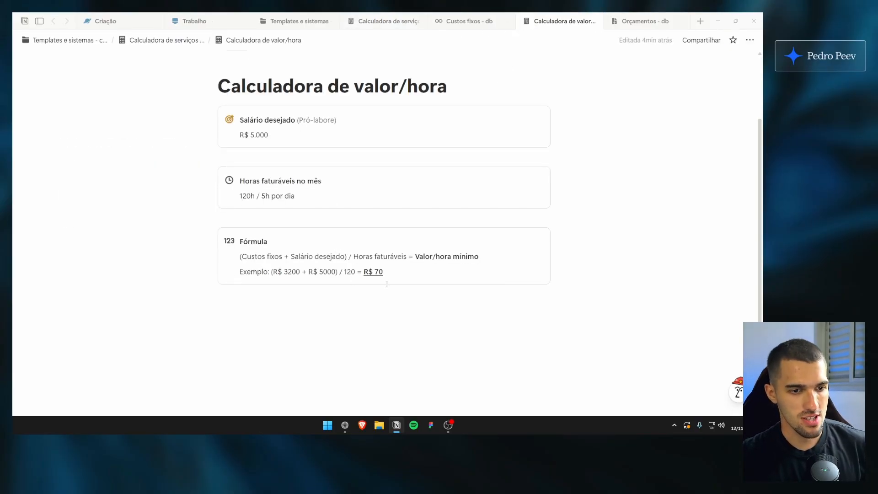
left_click_drag(575, 250, 562, 201)
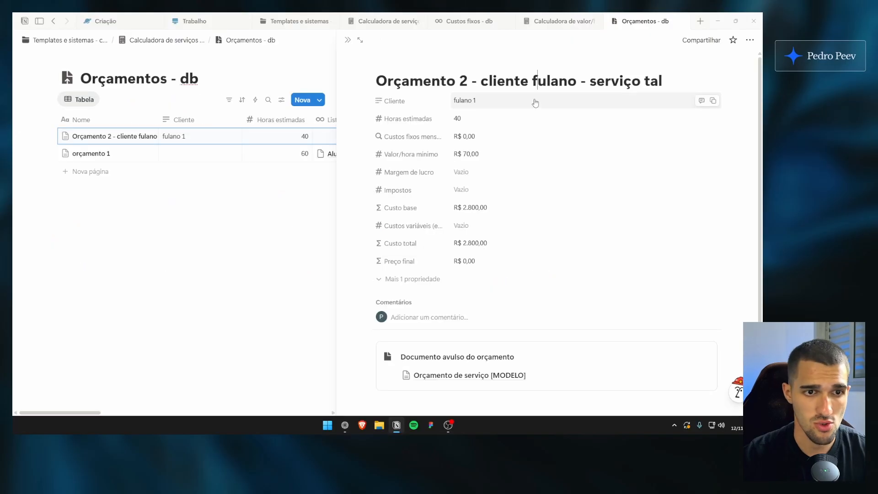
key("Escape")
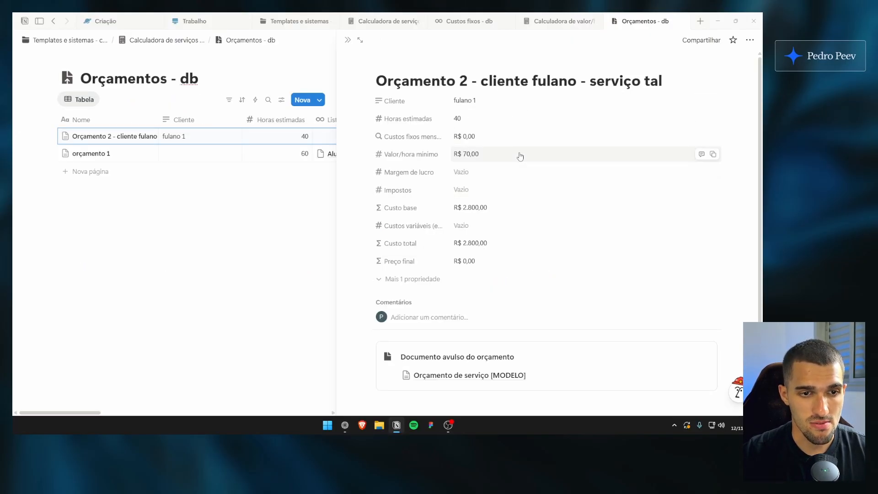
Try a Margem de lucro of 80% and Impostos of 6% in Orçamento 2
left_click(472, 191)
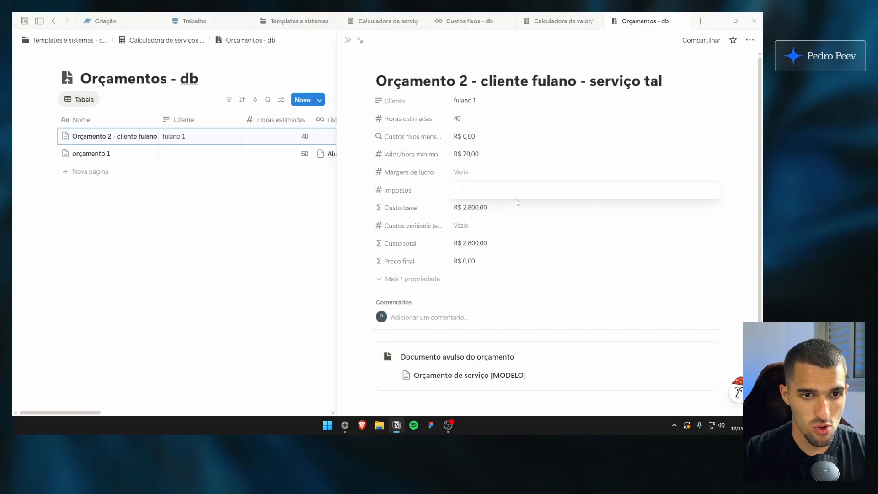
left_click(505, 176)
left_click(513, 180)
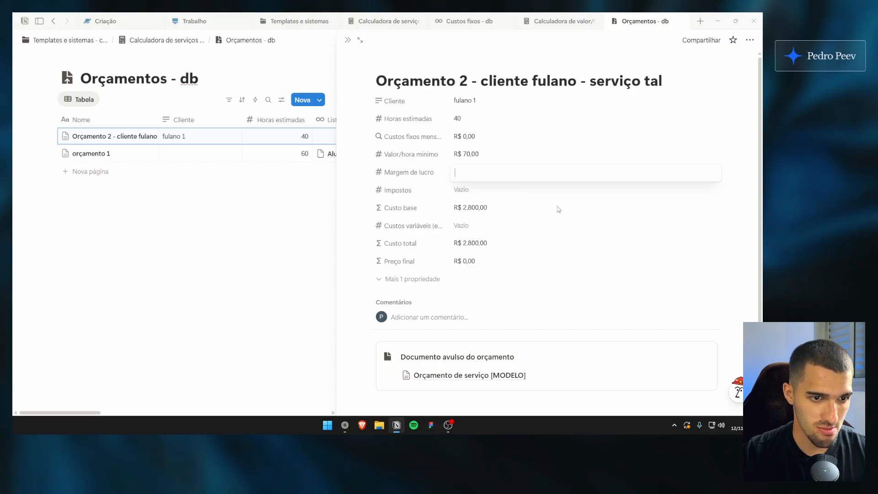
type("80")
key("Return")
left_click(502, 193)
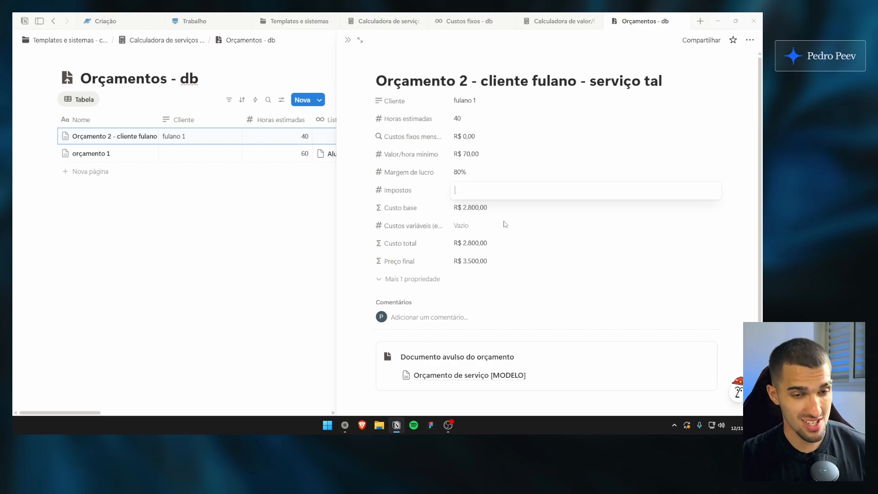
type("6")
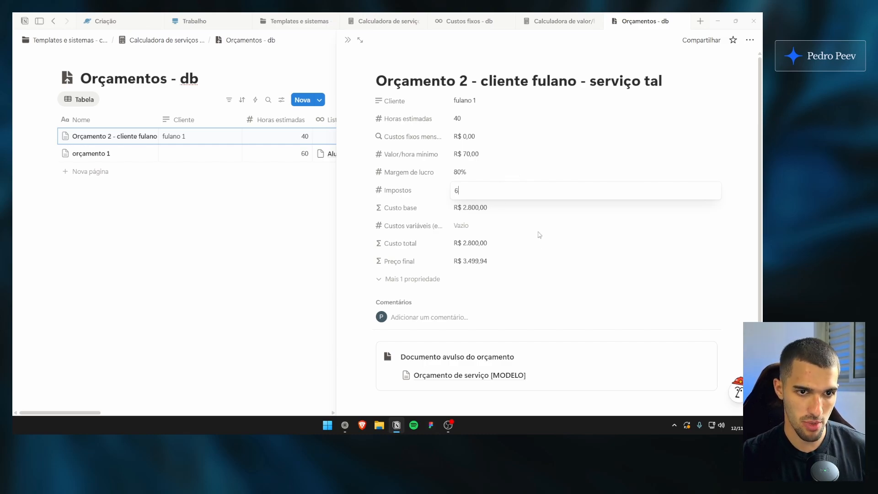
key("Return")
Clear the Impostos and Margem de lucro values of Orçamento 2
left_click(496, 189)
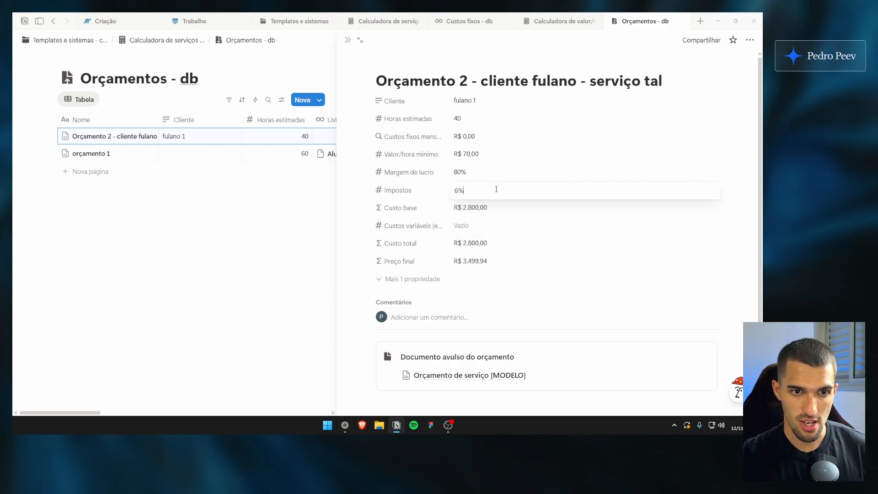
key("ctrl+a")
key("BackSpace")
key("Return")
left_click(496, 171)
left_click_drag(496, 171, 453, 180)
key("BackSpace")
key("Return")
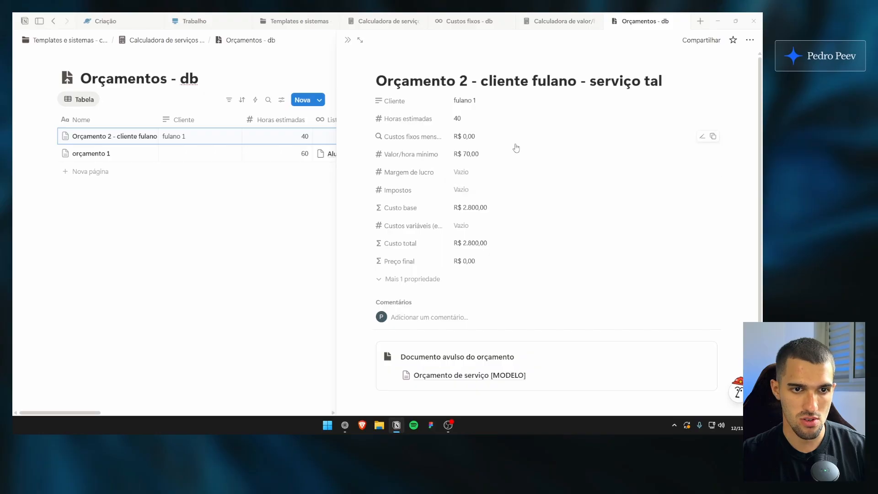
Reveal the hidden property of Orçamento 2 and look through the pages offered for Lista dos custos fixos
left_click(504, 87)
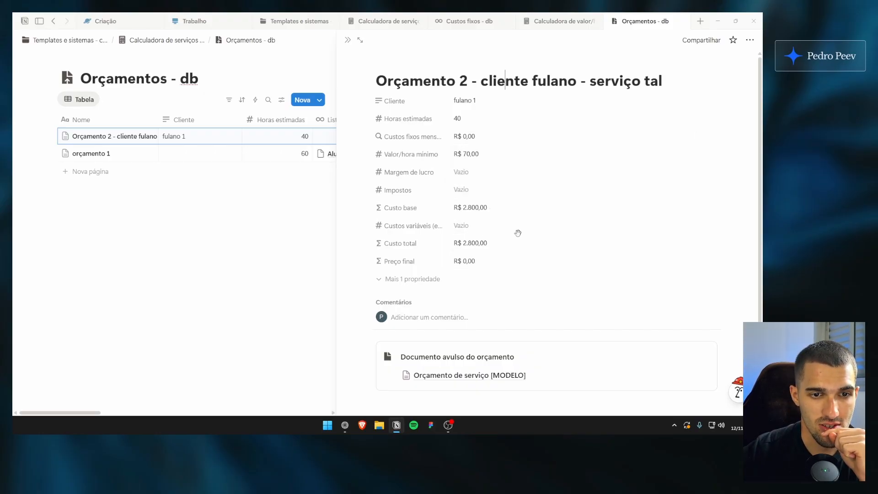
left_click(426, 279)
left_click(478, 283)
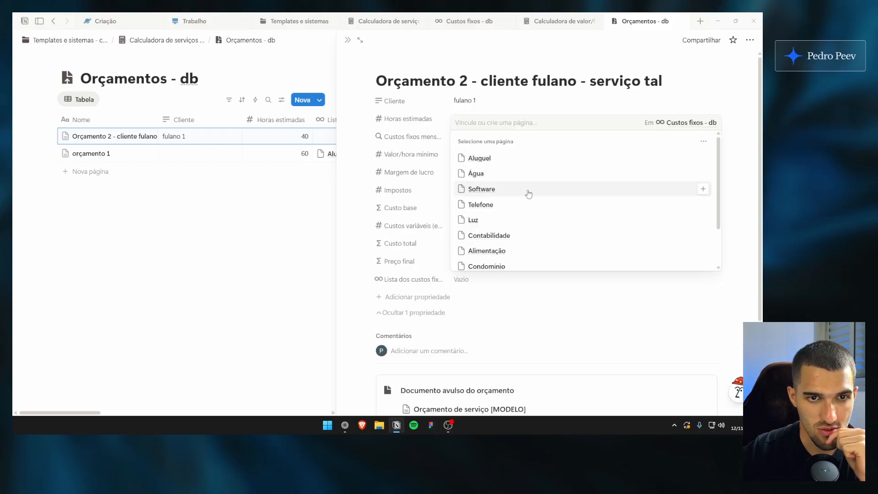
scroll(564, 232, "down", 2)
scroll(518, 254, "up", 2)
scroll(484, 191, "down", 2)
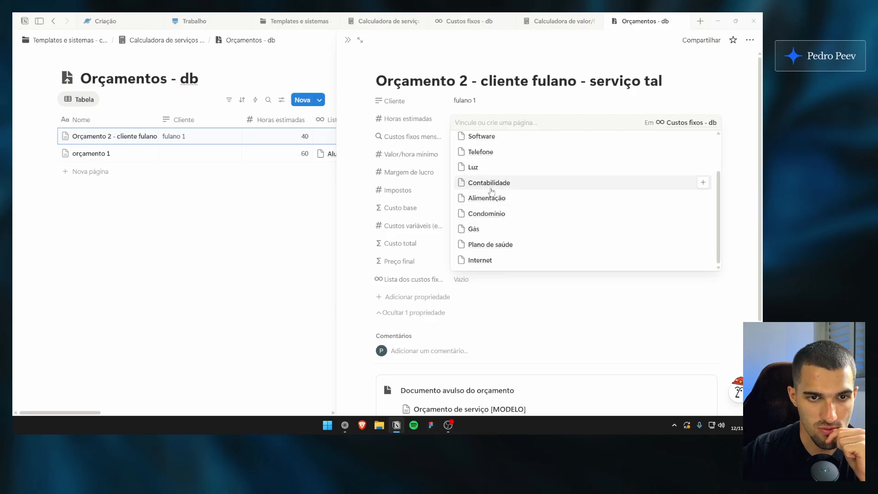
scroll(488, 195, "up", 2)
left_click(411, 218)
Close Orçamento 2 and open the Novo orçamento template of Orçamentos - db for editing
left_click(348, 42)
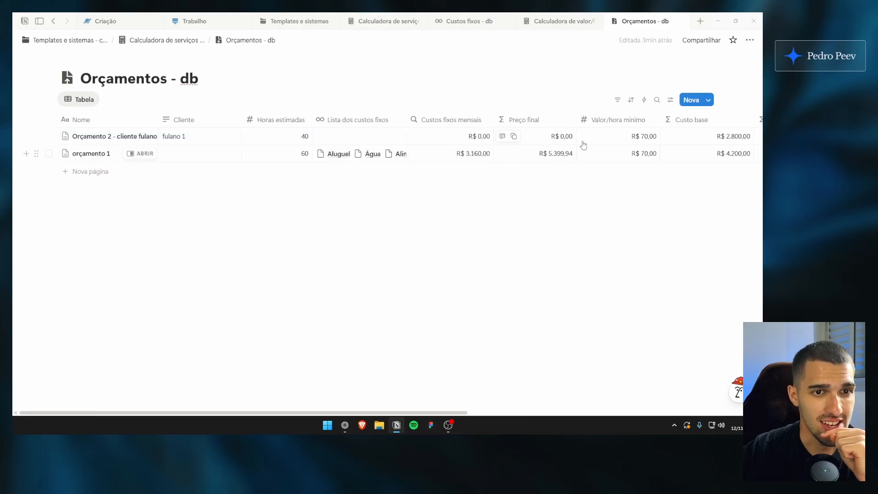
left_click(708, 99)
left_click(748, 133)
left_click(680, 172)
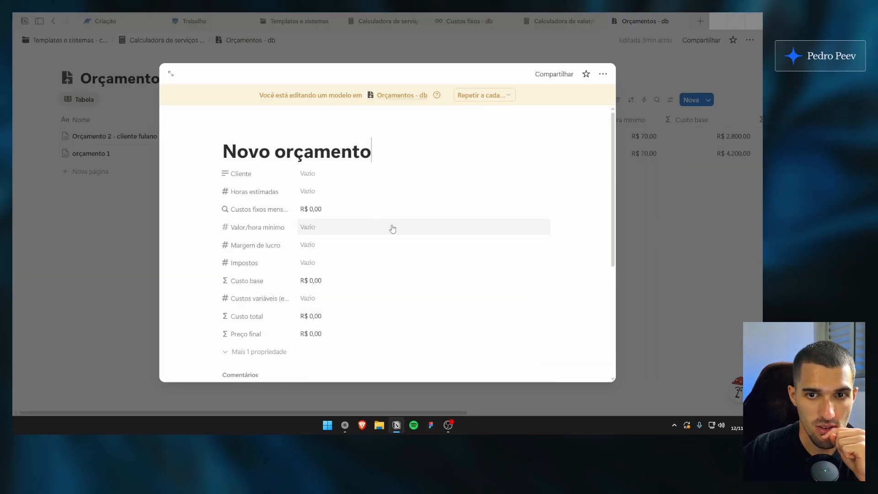
scroll(390, 227, "down", 4)
Link all eleven pages of Custos fixos - db in the Novo orçamento template's Lista dos custos fixos
left_click(271, 283)
left_click(307, 234)
scroll(503, 320, "down", 3)
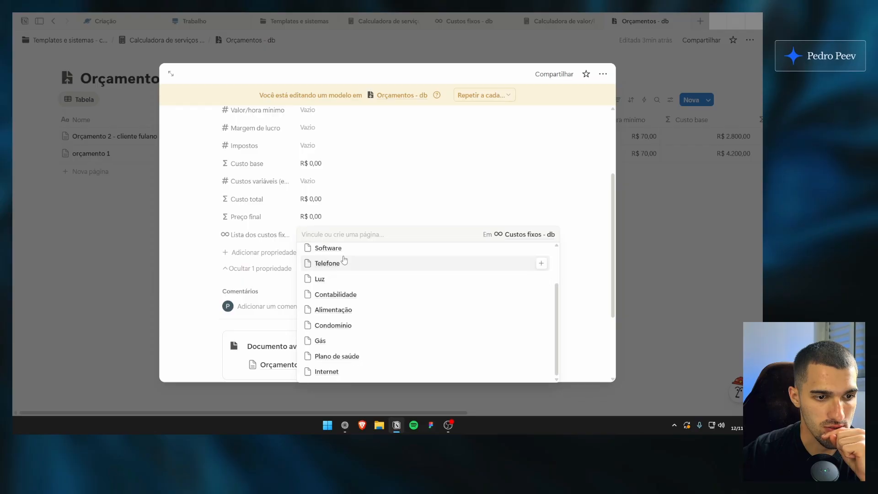
scroll(503, 320, "up", 2)
scroll(506, 328, "down", 2)
left_click(485, 354)
left_click(471, 324)
left_click(464, 339)
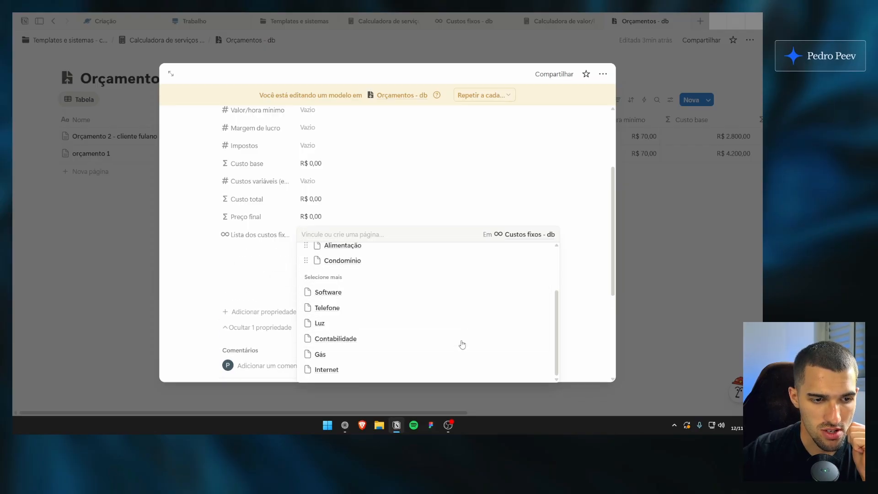
left_click(457, 351)
left_click(450, 351)
left_click(446, 353)
left_click(440, 369)
left_click(432, 369)
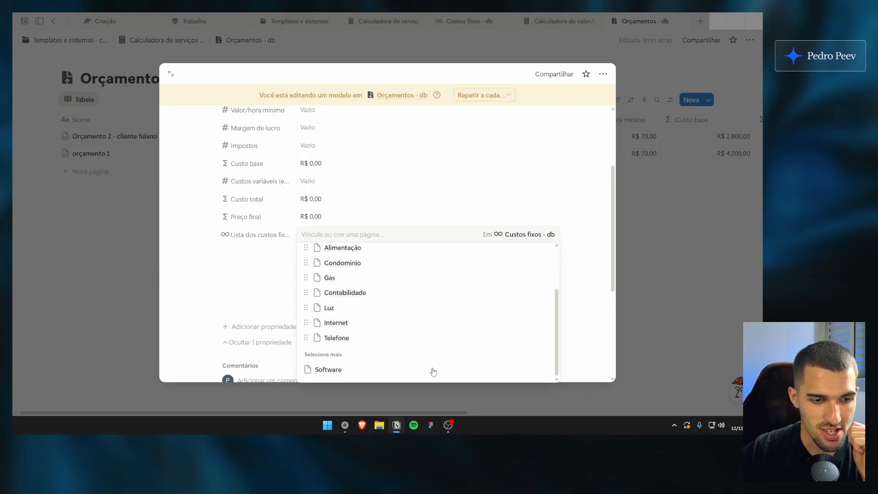
left_click(432, 368)
scroll(407, 314, "up", 3)
left_click(359, 187)
Check the linked costs and Custos fixos mensais in the Novo orçamento template, and close the template
scroll(354, 241, "up", 3)
scroll(355, 241, "down", 3)
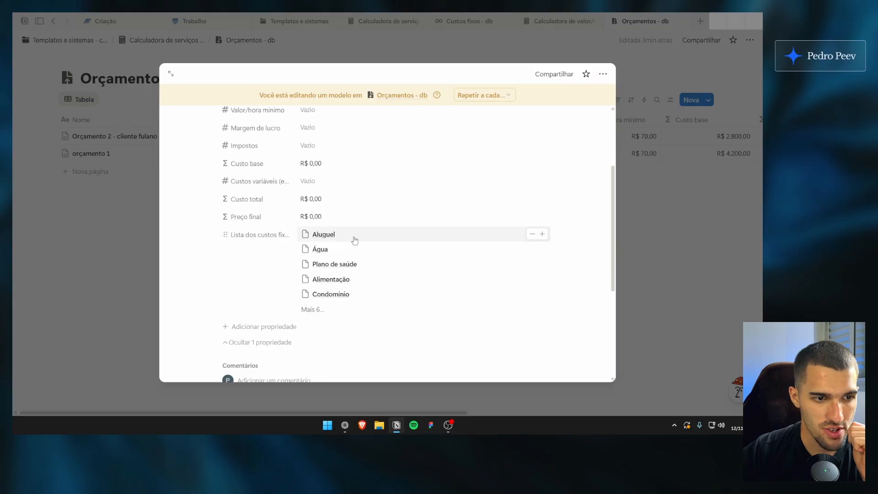
scroll(355, 173, "up", 4)
scroll(262, 225, "down", 3)
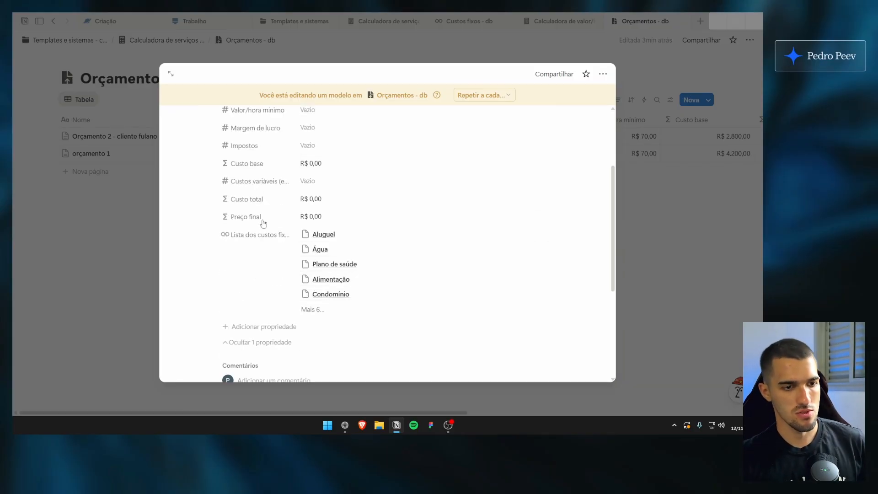
scroll(296, 252, "up", 4)
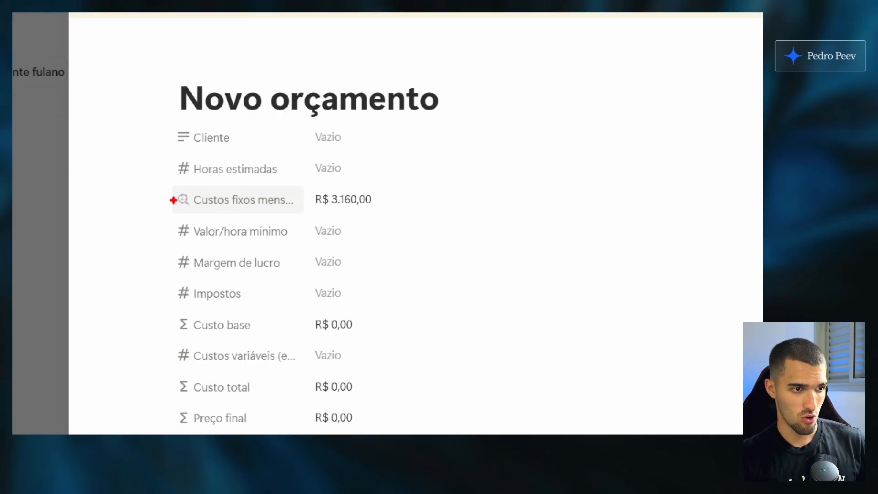
mouse_move(379, 184)
left_mouse_down()
mouse_move(357, 223)
mouse_move(358, 183)
left_mouse_up()
key("Escape")
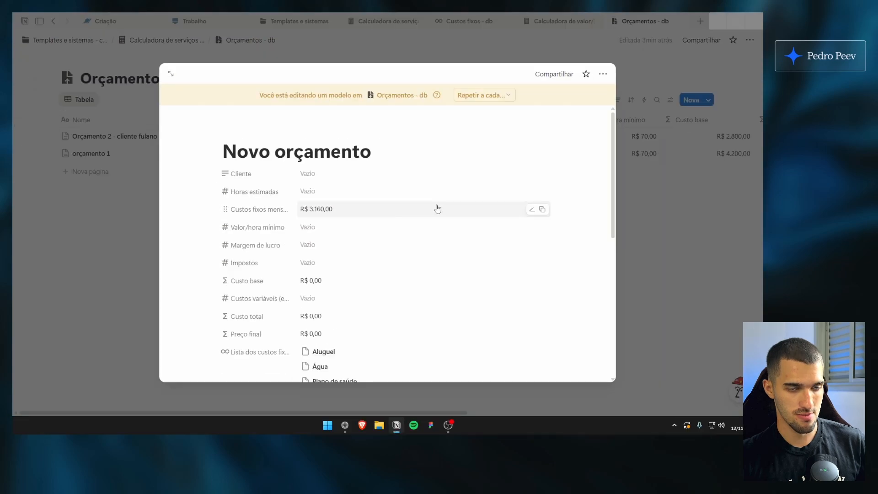
left_click(646, 184)
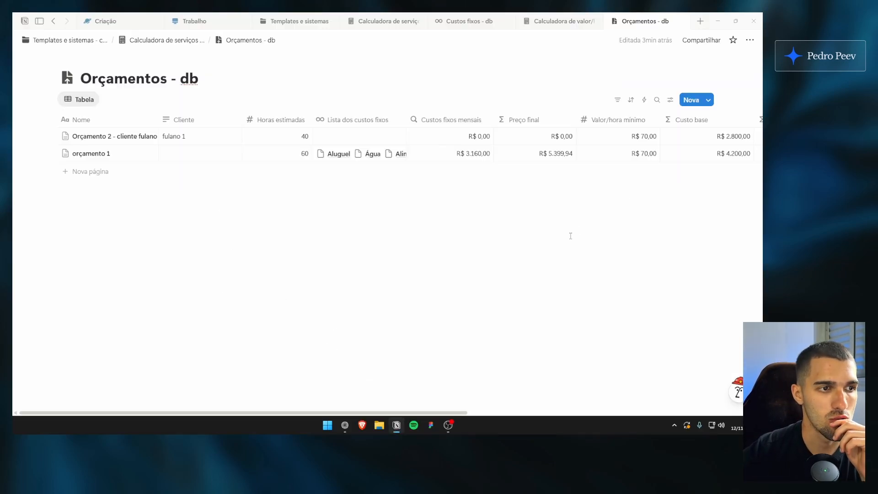
Reopen Orçamento 2 and link all eleven fixed-cost pages, Software through Aluguel, in its Lista dos custos fixos
left_click(145, 136)
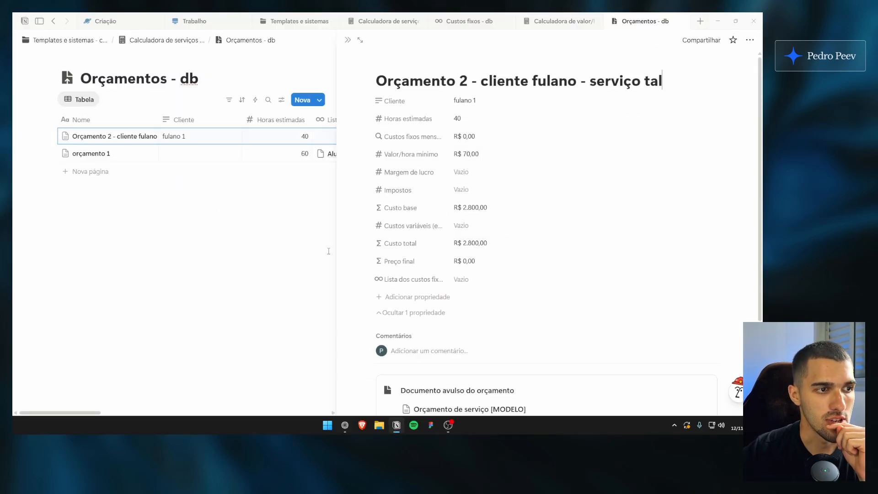
scroll(456, 244, "down", 3)
scroll(455, 273, "up", 3)
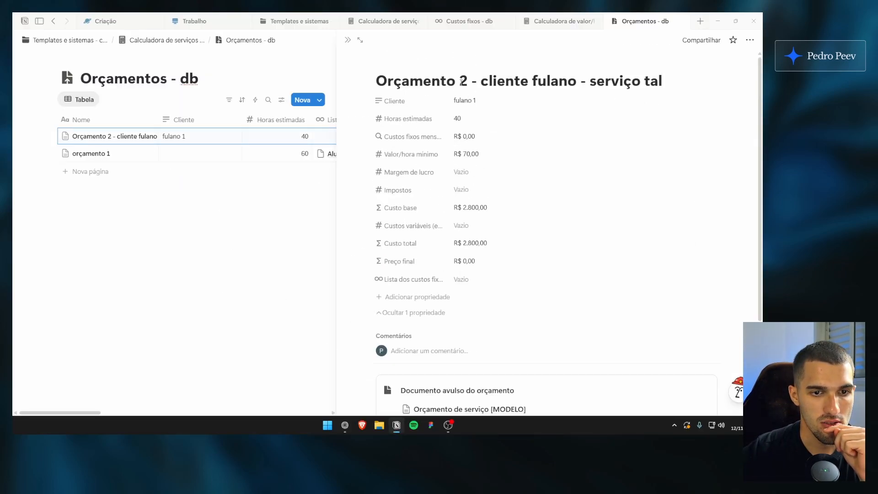
left_click(470, 281)
left_click(504, 156)
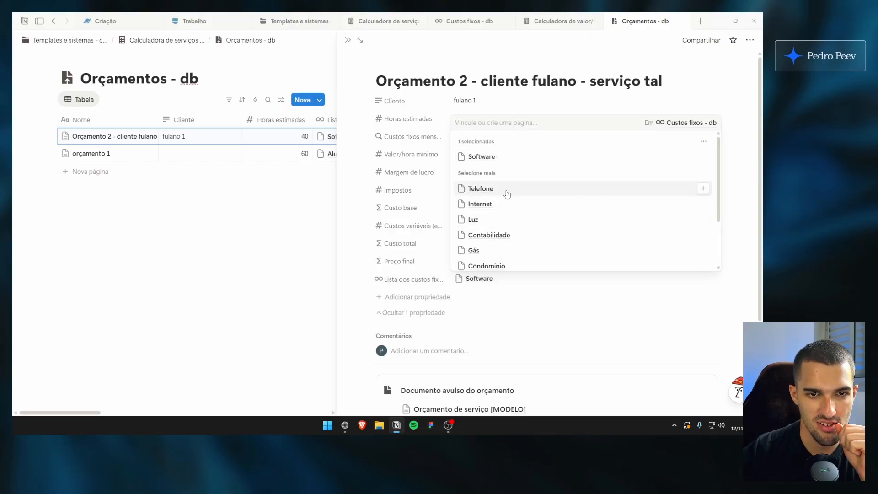
left_click(506, 192)
left_click(514, 234)
scroll(515, 243, "down", 2)
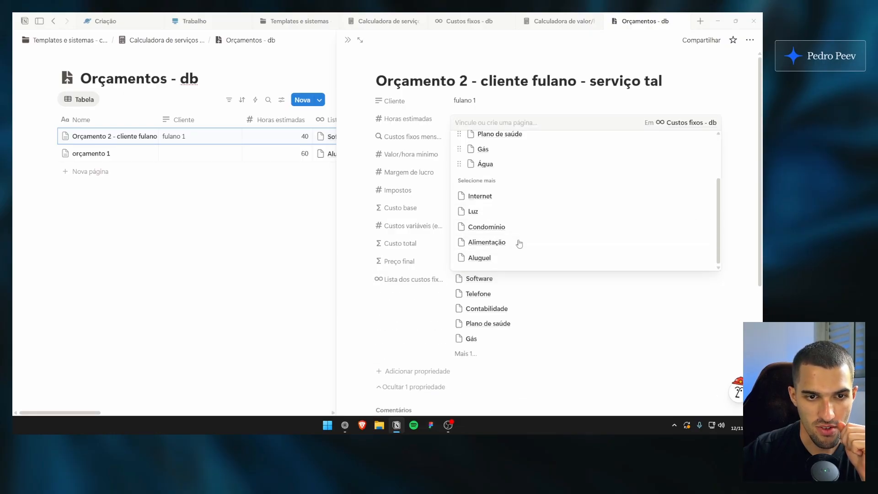
left_click(520, 229)
left_click(520, 242)
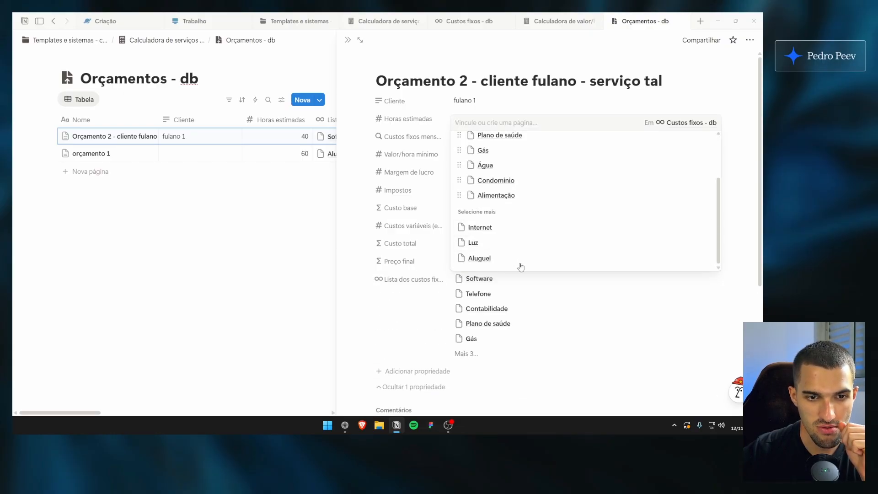
left_click(520, 260)
left_click(520, 258)
left_click(519, 257)
left_click(446, 253)
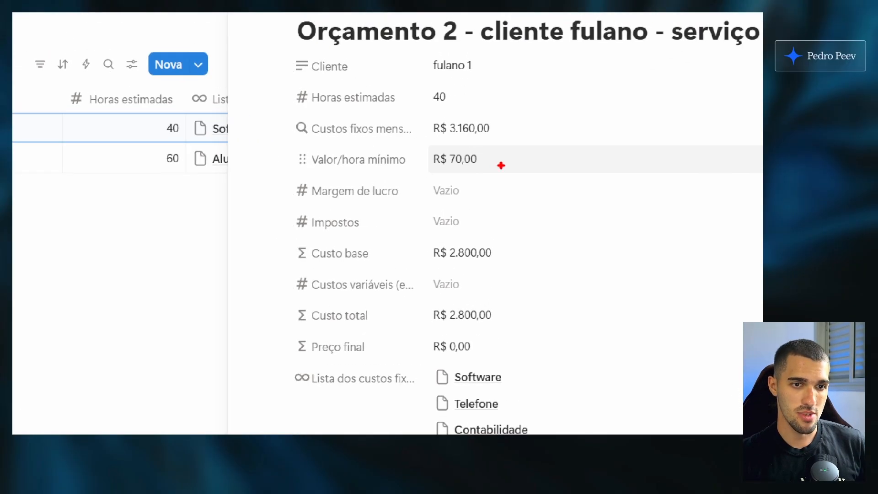
Set Impostos of Orçamento 2 to 3%
mouse_move(498, 169)
left_mouse_down()
mouse_move(406, 168)
mouse_move(486, 173)
left_mouse_up()
key("Escape")
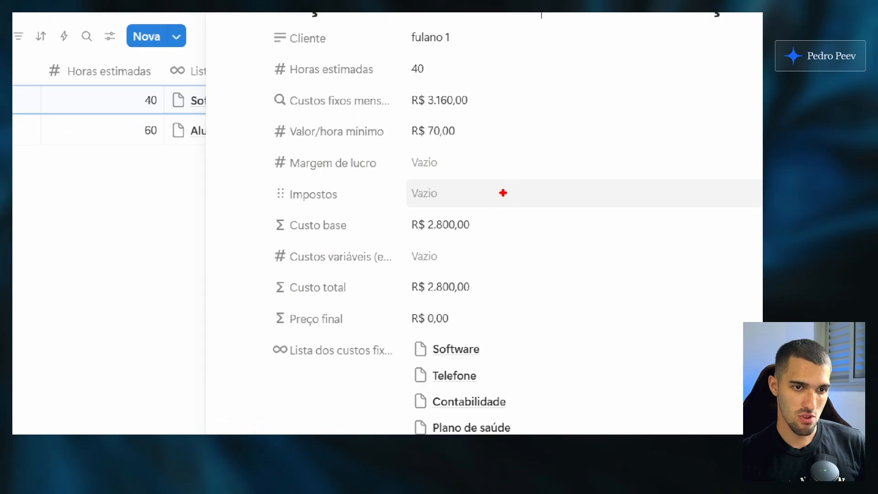
left_click(510, 192)
type("3")
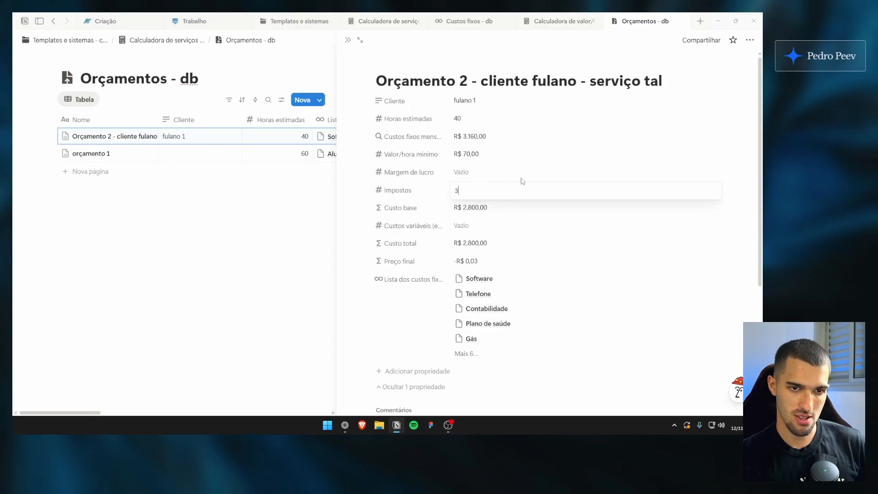
key("Return")
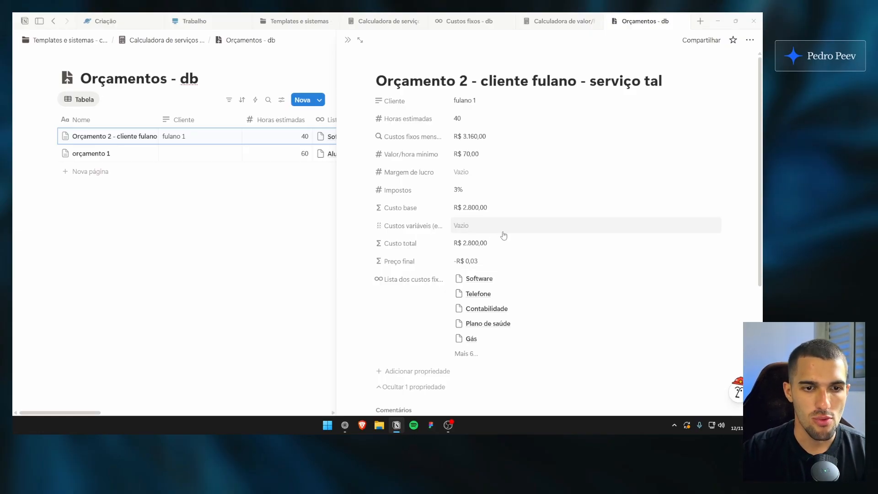
Set the Custos variáveis of Orçamento 2 to R$ 60,00
left_click(488, 225)
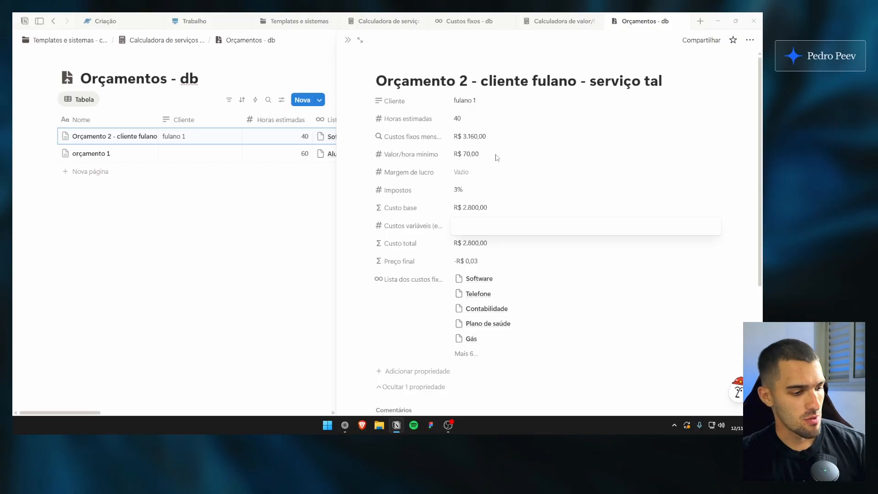
type("6")
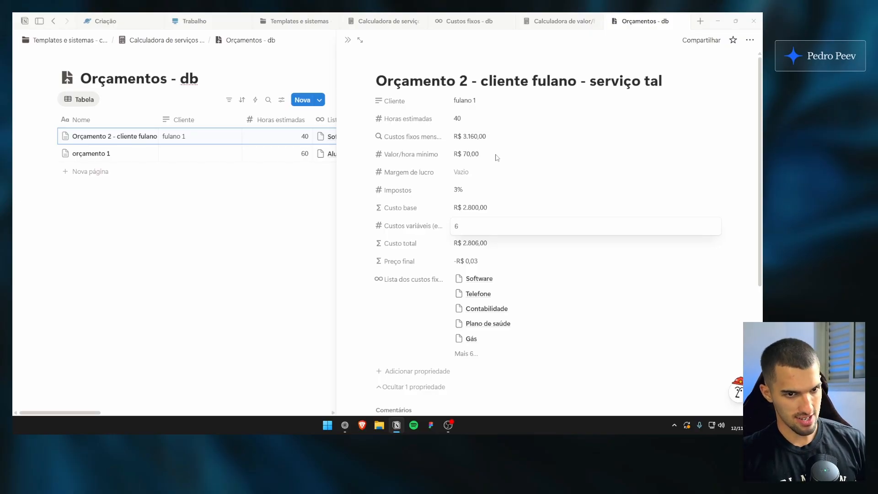
type("0")
key("Return")
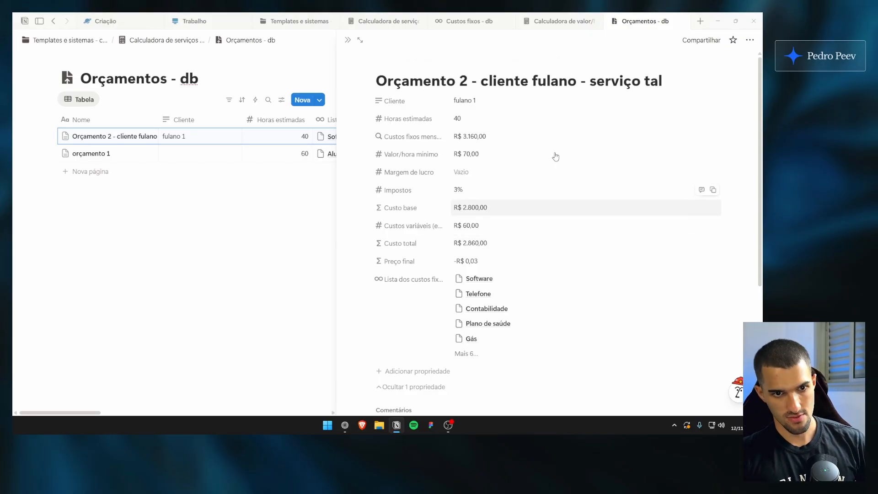
Set the Margem de lucro of Orçamento 2 to 80%
left_click(501, 176)
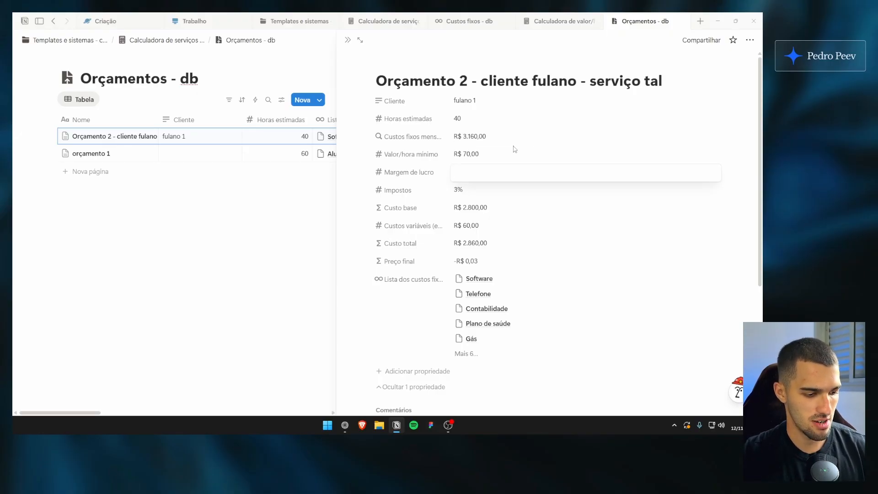
type("8")
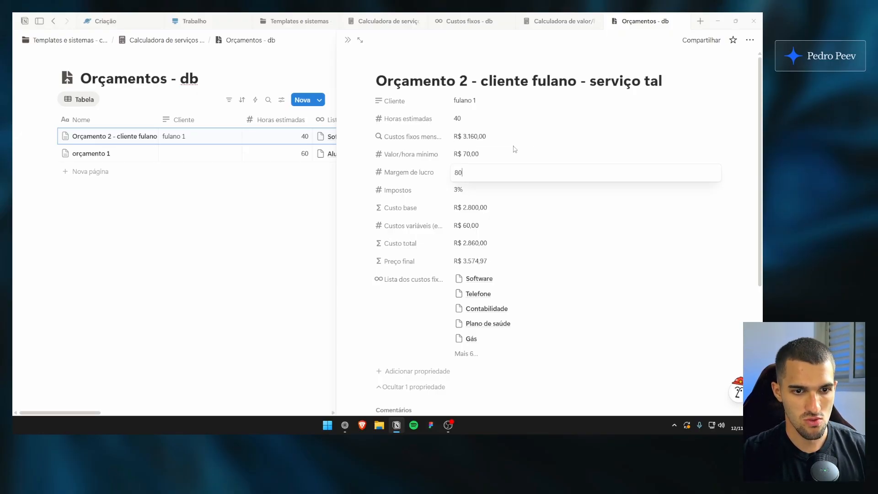
type("0")
key("Return")
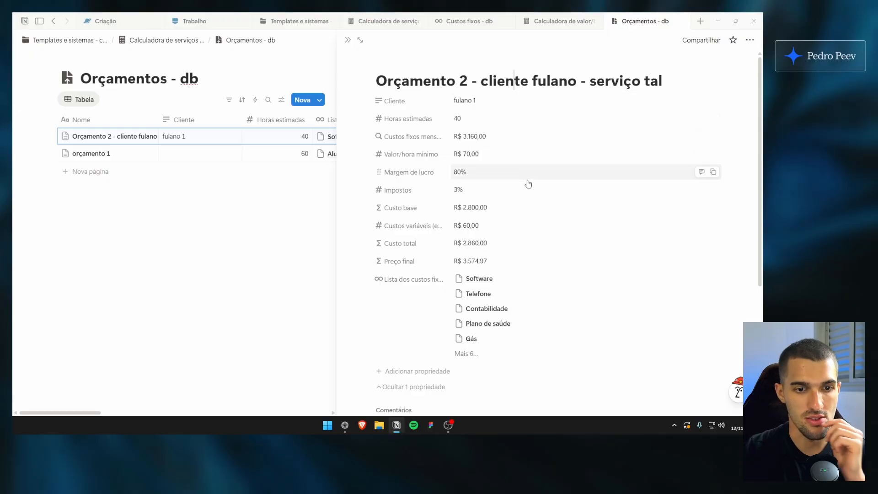
Examine Preço final and Custo total in Orçamento 2, along with the Valor/hora mínimo, Custos fixos mensais and Horas estimadas behind them
left_click(490, 265)
key("Escape")
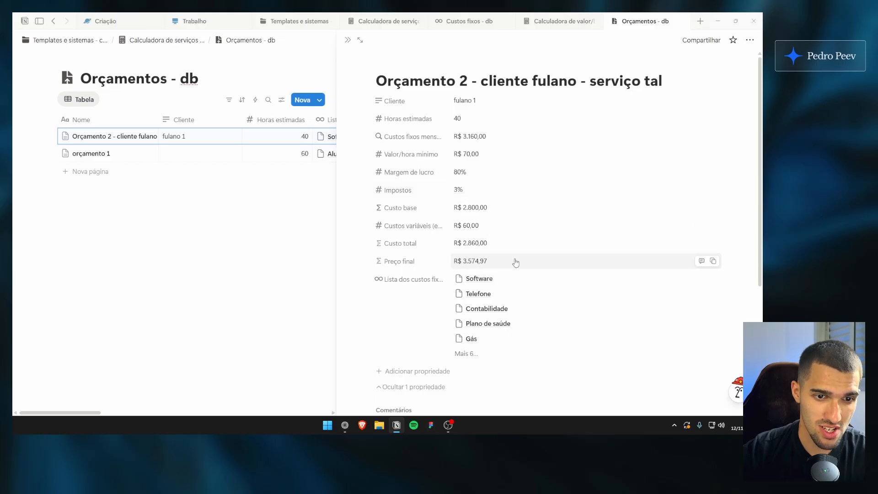
left_click(471, 243)
left_click(372, 236)
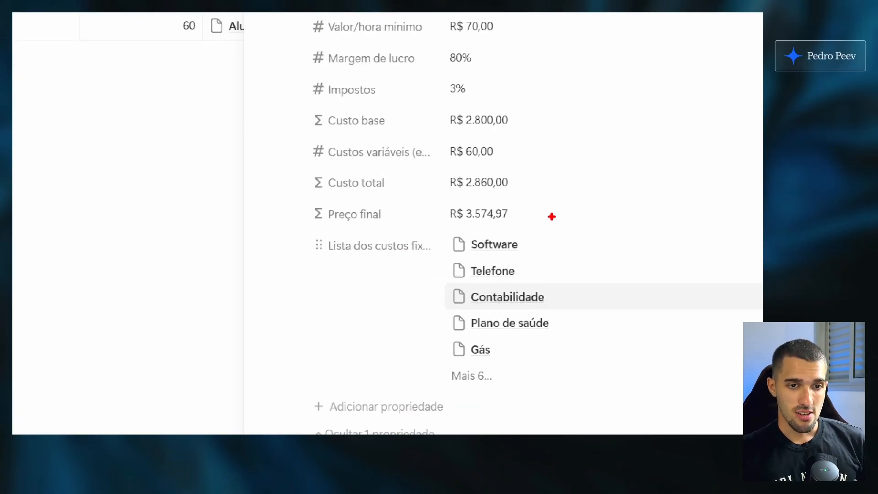
mouse_move(524, 227)
left_mouse_down()
mouse_move(427, 214)
mouse_move(531, 199)
mouse_move(528, 234)
left_mouse_up()
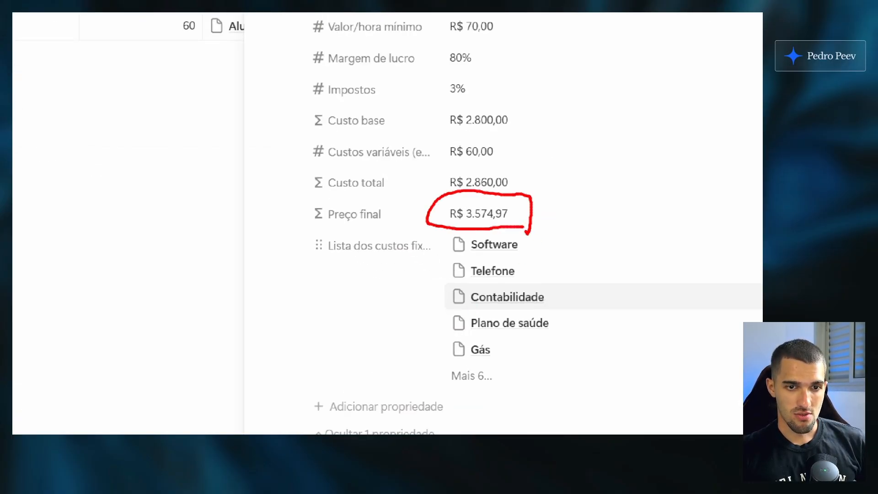
key("Escape")
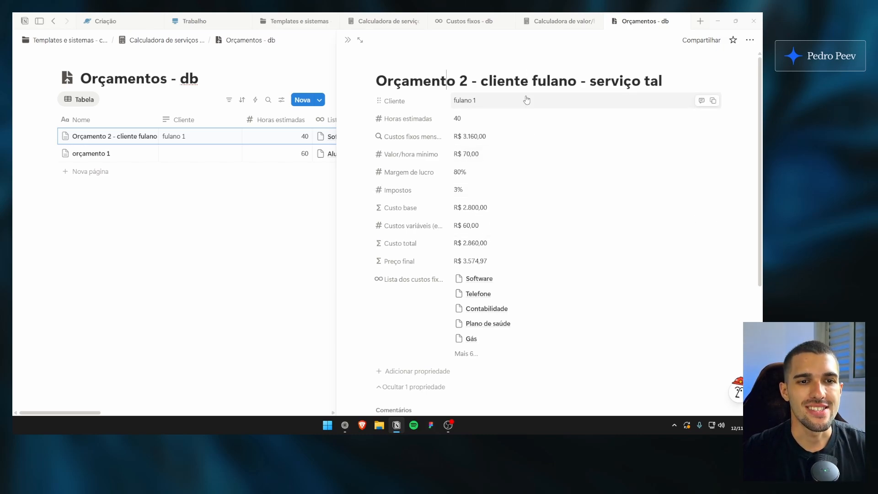
left_click(528, 82)
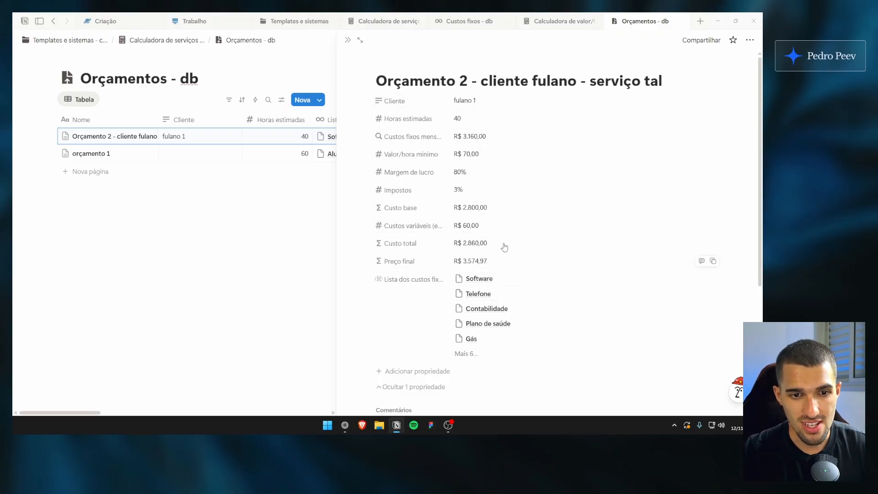
left_click(475, 158)
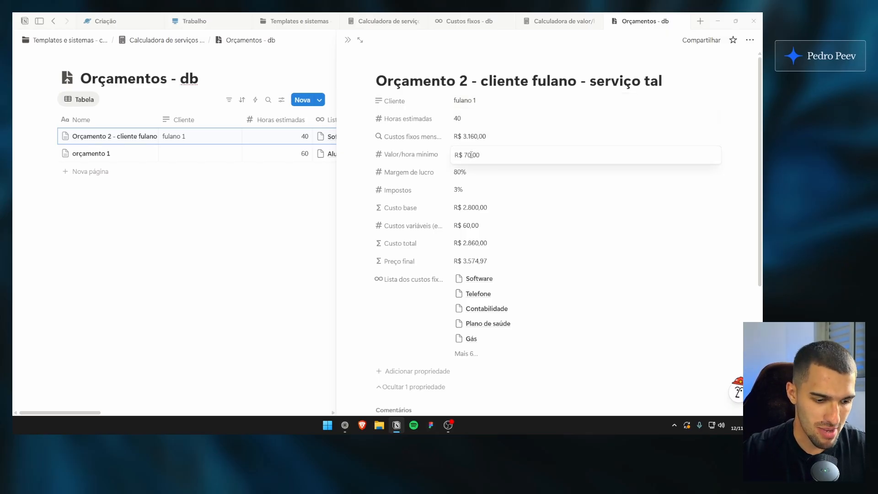
left_click(468, 137)
left_click(469, 139)
left_click(459, 122)
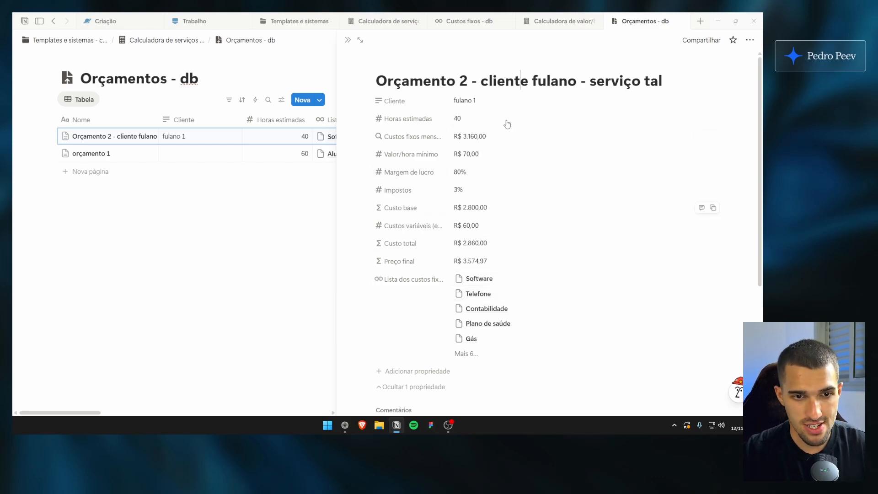
Try a Margem de lucro of 90% in Orçamento 2 to compare the Preço final
left_click(461, 172)
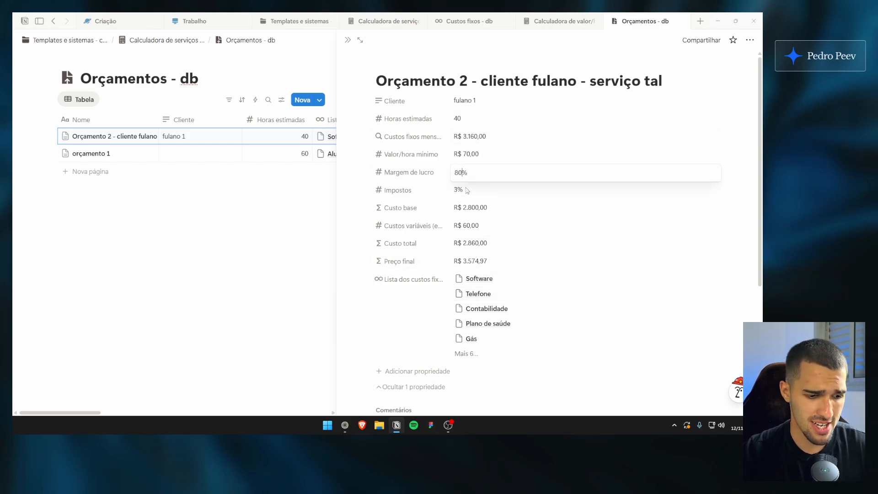
key("BackSpace")
type("9")
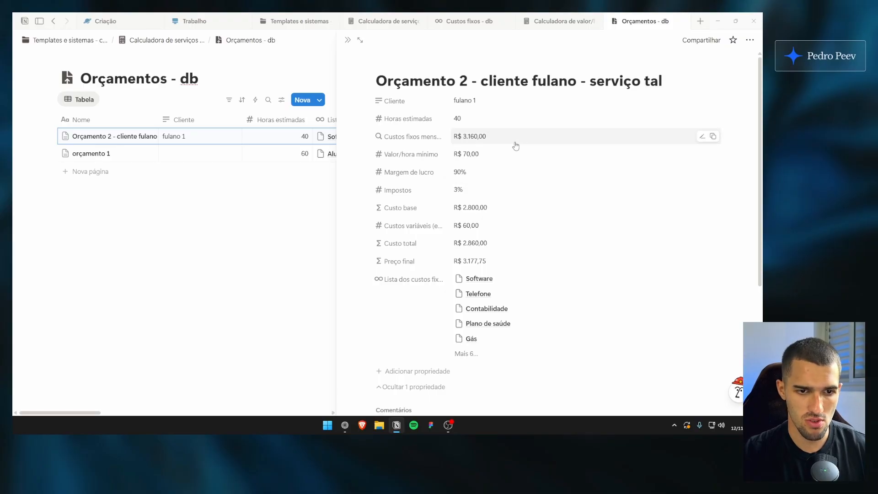
left_click(514, 244)
Try other leading digits for the Margem de lucro of Orçamento 2, including 7, 9 and 5, and return it to 80%
left_click(460, 173)
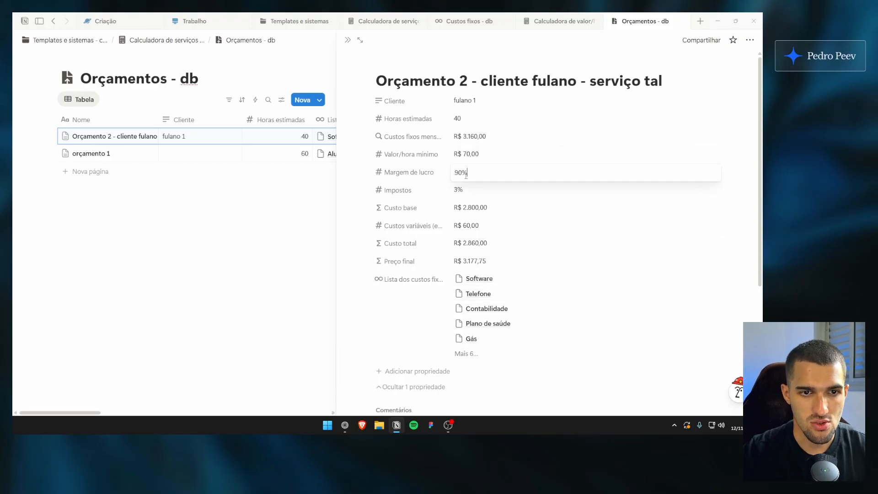
key("BackSpace")
type("7")
key("BackSpace")
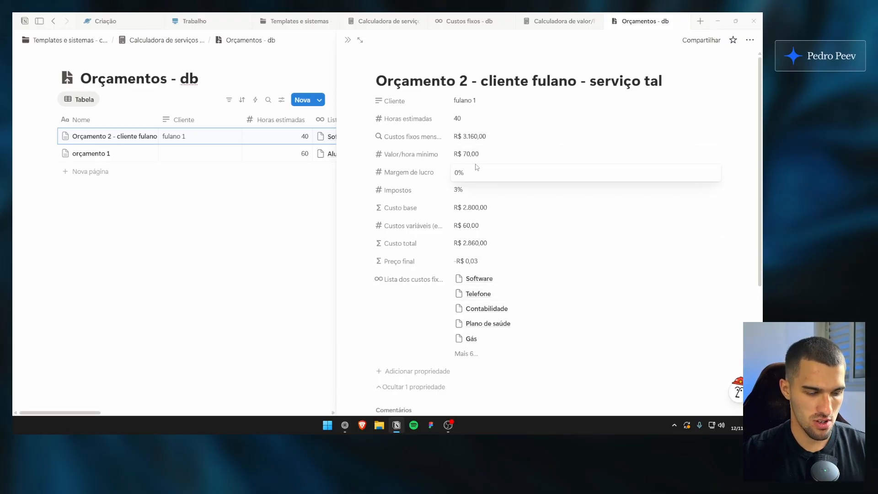
type("9")
key("BackSpace")
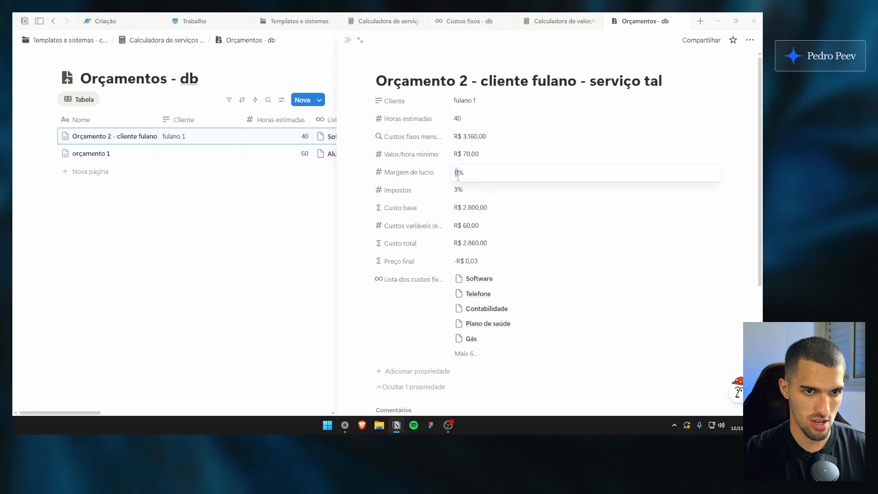
type("9")
key("BackSpace")
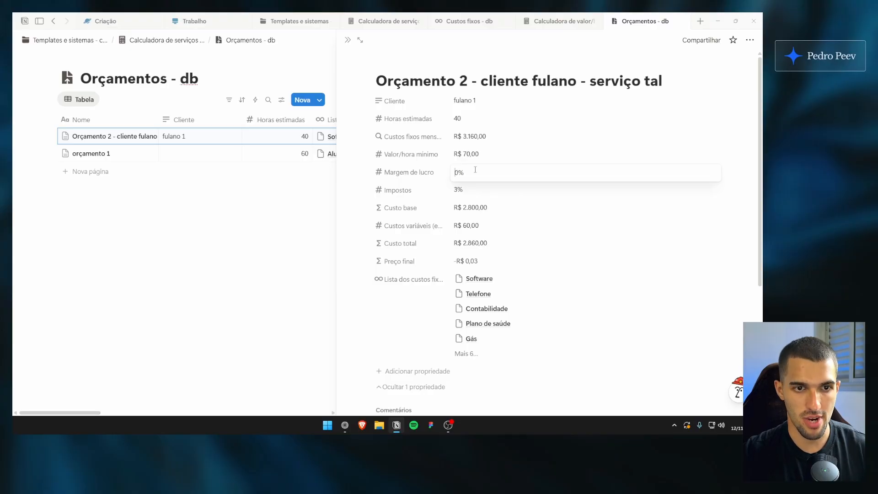
type("5")
key("BackSpace")
type("7")
key("BackSpace")
type("8")
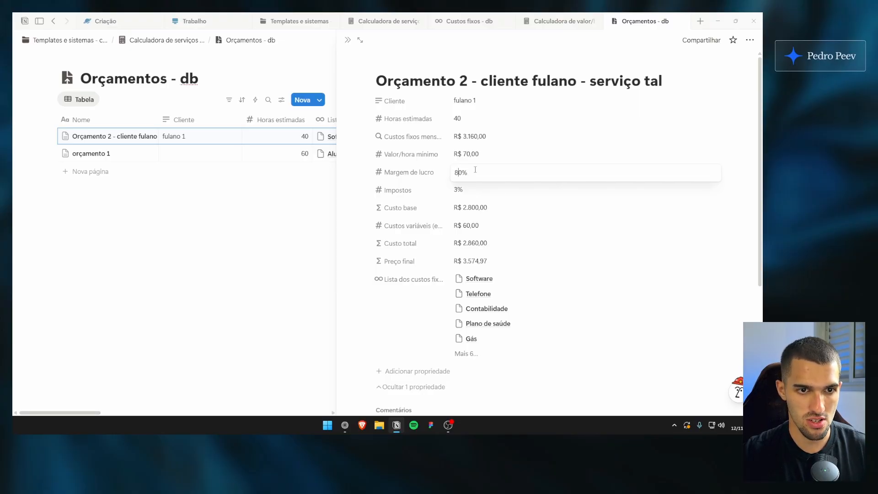
left_click(479, 157)
Try a Margem de lucro of 85% in Orçamento 2
left_click(458, 173)
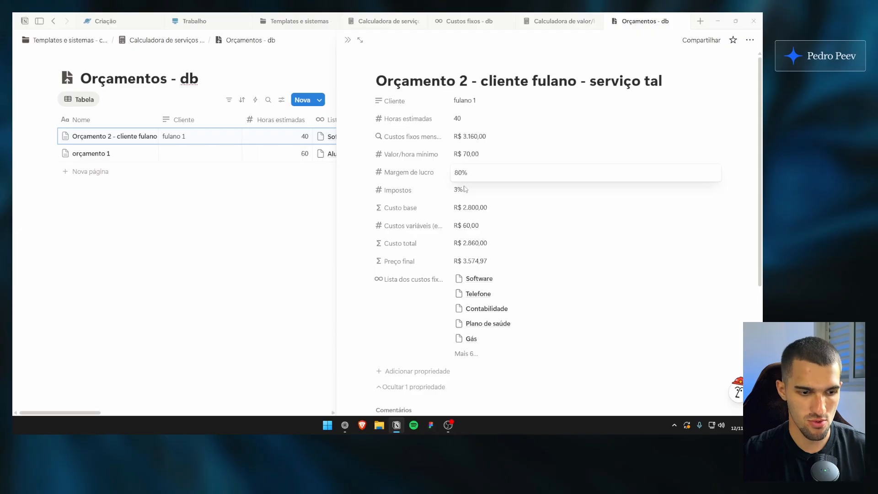
key("BackSpace")
type("5")
left_click(494, 154)
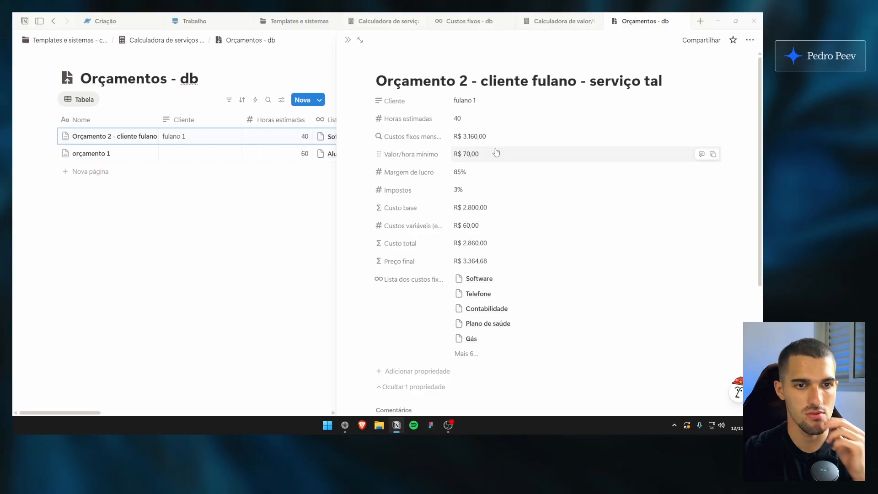
Set the Margem de lucro of Orçamento 2 back to 80%
left_click(489, 172)
key("BackSpace")
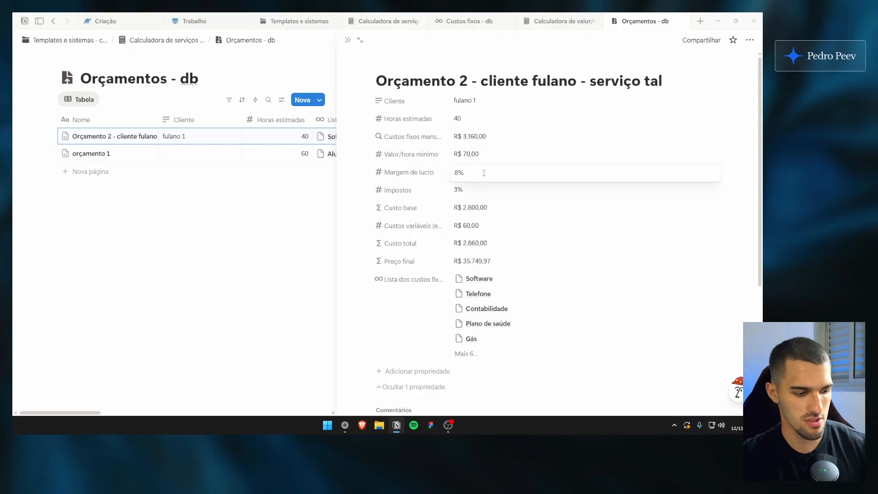
type("0")
Open the Orçamento de serviço [MODELO] page under Documento avulso do orçamento in a new tab and switch to it
scroll(468, 271, "down", 2)
scroll(535, 153, "down", 2)
scroll(512, 307, "up", 5)
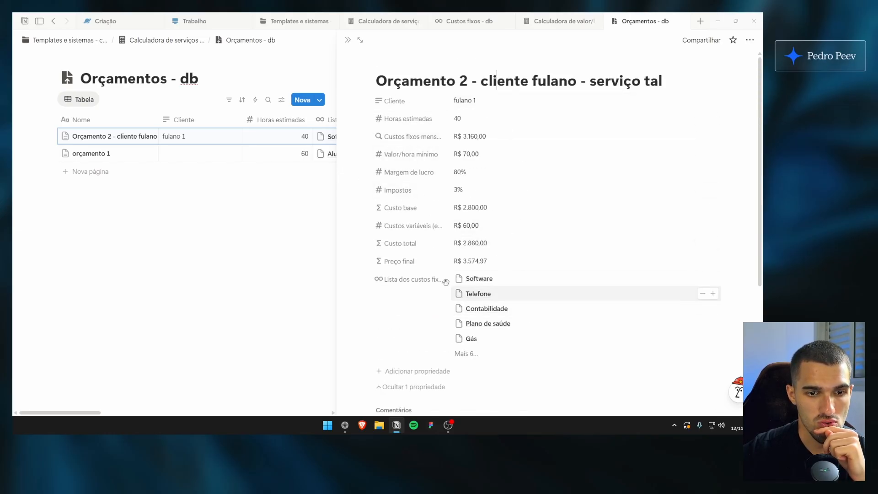
scroll(437, 304, "down", 4)
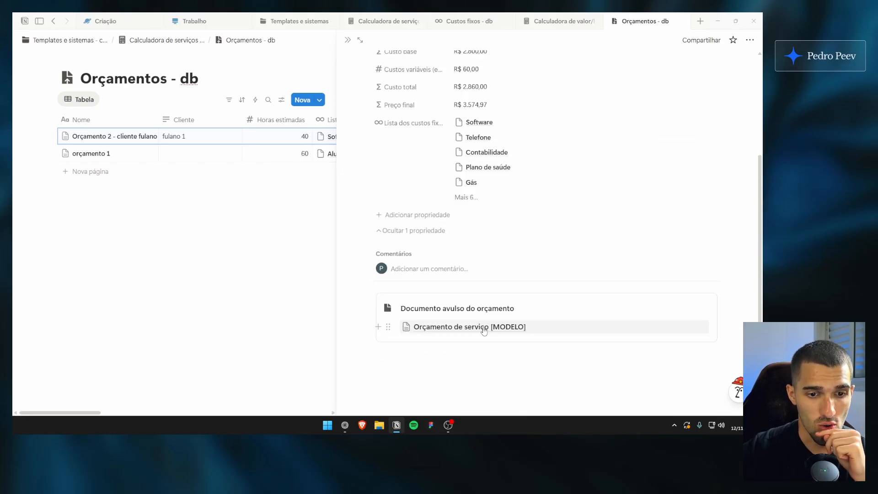
middle_click(514, 327)
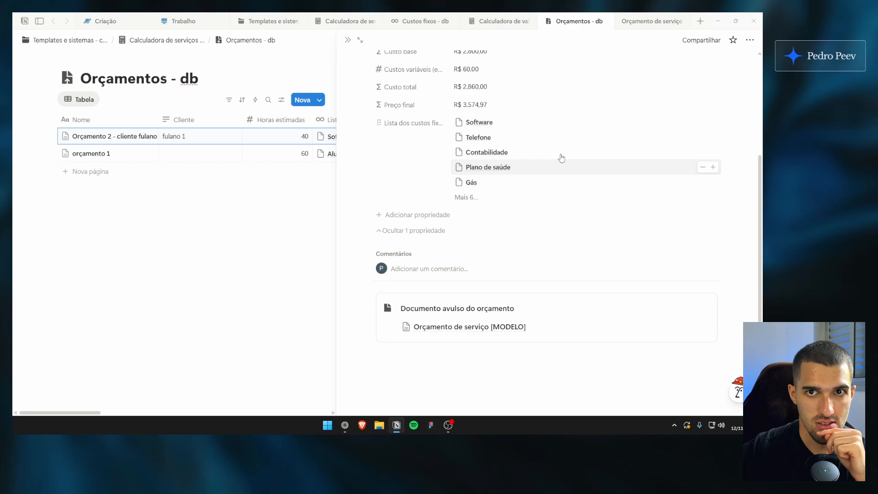
left_click(645, 22)
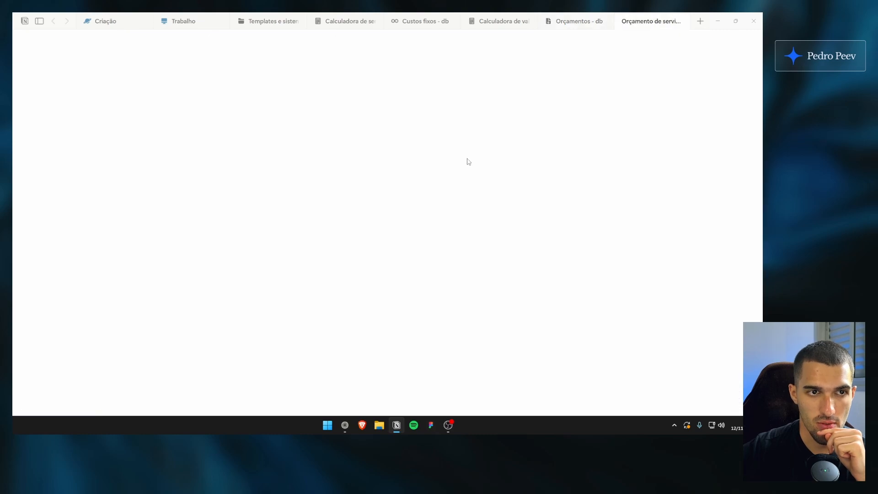
left_click(577, 21)
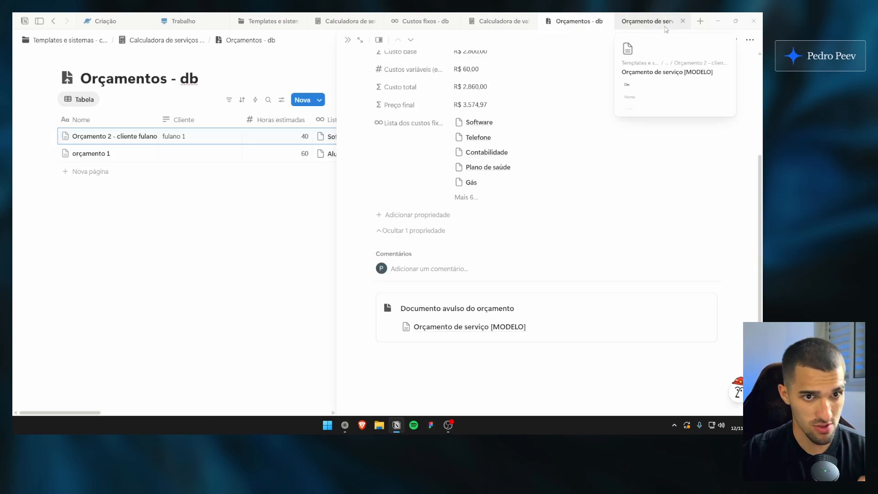
left_click(658, 22)
Examine the service quote model's De and Para details, dates, Relação de serviços e valores table and Pagamento section
scroll(151, 229, "down", 2)
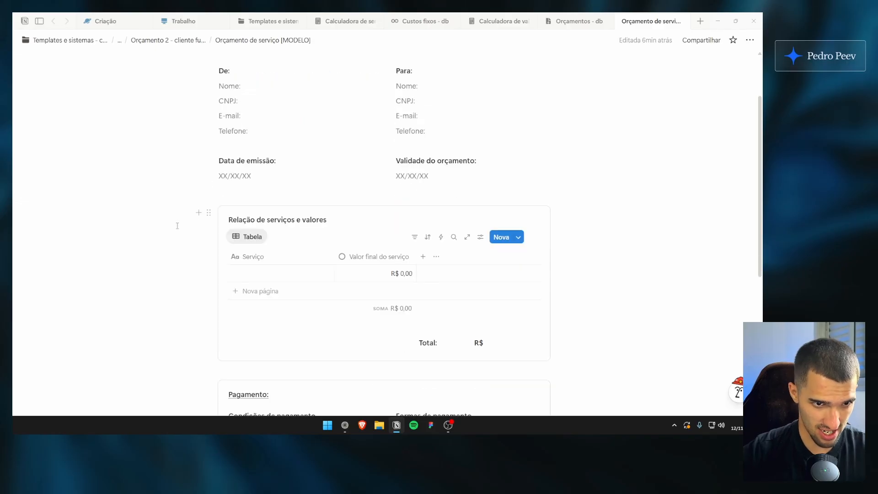
scroll(176, 226, "up", 2)
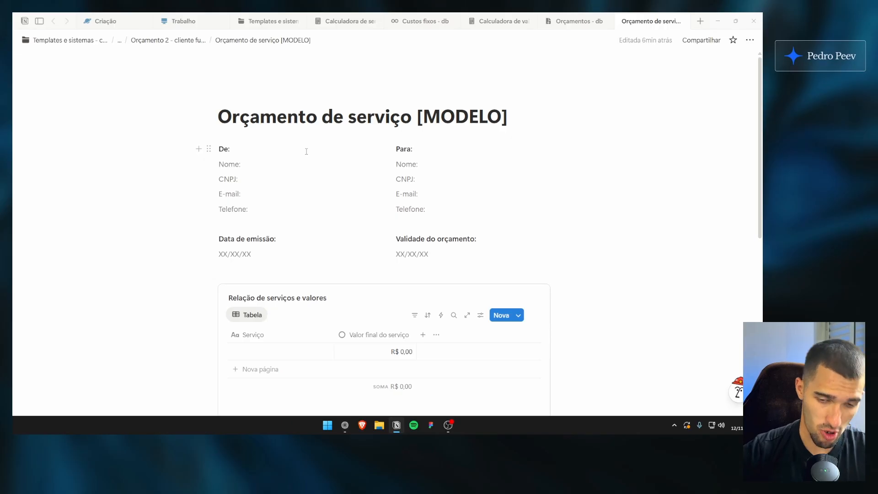
scroll(251, 128, "down", 4)
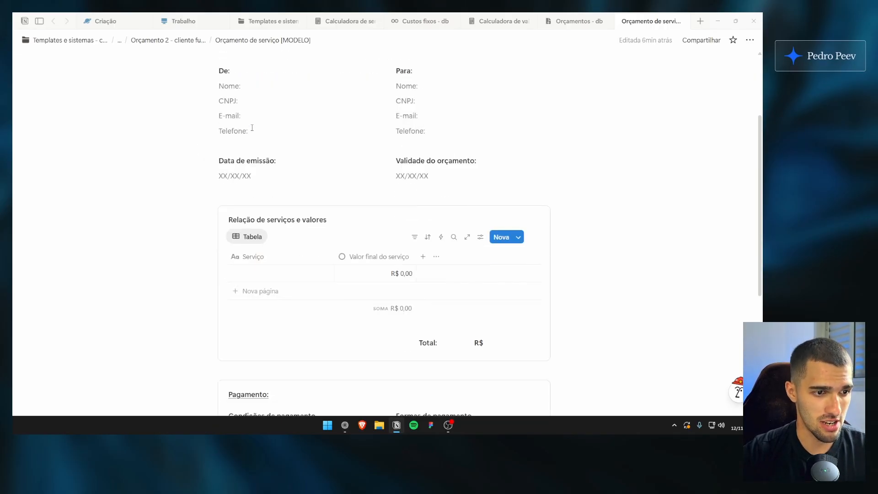
scroll(247, 196, "up", 4)
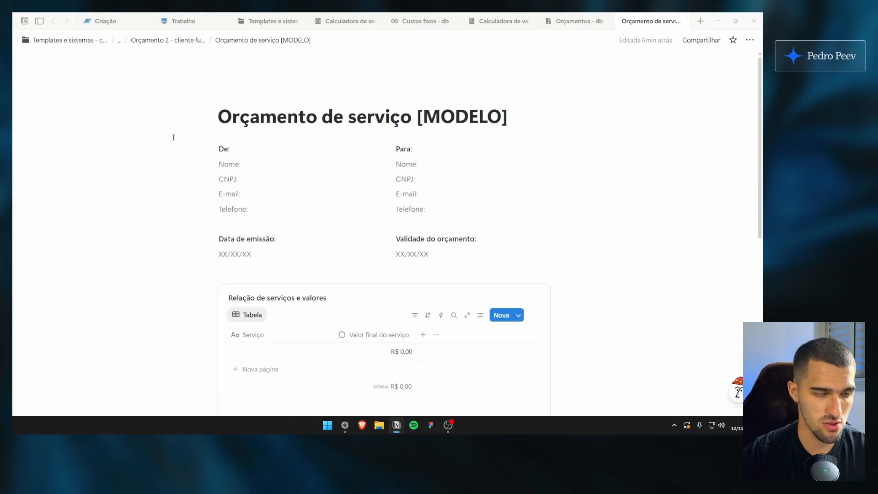
scroll(187, 209, "down", 1)
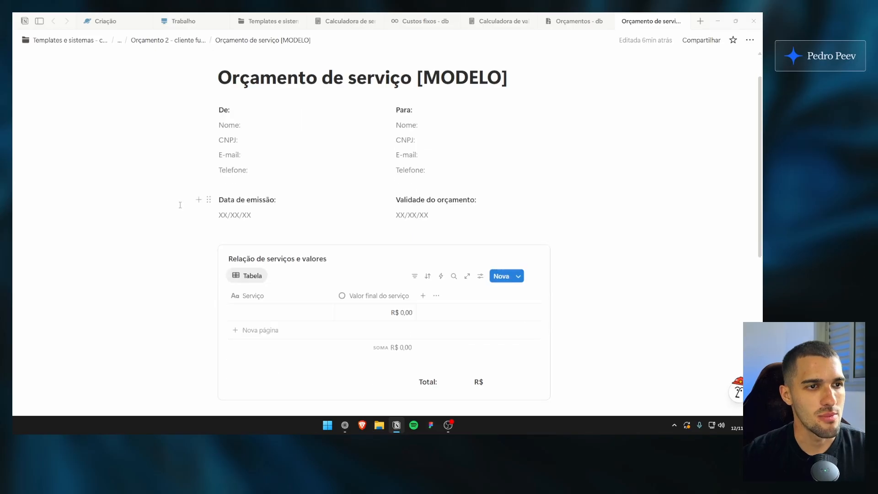
scroll(181, 213, "up", 1)
left_click(280, 194)
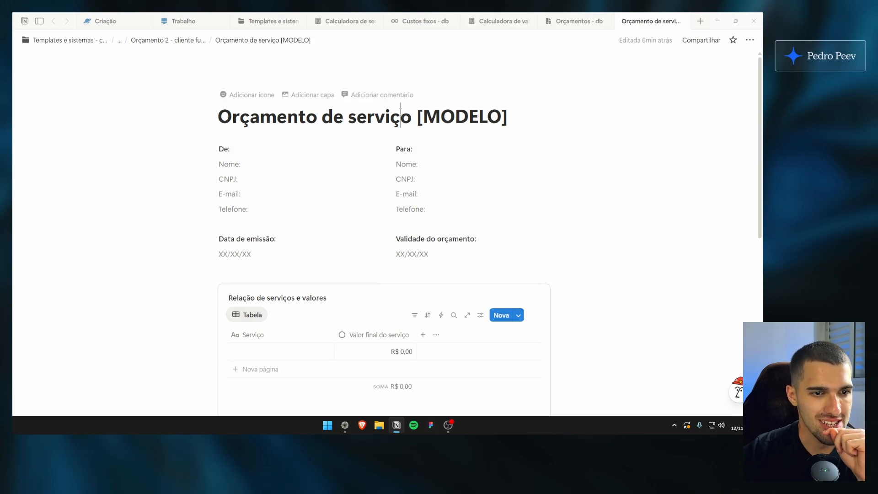
scroll(196, 220, "down", 3)
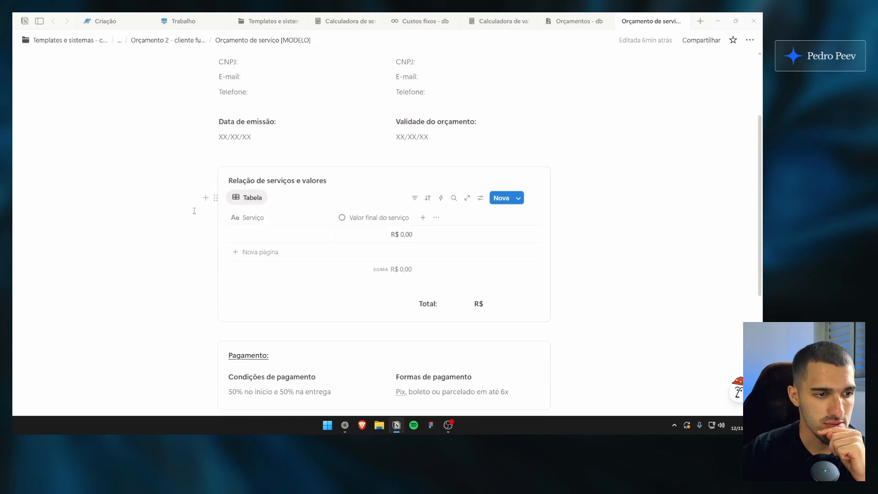
Review the service quote model page and return to the Orçamento 2 properties in Orçamentos - db
scroll(196, 206, "up", 3)
scroll(266, 207, "down", 3)
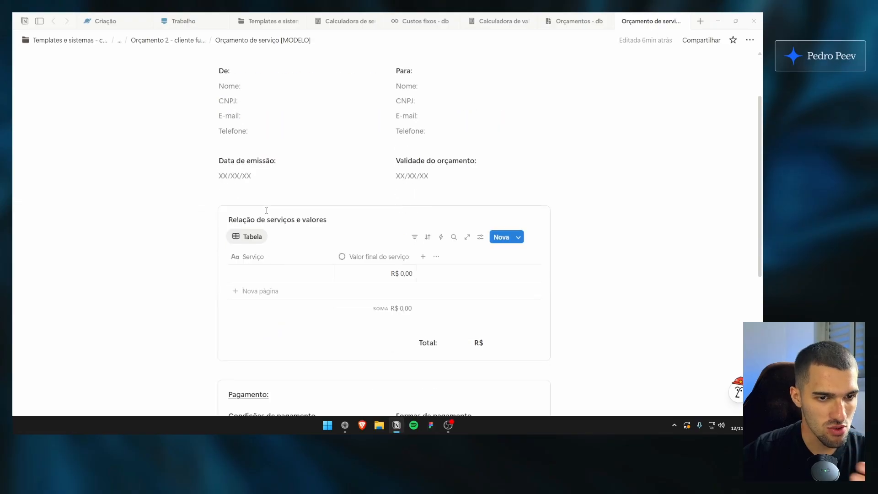
scroll(266, 205, "down", 3)
scroll(269, 201, "up", 6)
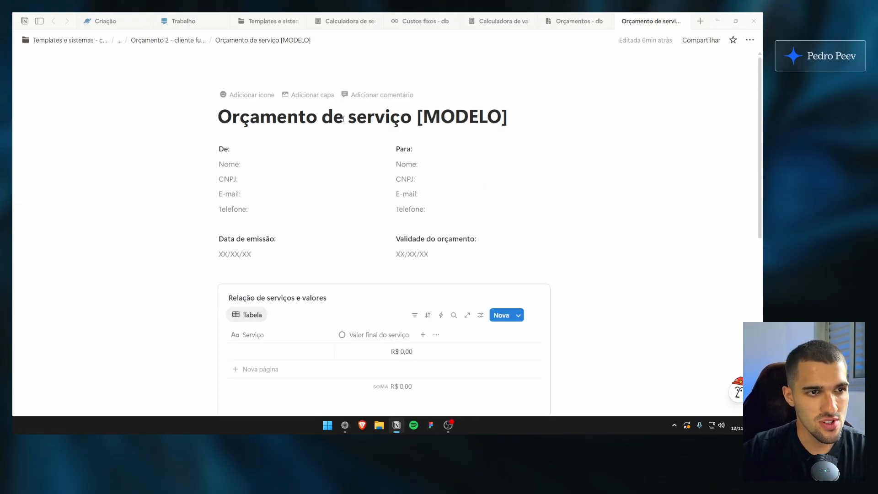
left_click(576, 23)
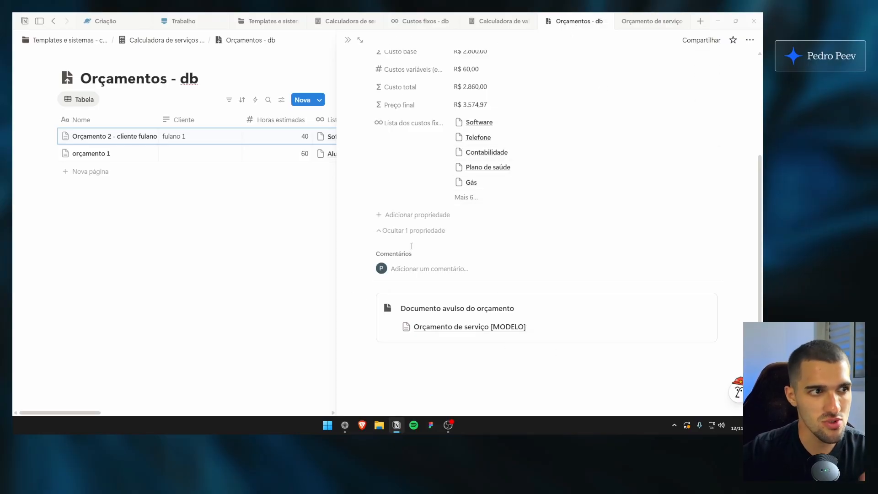
scroll(412, 246, "up", 4)
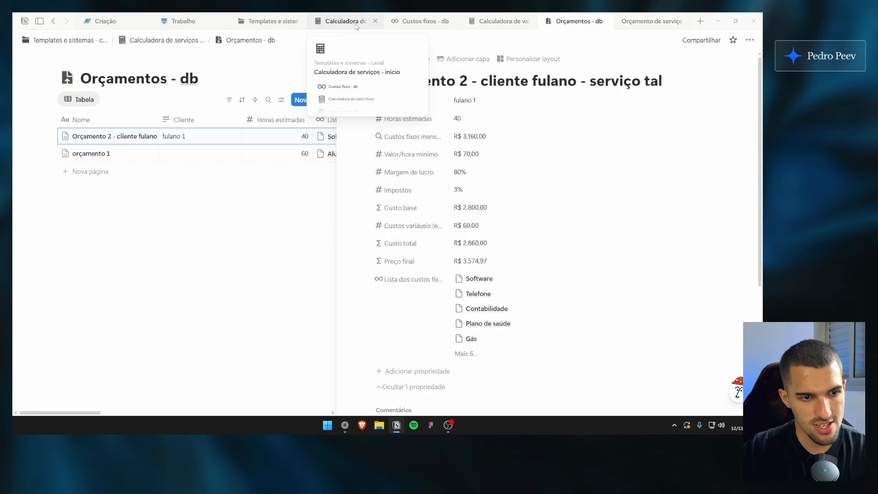
Locate Template de orçamentos e propostas on the Templates e sistemas - canal page and return to the service quote model
left_click(270, 21)
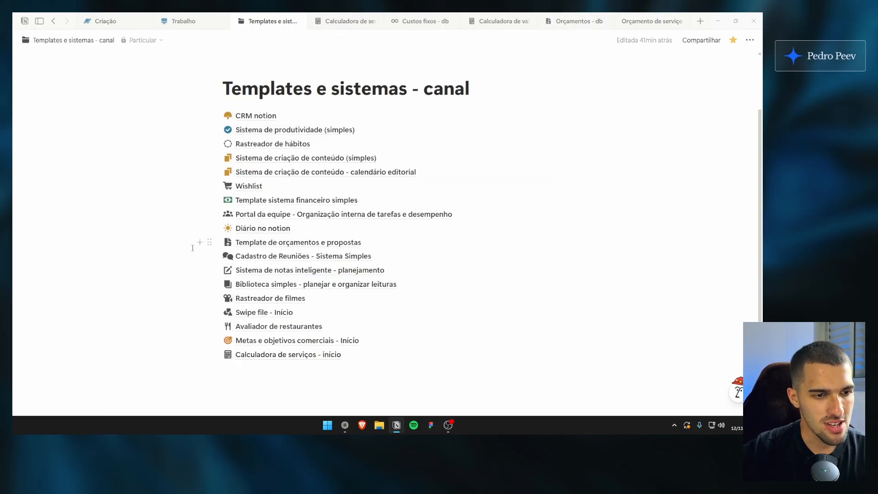
left_click_drag(172, 245, 224, 248)
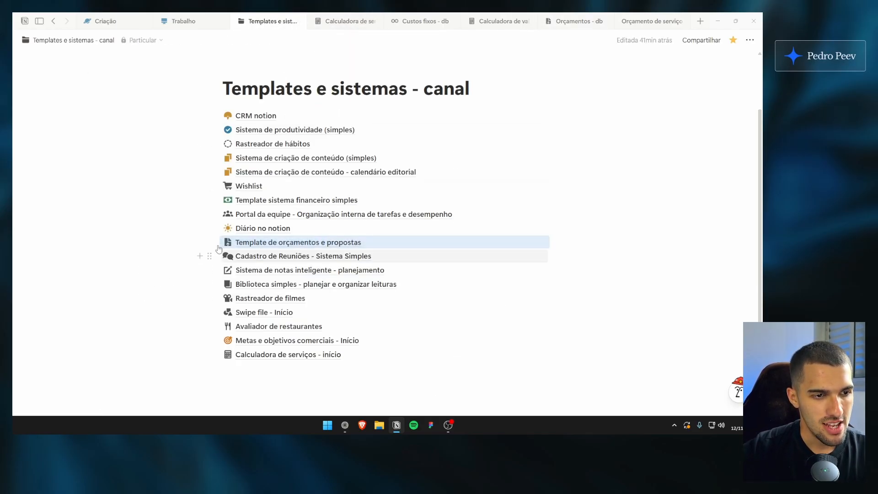
left_click(197, 200)
left_click(652, 21)
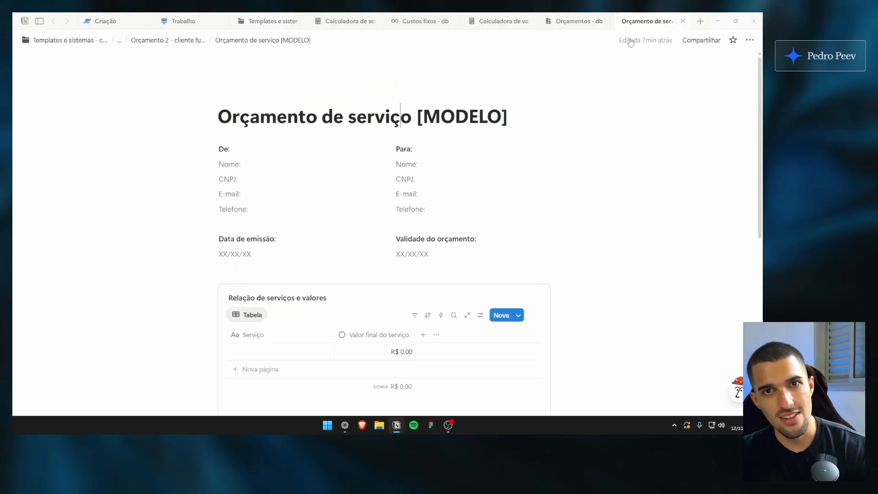
Look over the quote model from its title down to the Pagamento section and back
scroll(300, 178, "down", 4)
scroll(343, 197, "up", 4)
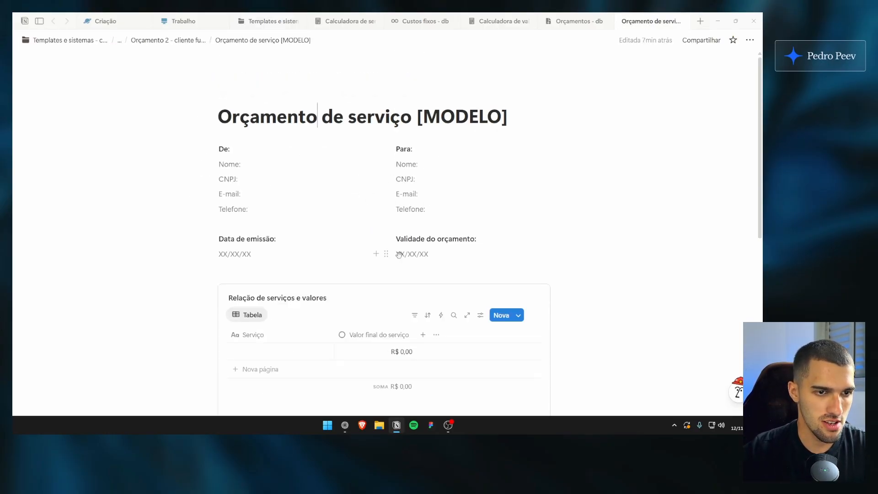
scroll(375, 253, "down", 3)
scroll(363, 249, "up", 3)
scroll(363, 247, "down", 8)
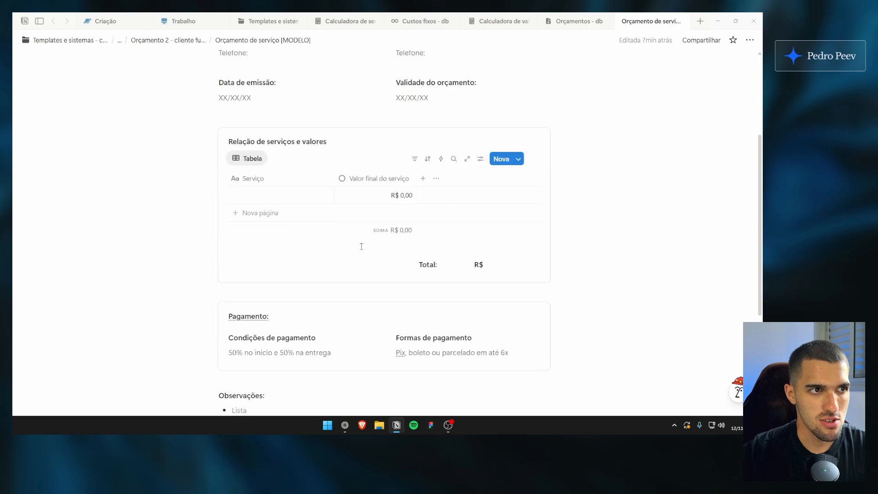
scroll(385, 259, "up", 3)
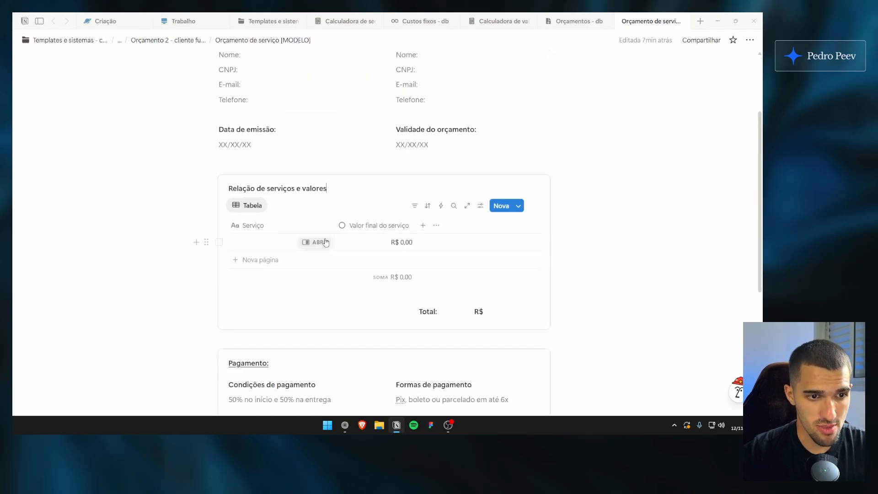
scroll(308, 221, "up", 2)
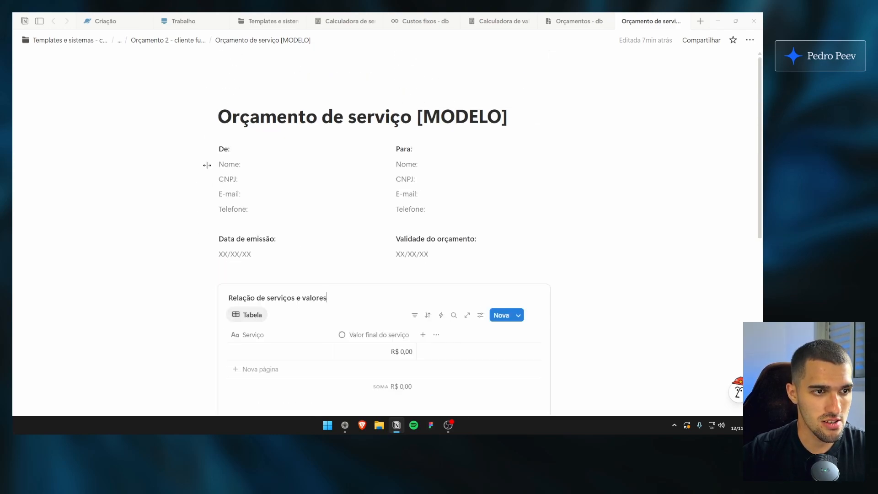
Examine the De and Para contact fields, the issue and validity dates, and the Relação de serviços e valores table
left_click_drag(175, 150, 322, 209)
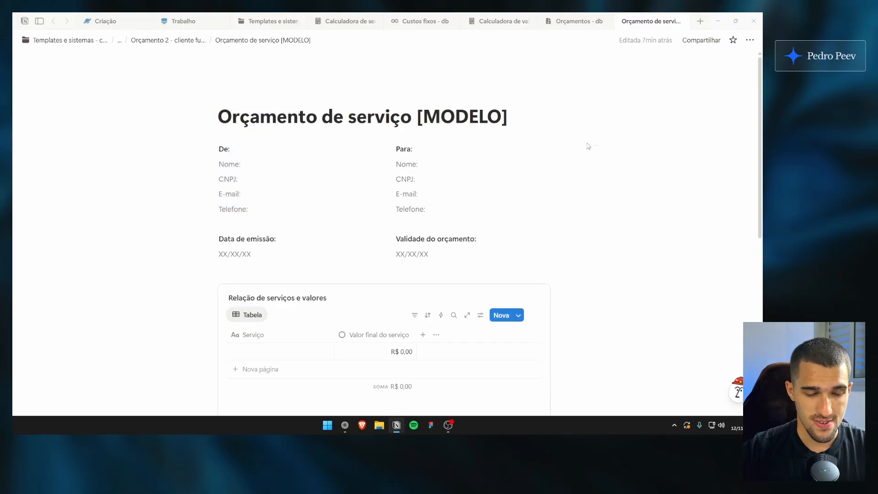
left_click_drag(594, 146, 521, 196)
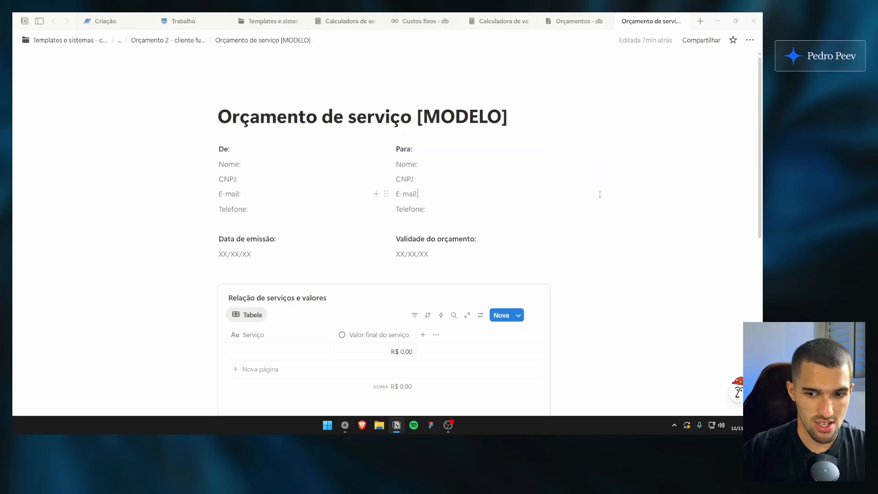
left_click_drag(257, 257, 243, 254)
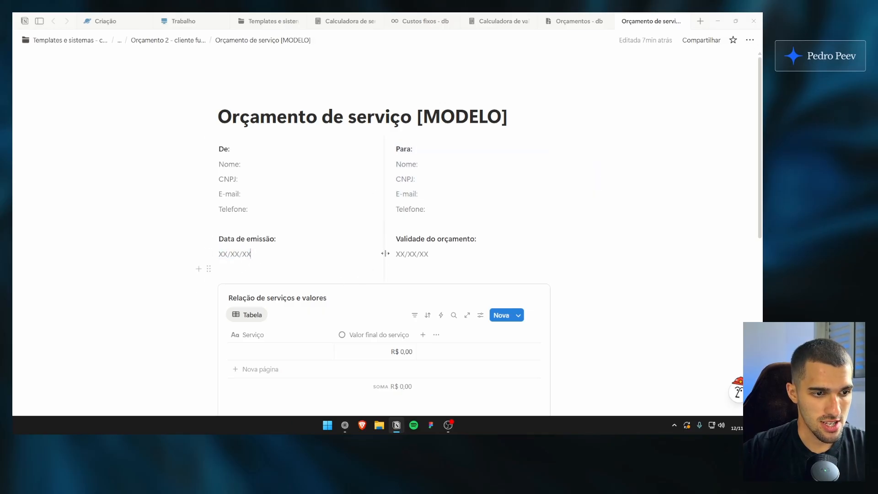
scroll(389, 233, "down", 1)
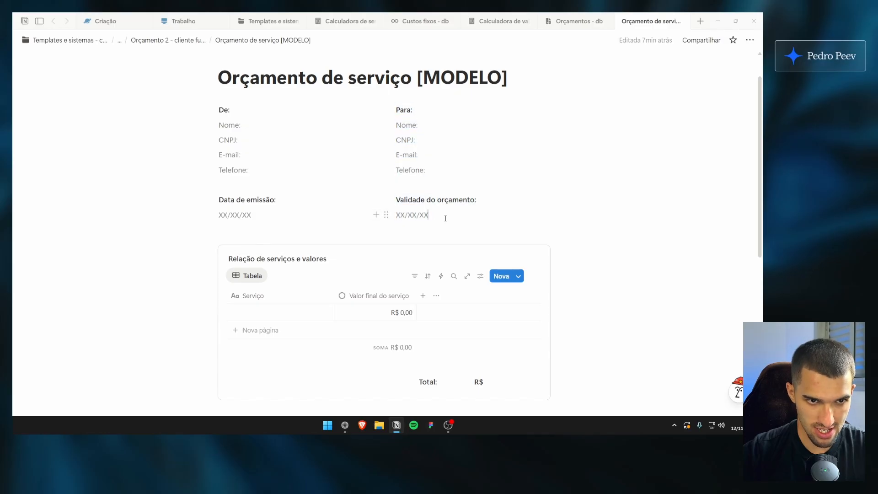
scroll(441, 216, "down", 2)
scroll(325, 239, "down", 1)
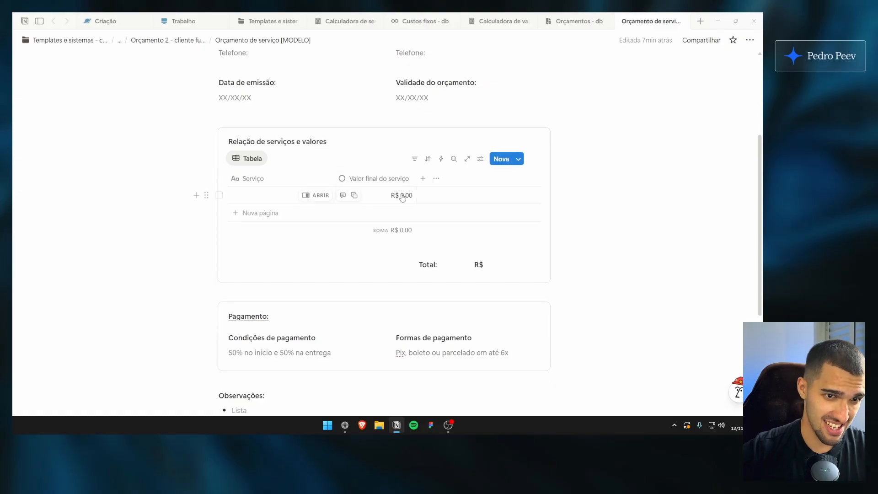
scroll(263, 192, "down", 3)
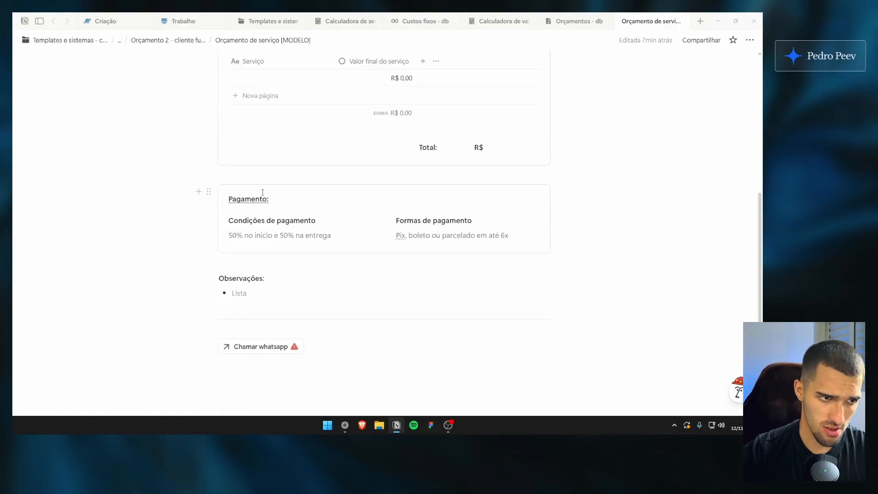
Examine the Condições de pagamento and Formas de pagamento texts and the Observações list
left_click_drag(242, 223, 306, 237)
left_click(318, 236)
left_click_drag(413, 222, 495, 235)
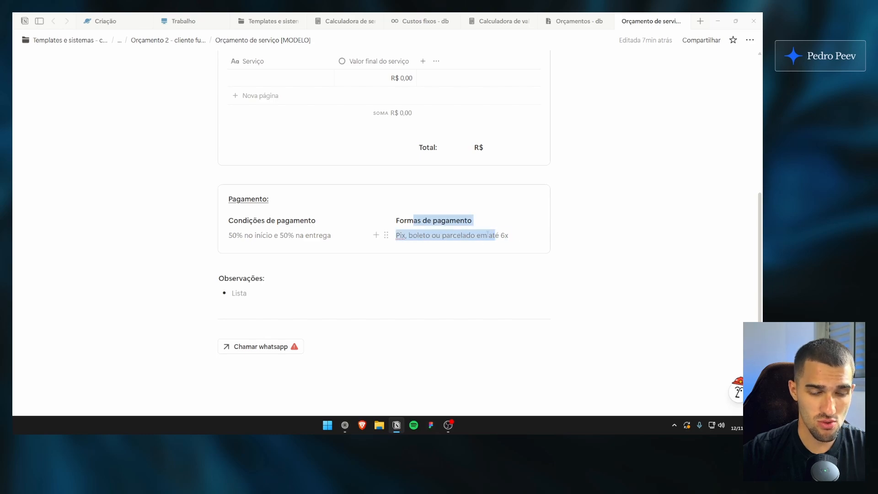
left_click(499, 234)
scroll(350, 277, "down", 2)
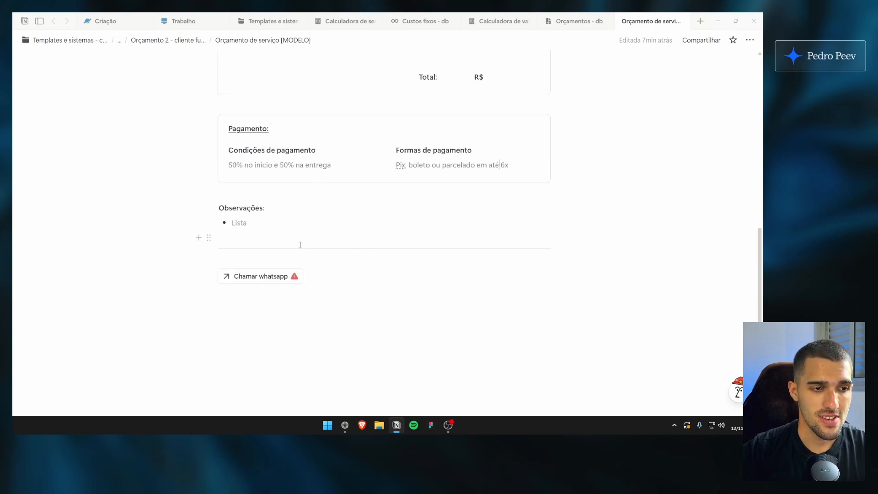
left_click(299, 222)
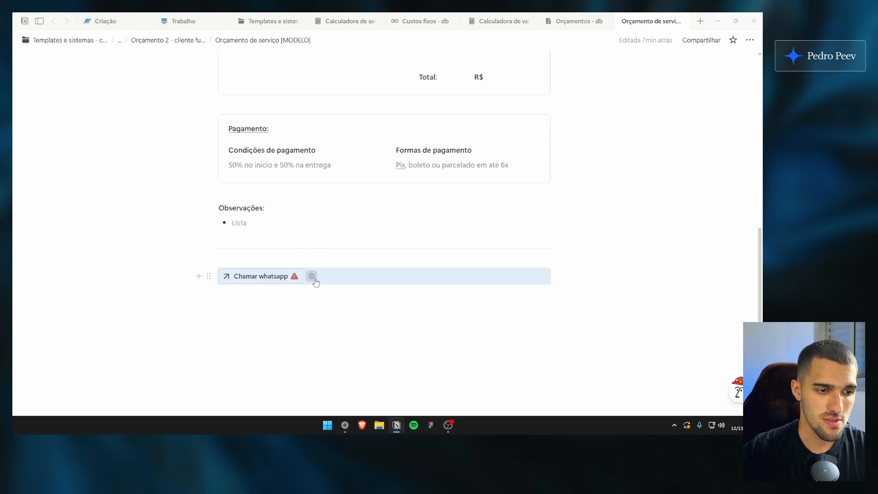
Add an open page, form or URL action to the Chamar whatsapp button and view its target choices
left_click(310, 276)
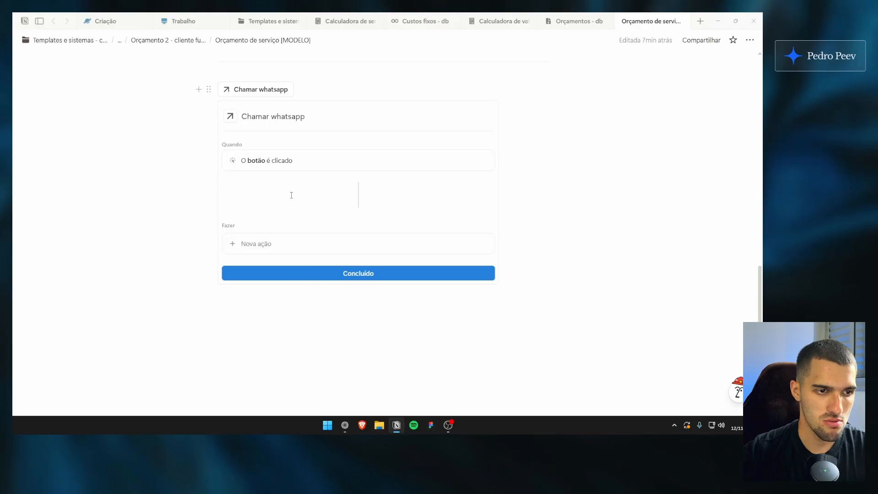
left_click(278, 250)
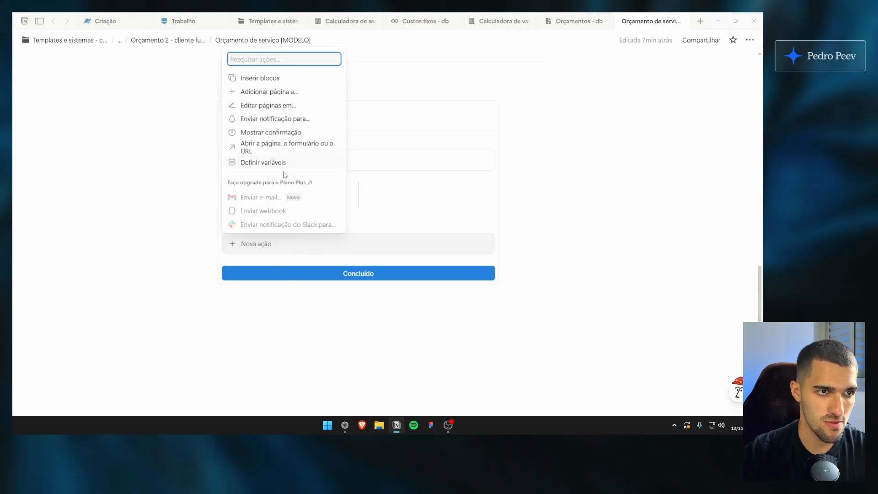
left_click(286, 146)
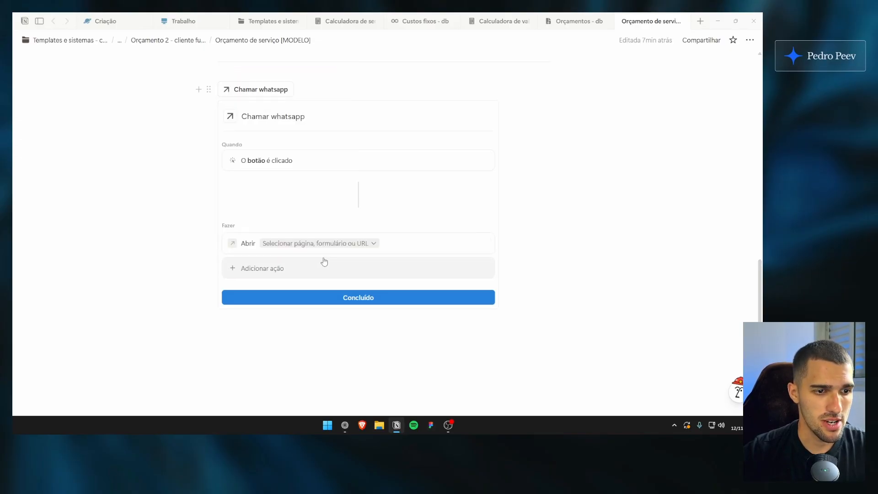
left_click(326, 243)
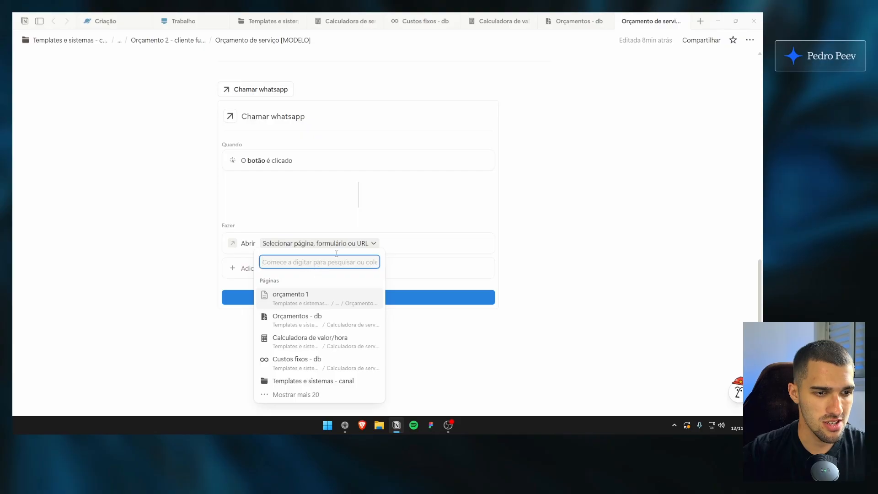
left_click(397, 238)
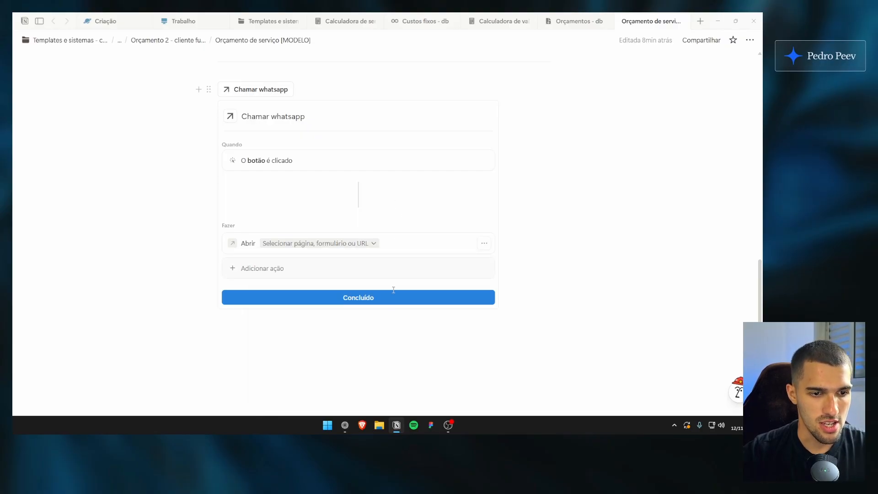
Delete the open action from the Chamar whatsapp button and finish editing it
scroll(380, 247, "up", 2)
left_click(483, 321)
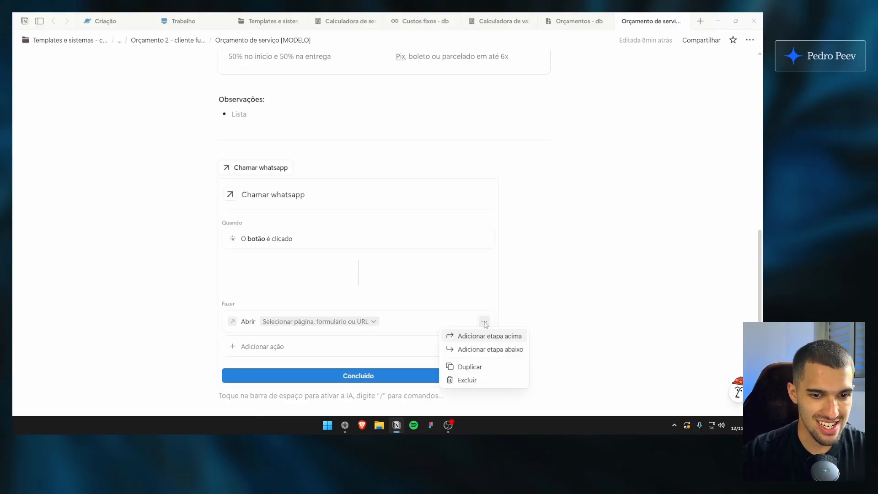
left_click(464, 378)
left_click(383, 353)
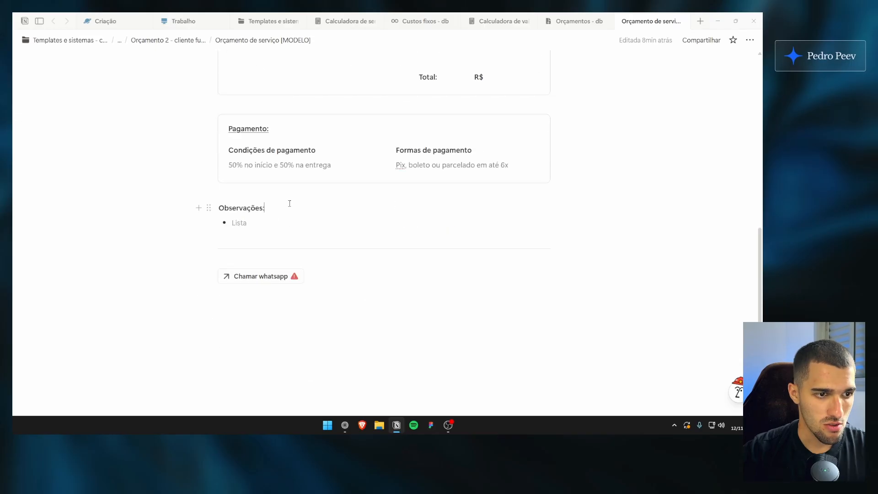
View the Chamar whatsapp button's trigger and action settings and close them
left_click(277, 277)
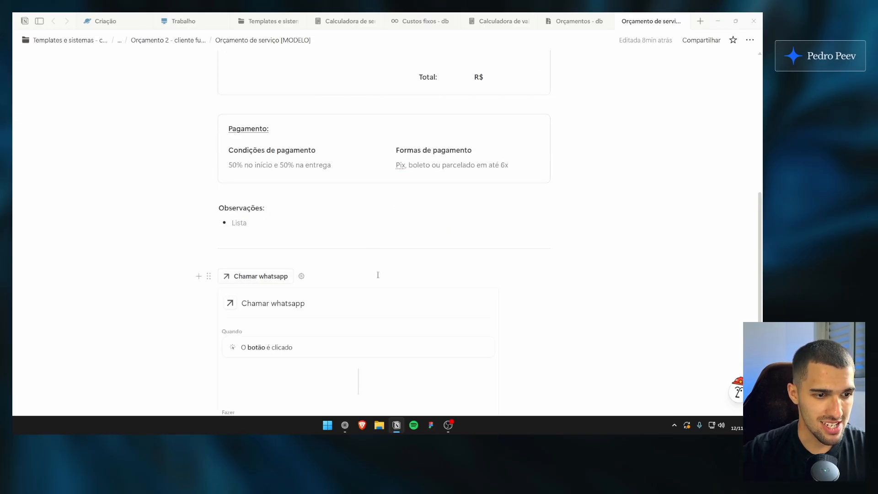
scroll(377, 275, "down", 3)
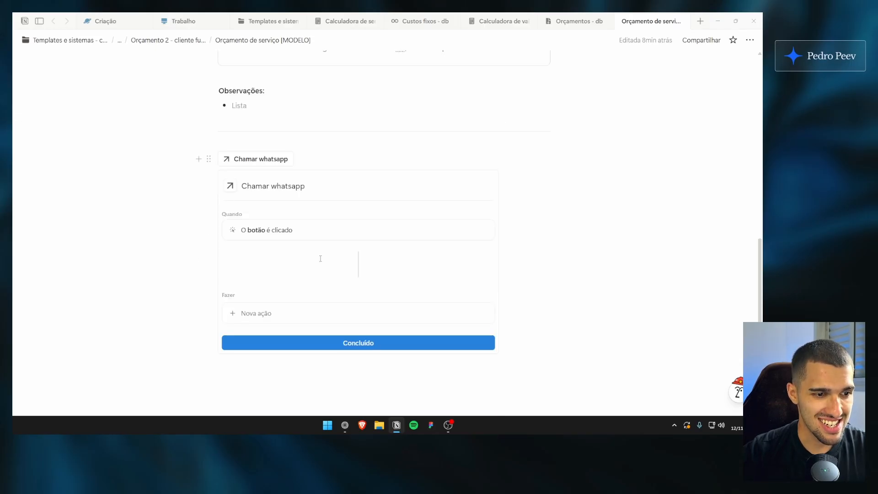
left_click(348, 342)
scroll(329, 274, "up", 1)
left_click(329, 335)
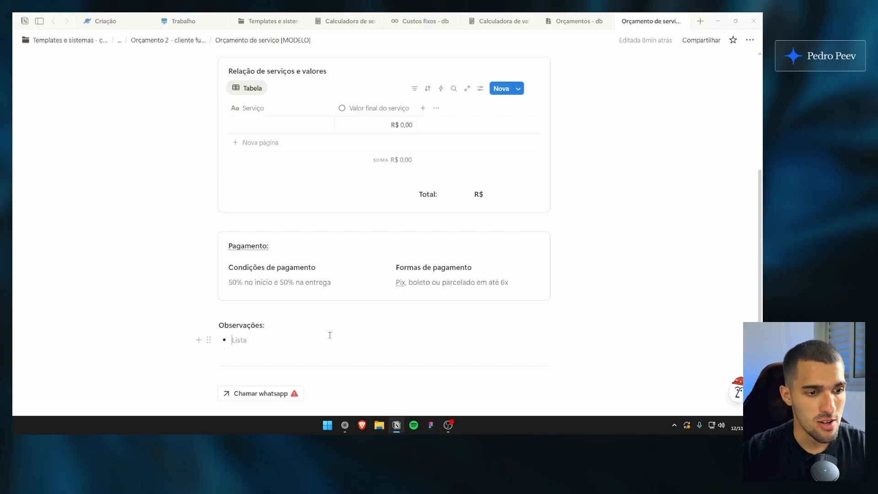
Review the whole quote model and check the Chamar whatsapp button's configuration once more
scroll(328, 330, "up", 5)
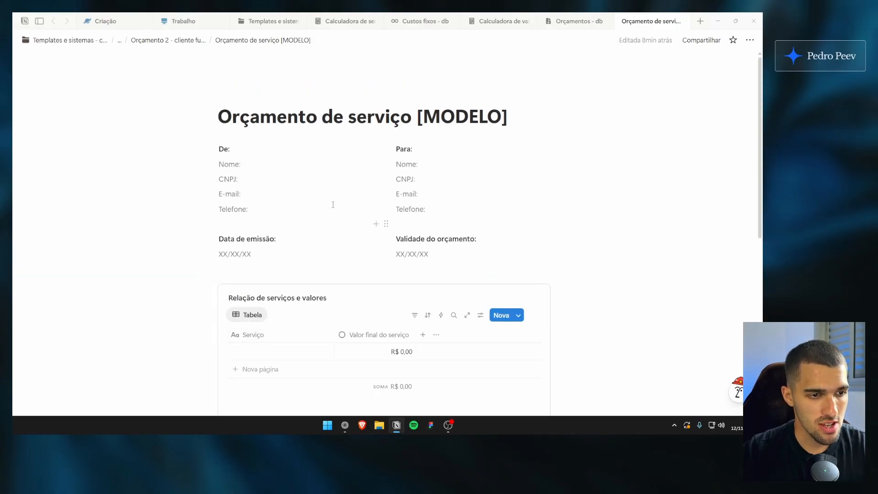
scroll(332, 205, "down", 8)
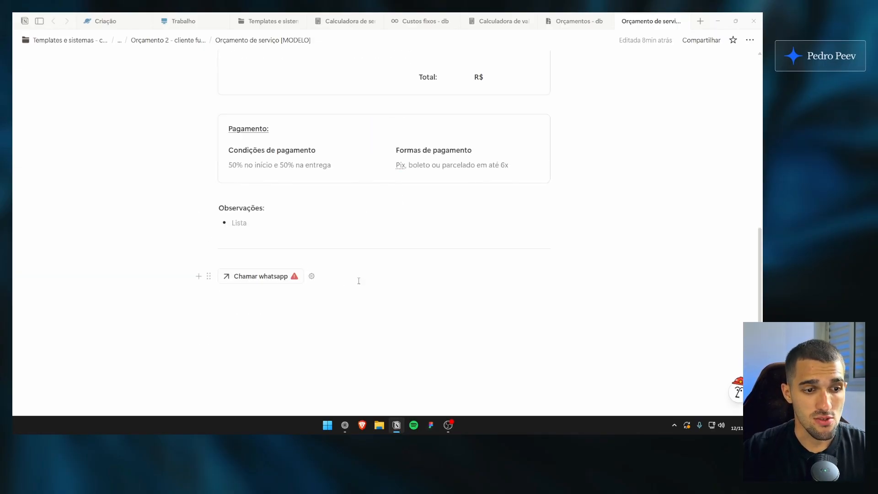
left_click(343, 268)
left_click(311, 276)
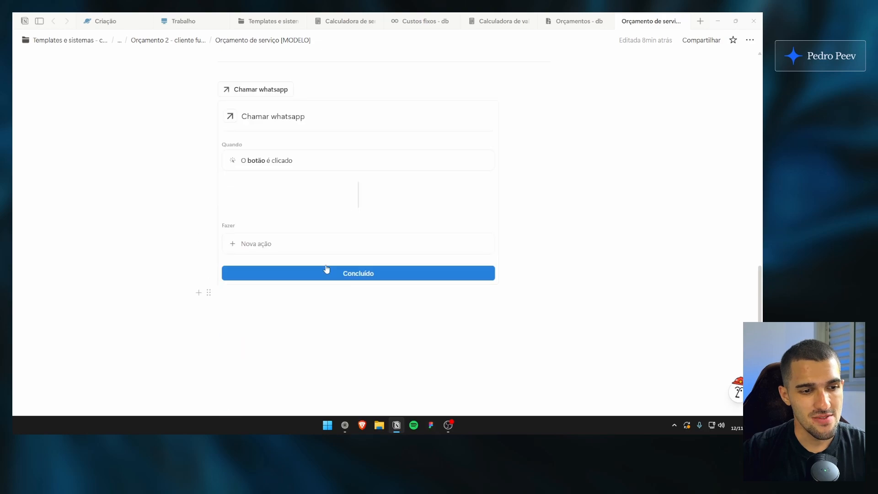
scroll(357, 231, "up", 1)
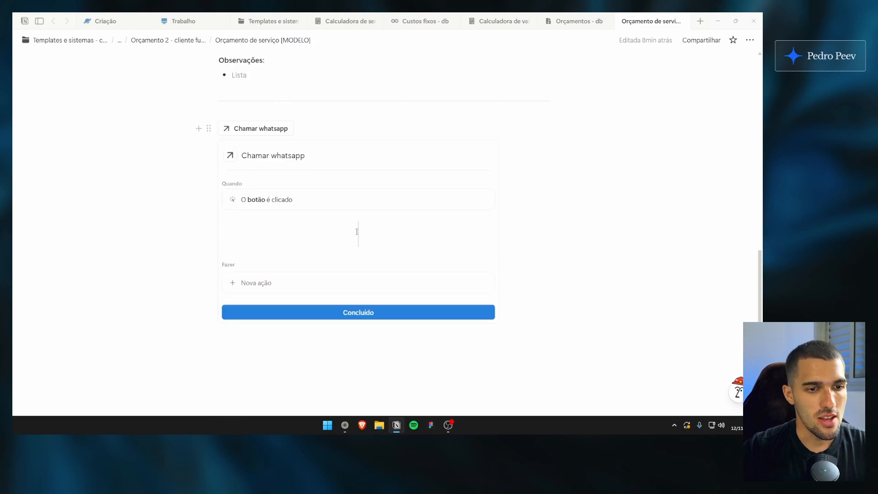
left_click(355, 315)
scroll(328, 256, "down", 3)
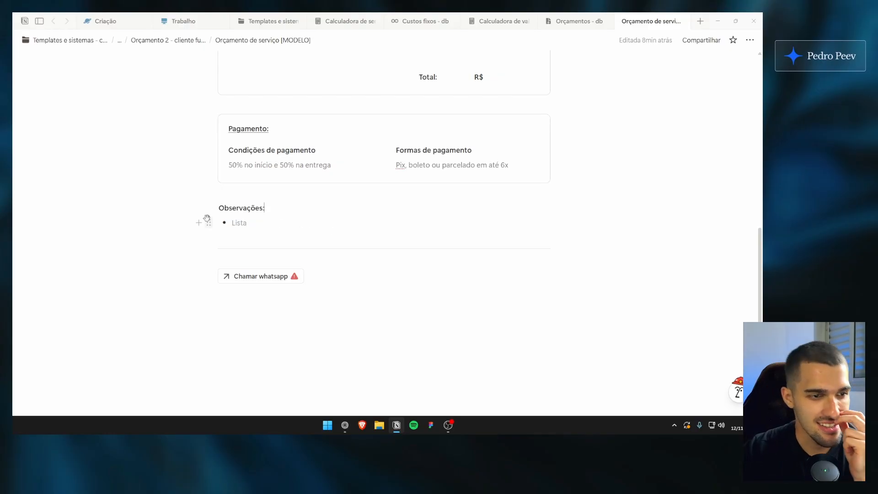
Review the quote model's sections and view the empty service row's page properties
scroll(209, 212, "up", 3)
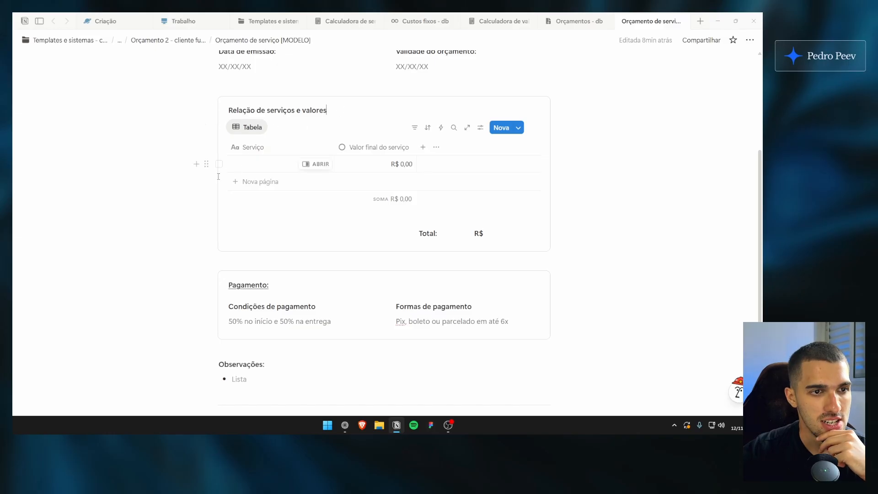
scroll(256, 167, "up", 1)
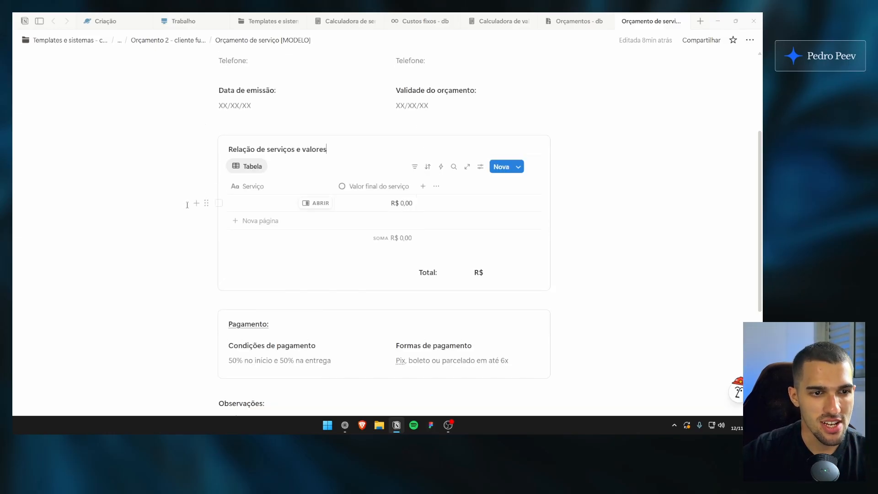
scroll(132, 202, "up", 4)
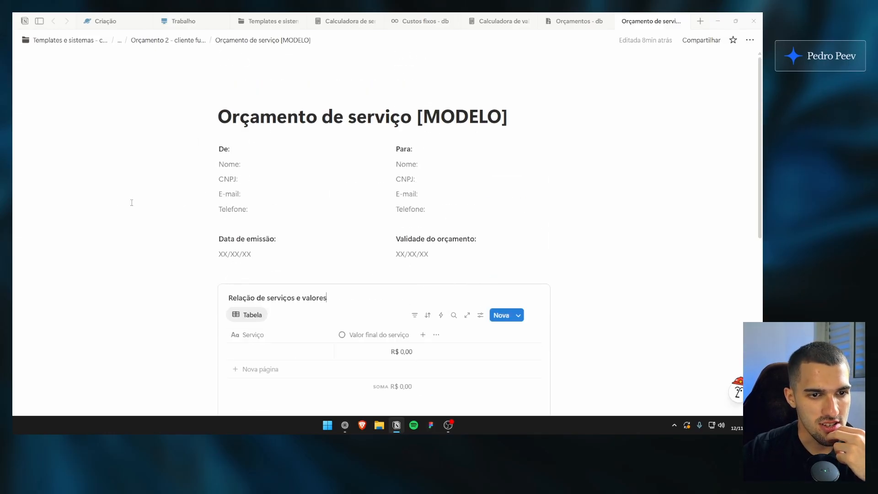
scroll(134, 204, "down", 4)
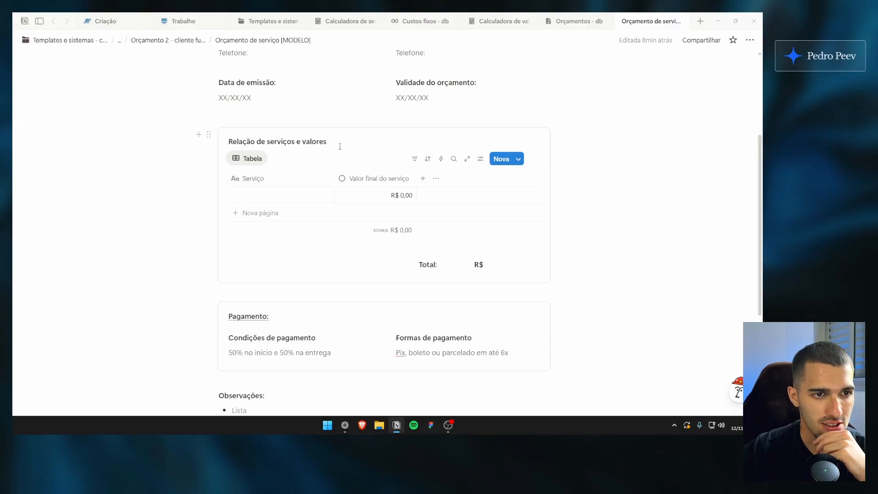
left_click(315, 196)
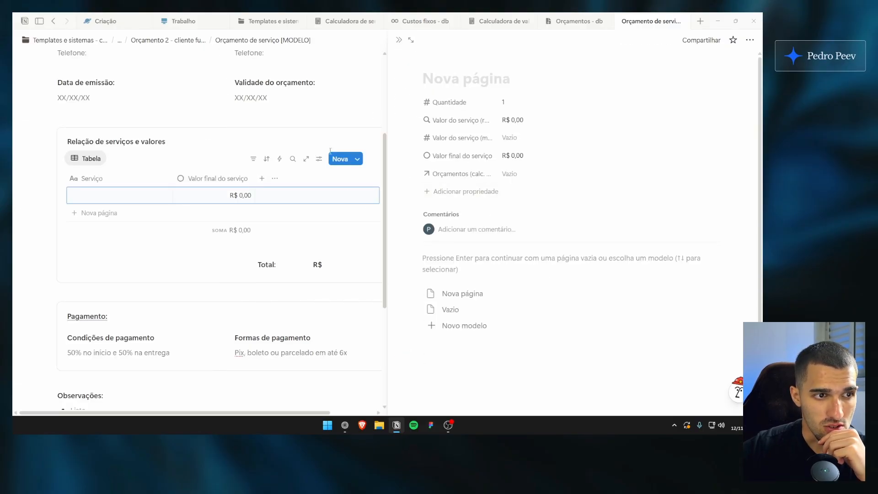
left_click(399, 40)
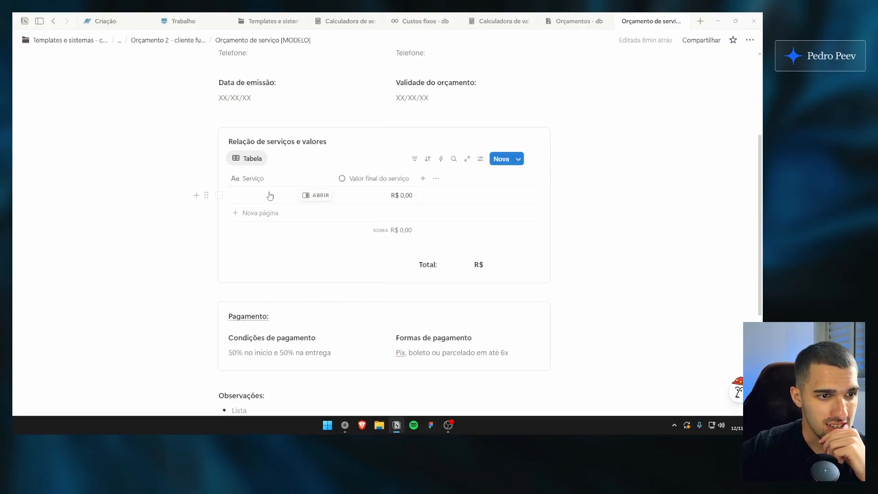
Name the first service "SEO otimizado para site wordpress" in the quote's services table and widen the Serviço column slightly
left_click(300, 196)
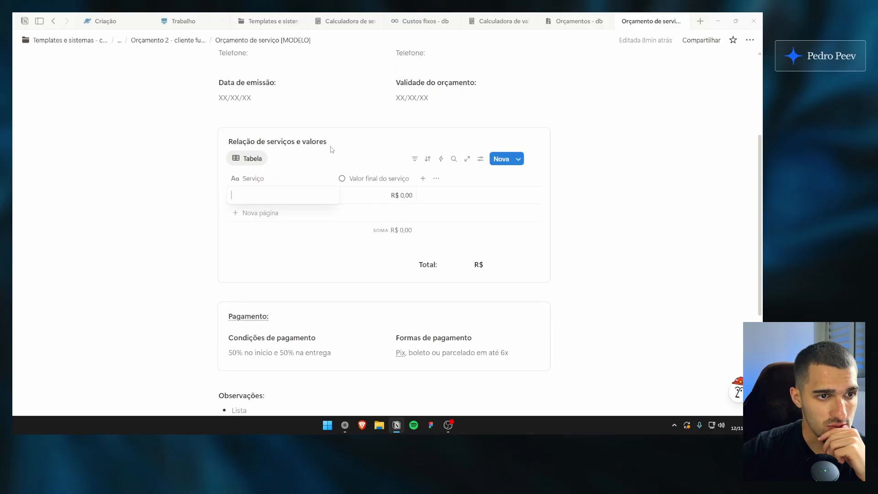
left_click(584, 23)
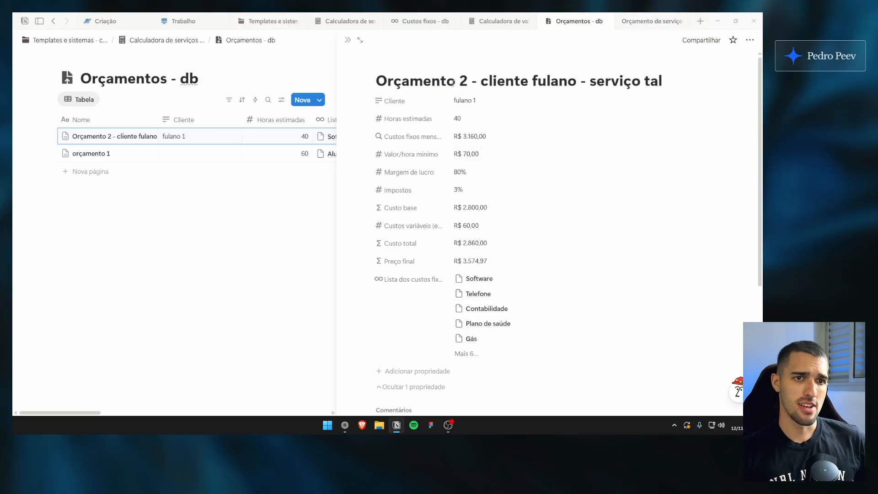
left_click_drag(407, 81, 626, 71)
left_click(627, 69)
left_click(640, 26)
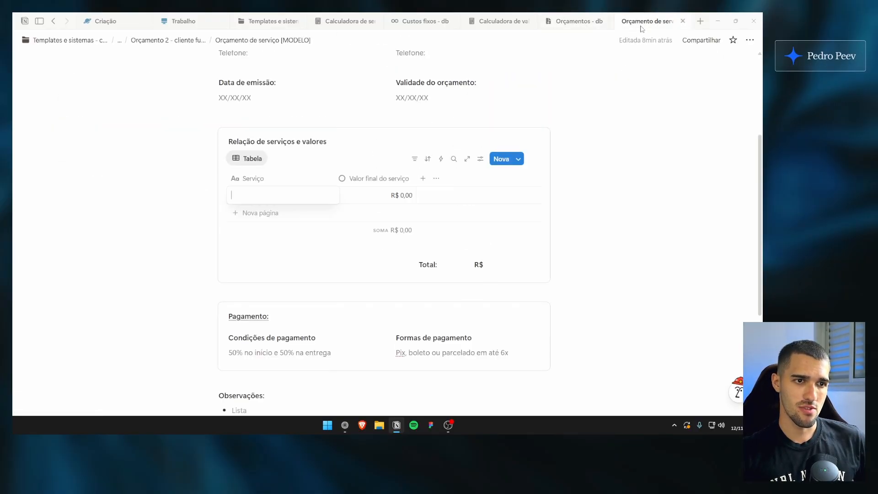
type("SEO otimizado para site wordpre")
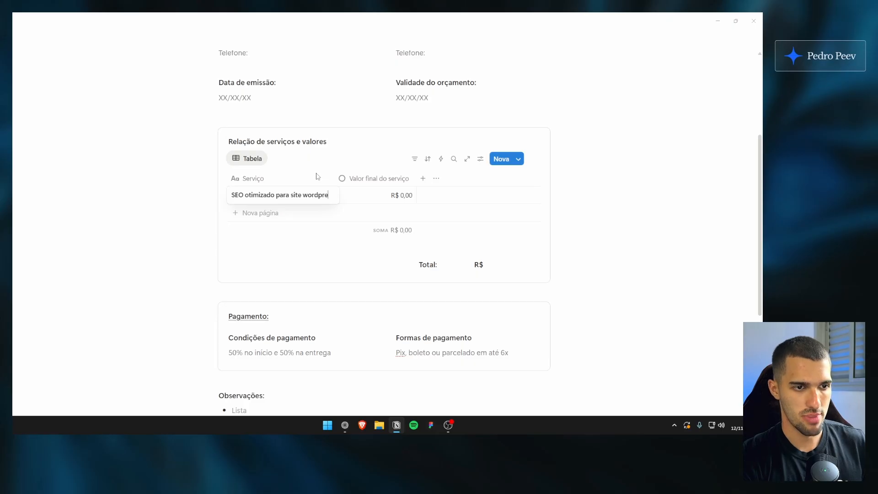
type("ss")
key("Escape")
left_click(344, 144)
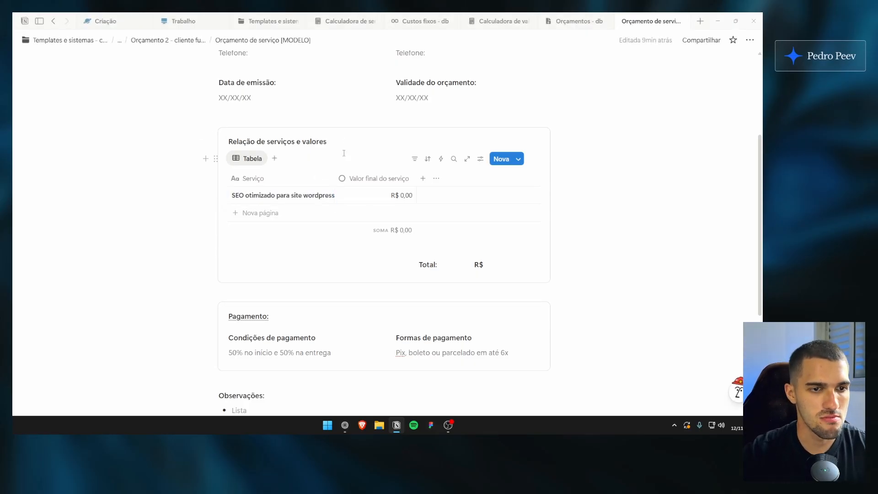
left_click_drag(335, 182, 341, 181)
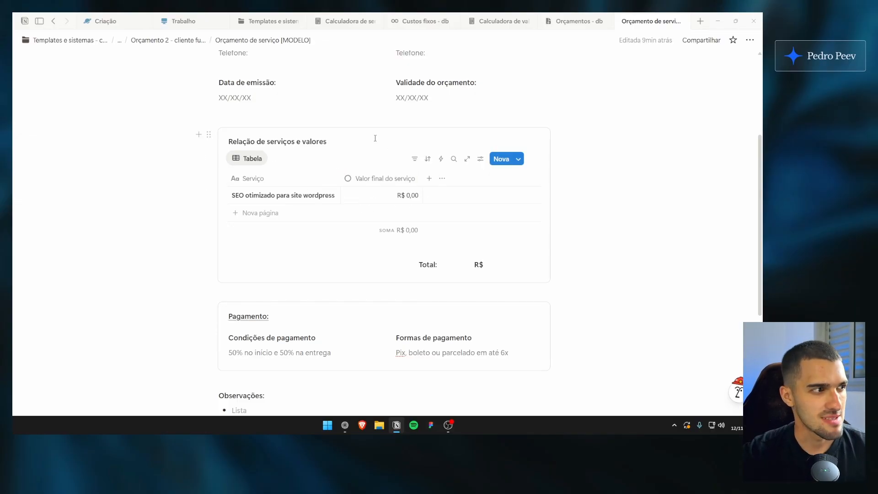
Review the quote's services and payment sections and open the SEO service's page
scroll(301, 186, "up", 1)
scroll(339, 179, "down", 3)
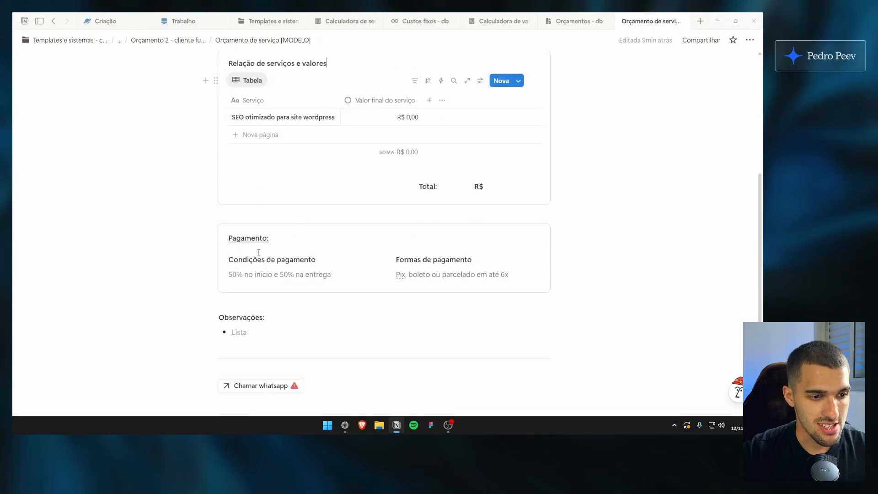
scroll(238, 226, "up", 3)
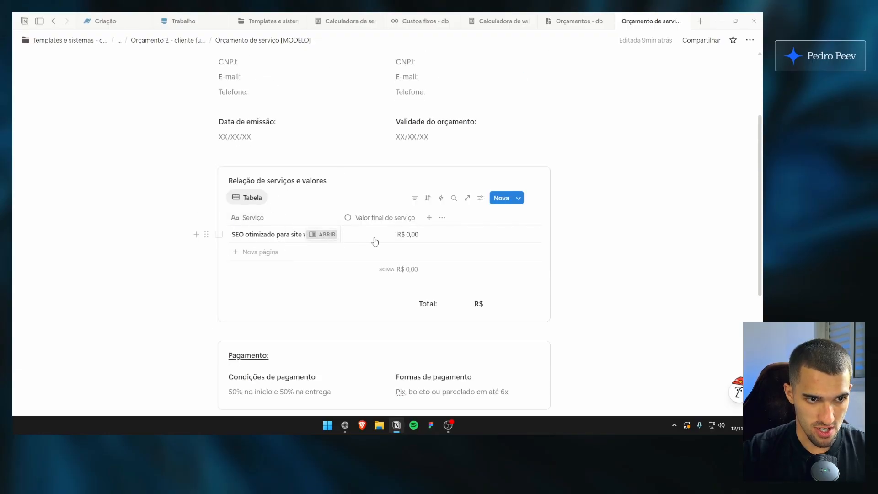
left_click(322, 234)
Replace "serviço tal" with "SEO otimizado para site" in the title of Orçamento 2 in Orçamentos - db
left_click(577, 21)
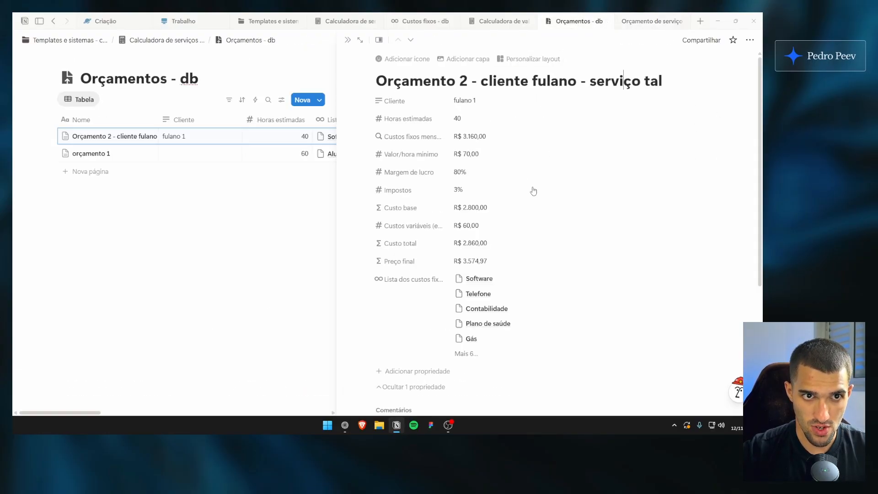
left_click(650, 23)
left_click(577, 21)
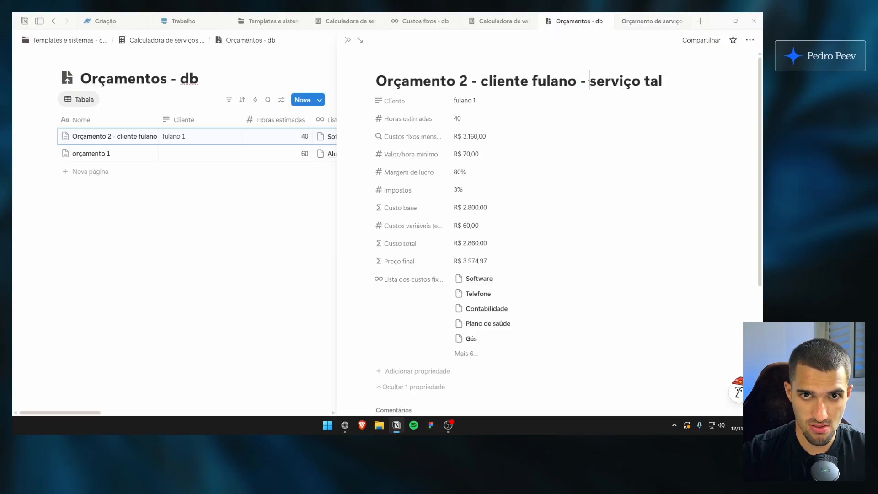
left_click_drag(589, 82, 679, 84)
type("SEO otimizado para site")
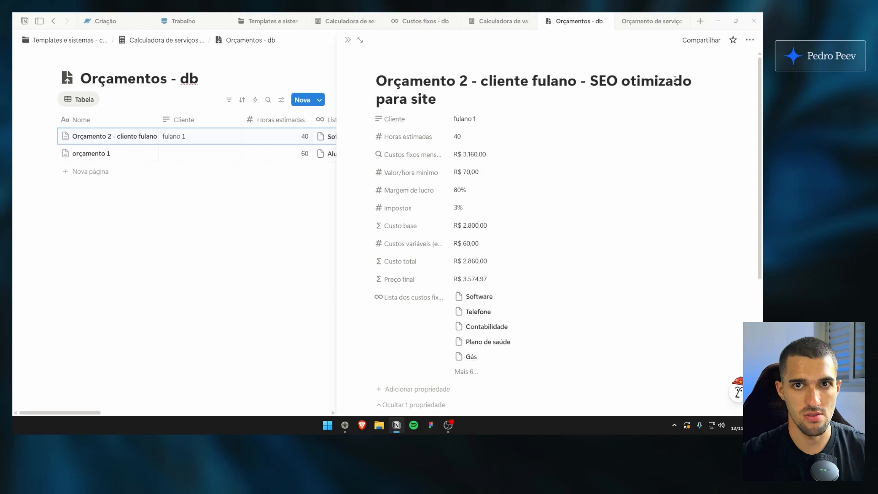
Review the properties and the attached quote document on the Orçamento 2 page
scroll(555, 182, "down", 1)
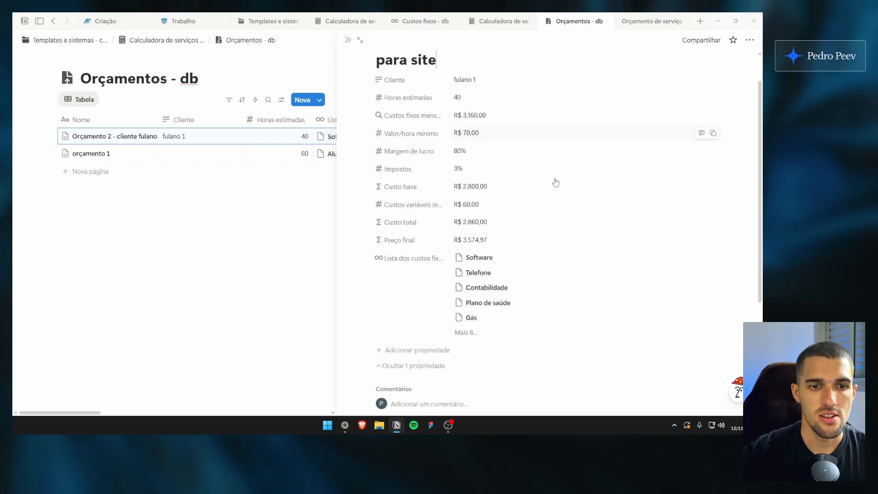
scroll(555, 201, "up", 1)
scroll(580, 110, "down", 5)
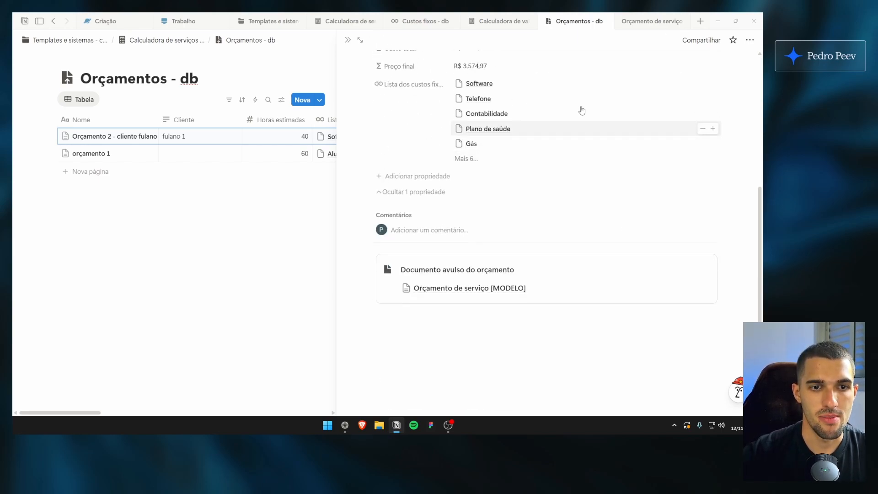
scroll(478, 237, "up", 5)
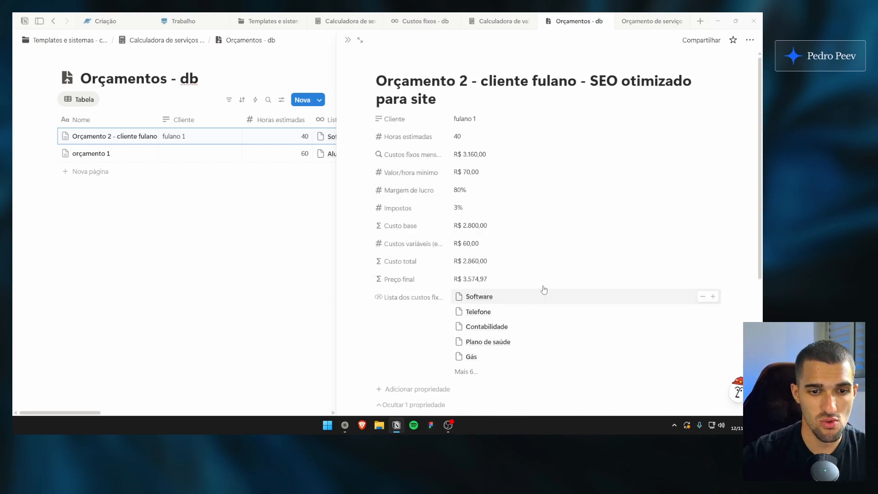
left_click(532, 81)
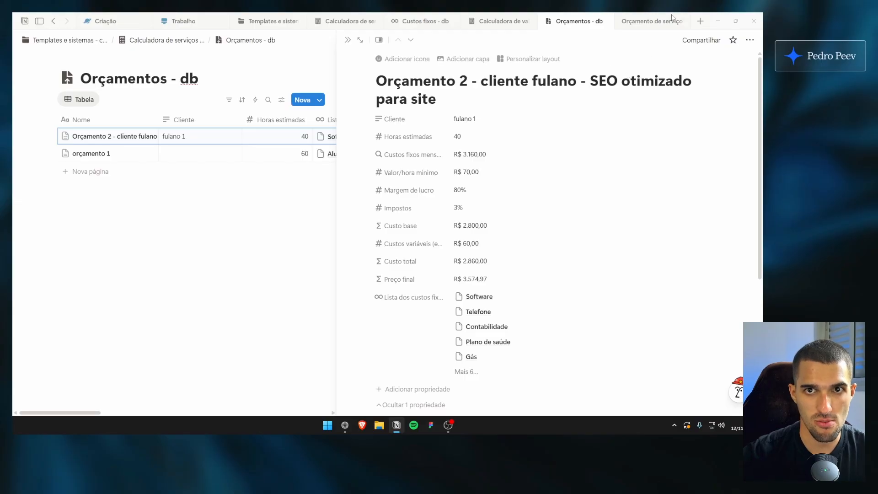
Return to the quote model, close the SEO service's page and point out the De and Para headings
left_click(652, 21)
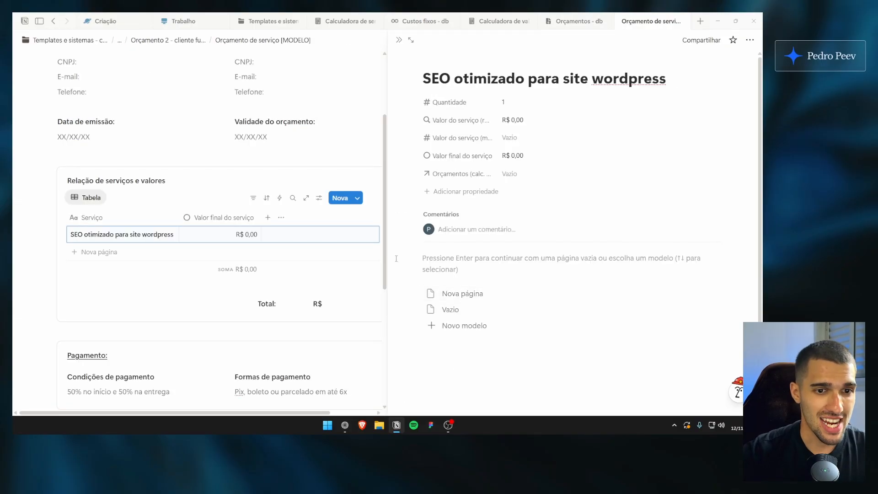
left_click(400, 40)
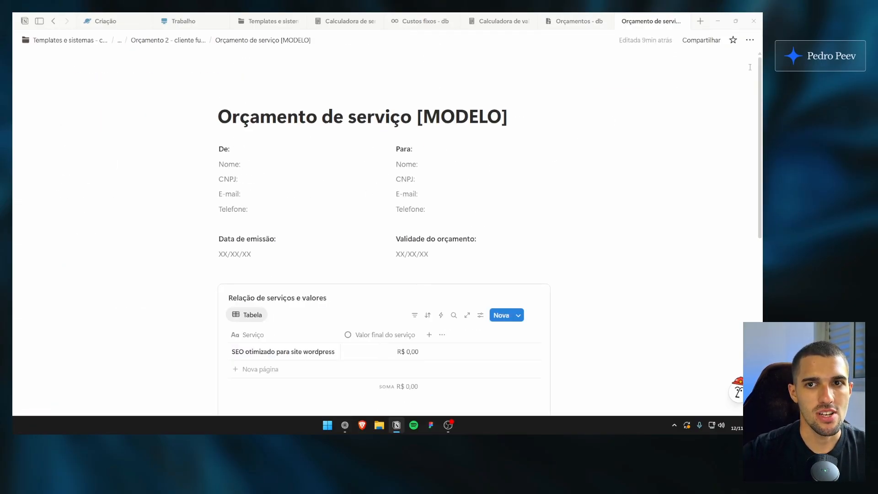
left_click_drag(218, 148, 450, 146)
left_click(528, 118)
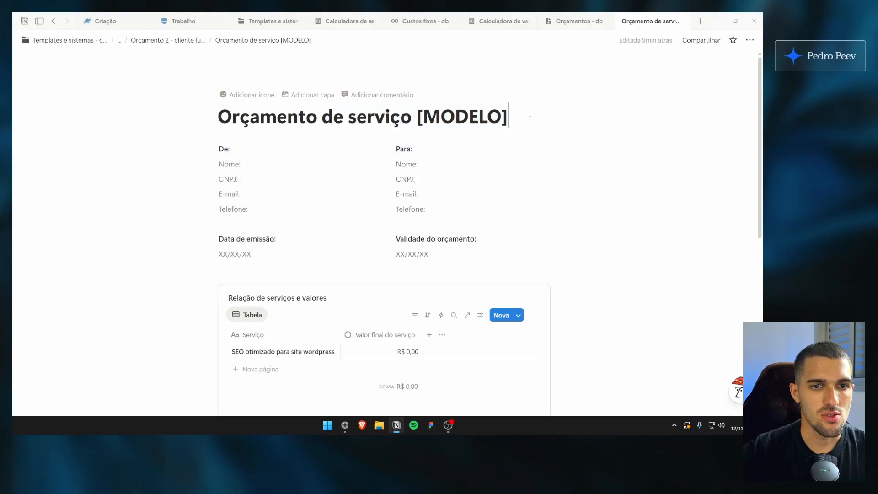
View the quote model's export options with PDF as the format and cancel the export
left_click(749, 40)
left_click(668, 298)
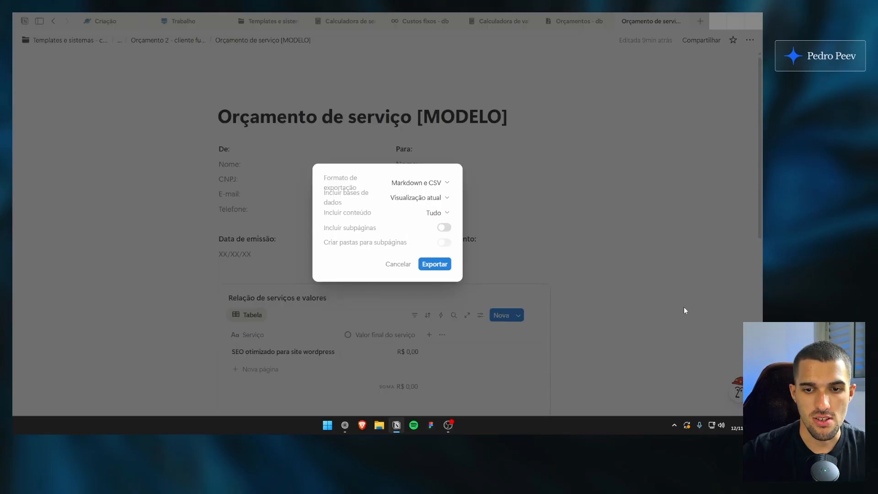
left_click(445, 183)
left_click(392, 200)
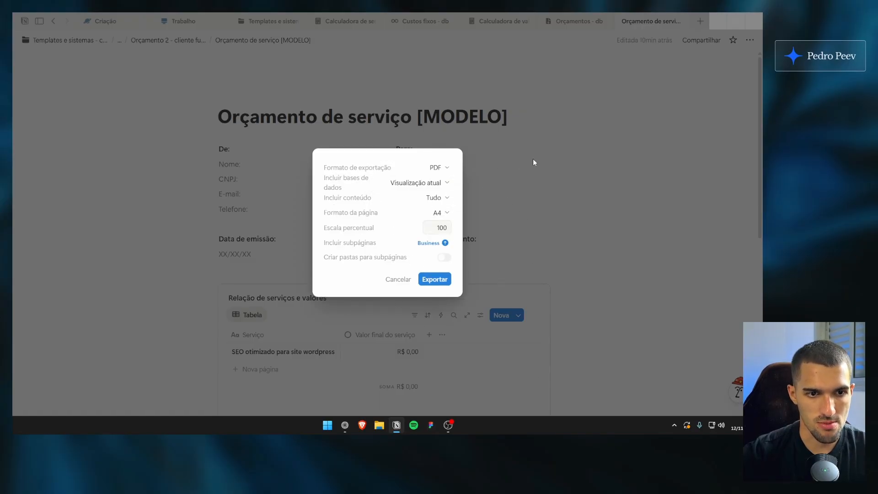
left_click(400, 279)
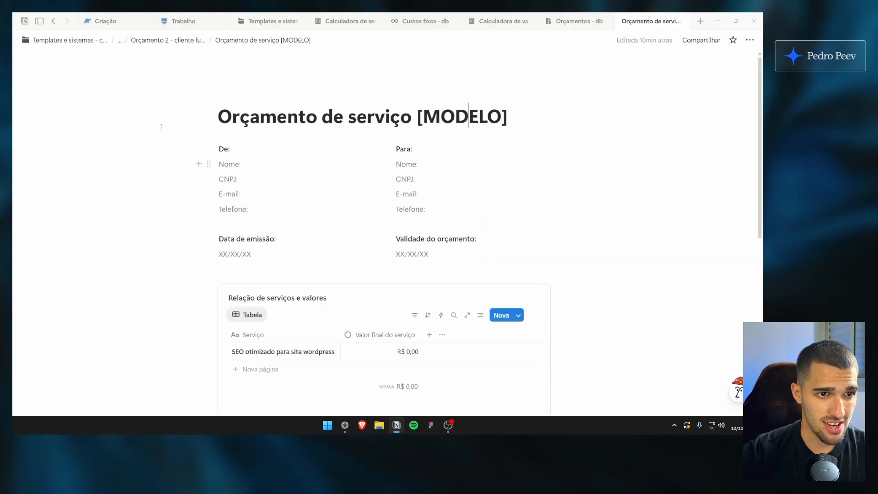
Move the property group of Orçamentos - db into the page layout's details panel and apply the layout to all pages
left_click_drag(153, 121, 210, 189)
left_click(577, 21)
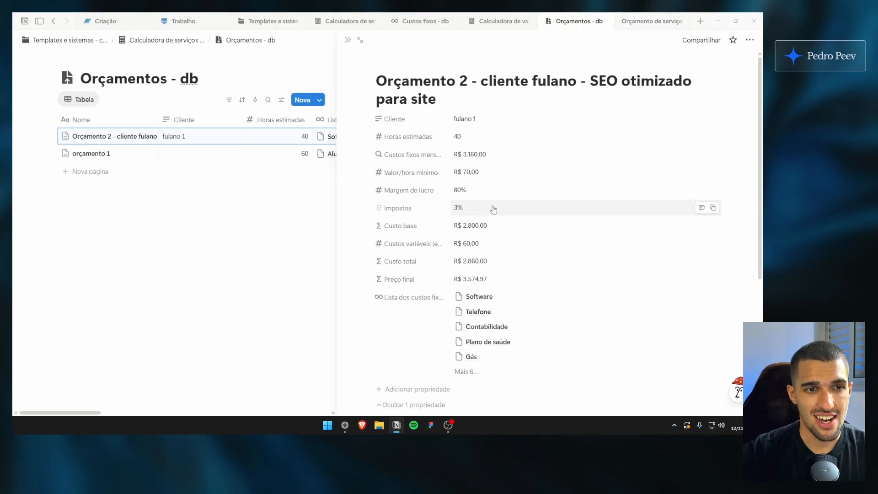
left_click(476, 98)
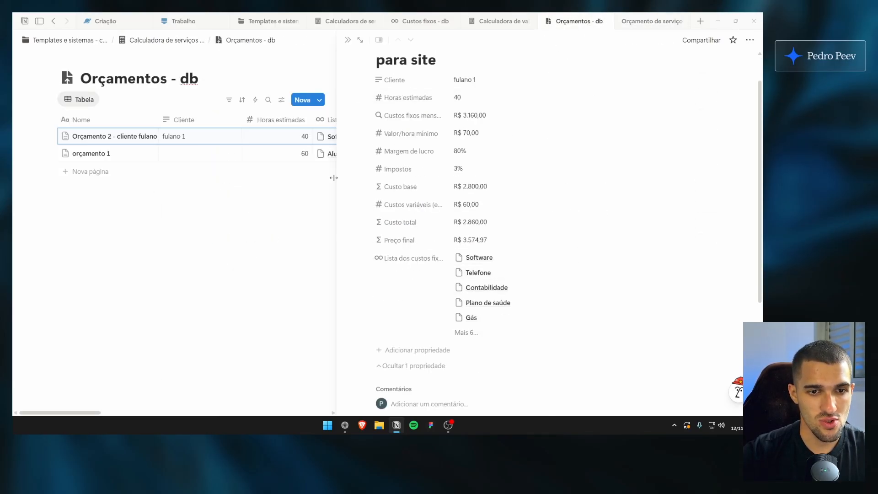
left_click(487, 83)
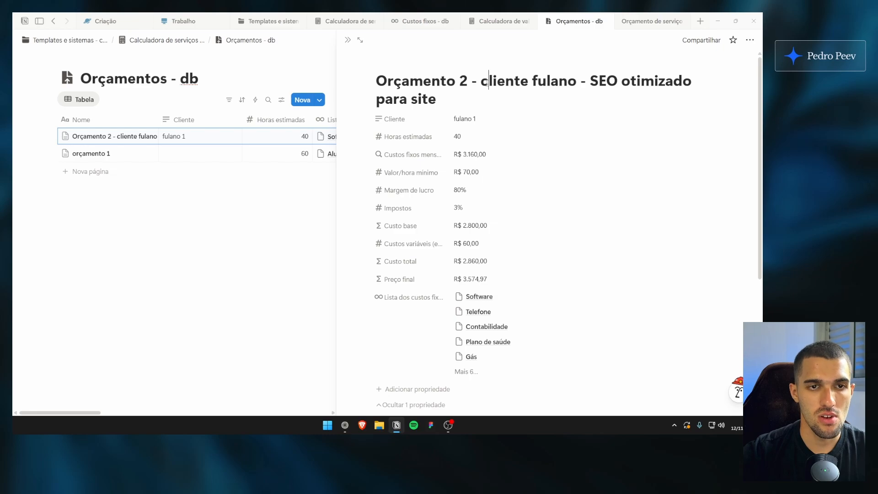
left_click(533, 65)
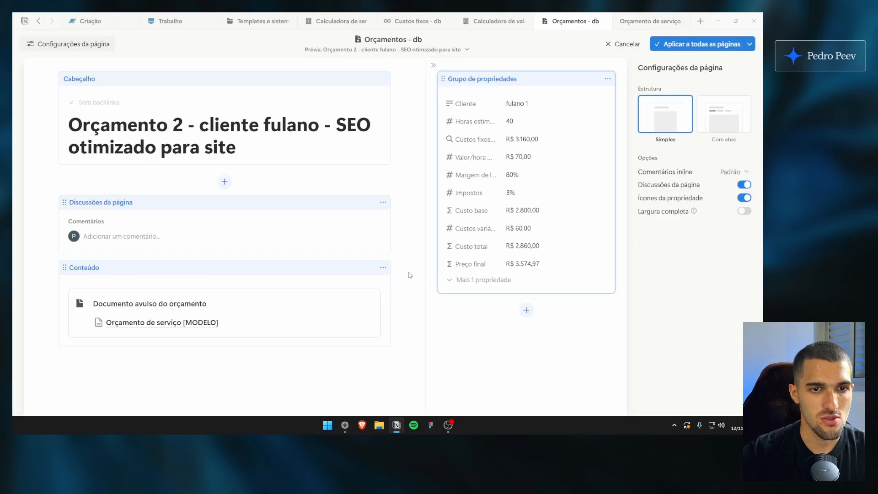
left_click(697, 44)
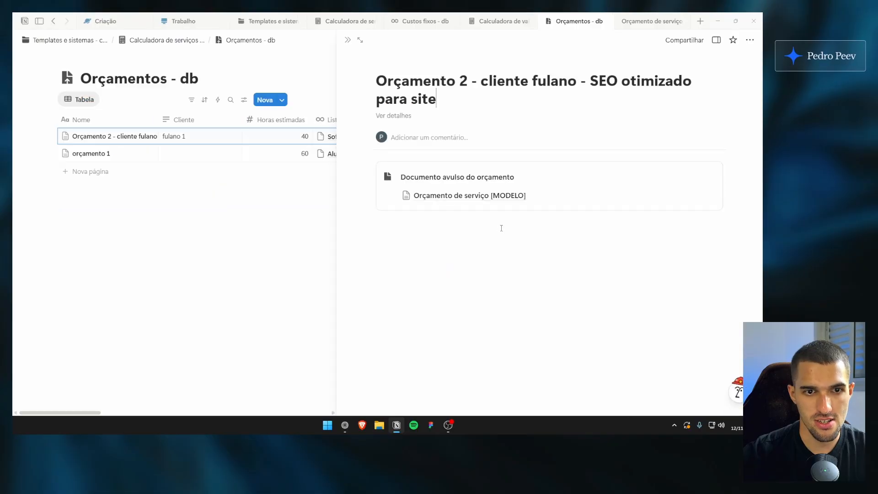
Move the property group from the details panel to directly below the heading in the Orçamentos - db layout and apply it to all pages
left_click(749, 40)
left_click(587, 287)
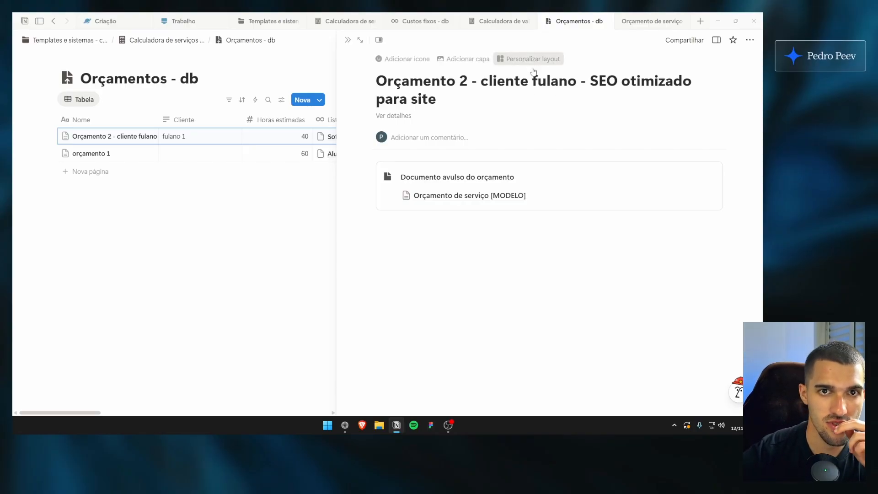
left_click(531, 60)
left_click(549, 174)
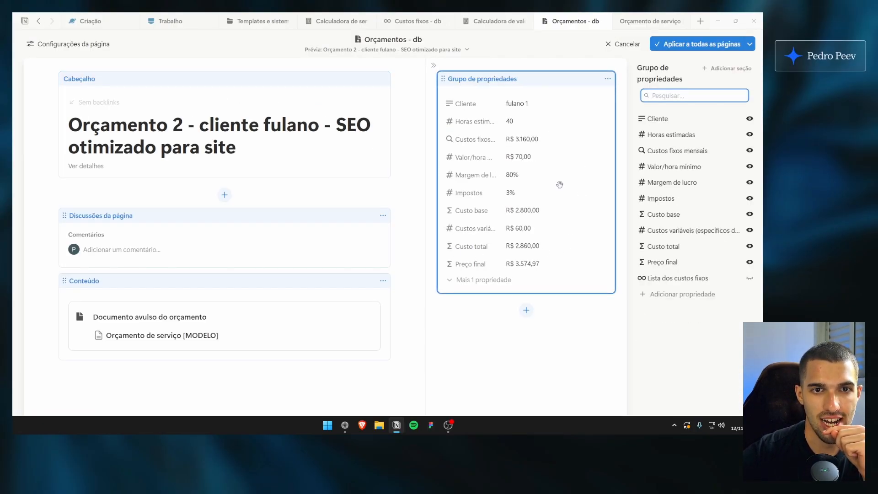
left_click(568, 335)
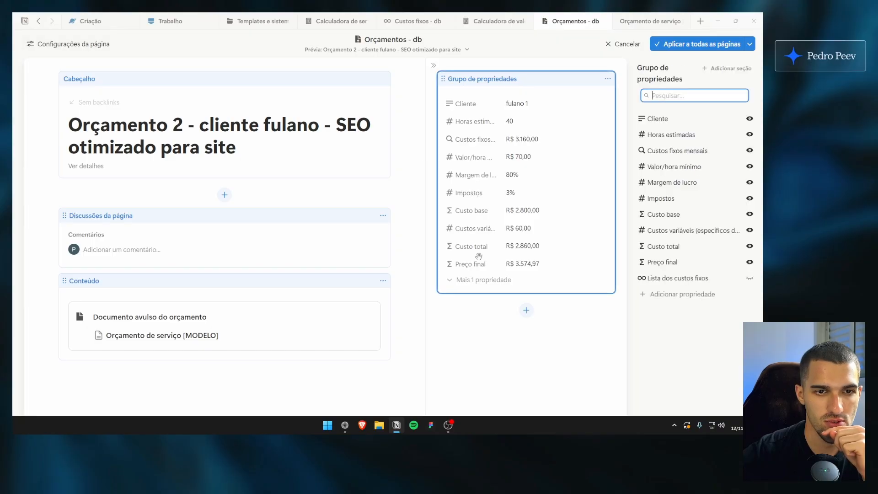
left_click_drag(474, 196, 361, 180)
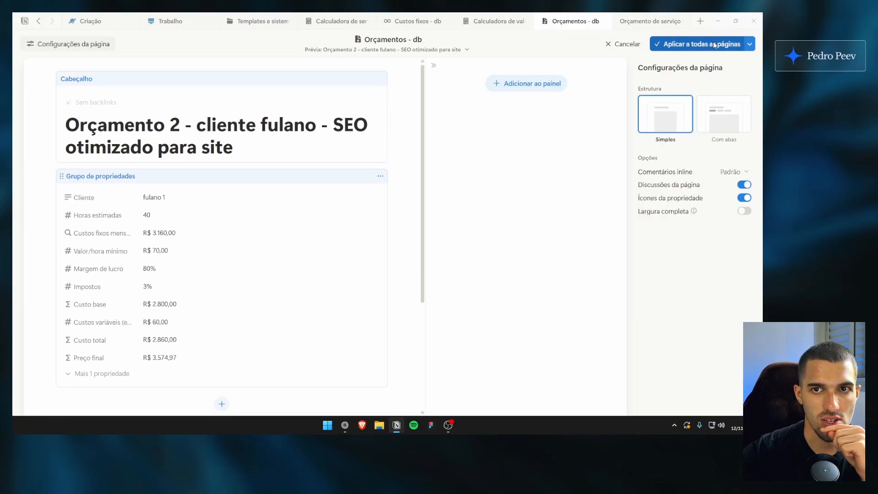
left_click(690, 44)
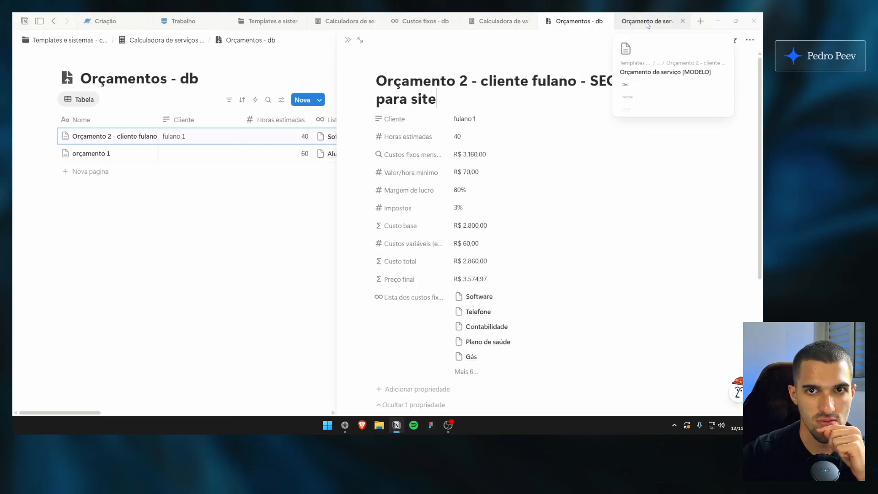
Open the SEO otimizado para site wordpress service in the quote model and link it to Orçamento 2 through its Orçamentos relation
left_click(647, 22)
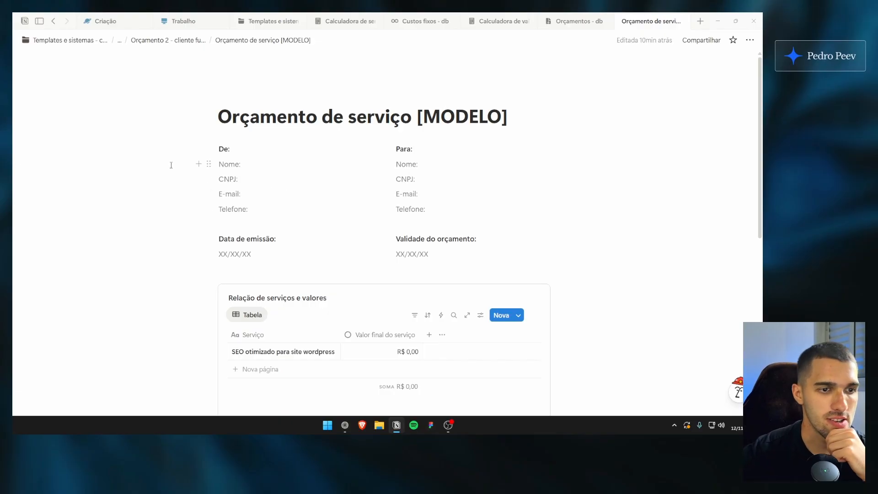
left_click_drag(129, 157, 133, 191)
scroll(208, 179, "down", 3)
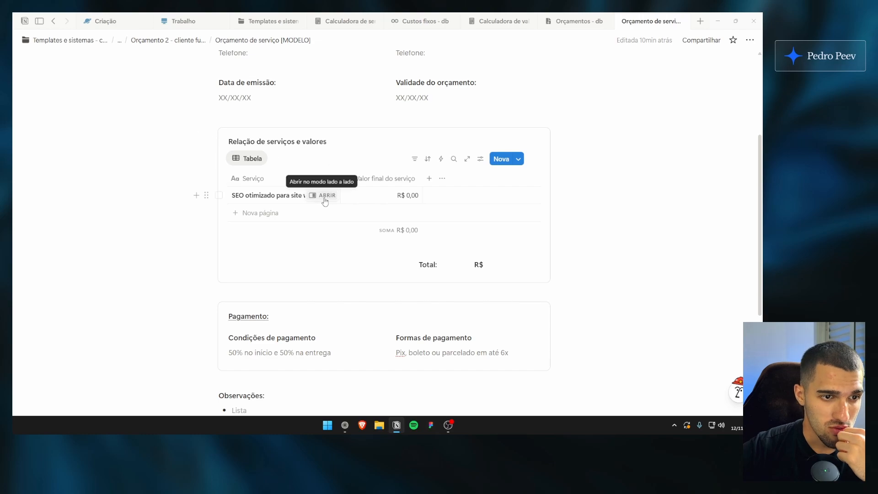
left_click(323, 196)
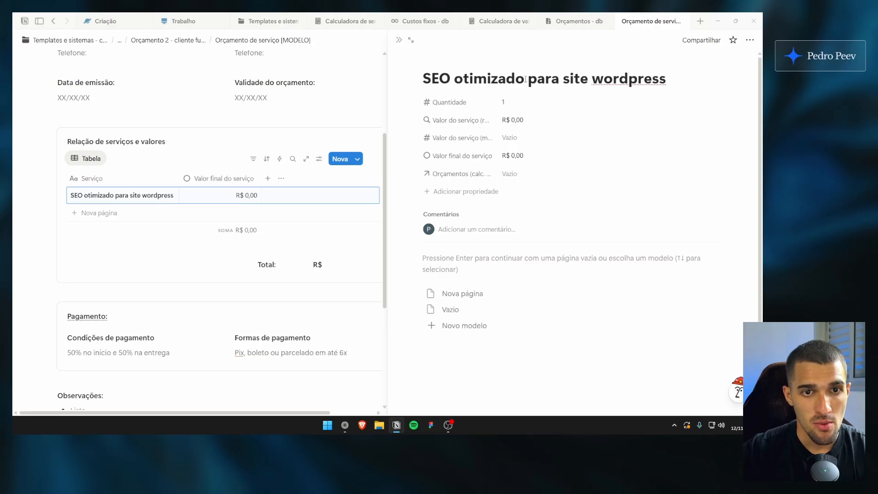
left_click(528, 174)
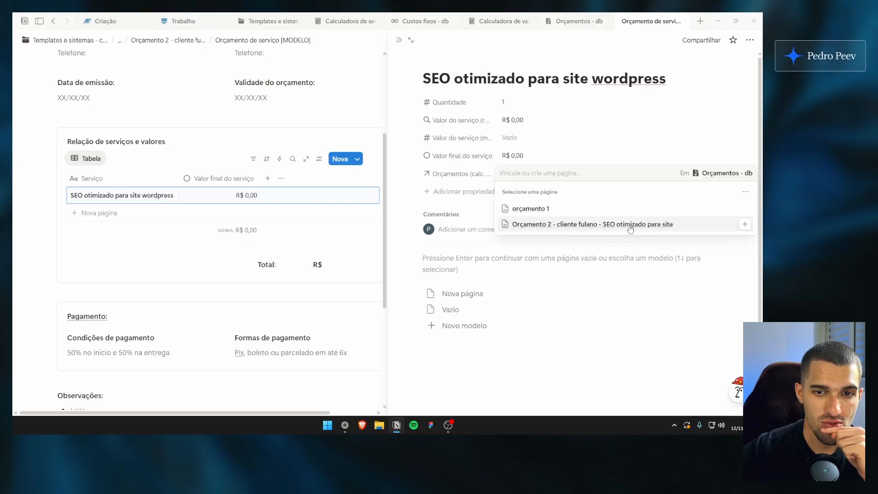
left_click(606, 224)
key("Escape")
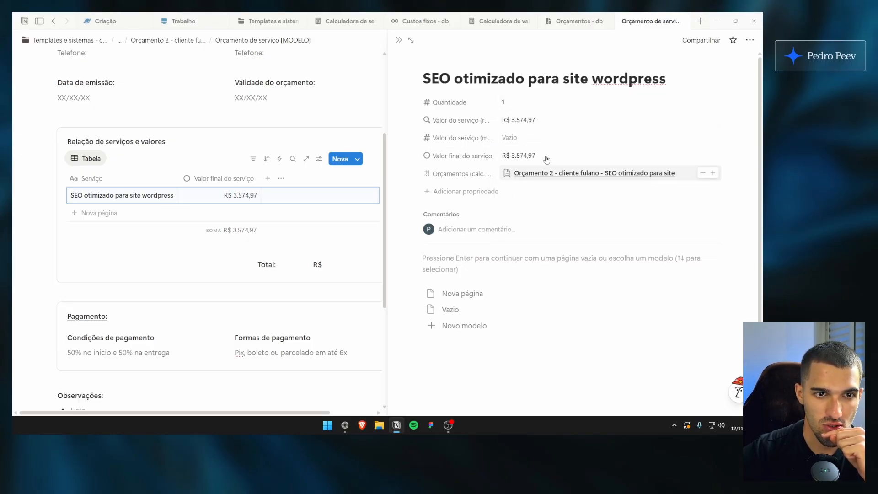
Inspect the rollup settings of the service's Valor do serviço (rel.) property, including its relation, target property and calculation
left_click(486, 120)
key("Escape")
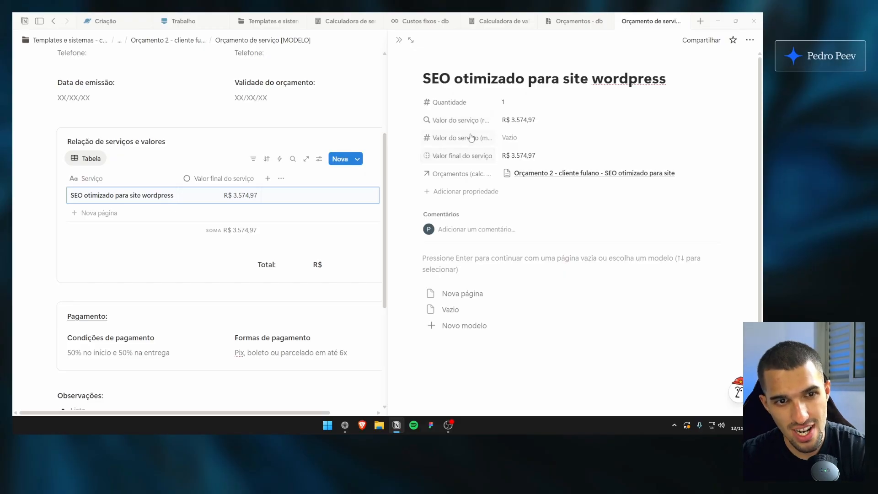
left_click(477, 122)
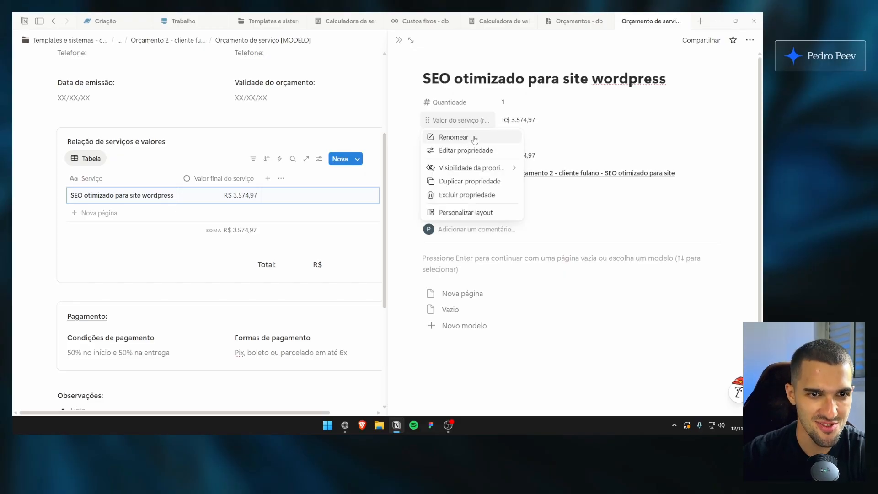
left_click(491, 137)
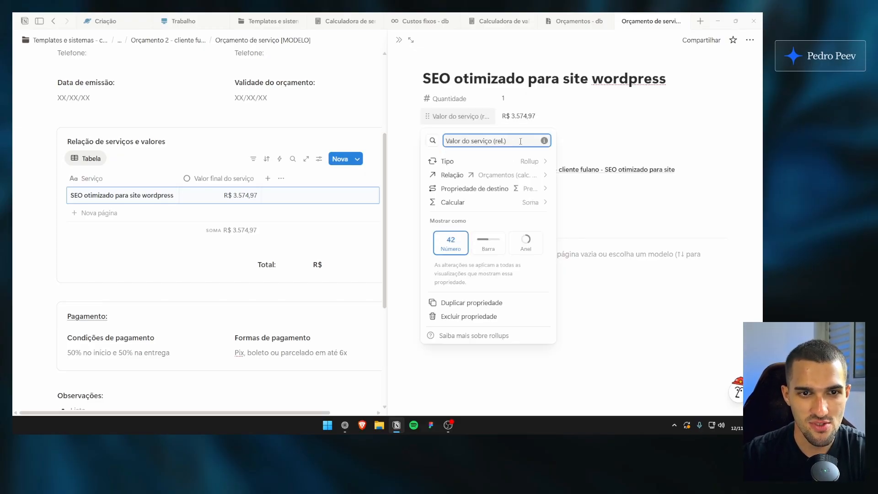
key("Escape")
left_click(526, 121)
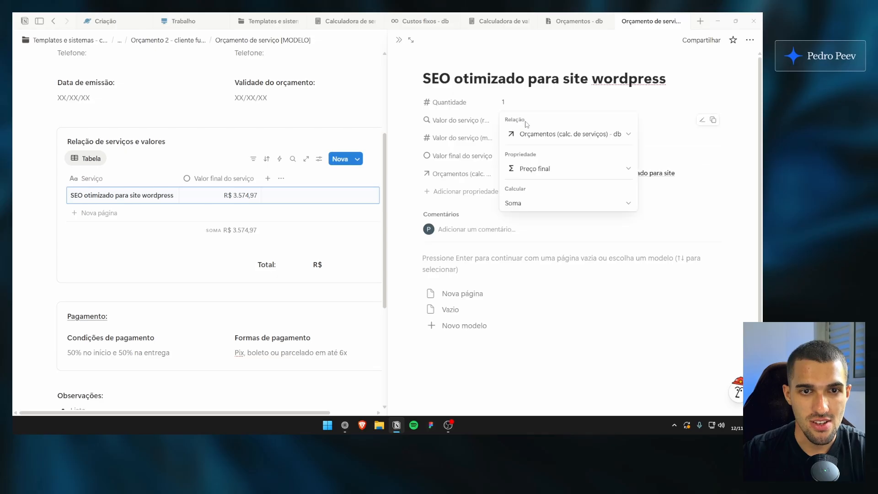
left_click(450, 154)
left_click(476, 121)
left_click(493, 147)
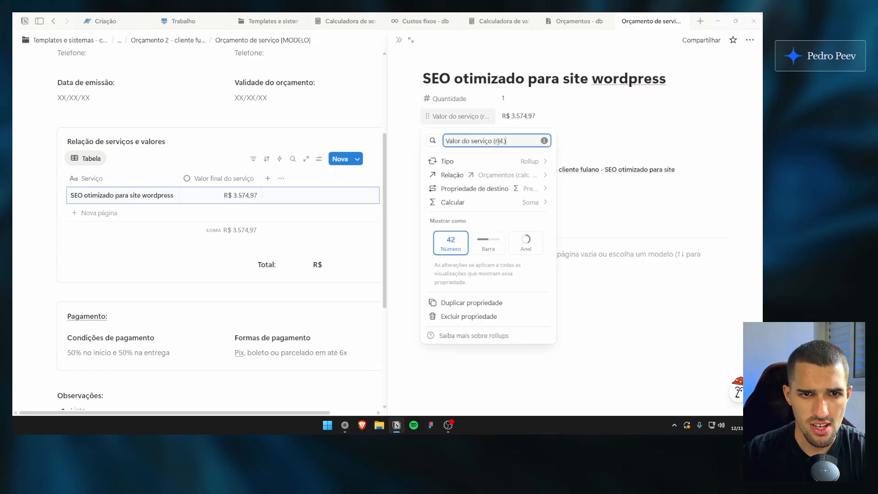
left_click(522, 128)
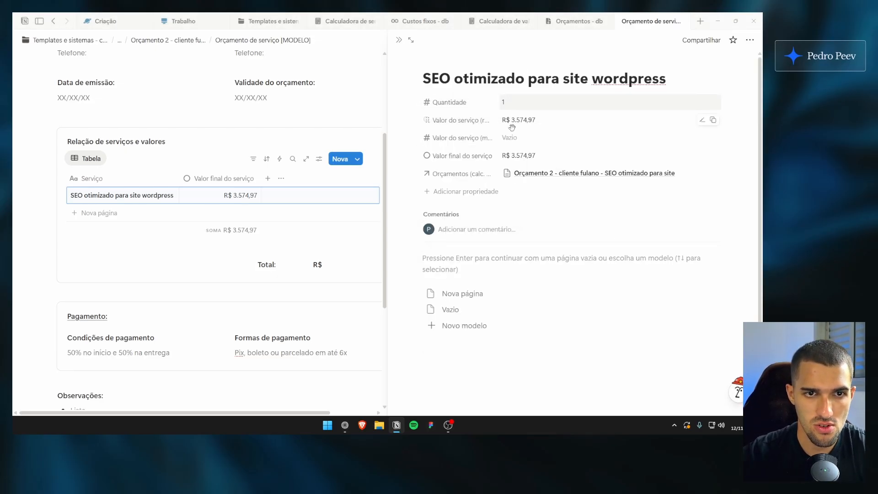
Review the linked service's properties and open the formula of Valor final do serviço for viewing
left_click(543, 156)
key("Escape")
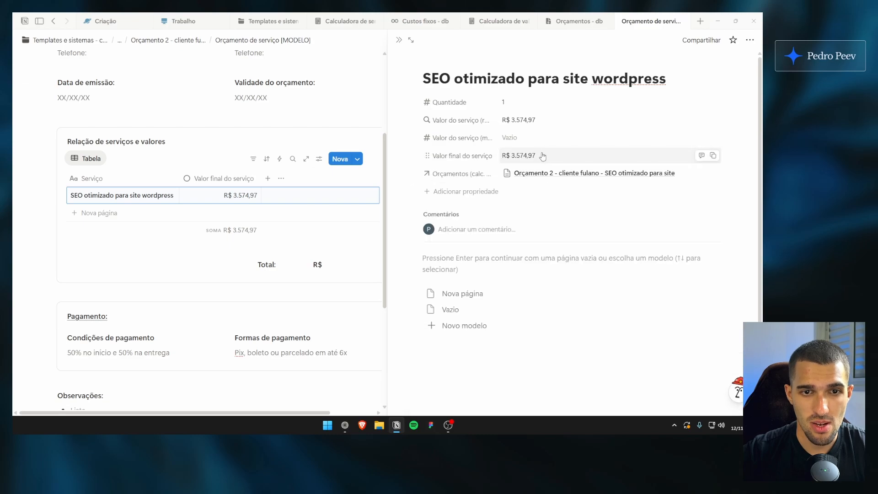
left_click(541, 156)
key("Escape")
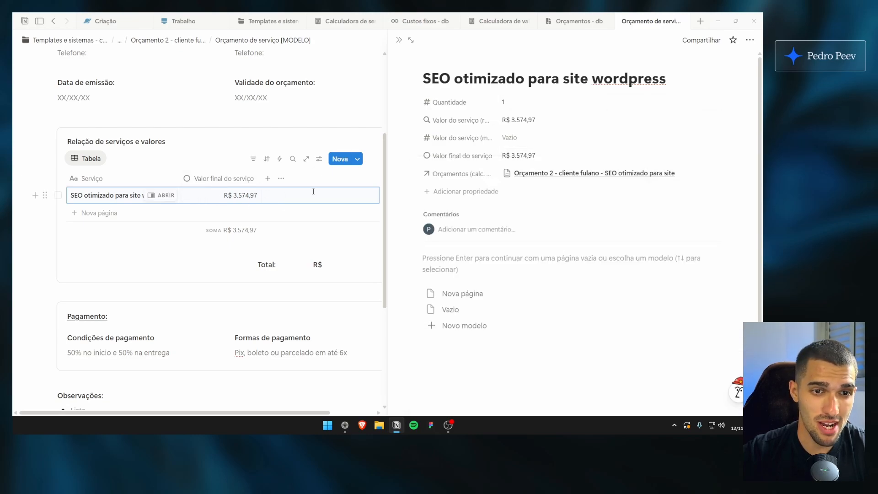
left_click(520, 83)
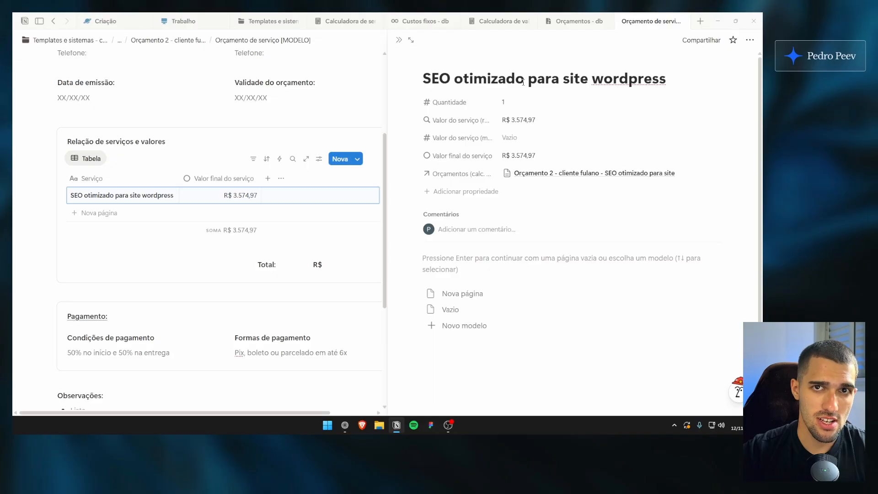
scroll(522, 82, "down", 1)
scroll(523, 81, "up", 1)
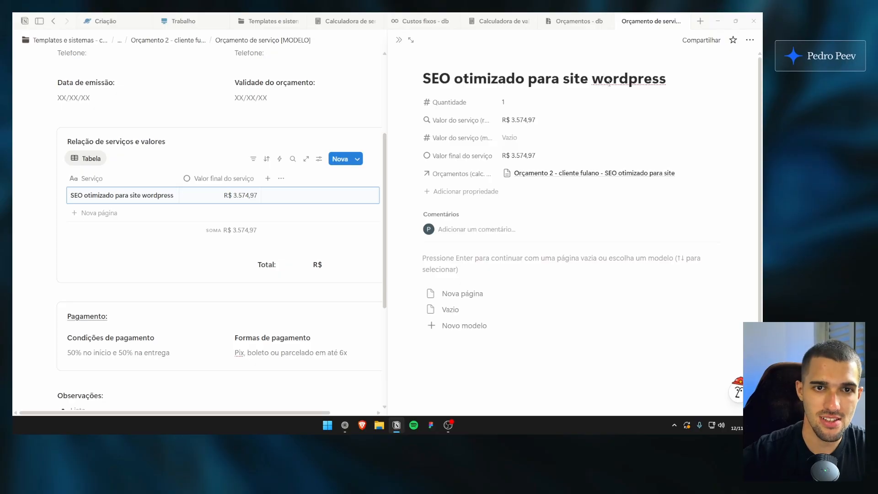
left_click(526, 155)
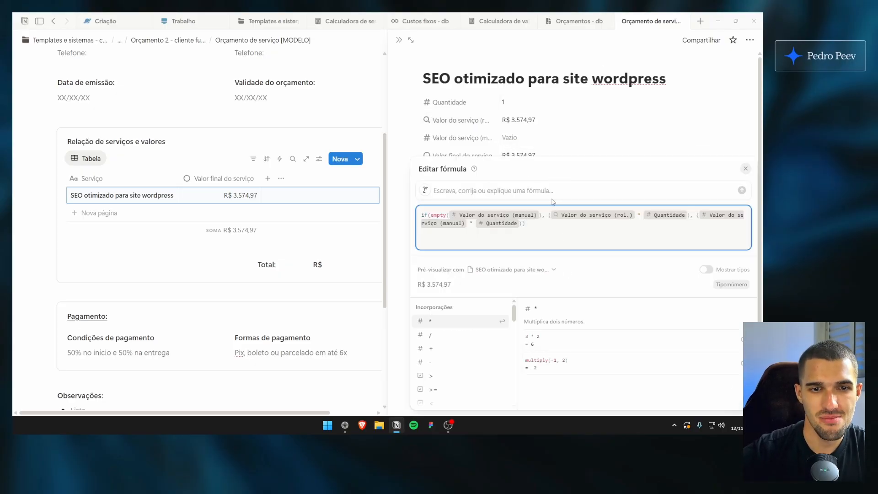
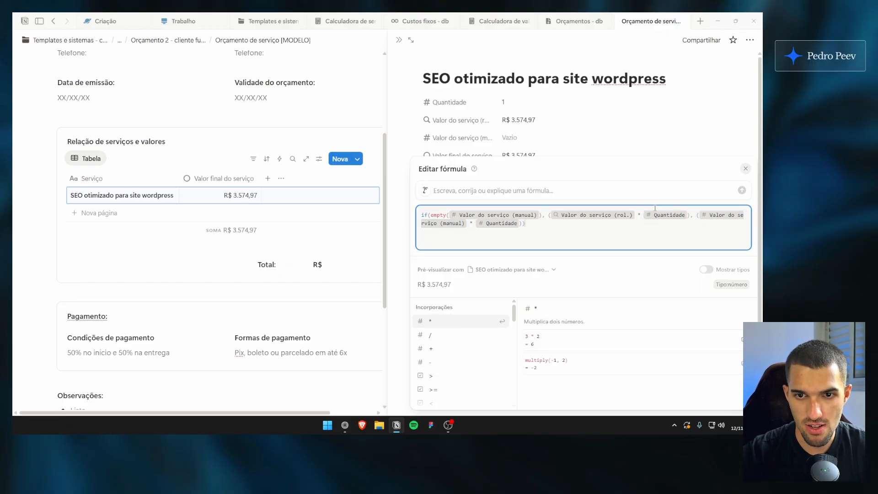
Close the formula editor and test the service's Quantidade with values from 2 up to 5, returning it to 1
left_click(591, 147)
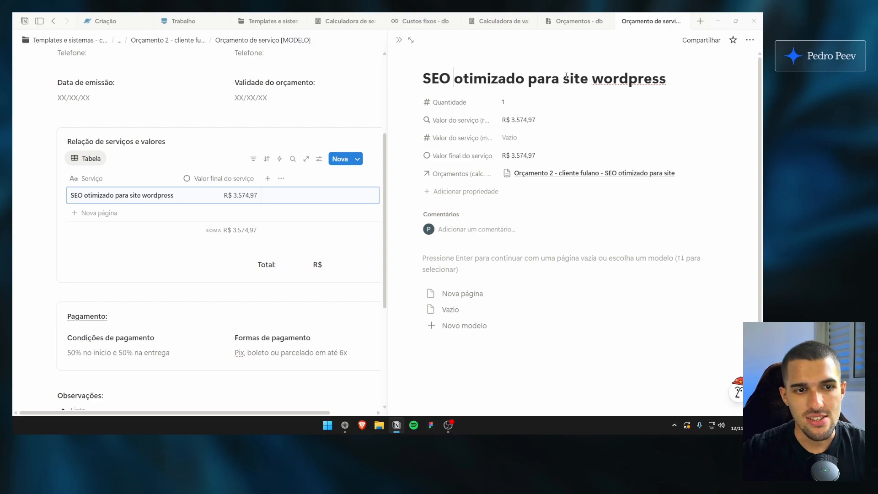
left_click(592, 79)
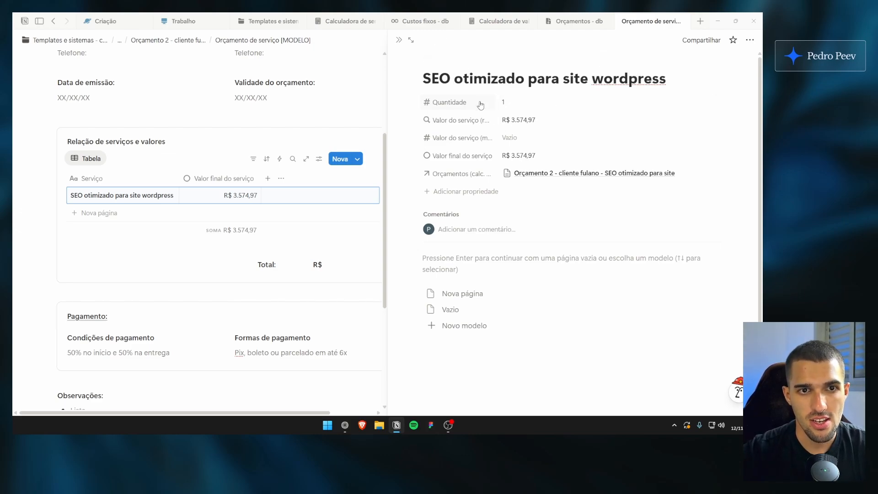
left_click(526, 104)
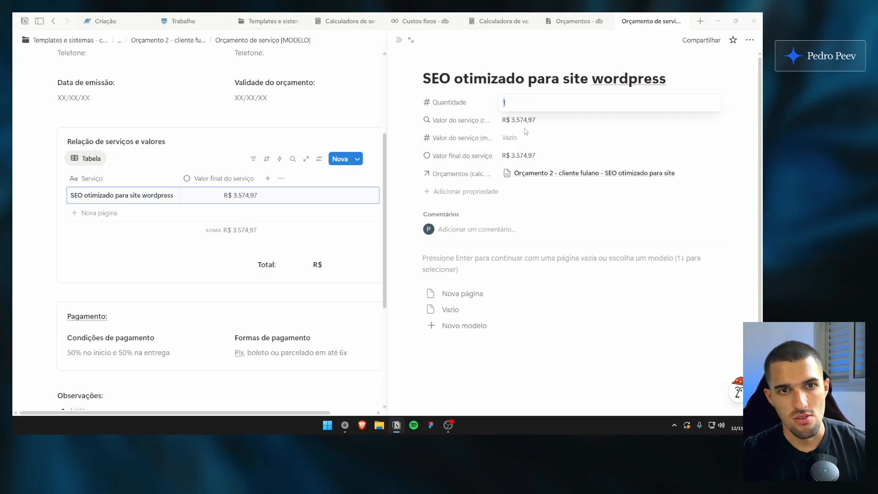
key("BackSpace")
type("2")
key("Return")
left_click(522, 103)
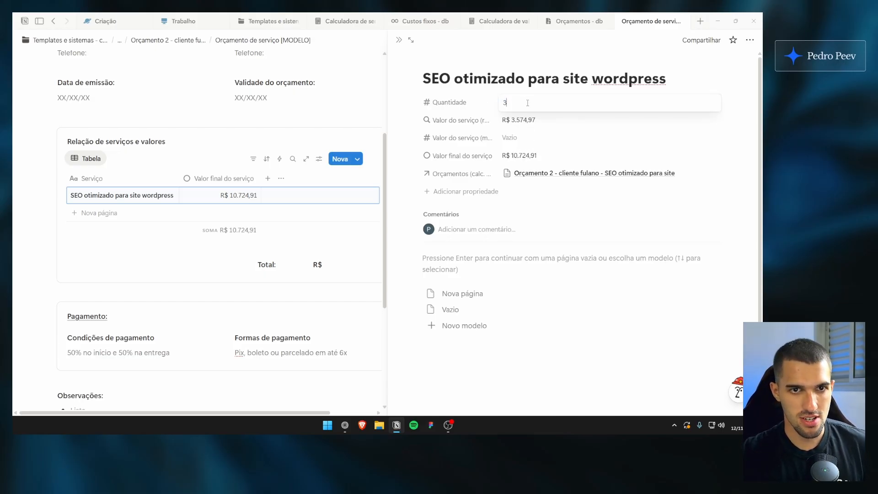
type("4")
type("5")
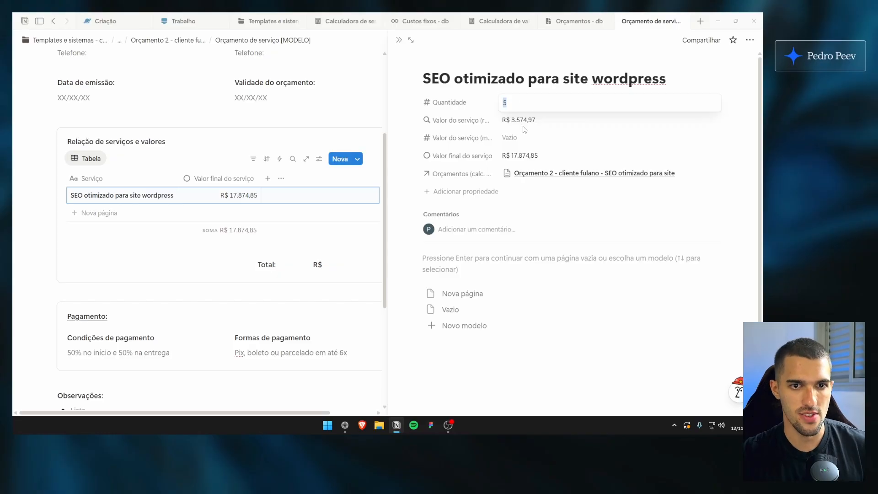
type("1")
key("Return")
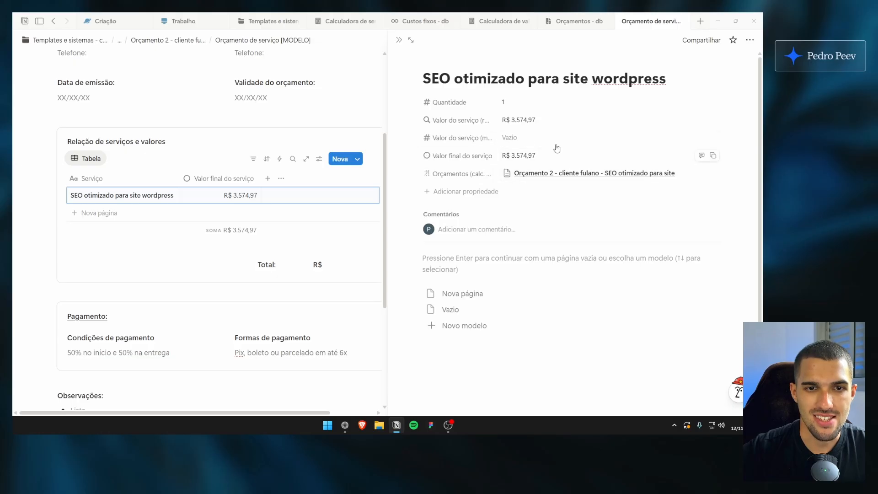
left_click(514, 137)
left_click(516, 98)
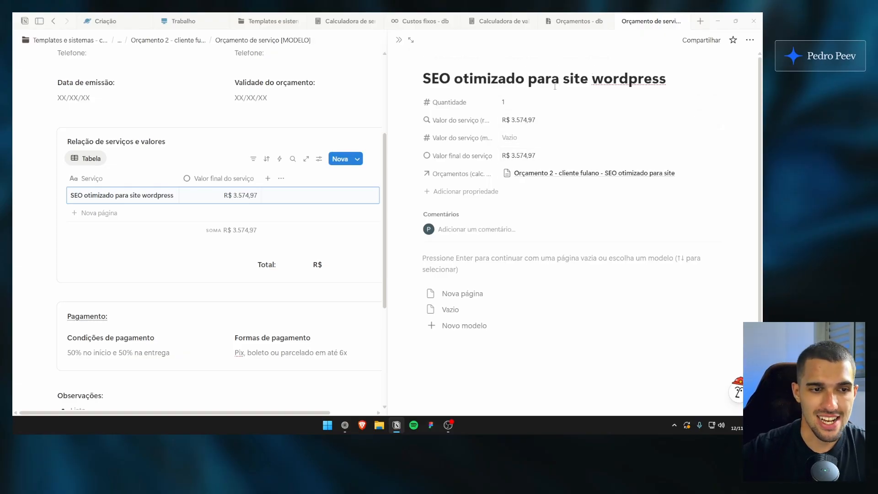
scroll(369, 107, "up", 1)
scroll(368, 107, "down", 1)
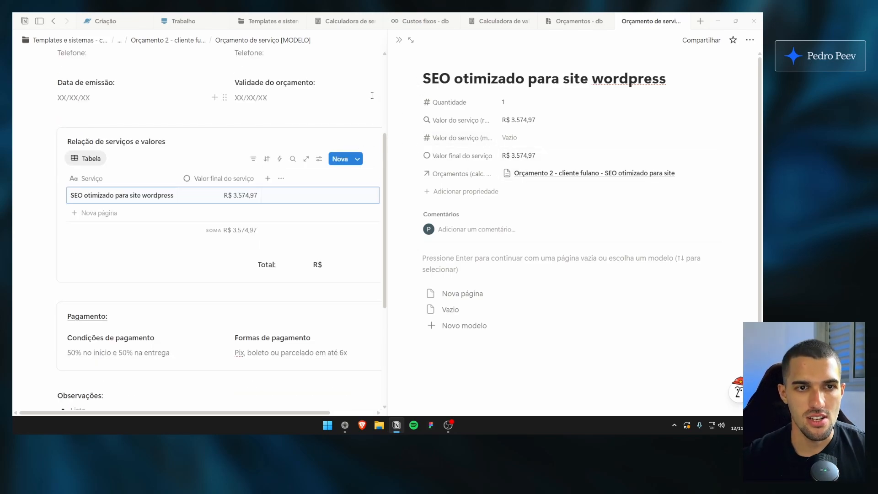
left_click(473, 79)
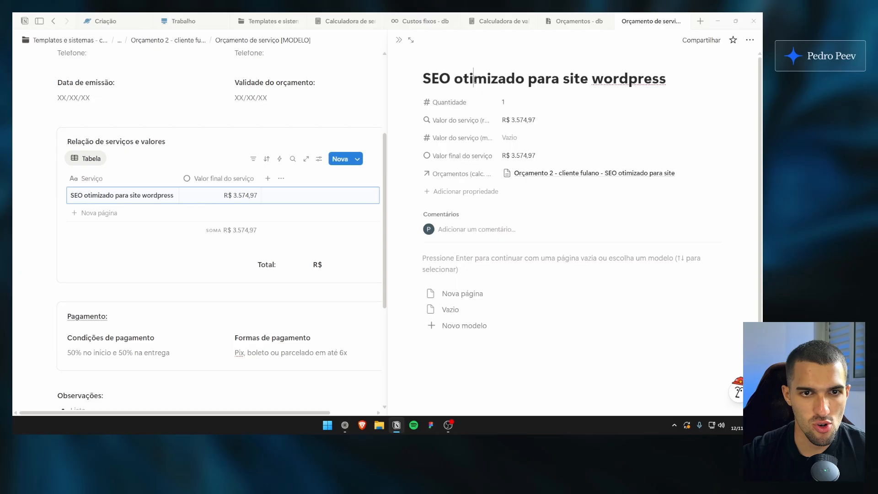
left_click(522, 139)
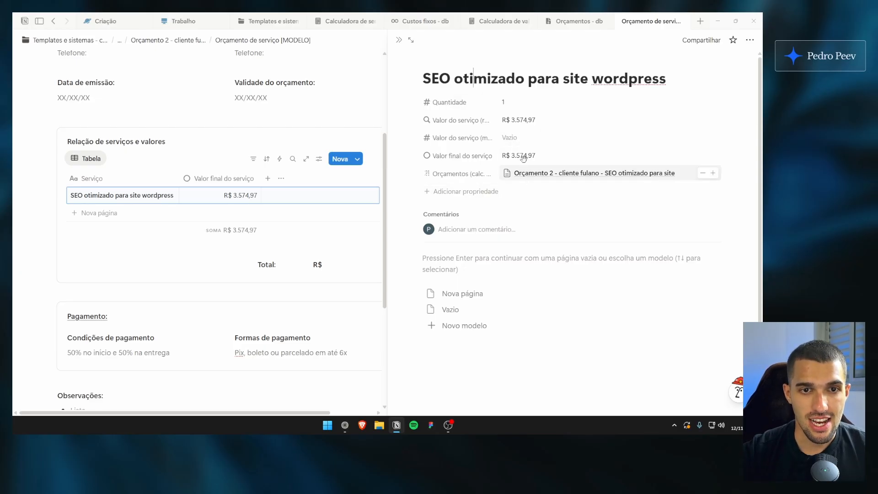
left_click(553, 107)
left_click(545, 139)
left_click(551, 106)
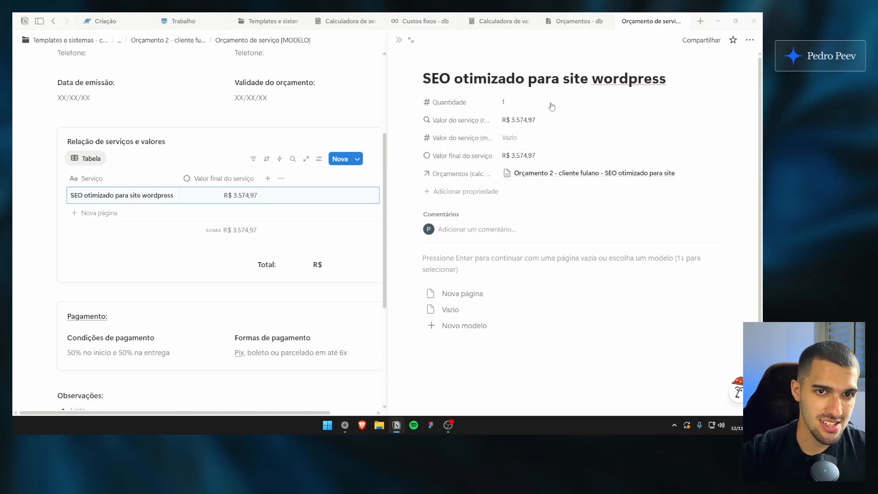
left_click(558, 141)
left_click(558, 138)
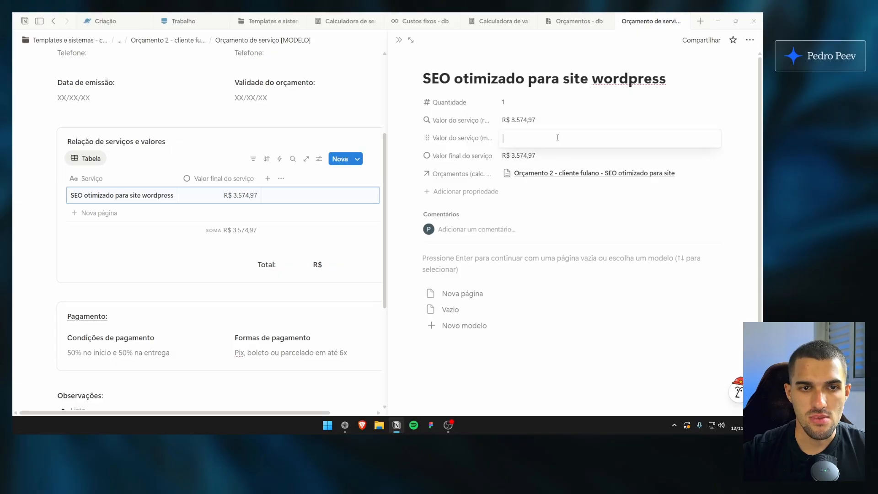
left_click(558, 107)
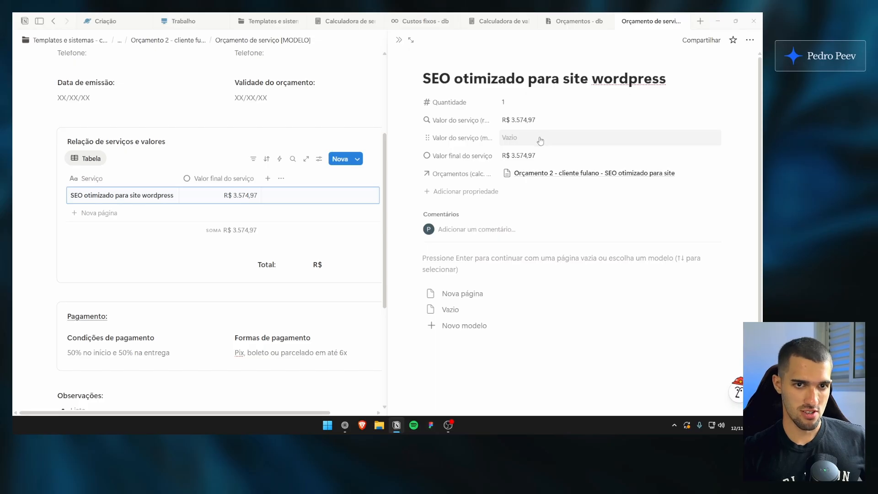
Set the SEO service's Valor do serviço (manual) to R$ 3.850,00
left_click(563, 138)
type("3")
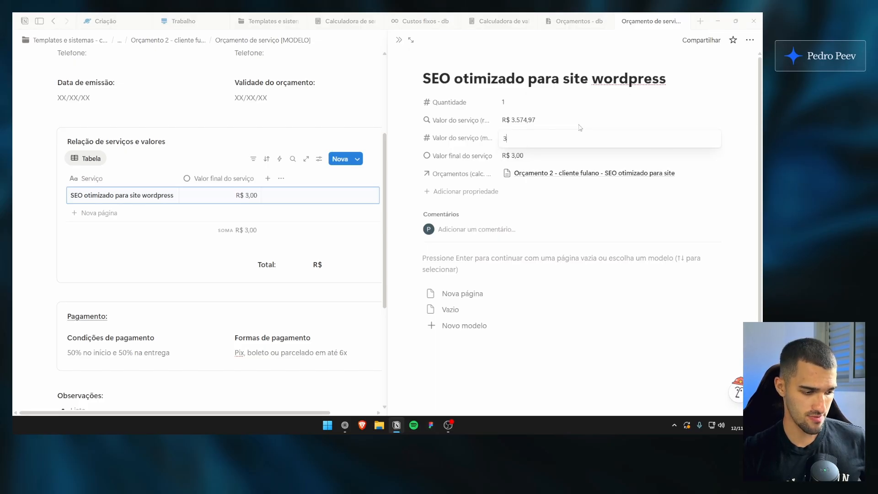
type("850")
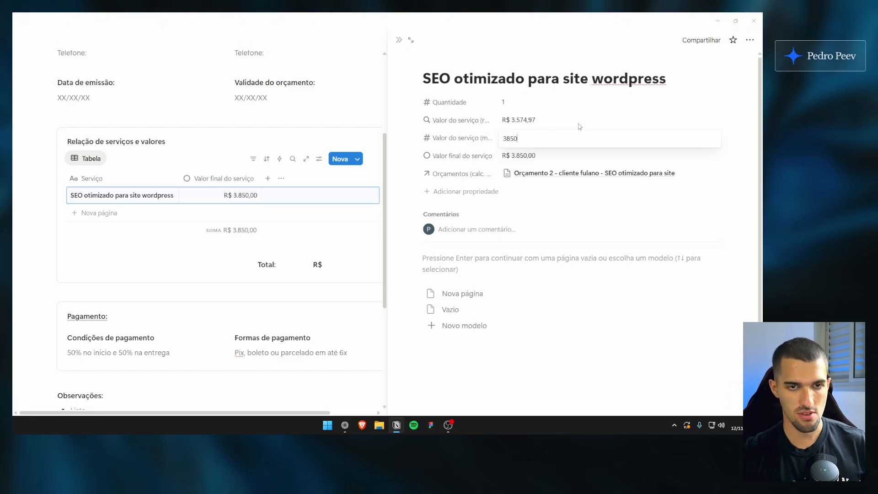
key("Return")
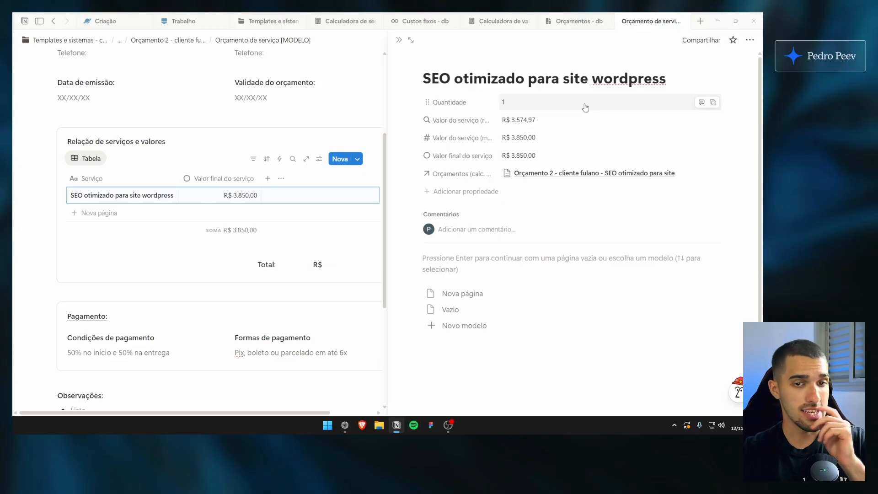
left_click(541, 139)
left_click(459, 145)
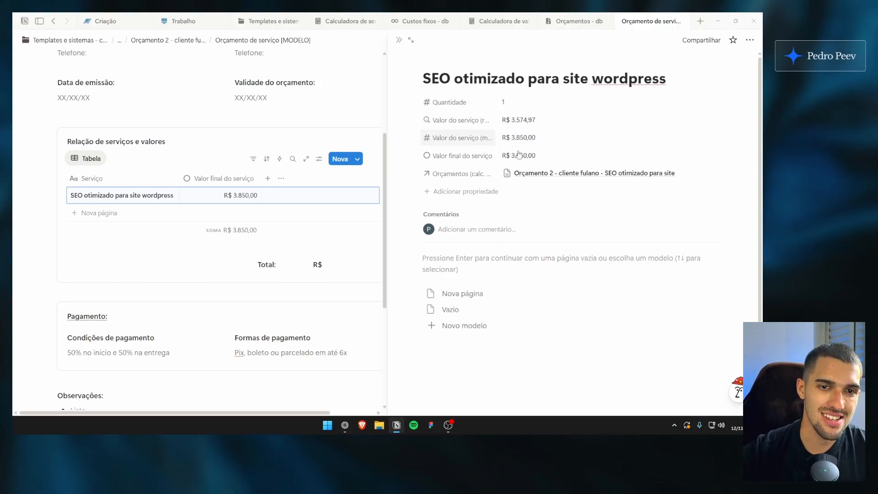
left_click(537, 141)
left_click_drag(537, 139, 522, 139)
left_click(476, 139)
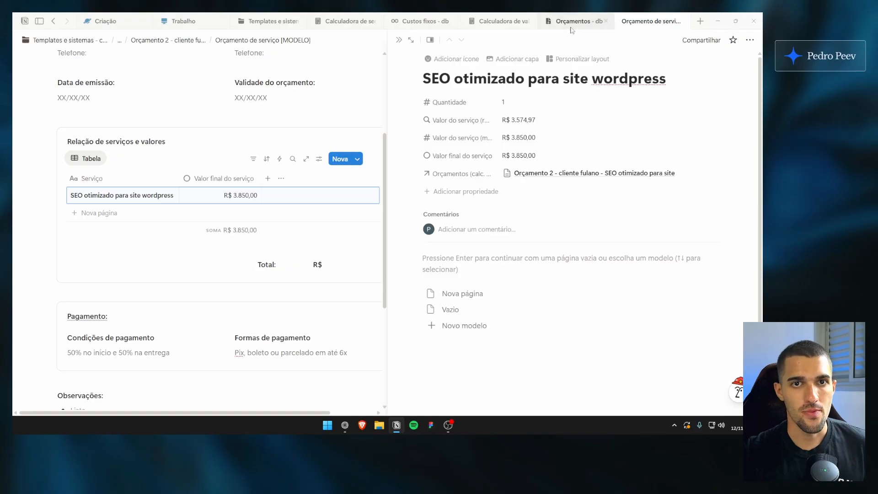
Look over the cost and price properties of Orçamento 2 in Orçamentos - db and return to the quote's SEO service
left_click(578, 21)
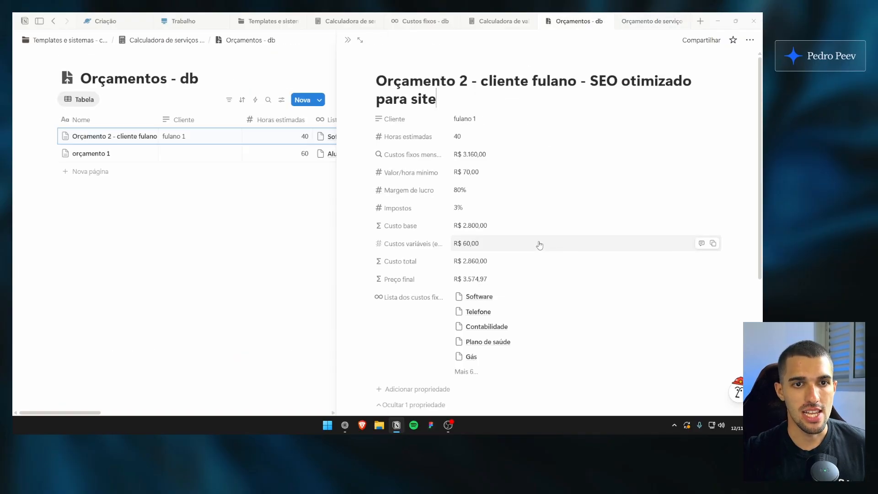
left_click(632, 21)
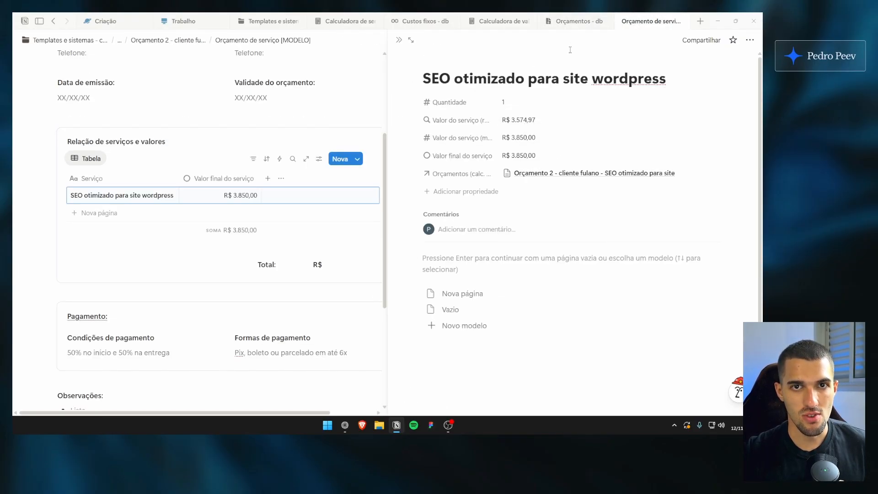
left_click(583, 25)
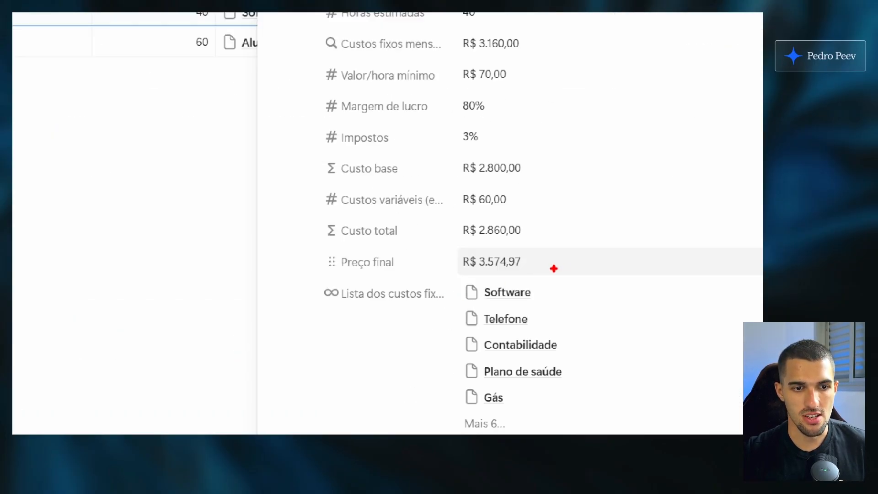
mouse_move(546, 275)
left_mouse_down()
mouse_move(489, 284)
mouse_move(448, 251)
mouse_move(542, 266)
mouse_move(534, 269)
left_mouse_up()
key("Escape")
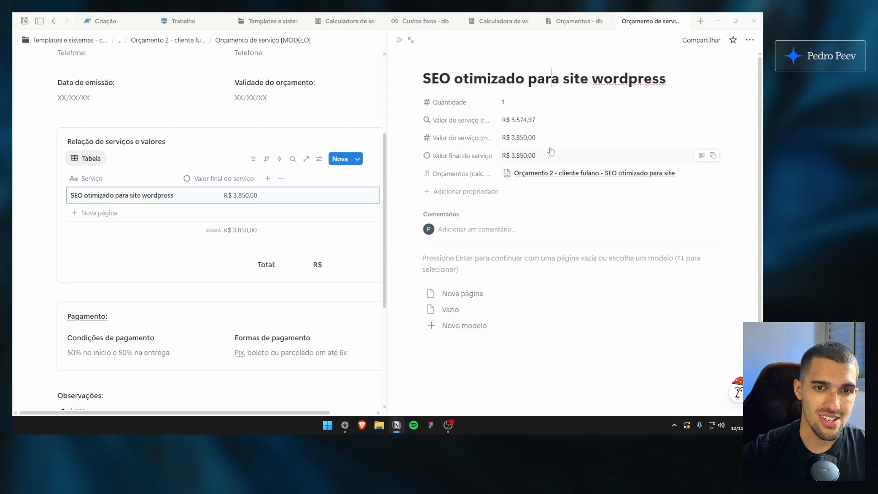
left_click(547, 138)
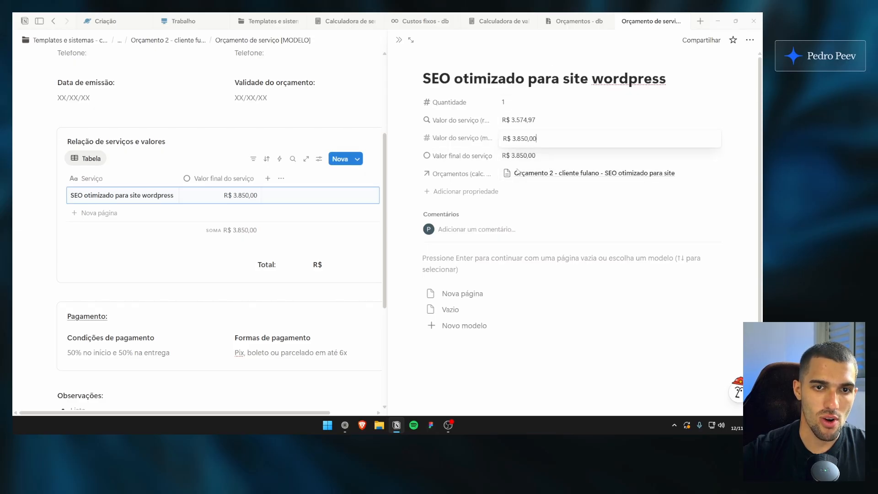
left_click(568, 125)
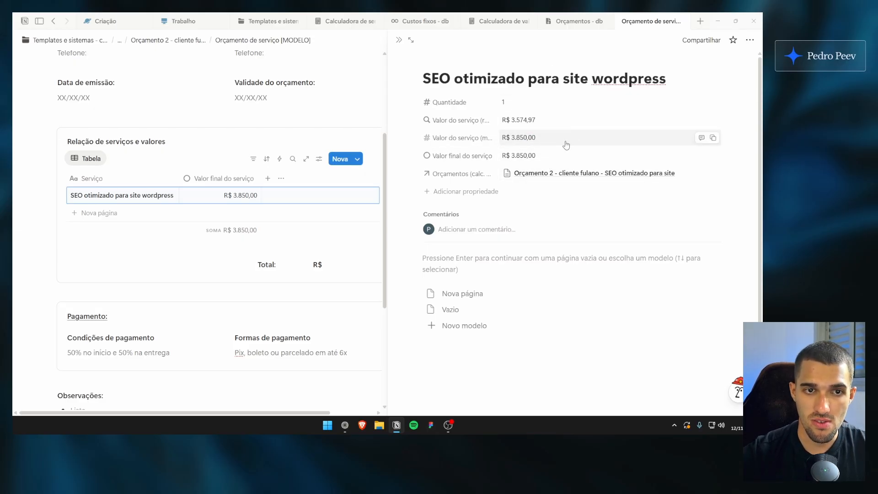
left_click(552, 123)
left_click(566, 101)
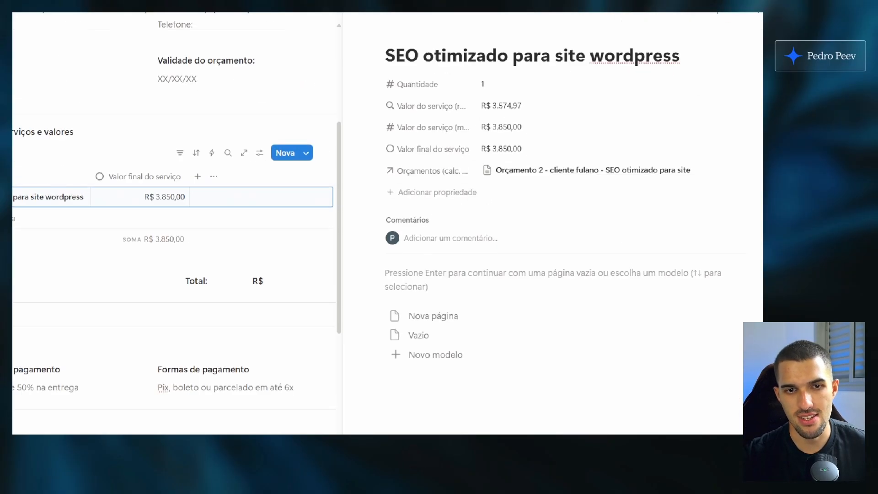
left_click_drag(705, 185, 741, 137)
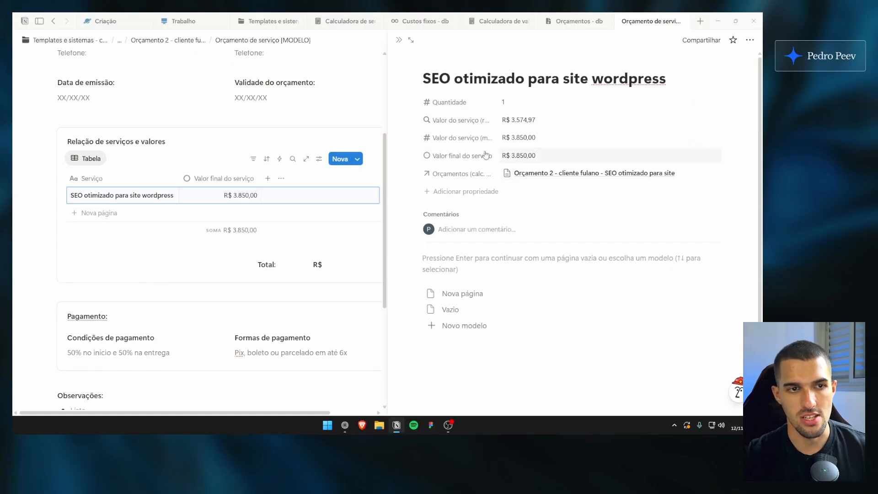
Close the service's side page and fill in the quote's Total as R$ 3.850,00
scroll(404, 195, "up", 1)
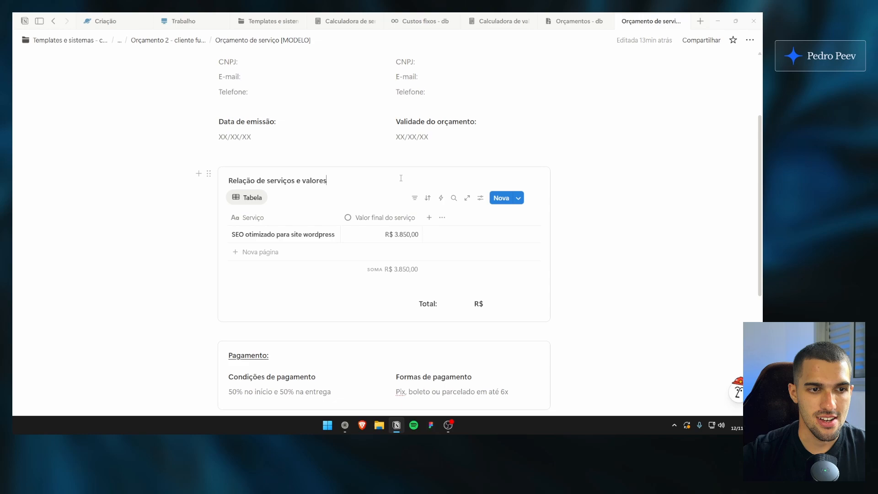
scroll(403, 192, "down", 1)
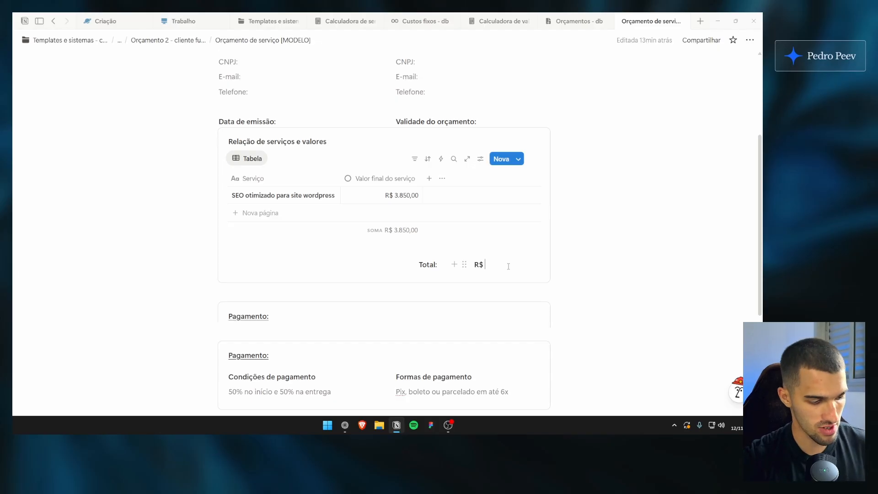
type("3.850,00")
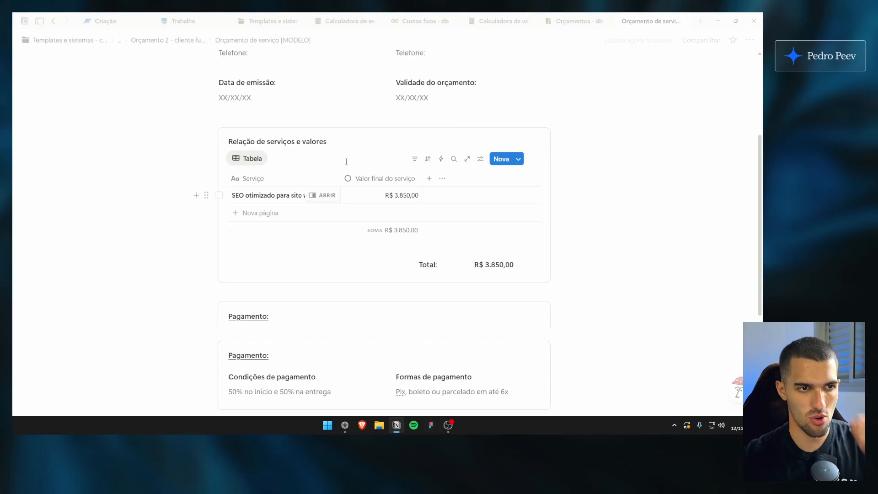
left_click(349, 141)
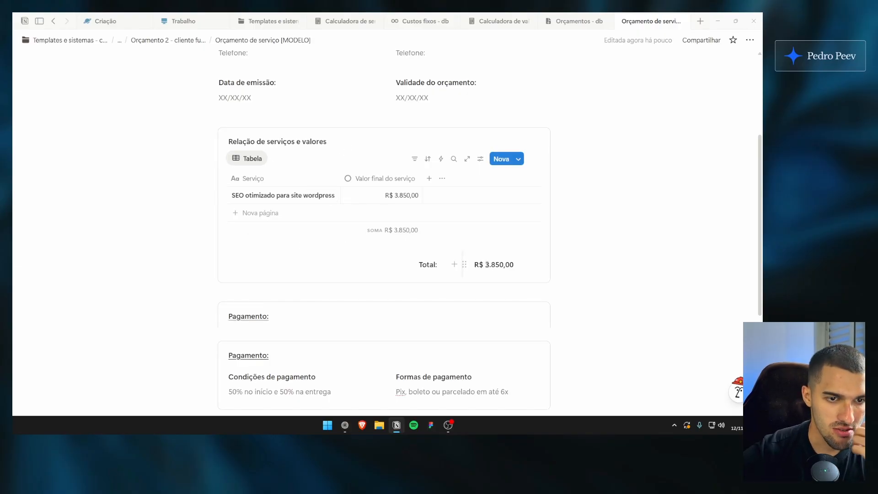
Review the quote model from its Total through payment terms, observations and the WhatsApp button, and back up to its title
left_click_drag(512, 270, 384, 273)
left_click(536, 269)
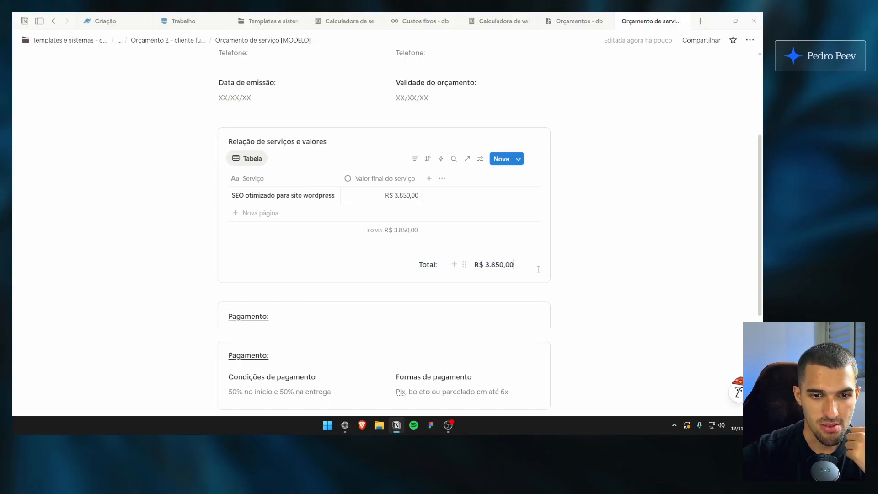
left_click_drag(519, 269, 406, 266)
left_click(525, 268)
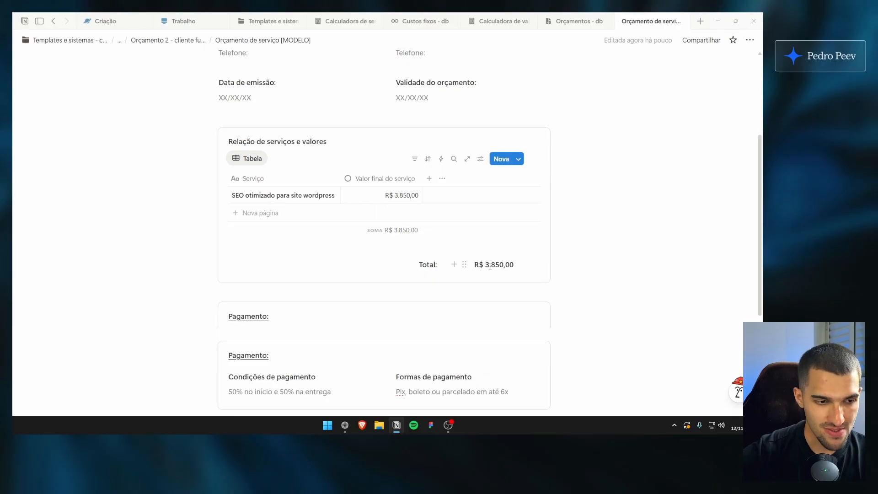
scroll(412, 228, "down", 3)
left_click(334, 208)
scroll(339, 227, "down", 2)
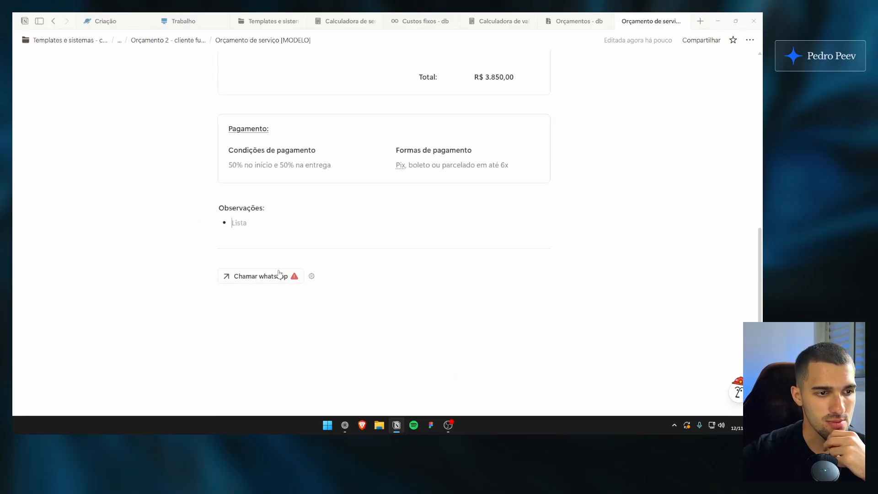
scroll(172, 249, "up", 2)
scroll(177, 250, "down", 2)
scroll(151, 224, "up", 8)
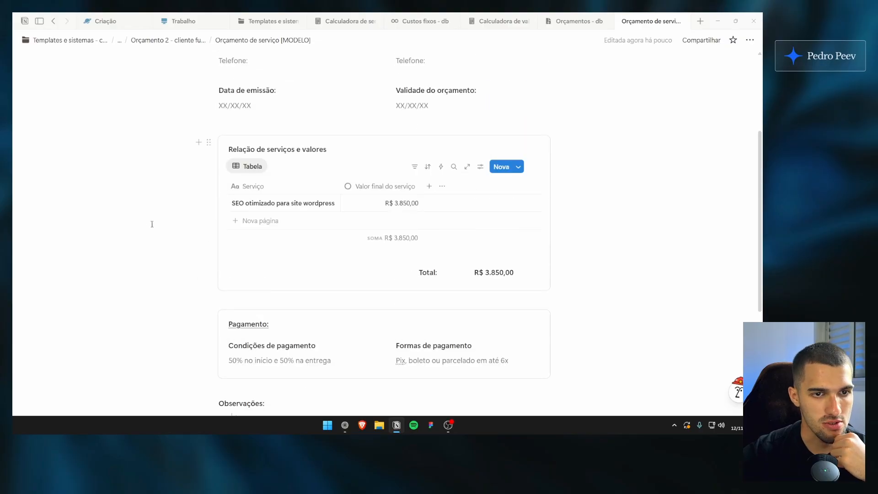
scroll(321, 124, "down", 3)
scroll(320, 123, "up", 3)
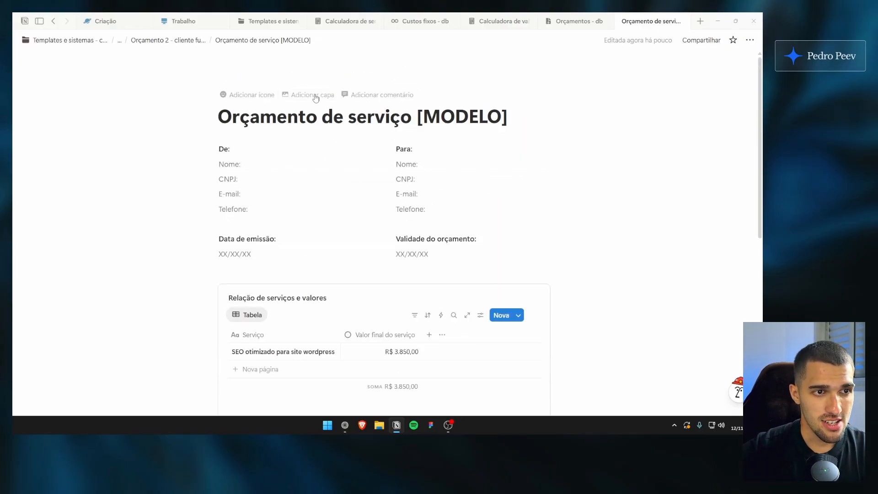
Add a dark document icon from the icon set to the Orçamento de serviço [MODELO] page
left_click(247, 94)
left_click(181, 143)
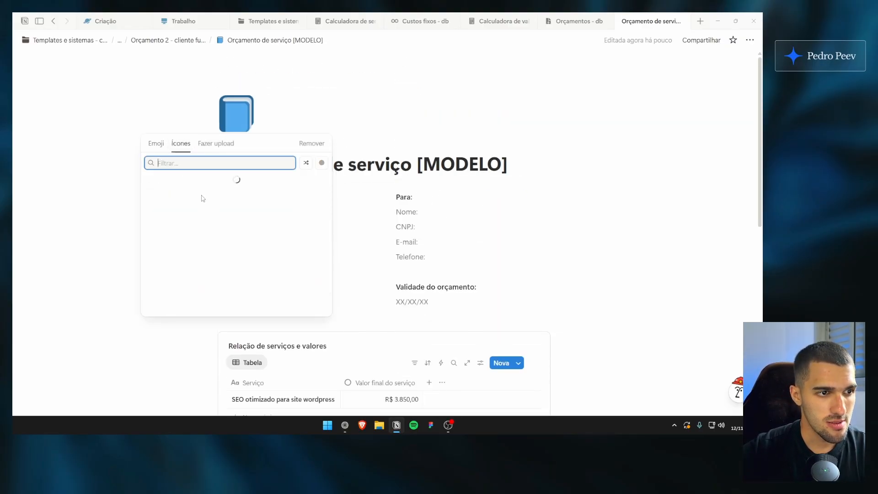
left_click(177, 201)
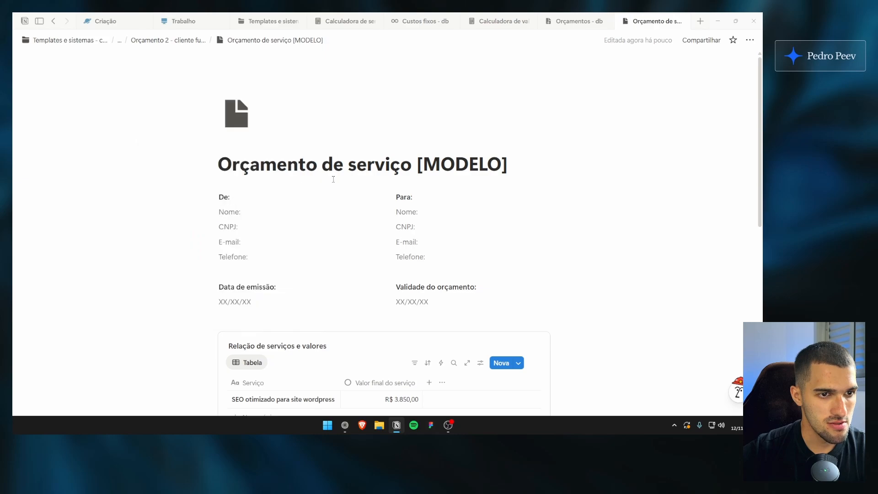
mouse_move(422, 163)
left_mouse_down()
mouse_move(501, 165)
mouse_move(418, 163)
left_mouse_up()
left_click(501, 162)
left_click(516, 164)
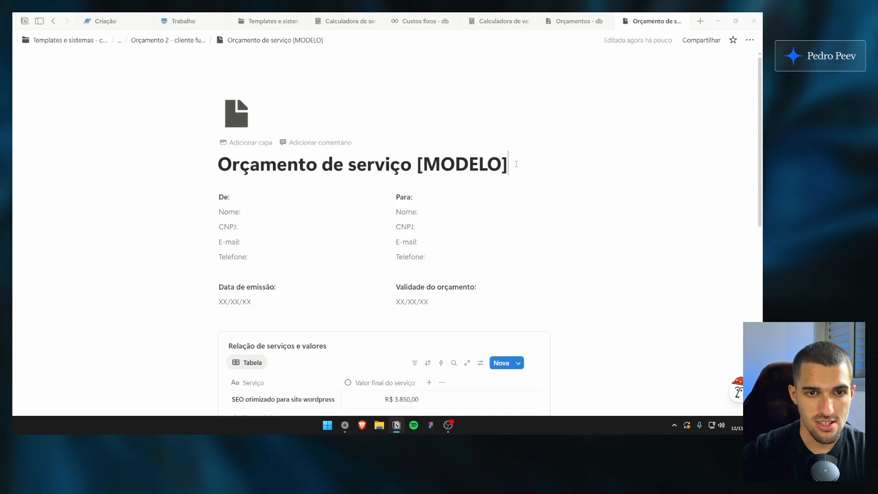
left_click(750, 40)
scroll(700, 206, "down", 3)
left_click(699, 205)
left_click_drag(508, 164, 250, 167)
left_click_drag(250, 167, 306, 166)
left_click(243, 167)
left_click_drag(247, 166, 287, 167)
left_click(287, 167)
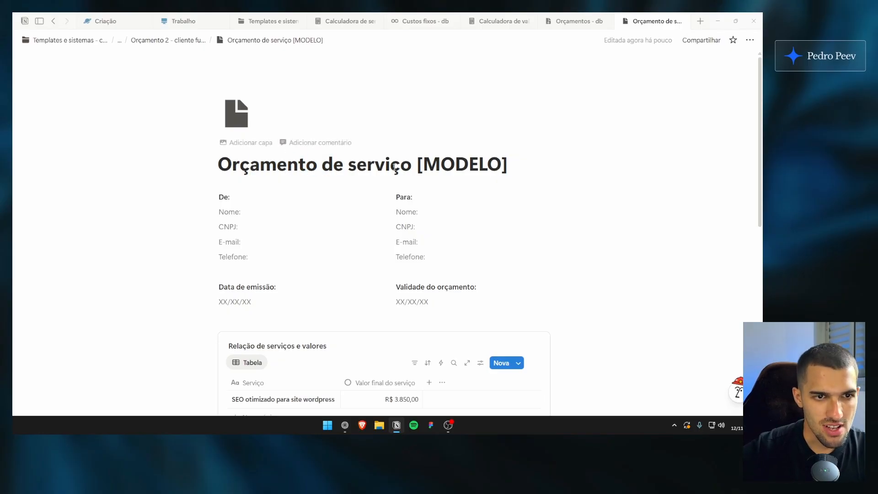
left_click(749, 39)
scroll(709, 211, "down", 2)
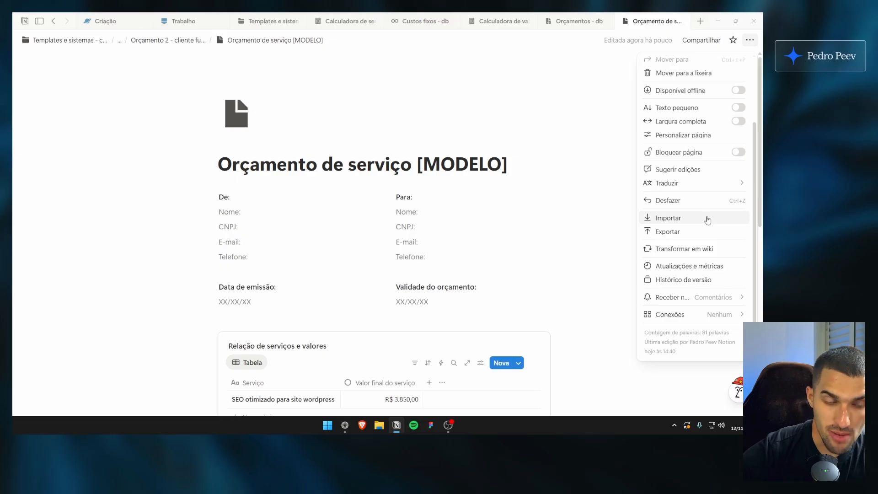
scroll(707, 219, "up", 2)
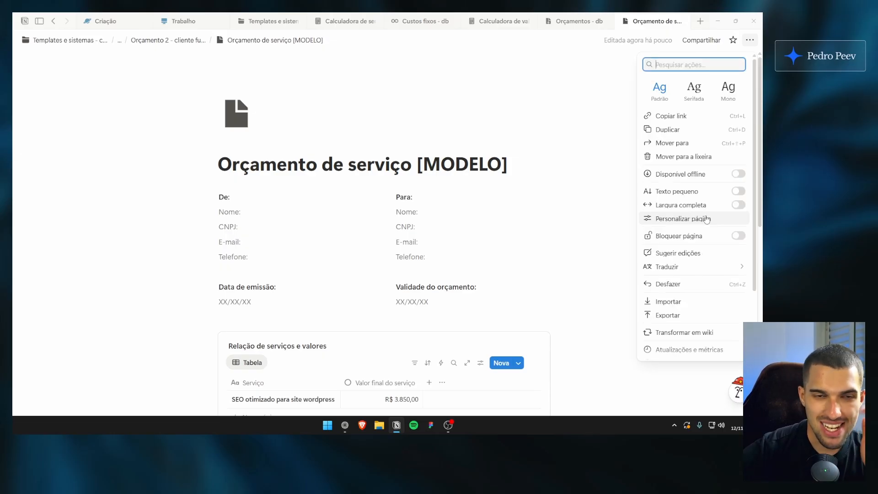
left_click(544, 173)
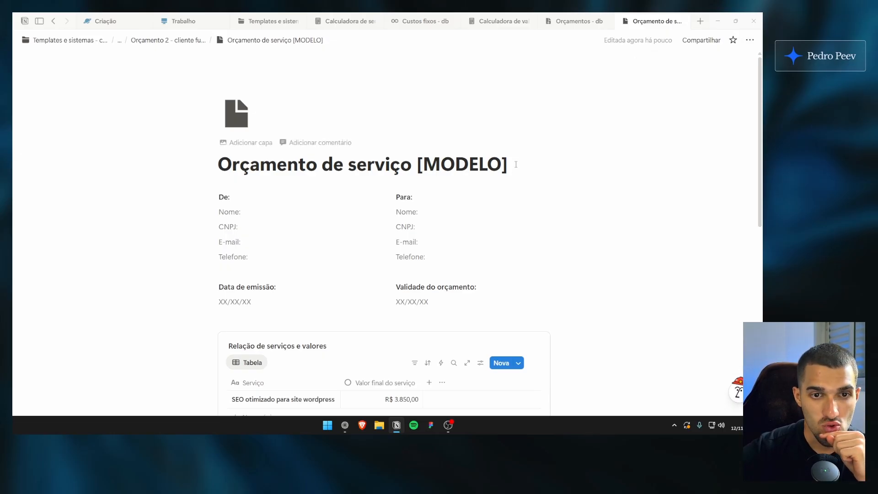
left_click(754, 41)
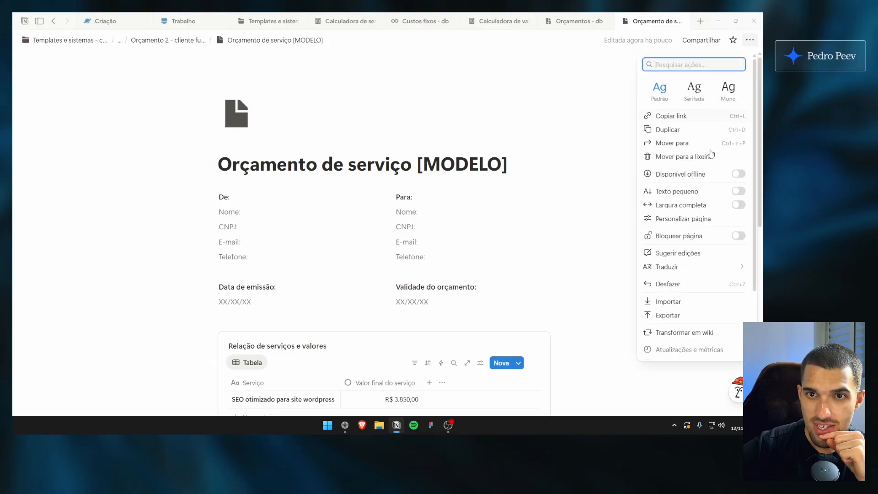
scroll(696, 229, "down", 2)
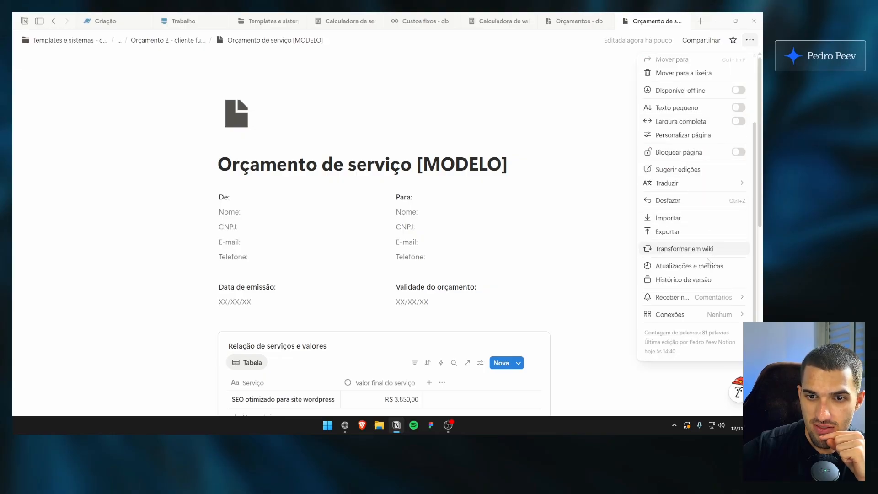
left_click(554, 215)
Export the Orçamento de serviço [MODELO] page as an A4 PDF at 100% scale, with the current database view and all content
left_click(750, 41)
scroll(676, 198, "down", 2)
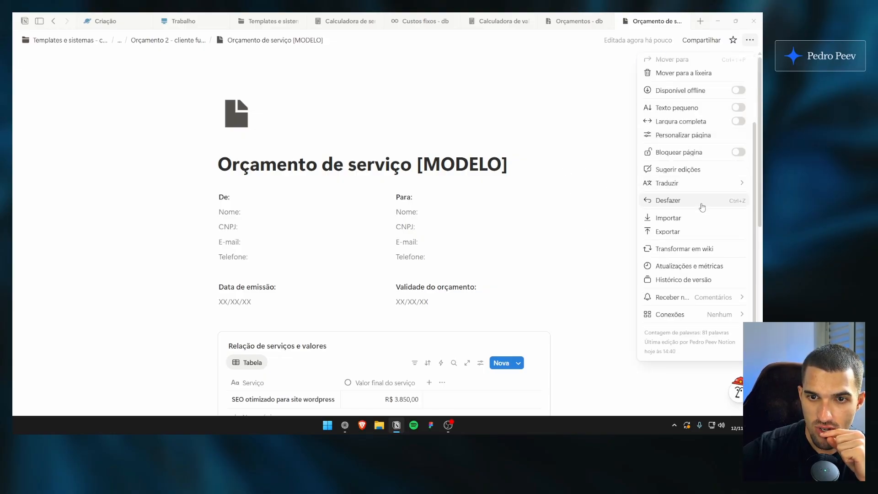
left_click(668, 229)
left_click(446, 169)
left_click(497, 180)
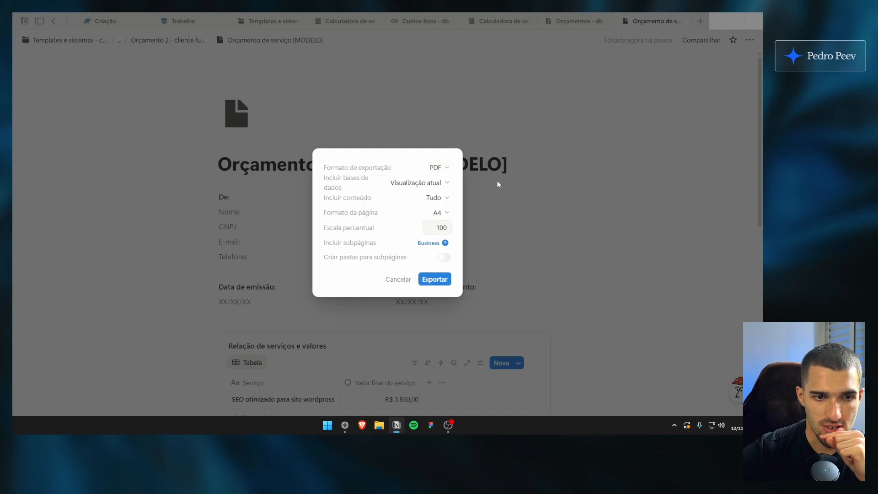
left_click(434, 279)
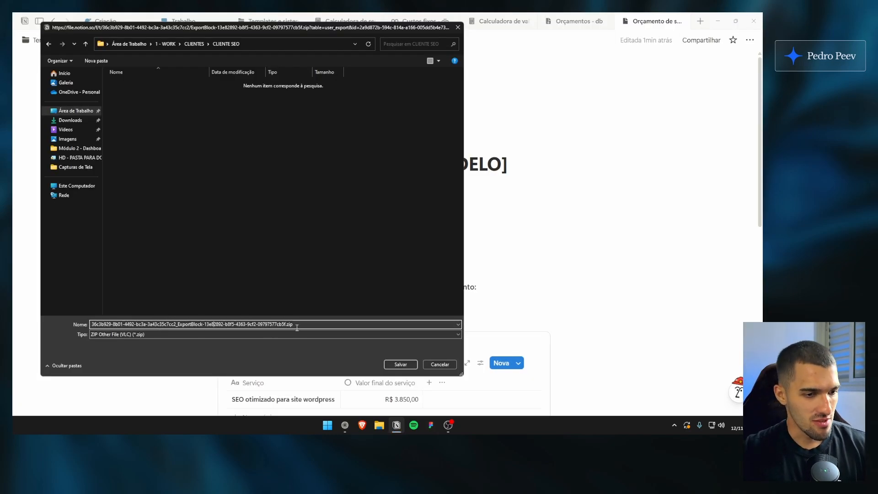
Name the exported archive "Orçamento para serviço tal - fulano.zip" and save it in the CLIENTE SEO folder
left_click_drag(286, 324, 91, 325)
left_click(275, 323)
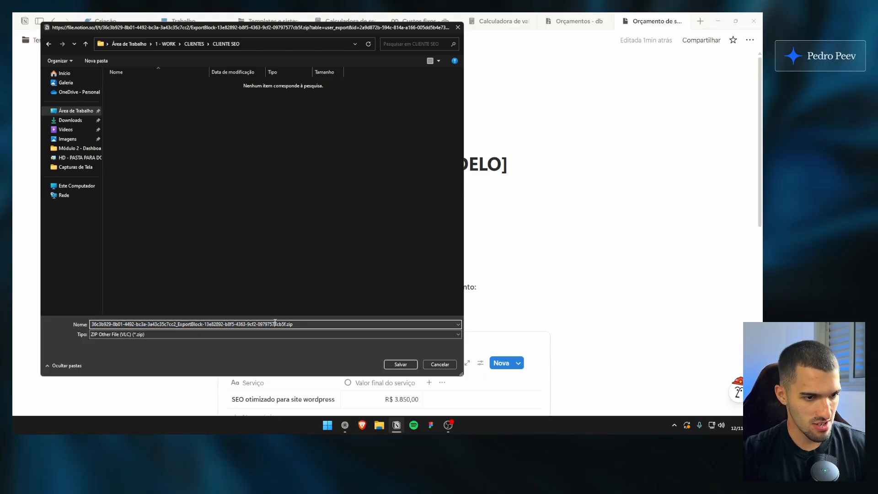
left_click_drag(275, 323, 91, 324)
key("BackSpace")
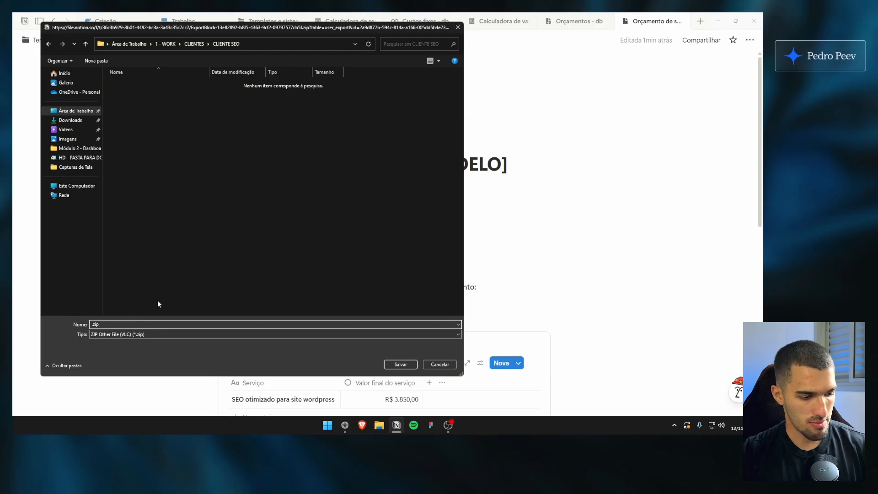
type("Orçamento")
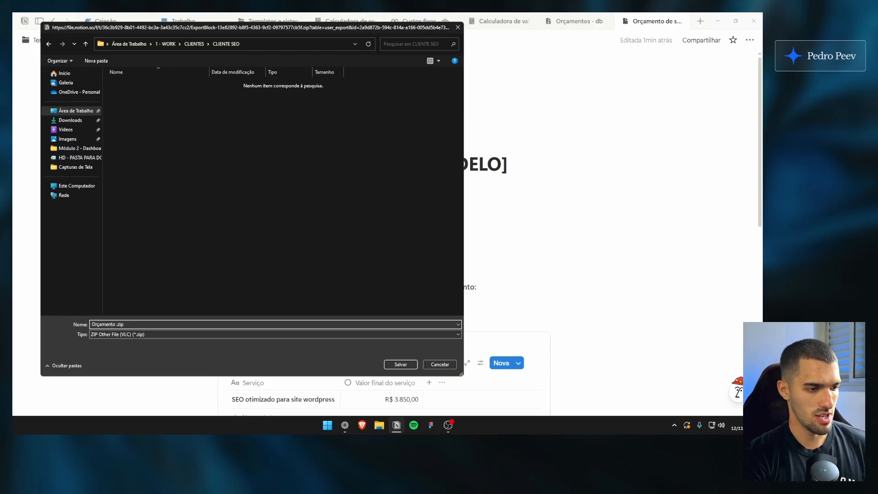
type(" para serviço tal ")
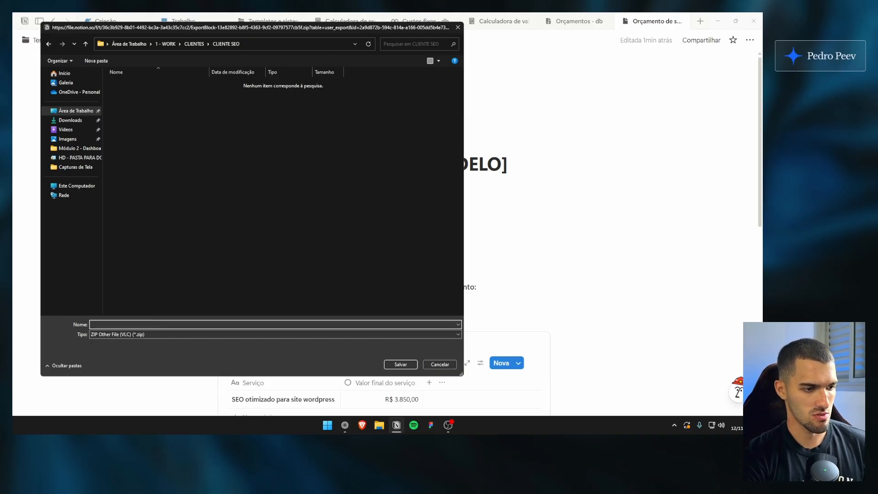
type("- fulno.zip")
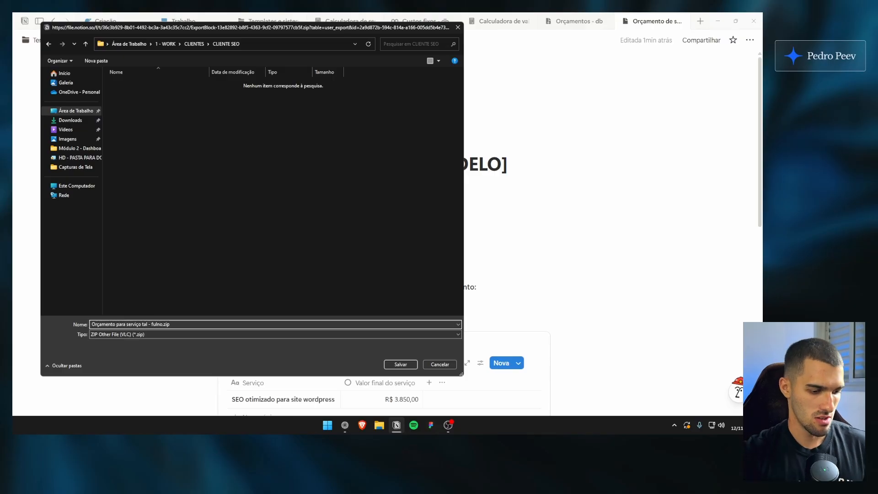
key("BackSpace")
key("BackSpace")
type("ano")
left_click(400, 364)
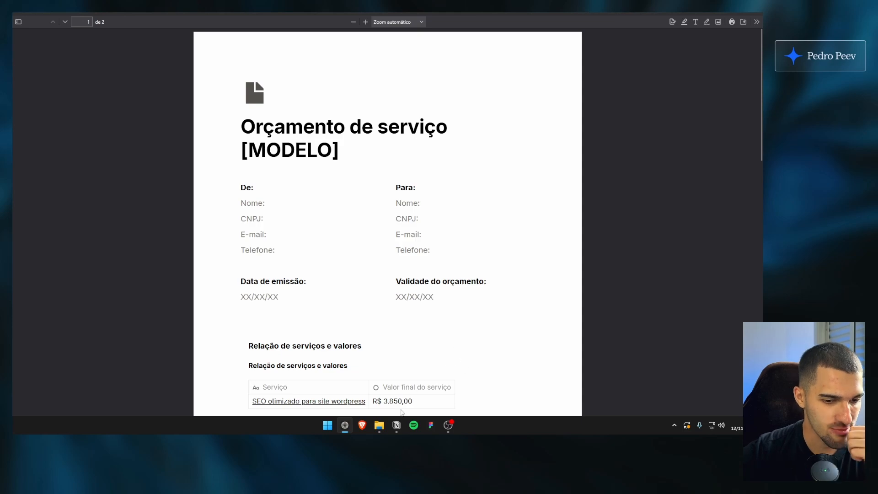
Compare the exported PDF with the Notion page and examine its title, sender and client fields and dates
left_click(396, 425)
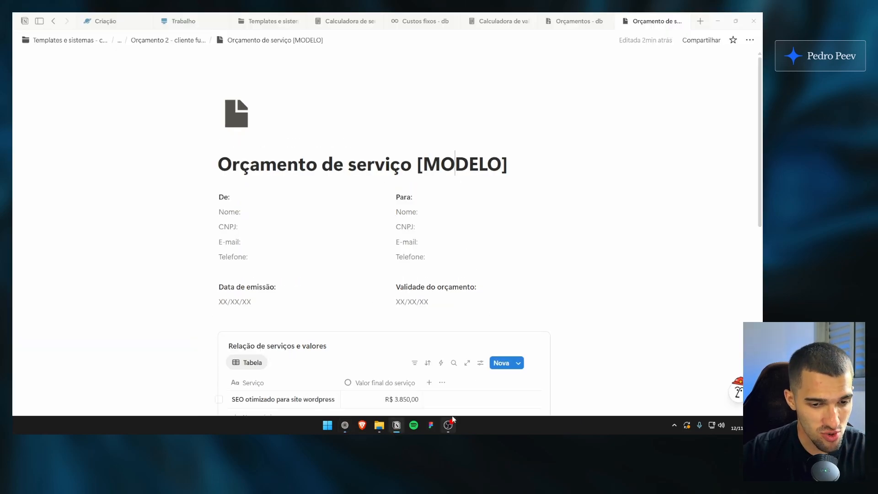
left_click(344, 426)
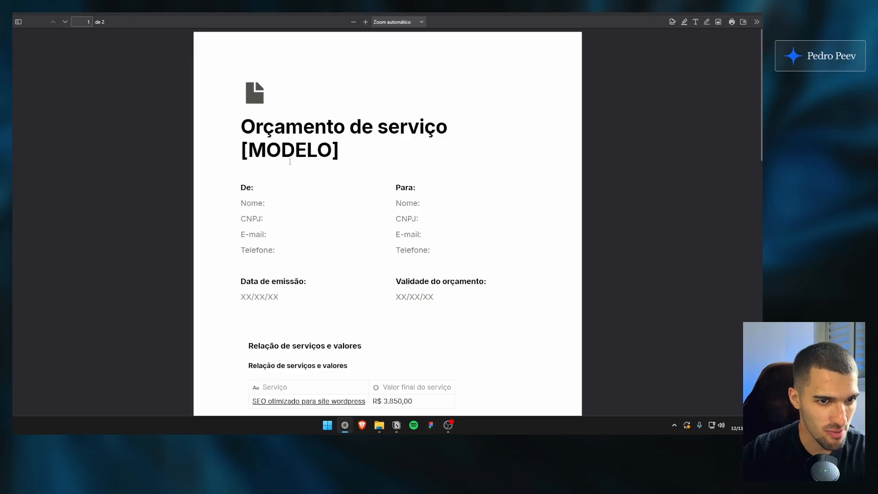
scroll(192, 155, "down", 3)
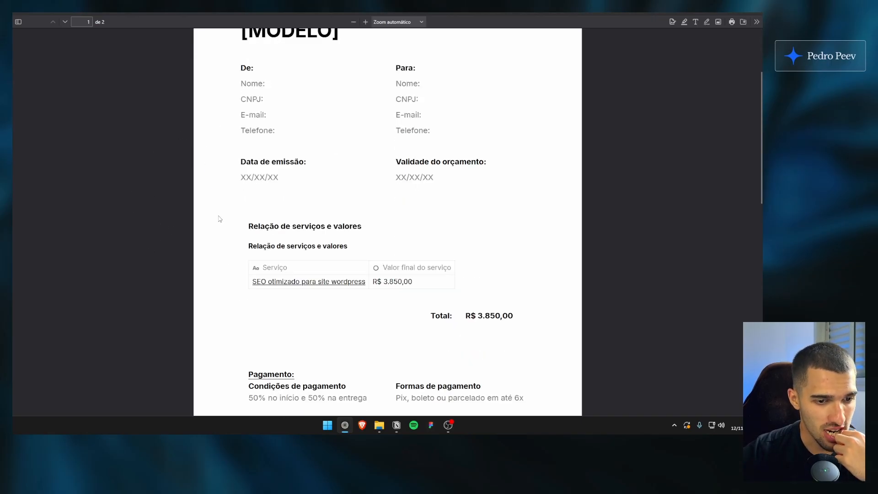
scroll(228, 183, "up", 3)
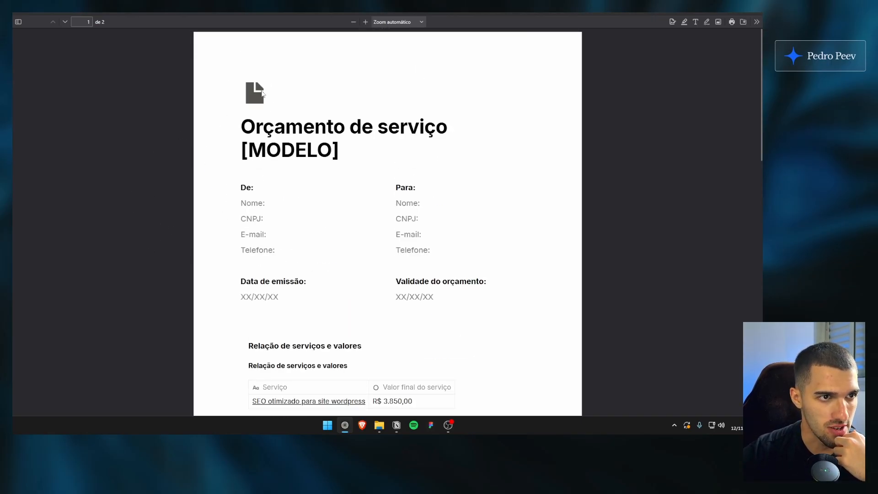
left_click_drag(276, 128, 280, 151)
left_click(376, 164)
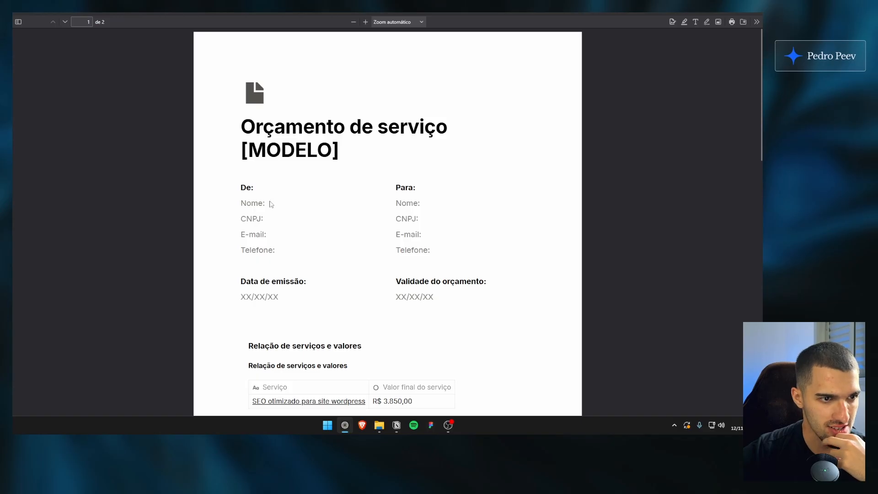
left_click_drag(255, 194, 276, 298)
left_click(372, 287)
Examine the PDF's Total, payment conditions and Observações section, and return to the services table
scroll(320, 191, "down", 3)
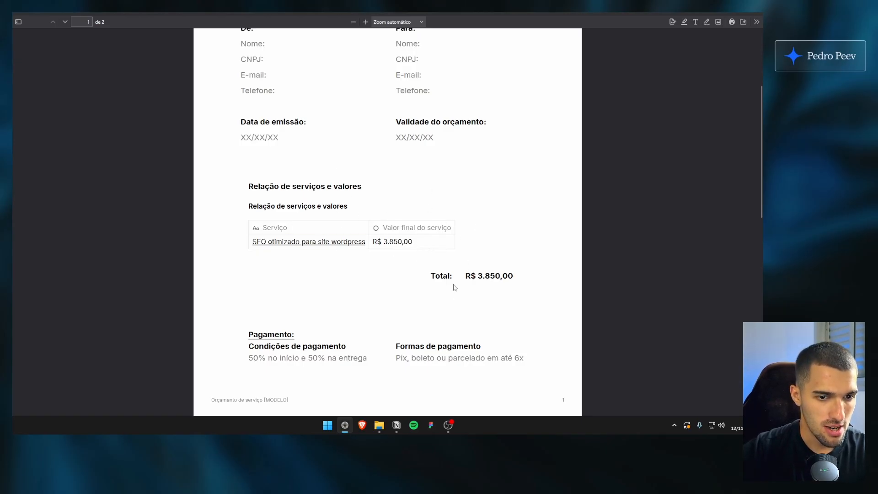
left_click_drag(443, 275, 525, 276)
left_click(474, 285)
scroll(349, 253, "down", 3)
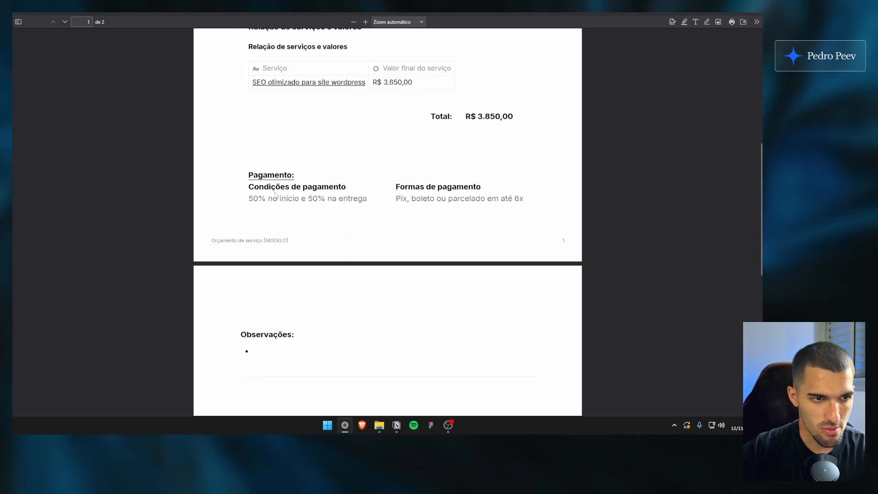
left_click_drag(262, 176, 488, 199)
left_click(367, 242)
scroll(366, 243, "down", 4)
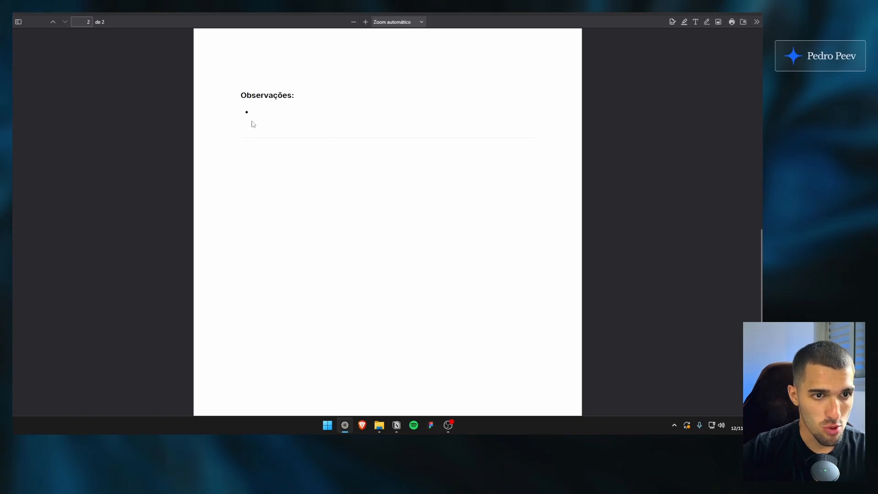
scroll(281, 276, "up", 3)
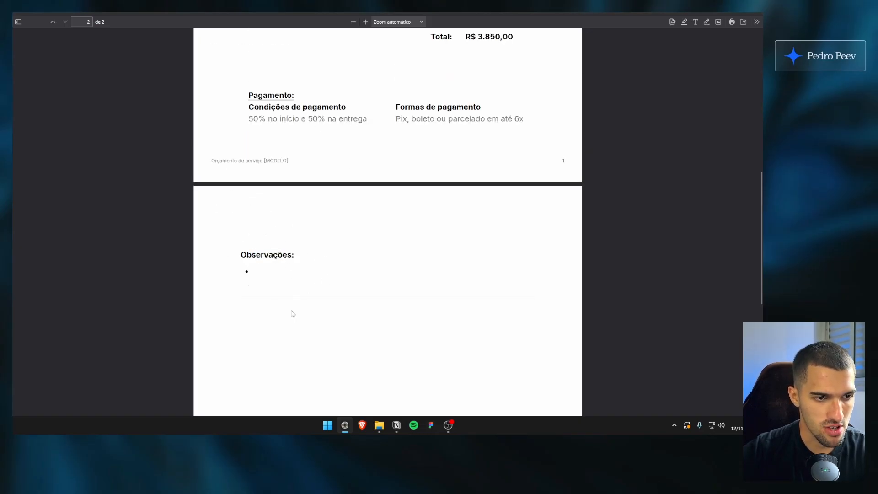
scroll(329, 318, "up", 2)
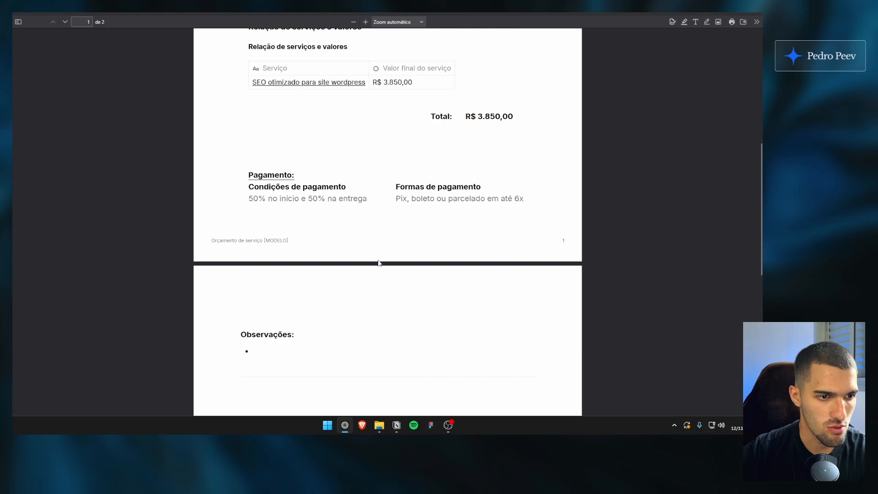
scroll(336, 285, "up", 3)
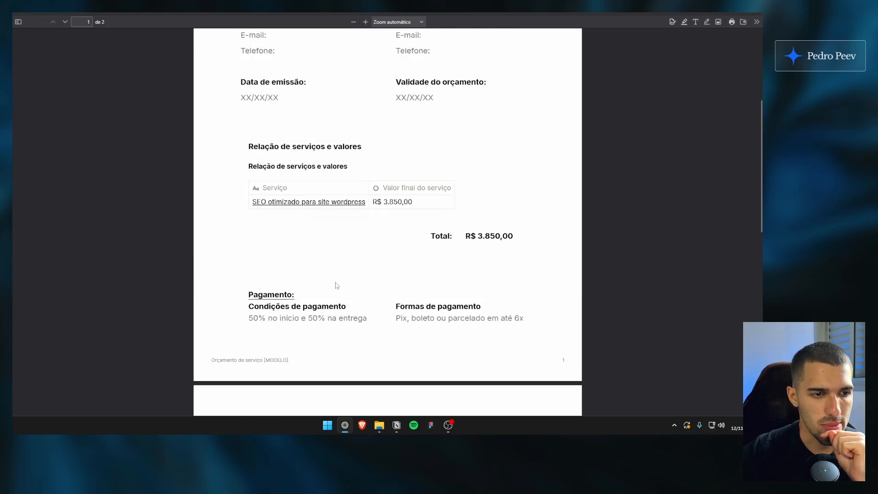
scroll(362, 267, "up", 2)
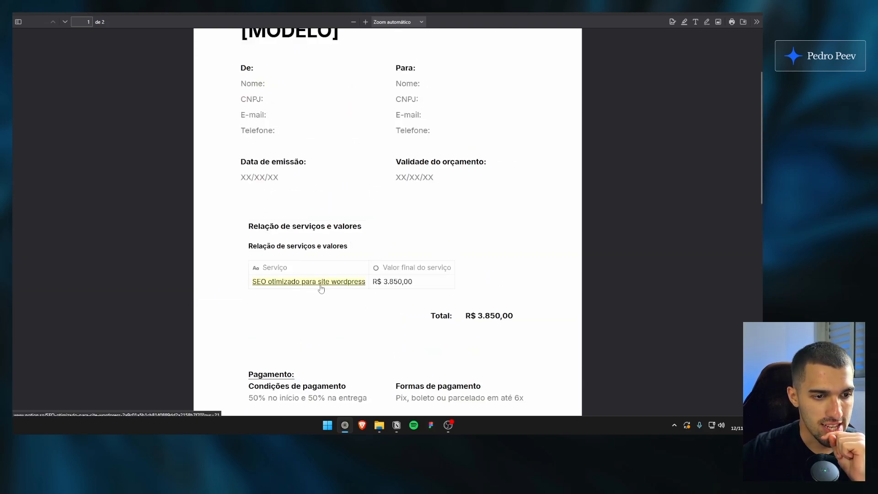
Check where the PDF's "SEO otimizado para site wordpress" link leads in a new browser tab and return to the PDF
middle_click(337, 285)
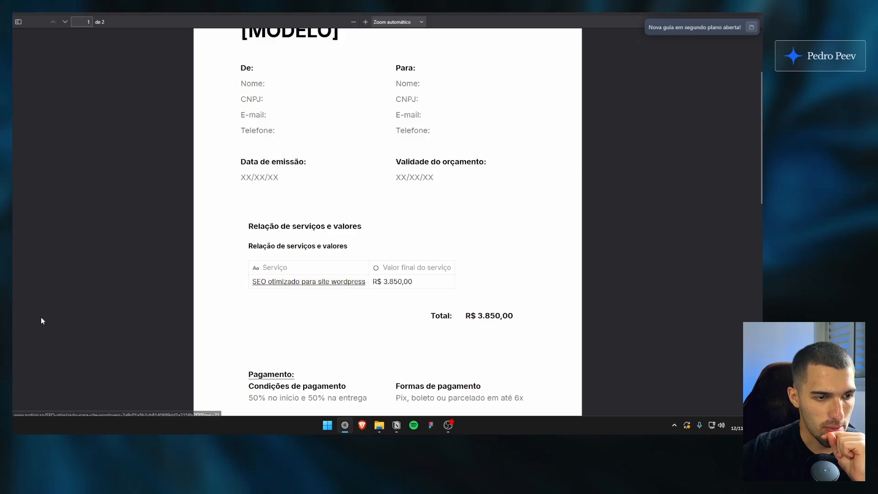
mouse_move(57, 331)
left_click(66, 388)
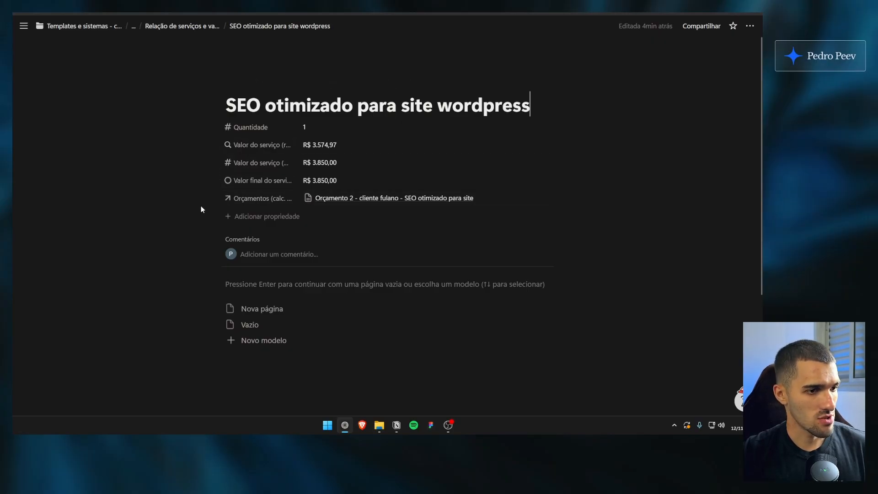
key("ctrl+Tab")
Look over the rest of the PDF once more and highlight the client's Para fields on its first page
scroll(173, 285, "down", 2)
left_click_drag(251, 206, 376, 207)
left_click(396, 256)
scroll(405, 320, "up", 4)
scroll(410, 323, "down", 10)
scroll(411, 325, "up", 6)
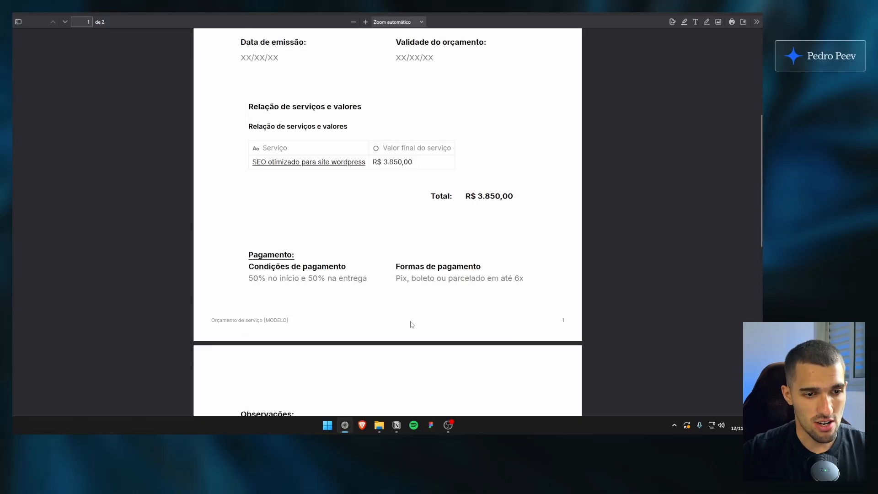
scroll(411, 324, "up", 5)
left_click_drag(413, 203, 481, 251)
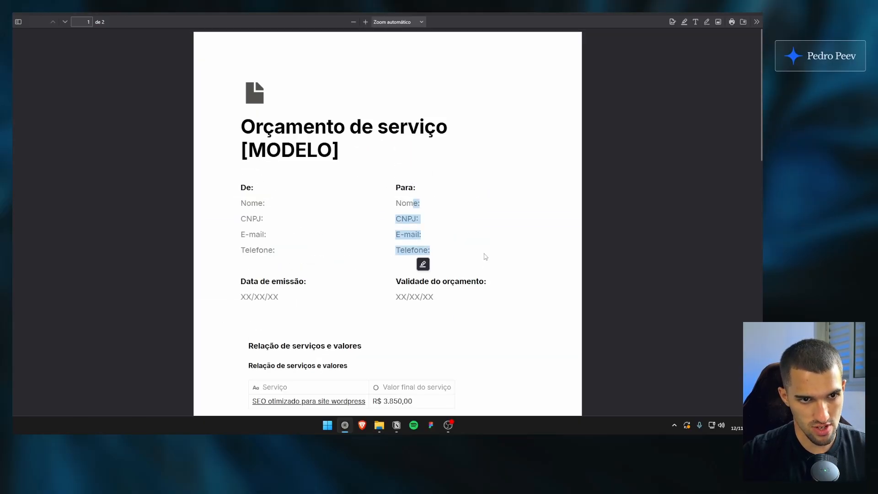
left_click(479, 246)
Switch back to Notion, publish the Orçamento de serviço [MODELO] page to the web and copy its site link
left_click(397, 425)
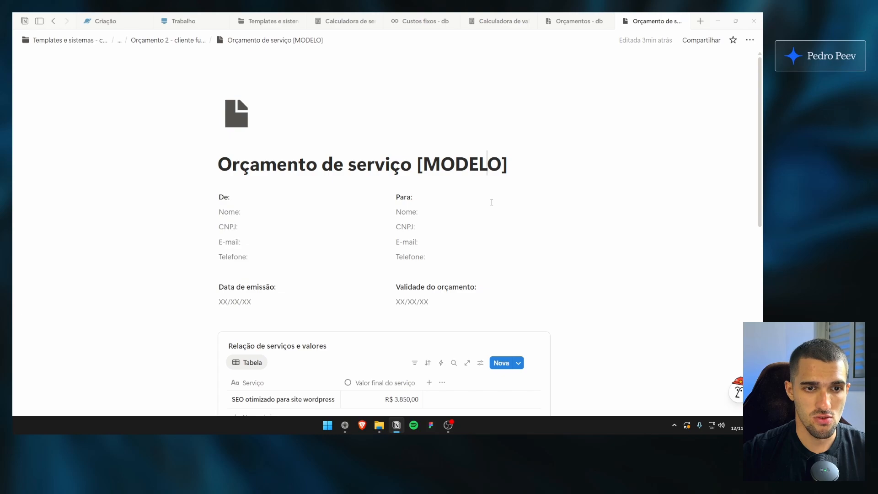
scroll(491, 202, "down", 4)
scroll(496, 199, "up", 4)
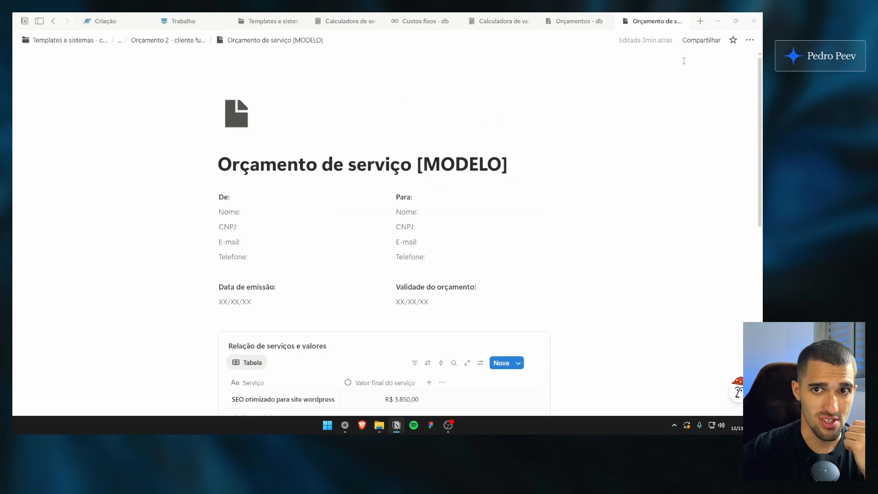
left_click(694, 41)
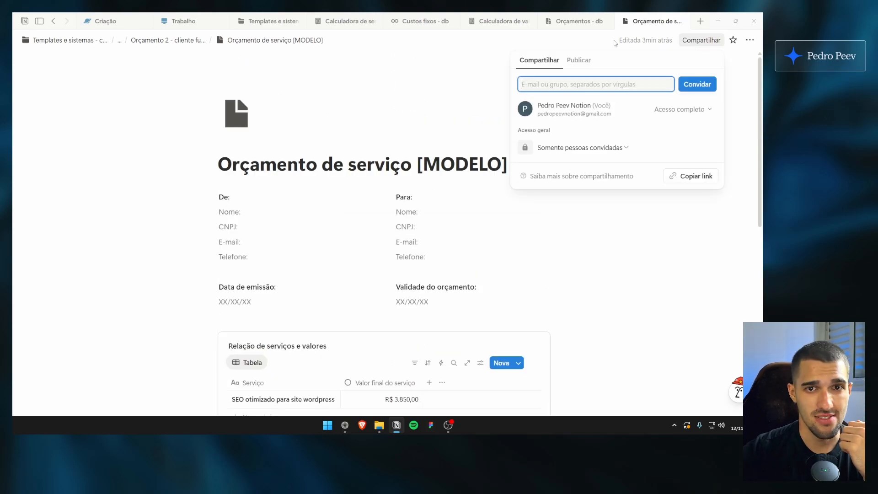
left_click(579, 60)
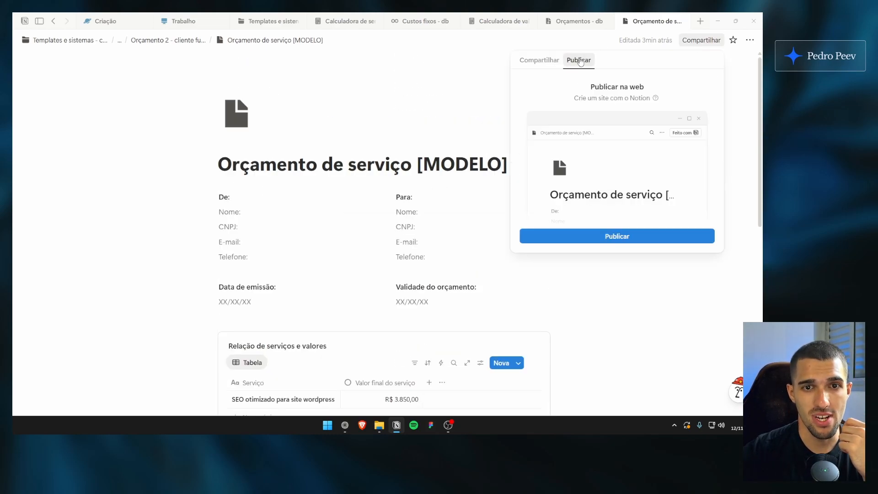
left_click(608, 237)
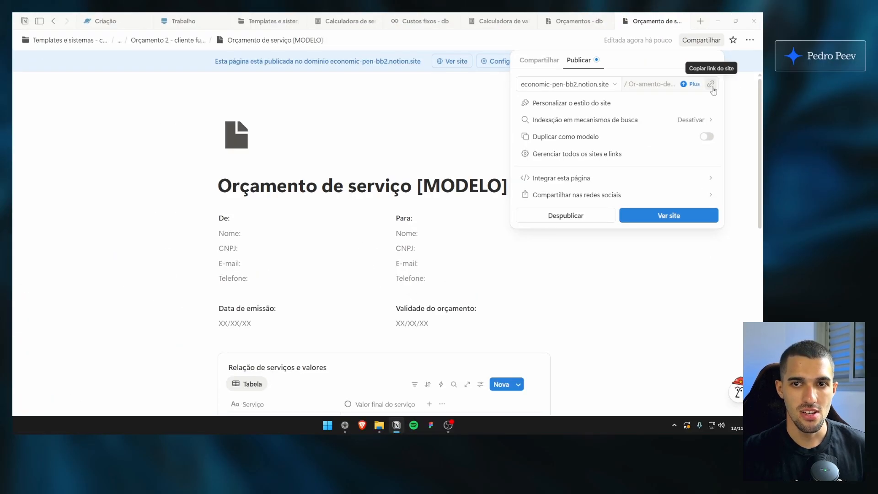
left_click(712, 86)
left_click(494, 207)
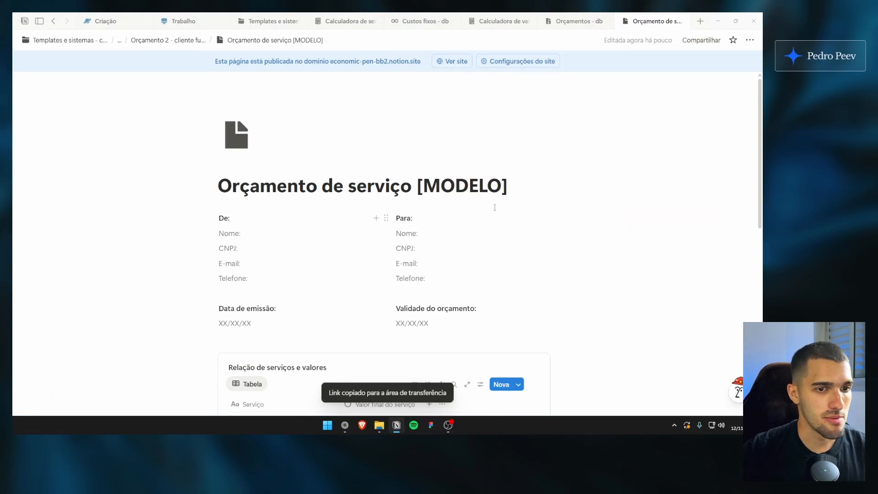
left_click(701, 40)
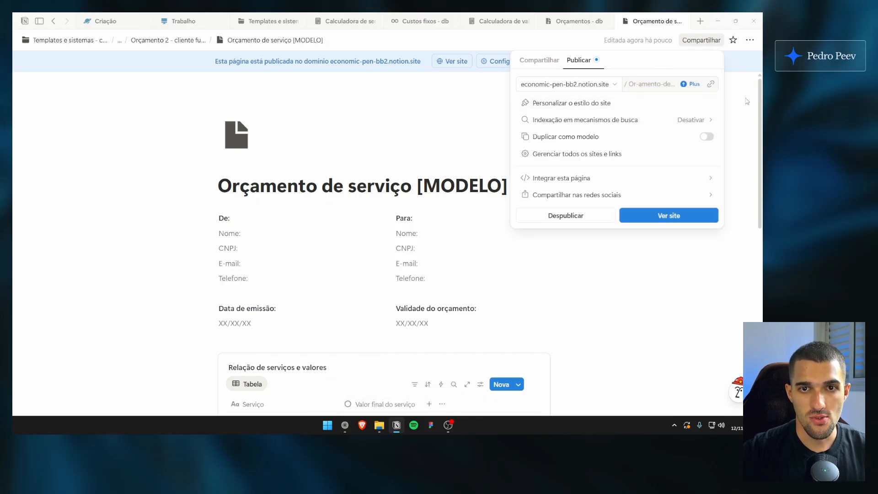
left_click(733, 84)
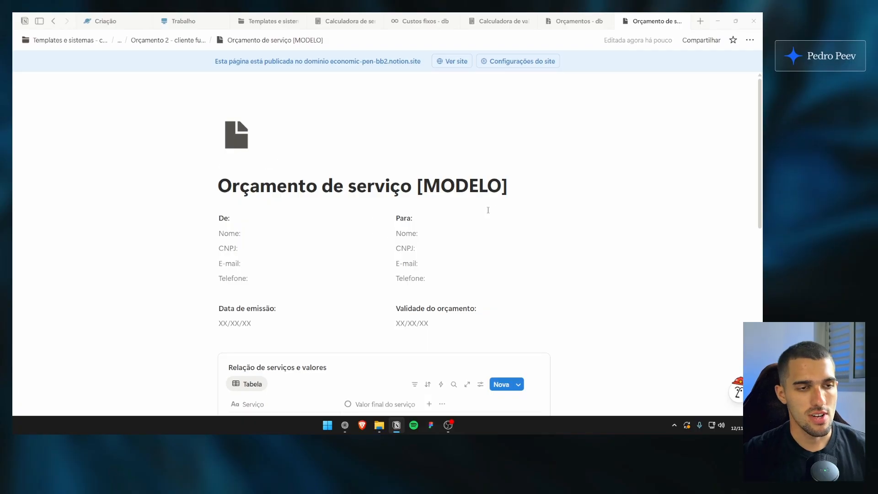
Look over the published quote page from header to Chamar whatsapp, then inspect and close the SEO otimizado para site wordpress entry
scroll(488, 209, "down", 5)
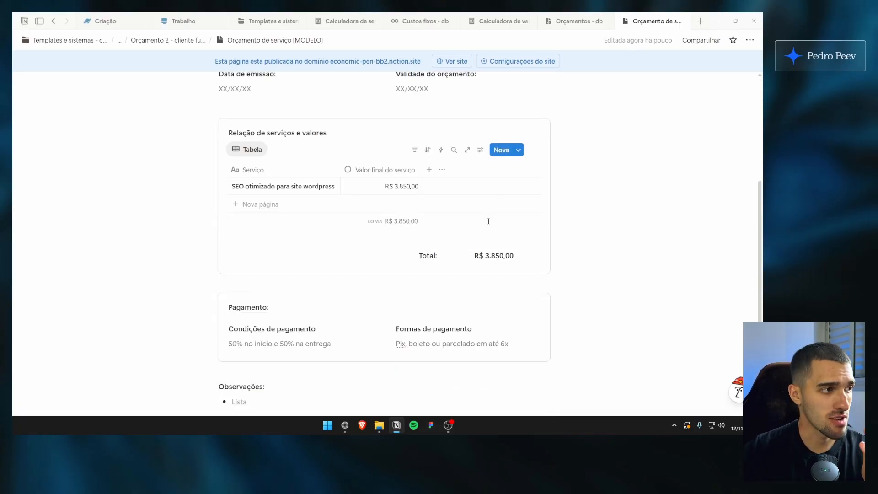
scroll(524, 256, "up", 3)
scroll(523, 263, "down", 6)
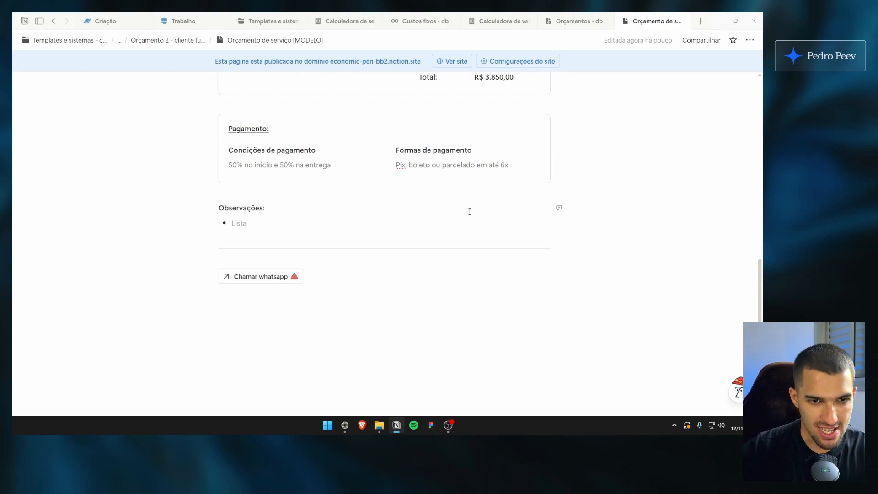
scroll(472, 211, "up", 10)
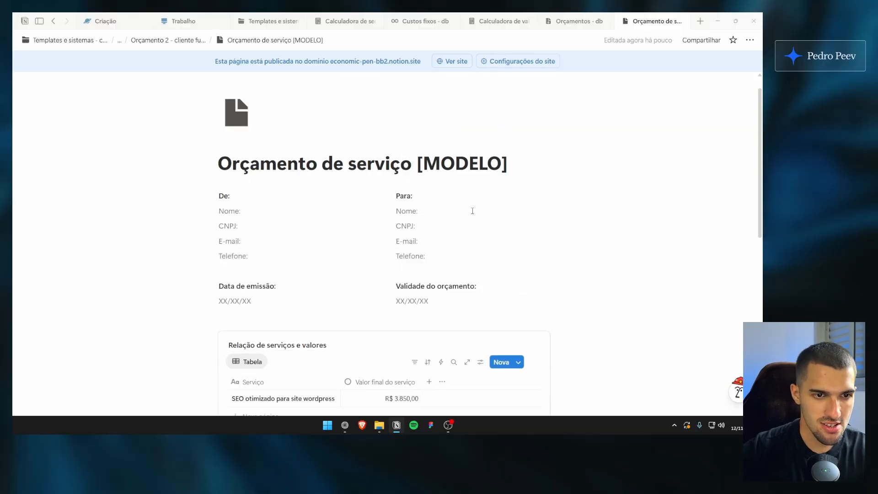
scroll(472, 211, "down", 2)
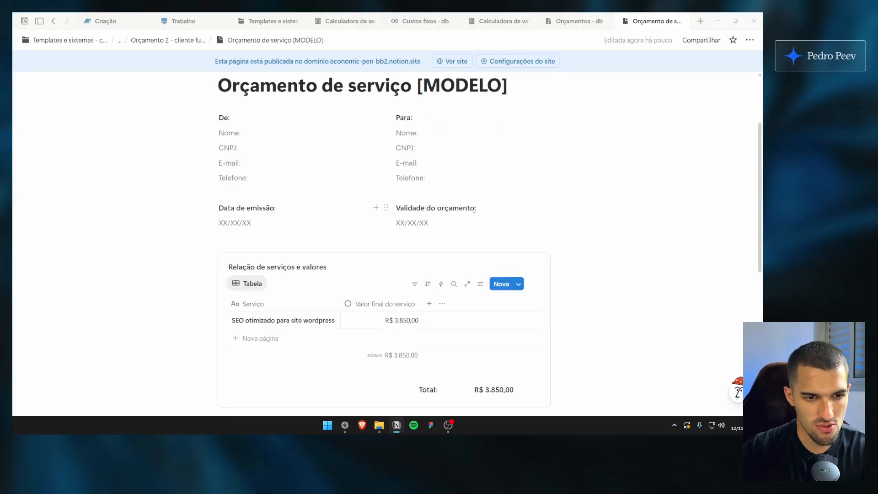
scroll(361, 248, "down", 1)
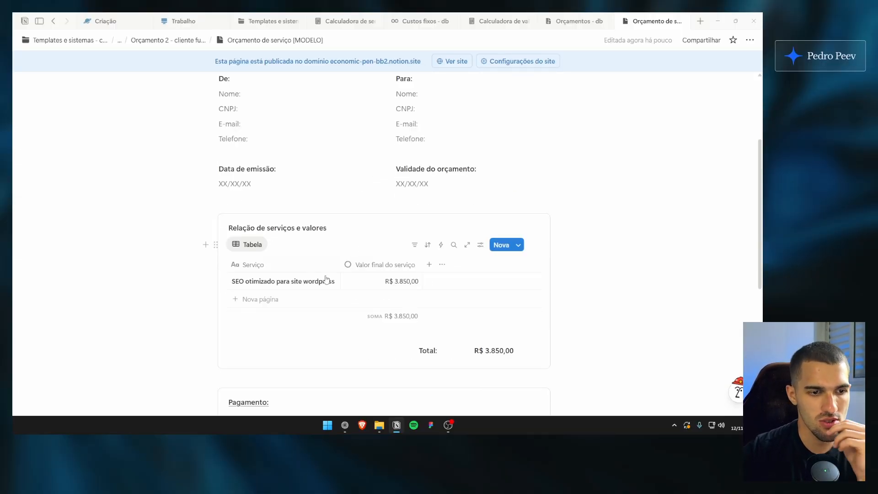
left_click(321, 280)
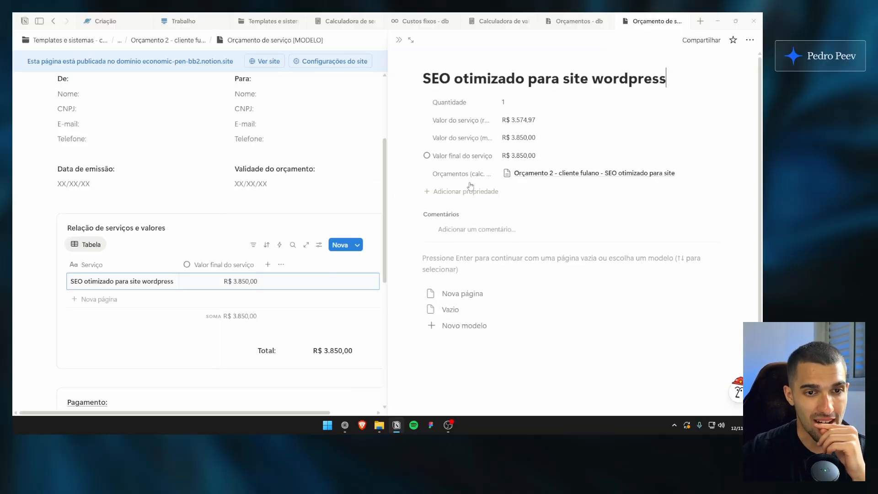
left_click(399, 40)
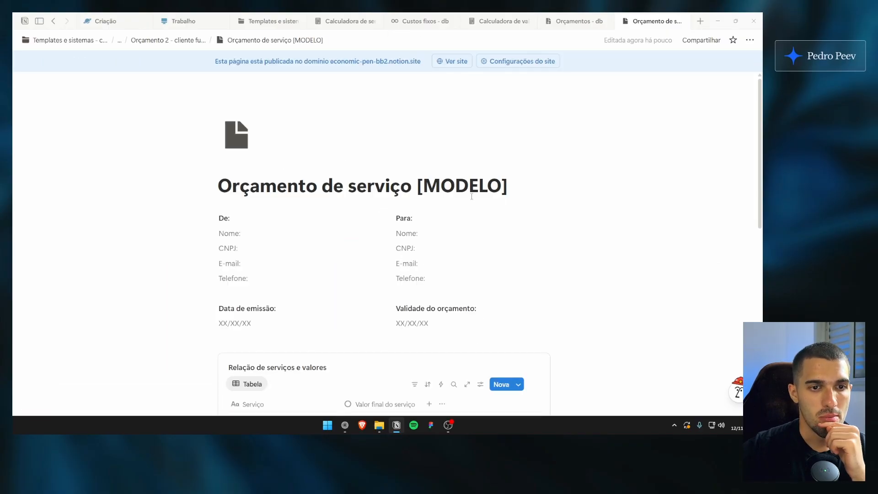
Close the quote document and review Orçamento 2's properties and the price and cost columns of Orçamentos - db
left_click(579, 23)
left_click(663, 22)
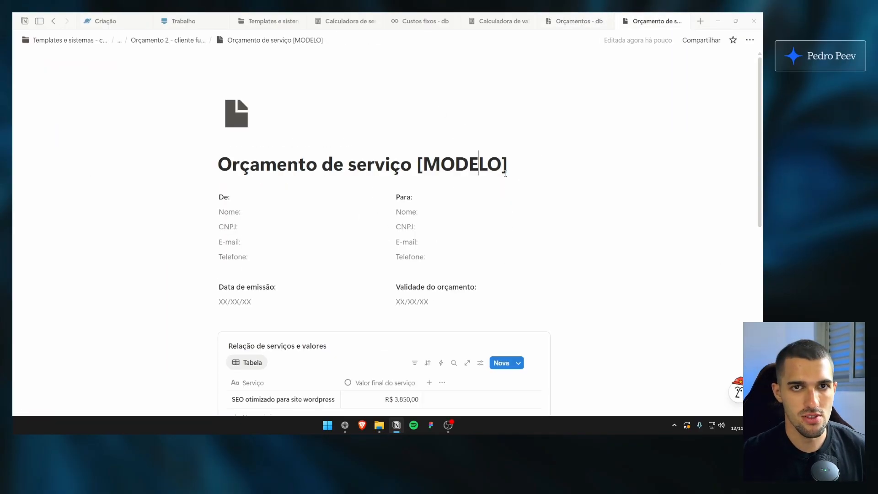
key("ctrl+w")
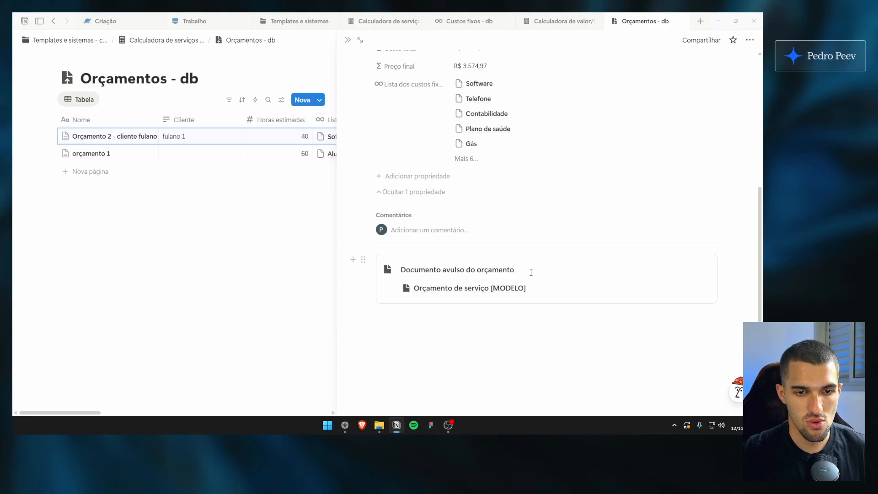
scroll(495, 282, "up", 5)
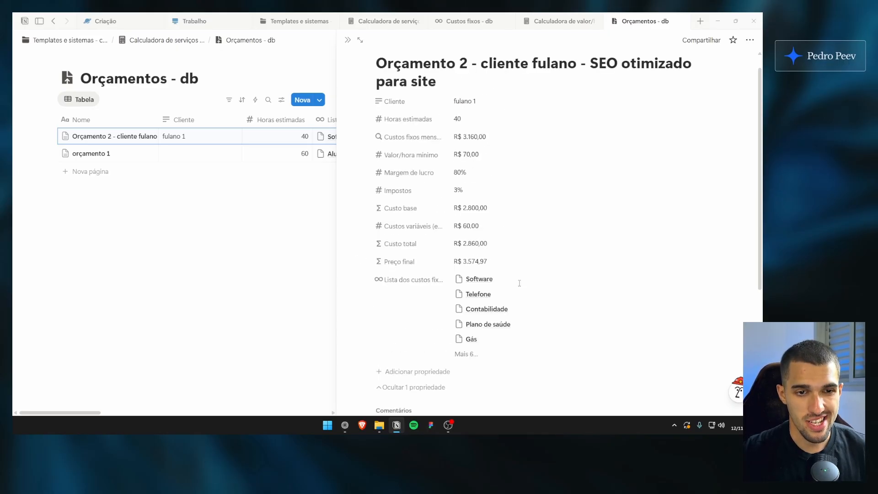
left_click(288, 206)
scroll(314, 163, "right", 10)
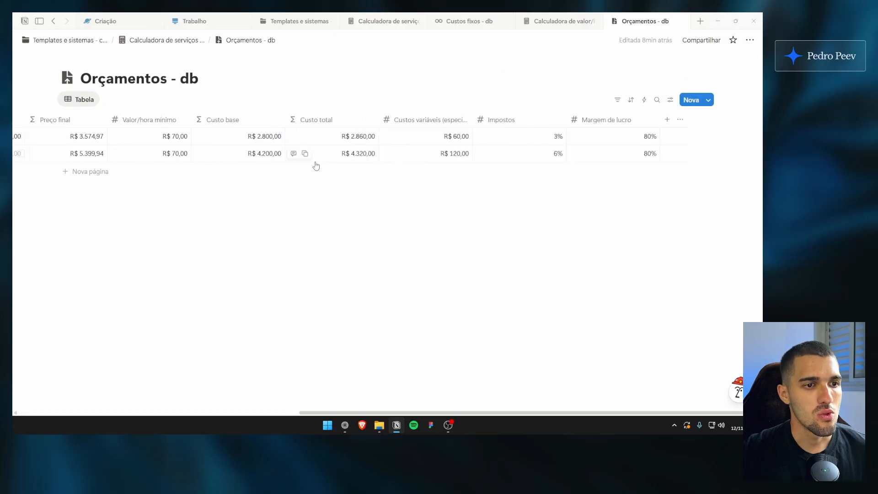
scroll(440, 272, "left", 10)
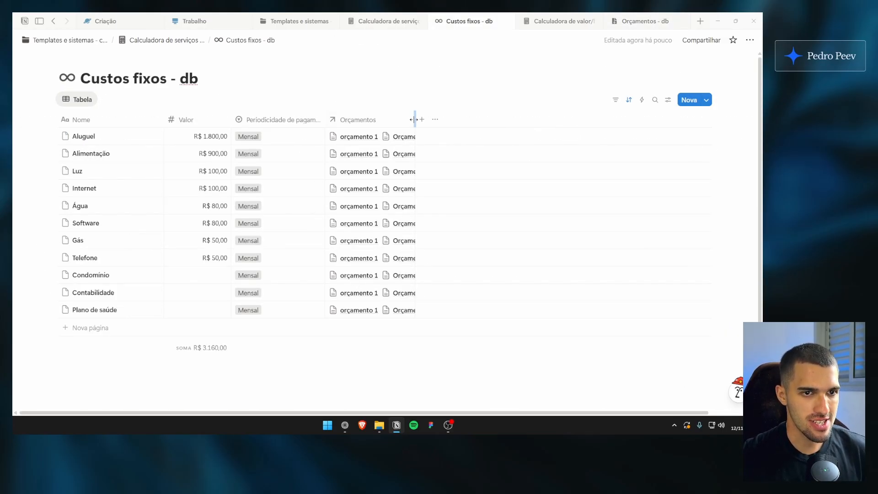
Widen the Orçamentos column in Custos fixos - db and check the Aluguel record's linked quotes
left_click_drag(413, 119, 434, 124)
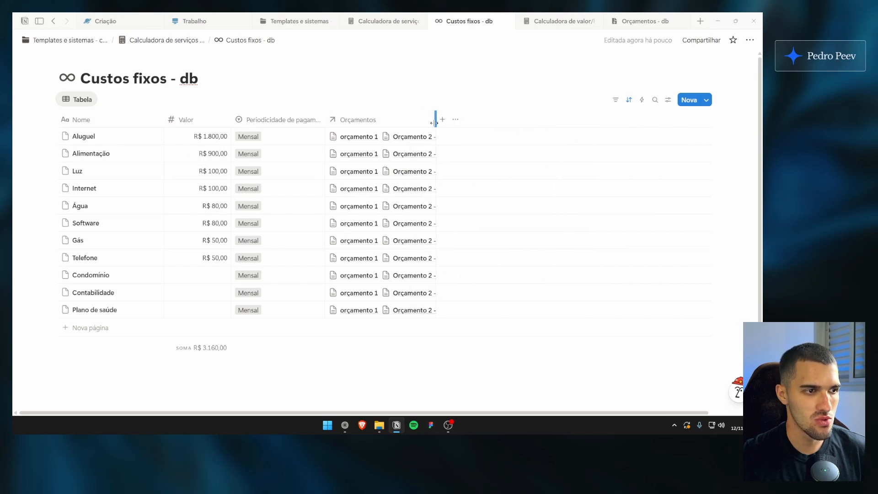
left_click(143, 136)
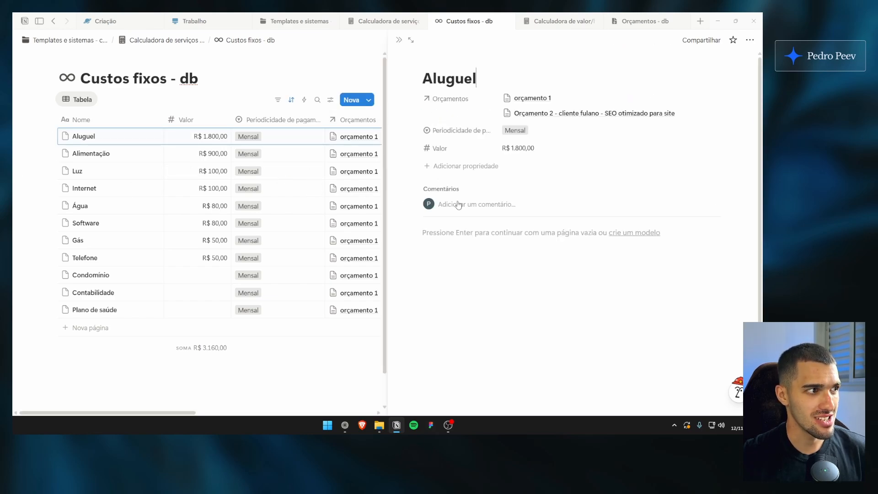
left_click(399, 40)
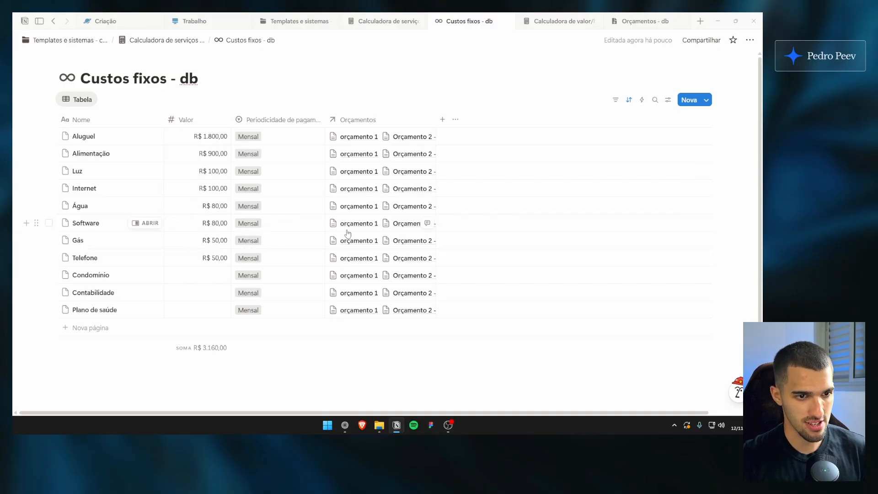
Unlink Orçamento 2 from the Software fixed cost in Custos fixos - db
left_click(386, 229)
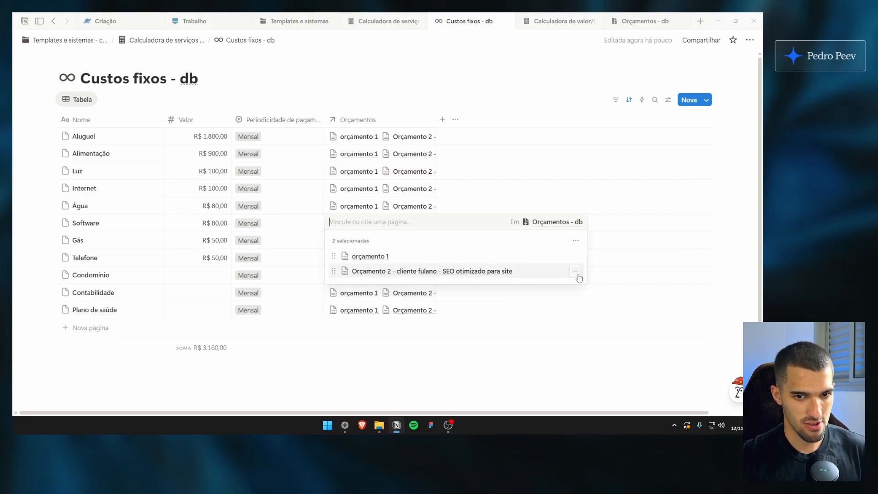
left_click(574, 271)
key("Escape")
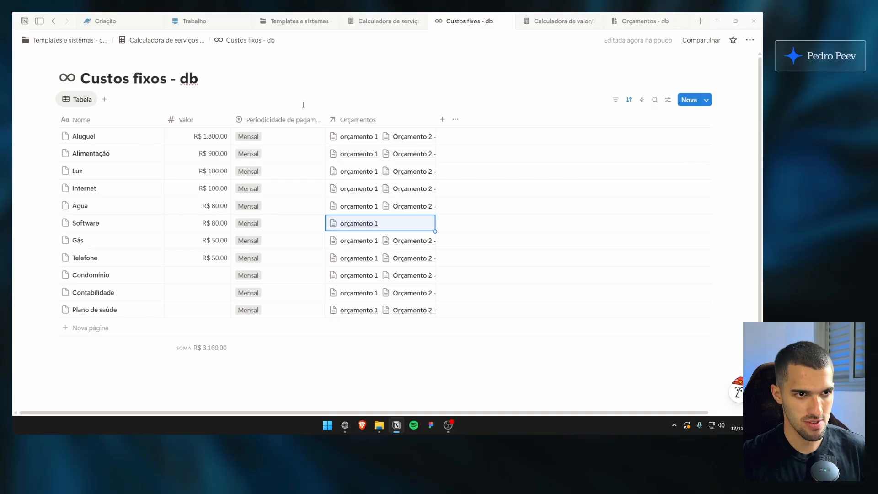
Compare the Custos fixos mensais values of both quotes in Orçamentos - db against the linked fixed costs
left_click(642, 21)
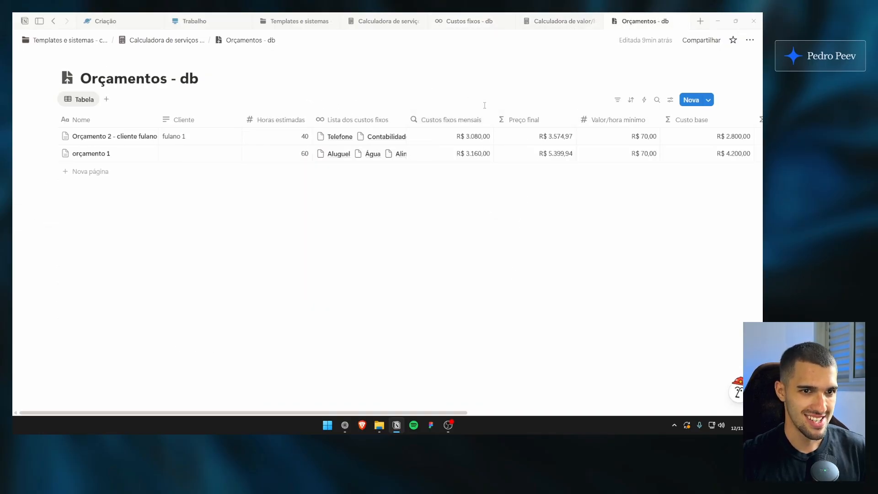
mouse_move(504, 116)
left_mouse_down()
mouse_move(357, 153)
mouse_move(511, 168)
left_mouse_up()
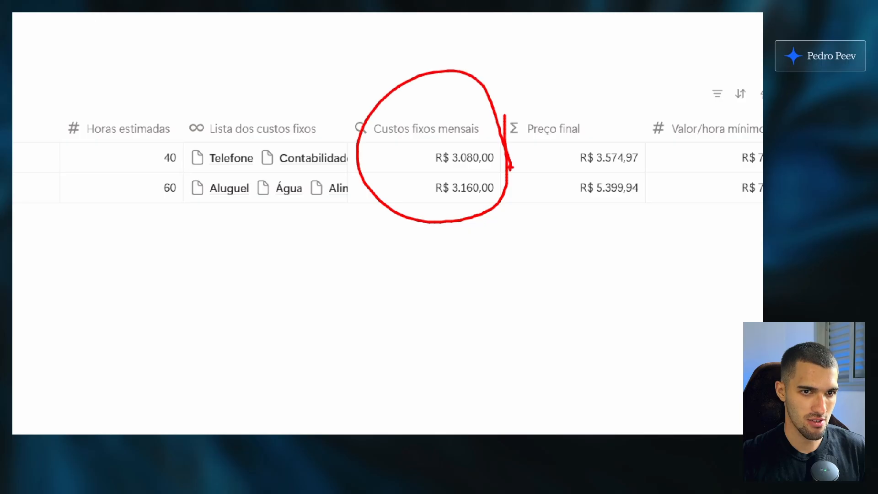
left_click(469, 21)
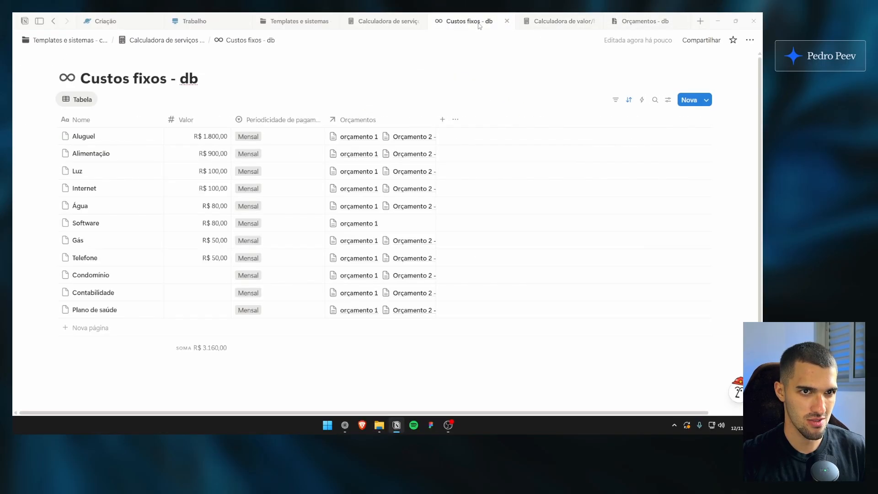
left_click(637, 22)
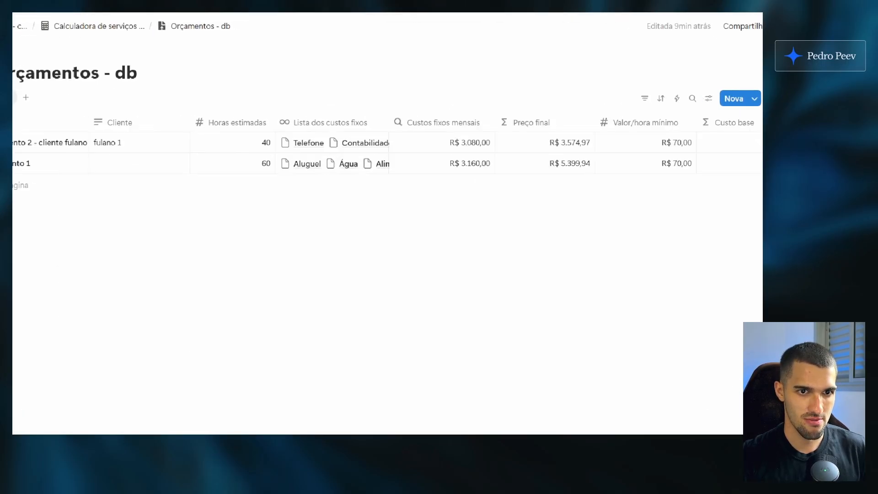
mouse_move(426, 157)
left_mouse_down()
mouse_move(457, 222)
mouse_move(441, 255)
left_mouse_up()
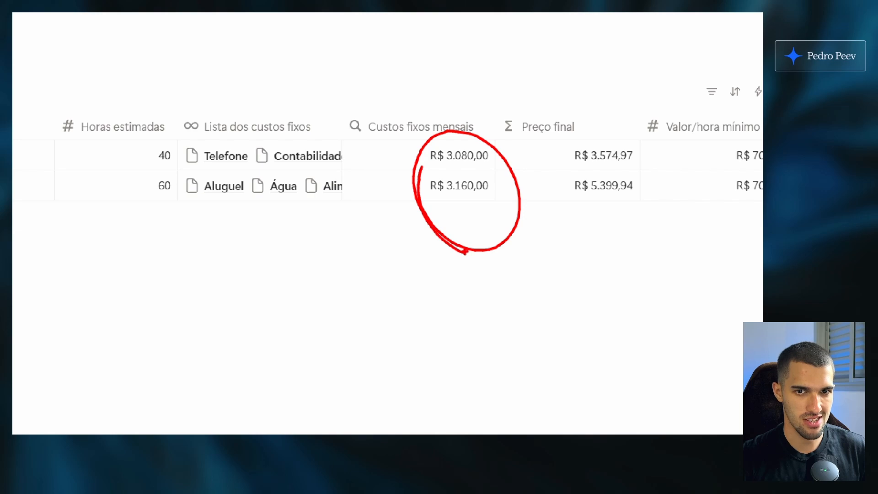
Link Orçamento 2 to the Software fixed cost again and return to Orçamentos - db to check the monthly costs
left_click(469, 22)
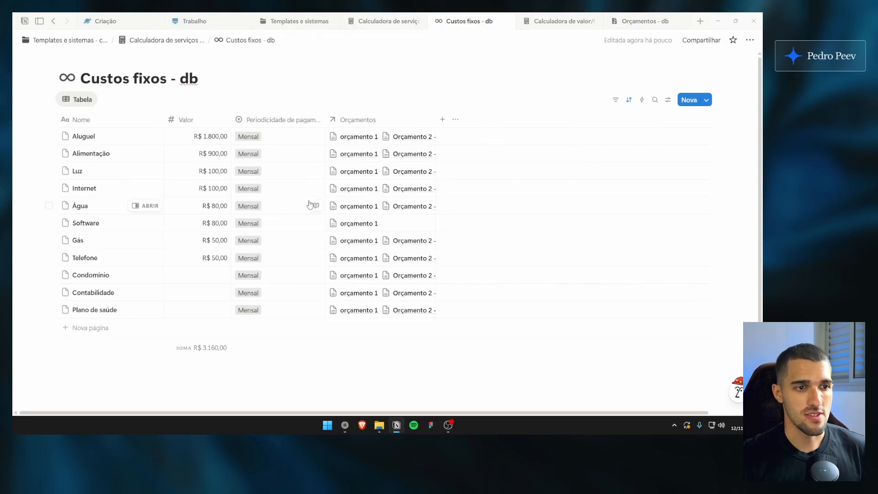
left_click(405, 225)
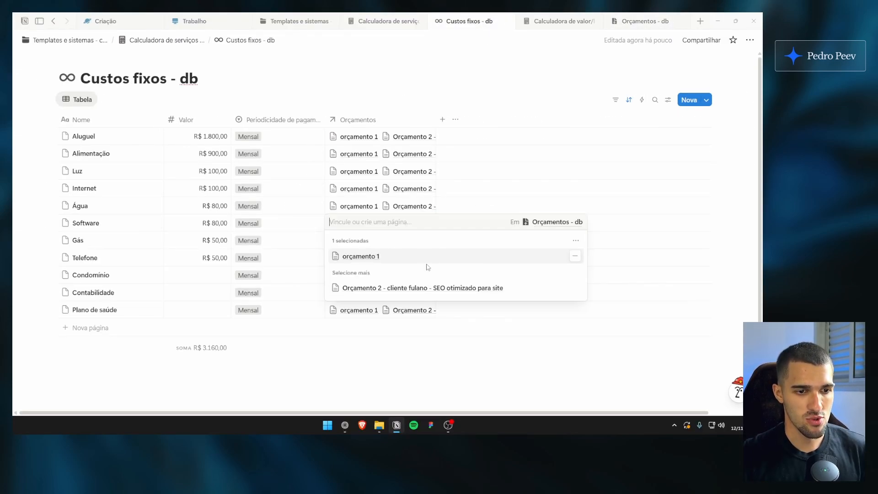
left_click(402, 286)
key("Escape")
left_click(625, 27)
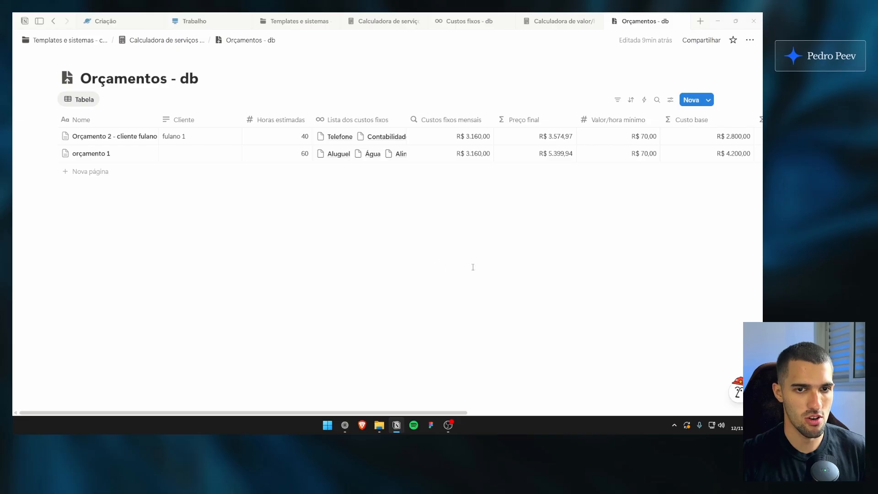
Review the Orçamento 2 record's properties, linked fixed costs and attached quote document, and close it
left_click(141, 135)
scroll(488, 250, "down", 5)
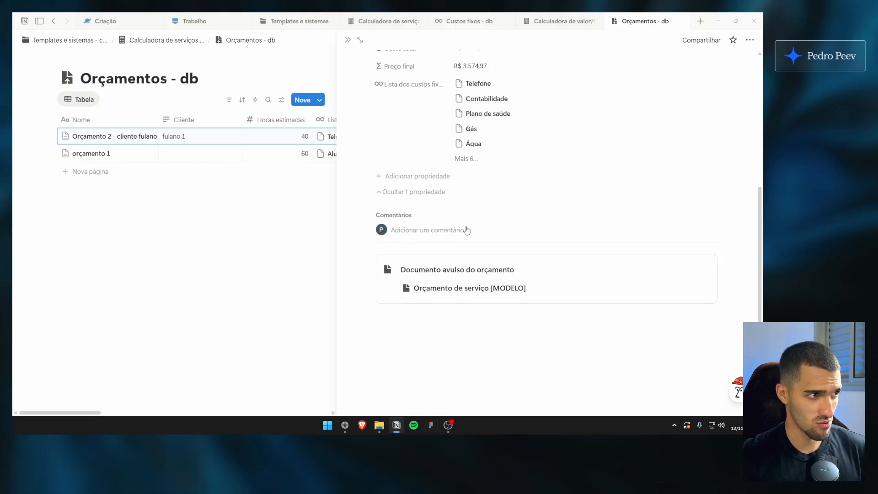
scroll(488, 250, "up", 3)
scroll(488, 250, "up", 2)
left_click(348, 39)
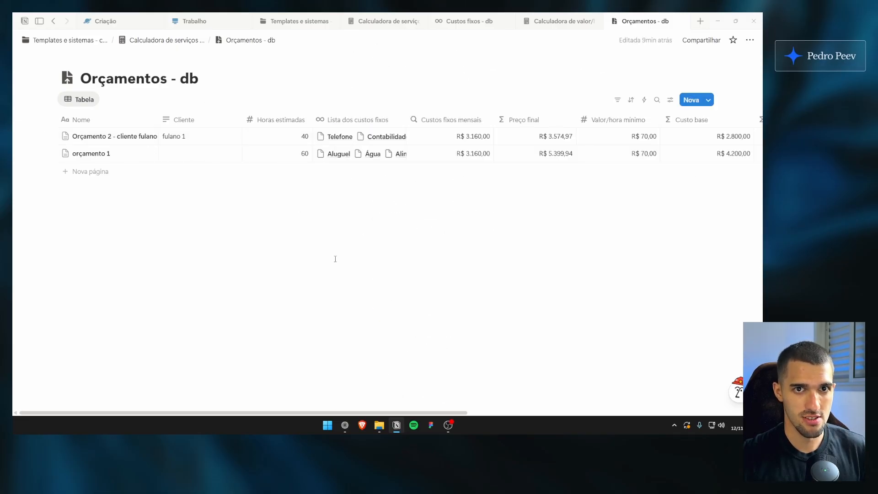
Close the Orçamentos - db, Calculadora de valor/hora and Custos fixos - db pages to return to the Calculadora de serviços - início page
key("ctrl+w")
scroll(350, 188, "down", 2)
scroll(366, 182, "up", 2)
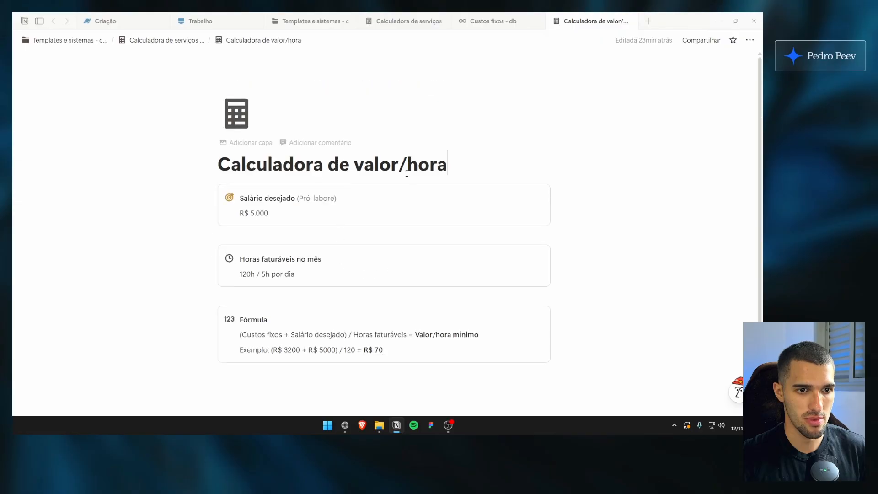
key("ctrl+w")
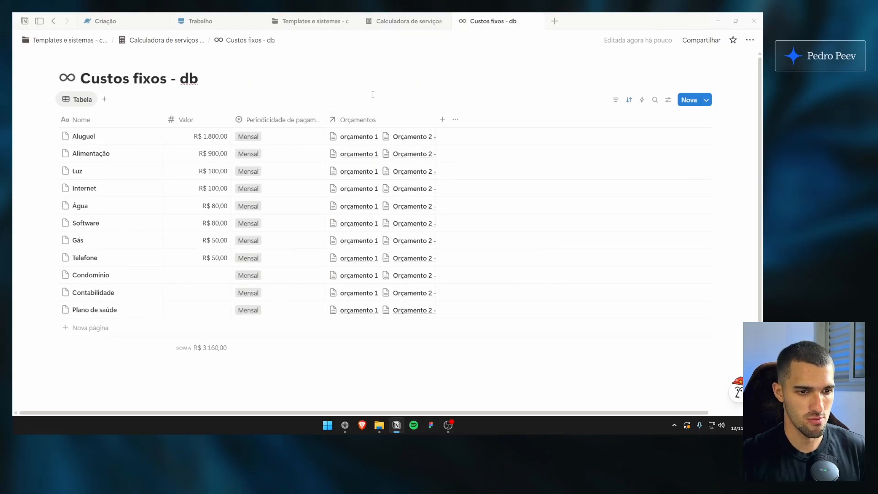
key("ctrl+w")
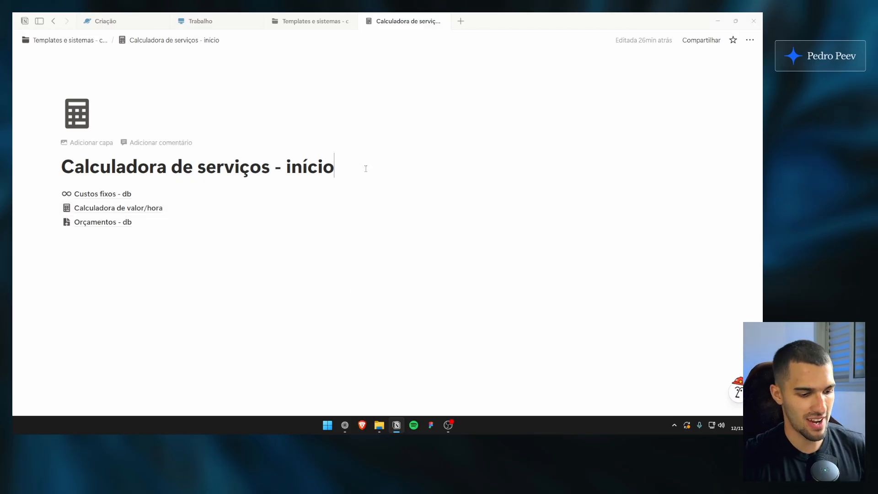
Insert a callout beneath the page title with the bold heading Navegação and a map icon
key("Return")
type("/")
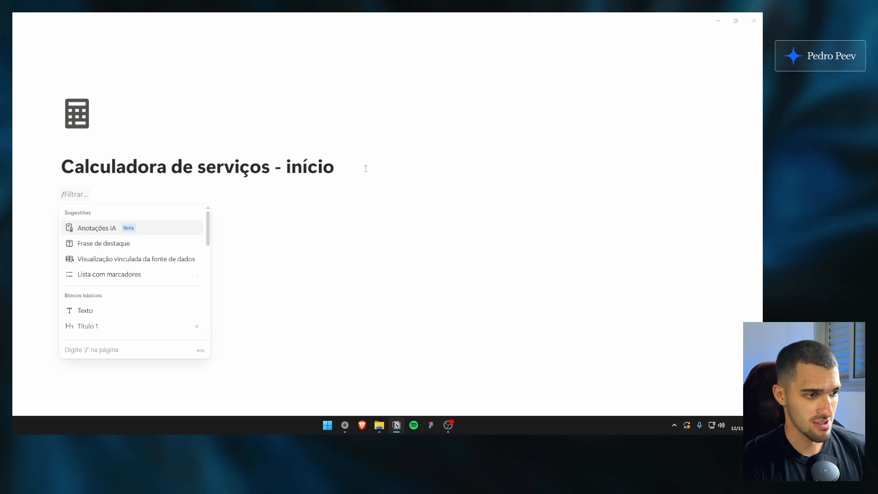
type("callout")
key("Return")
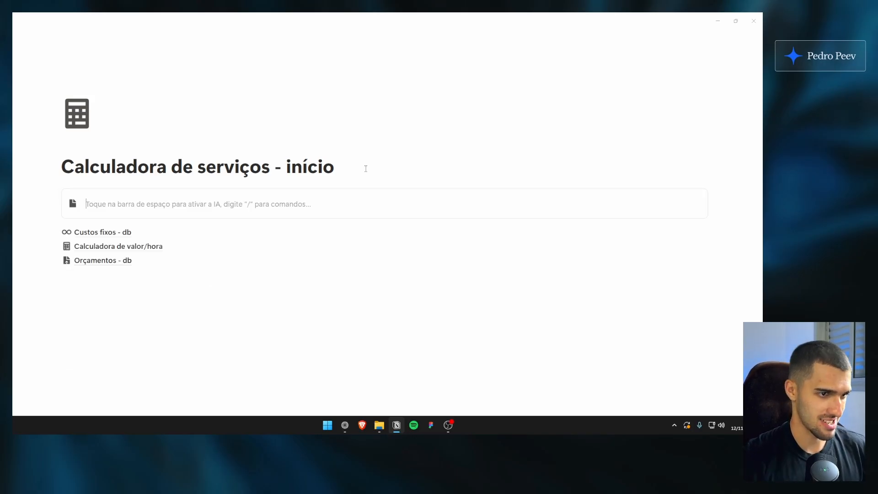
type("Navegação")
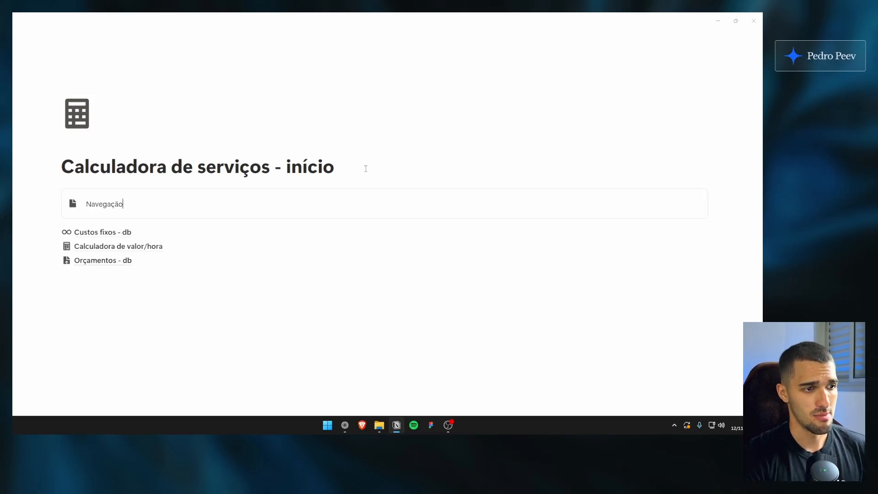
key("ctrl+a")
key("ctrl+b")
left_click(137, 204)
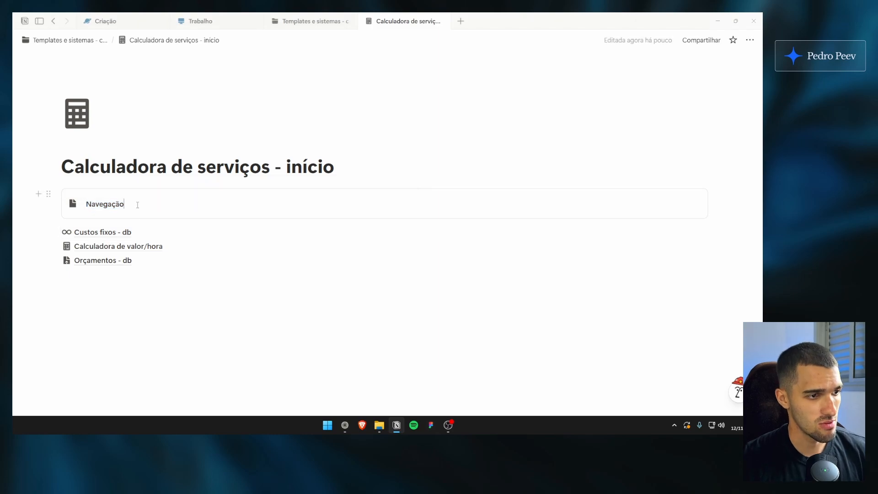
left_click(73, 204)
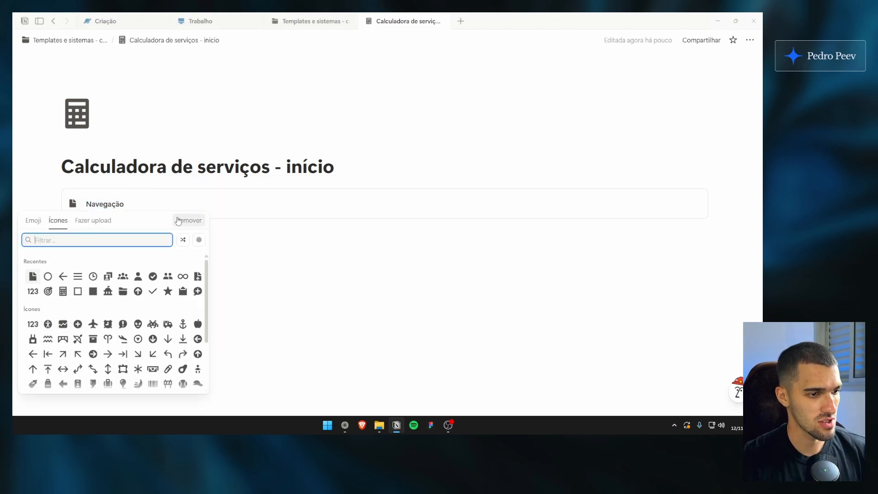
type("maps")
left_click(35, 278)
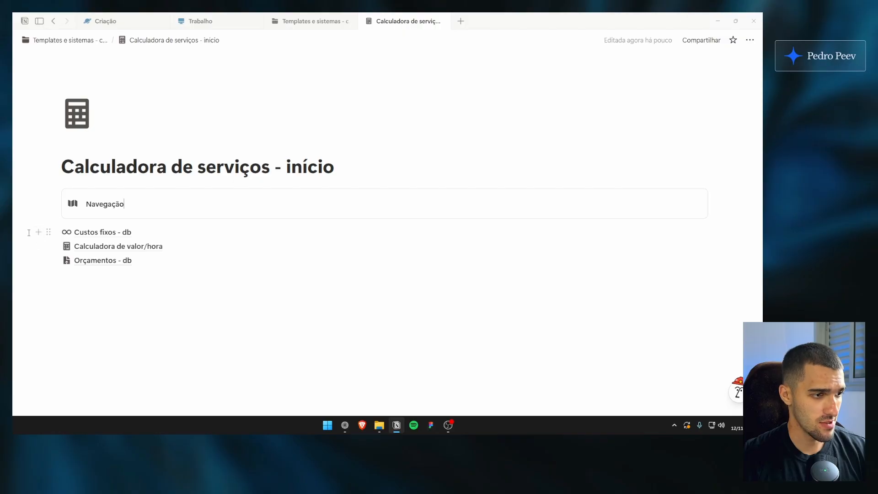
Move the Custos fixos - db, Calculadora de valor/hora and Orçamentos - db page links into the Navegação callout
left_click(63, 274)
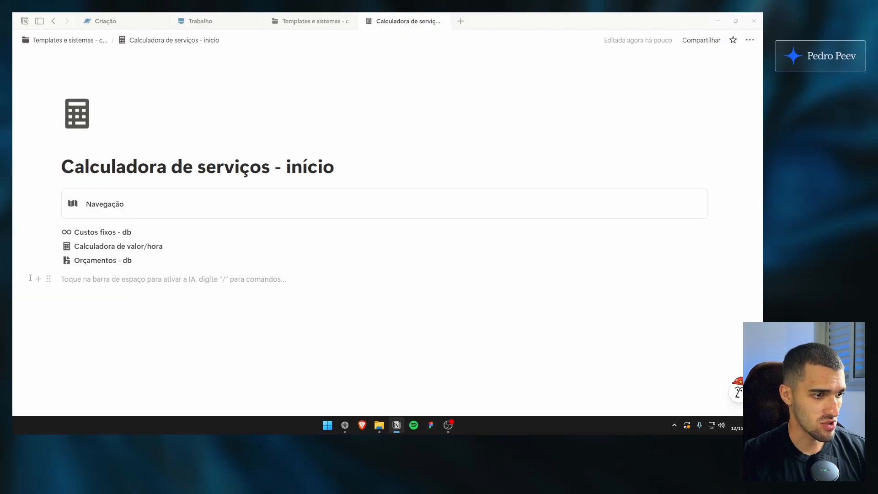
left_click_drag(729, 275, 676, 240)
left_click_drag(48, 232, 138, 210)
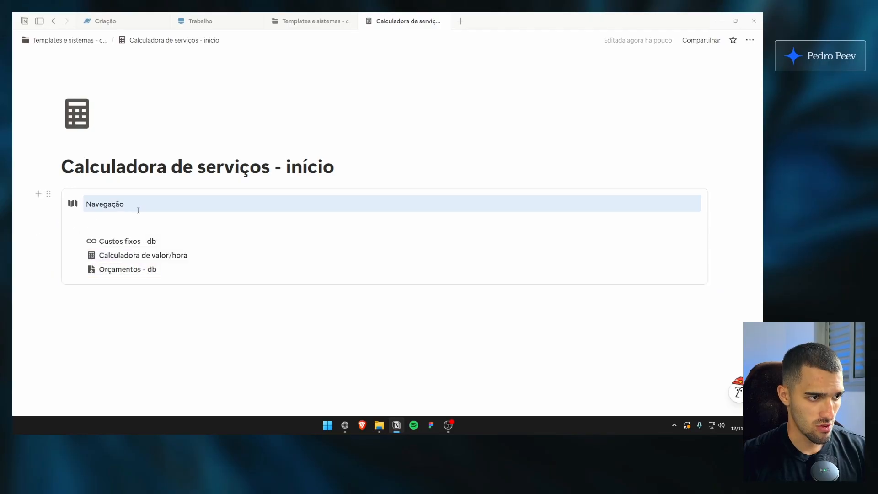
Insert a button named Novo orçamento under the Navegação heading, above the page links
left_click(132, 221)
type("/bot")
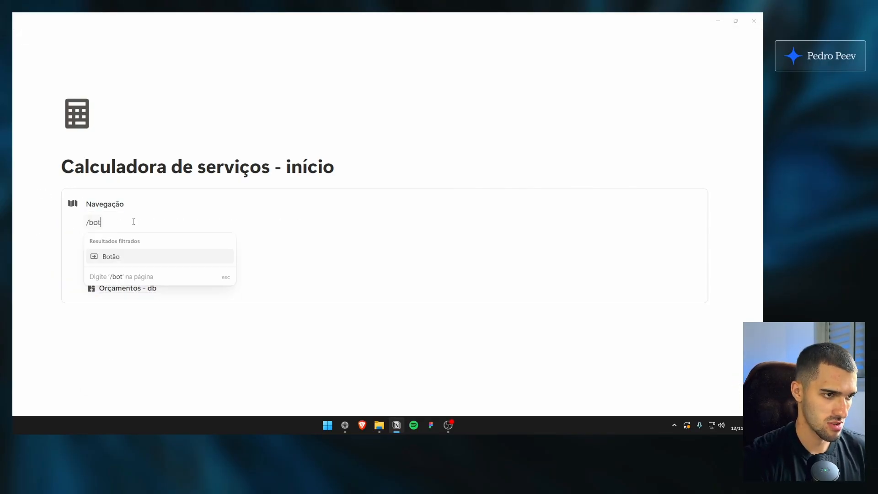
left_click(111, 256)
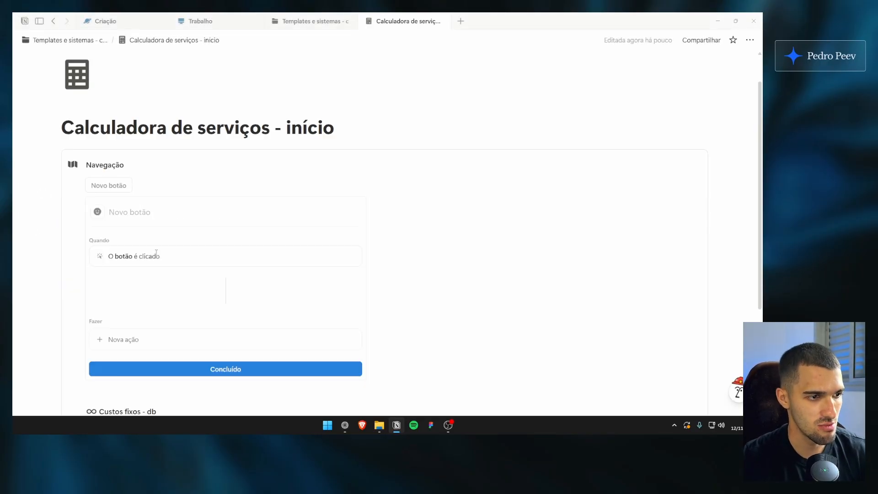
type("Novo orçamento")
Give the Novo orçamento button the document plus icon and close its settings
left_click(98, 172)
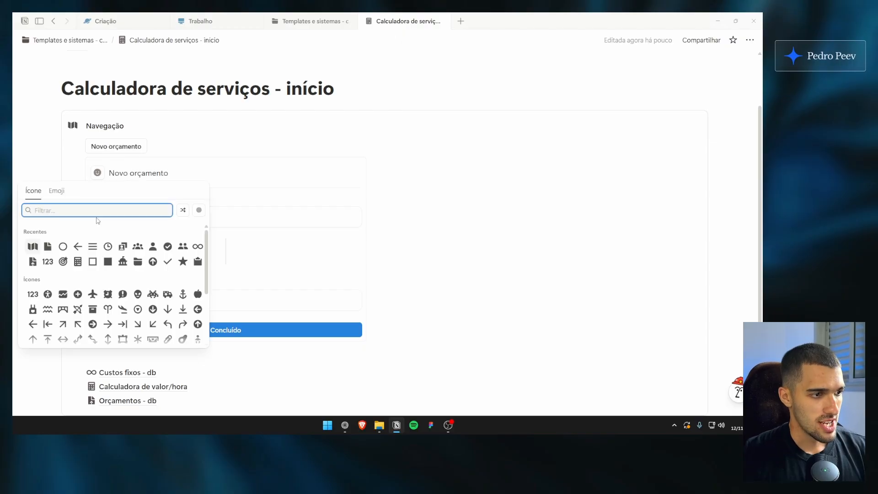
left_click(106, 212)
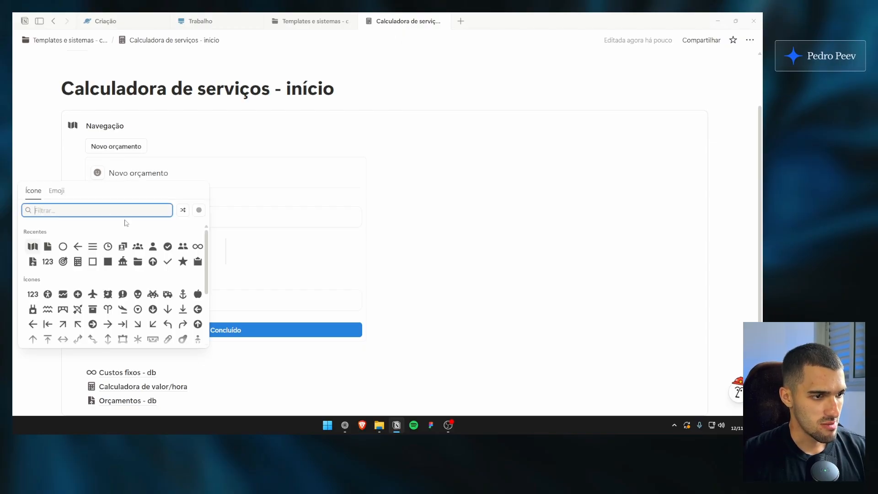
left_click(120, 221)
left_click(123, 210)
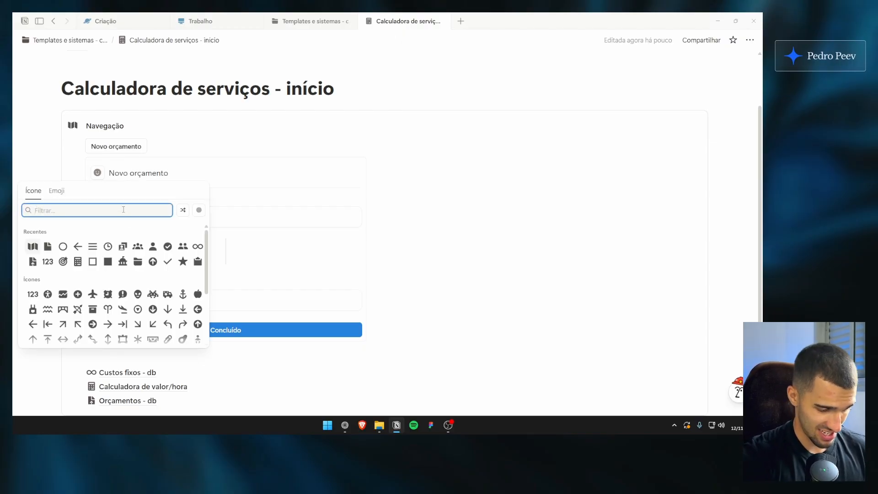
type("doc")
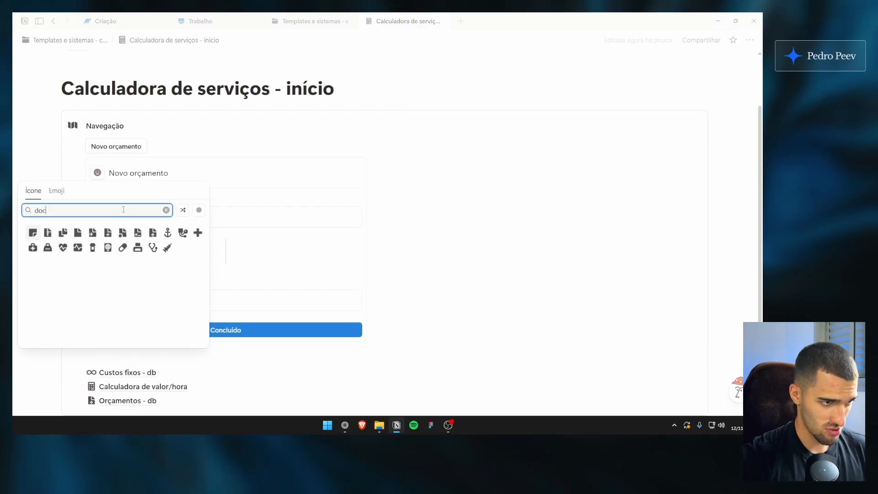
left_click(109, 235)
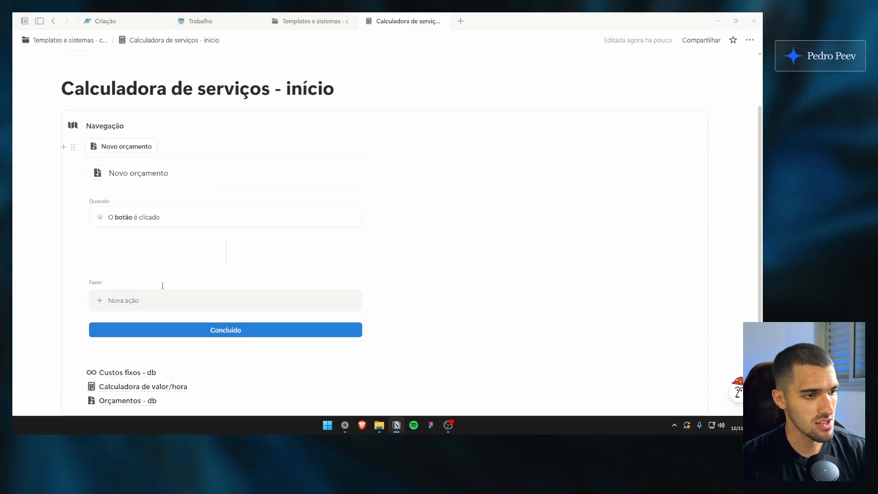
left_click(125, 130)
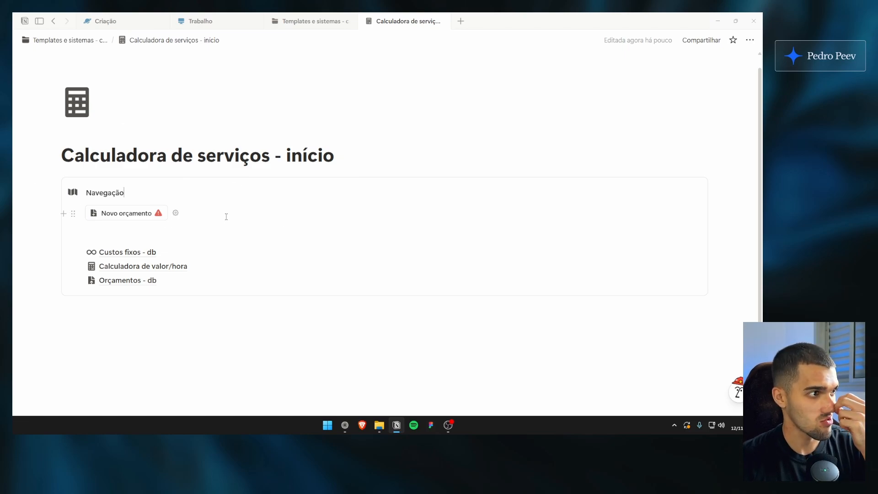
left_click(227, 193)
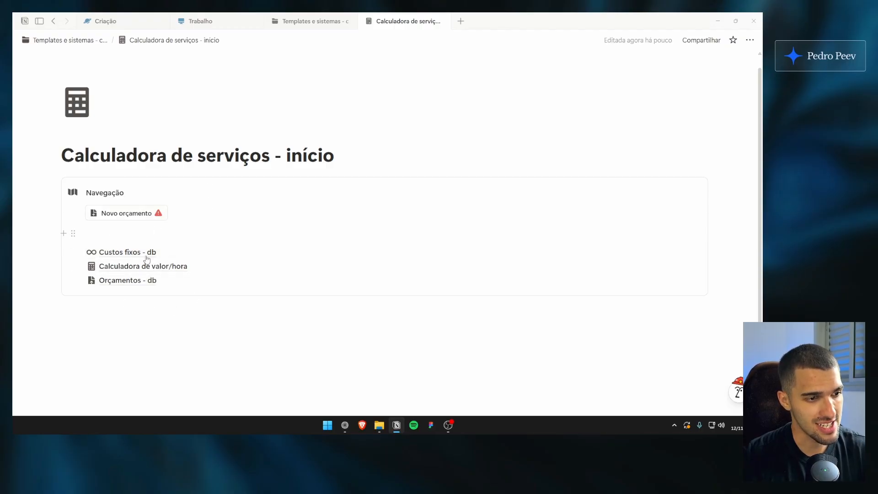
Add an action to the Novo orçamento button that adds a page to Orçamentos - db, removing the Nome property from the action
left_click(175, 214)
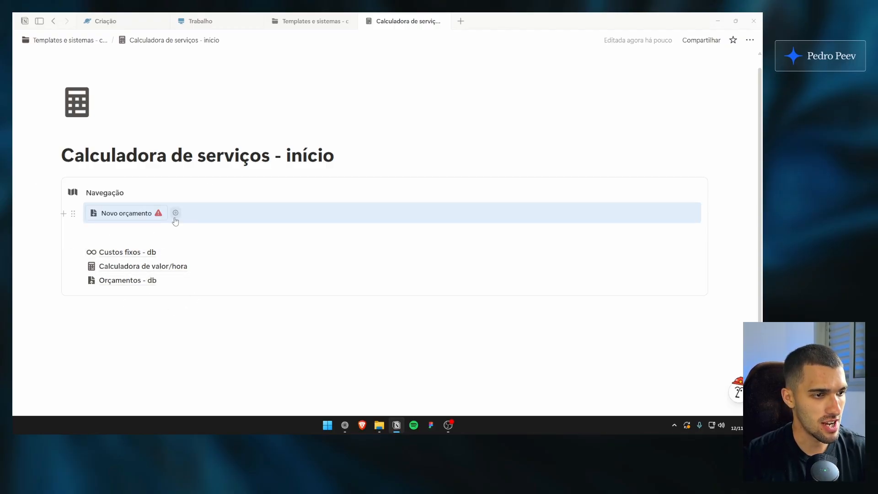
scroll(177, 237, "down", 3)
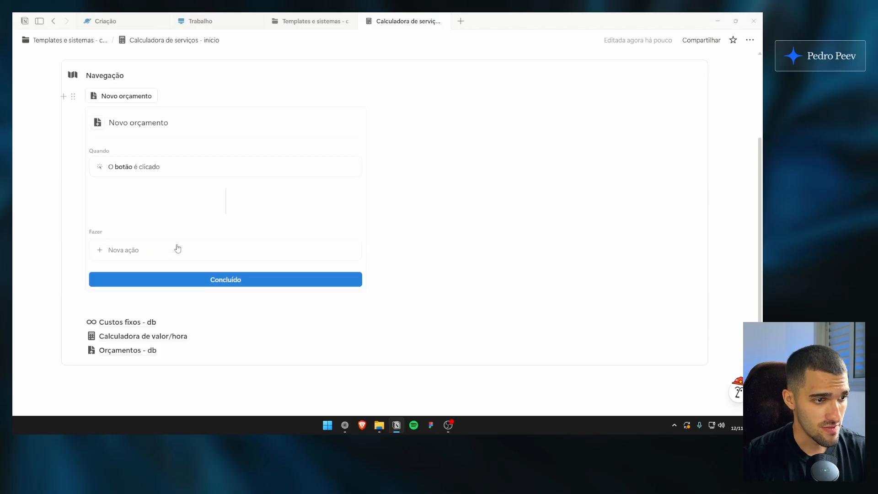
left_click(176, 250)
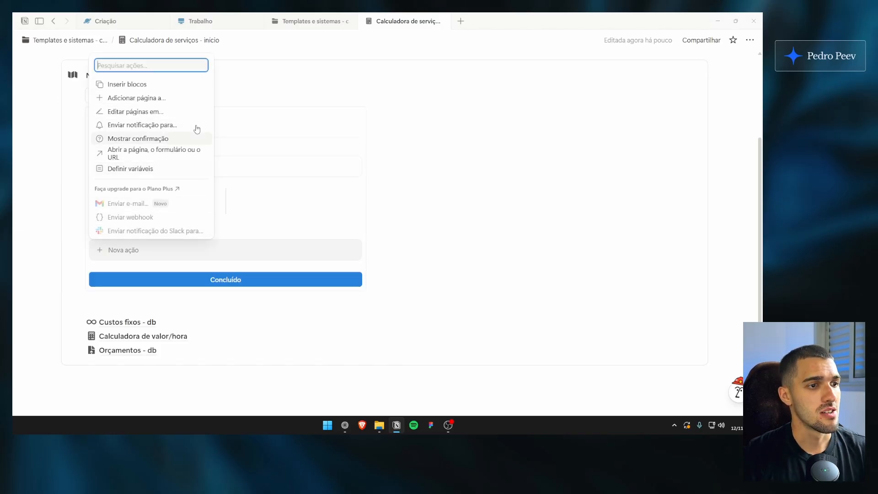
left_click(160, 97)
left_click(196, 250)
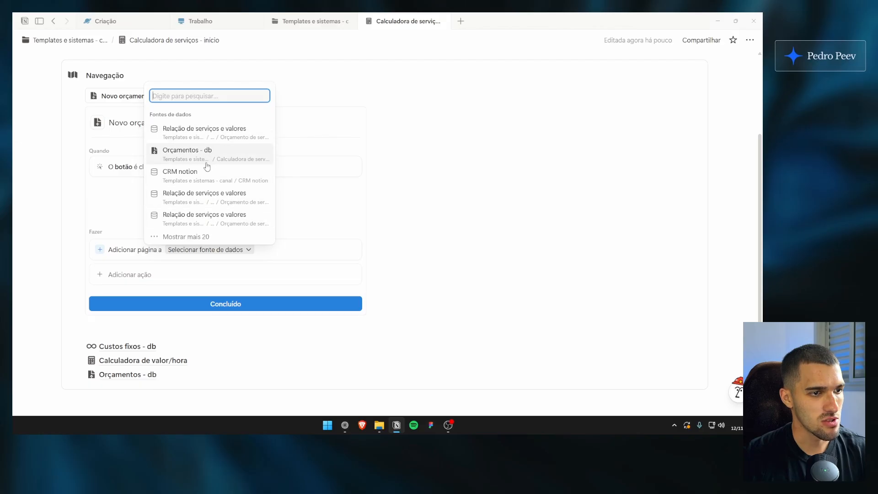
left_click(207, 152)
left_click(130, 271)
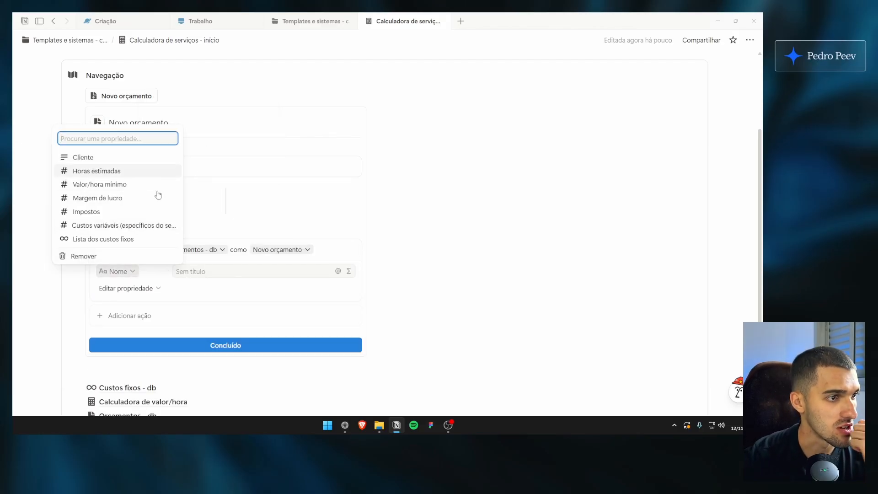
left_click(133, 255)
Add a button action that opens the added page in Modo centralizado and finish the button setup
left_click(185, 303)
left_click(177, 202)
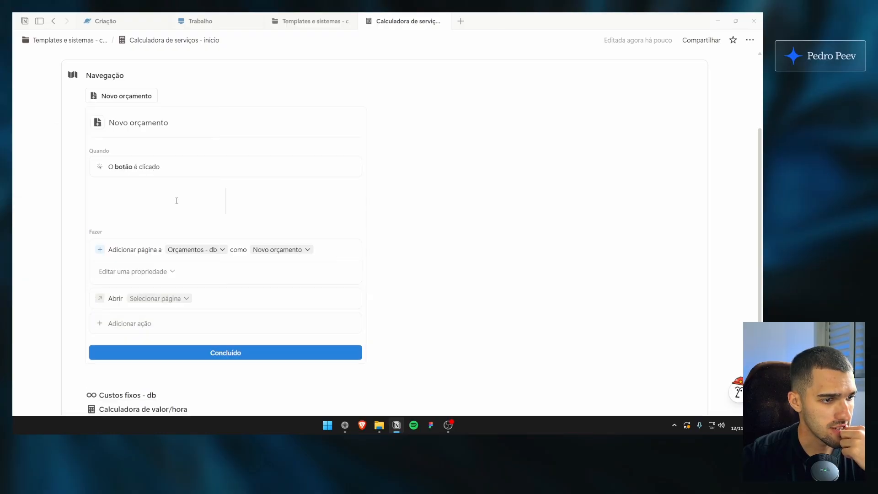
left_click(185, 298)
left_click(160, 143)
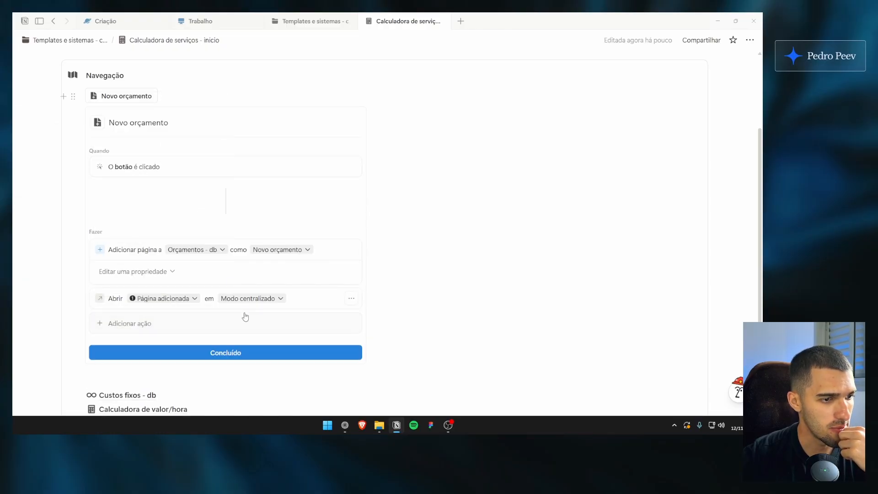
left_click(249, 351)
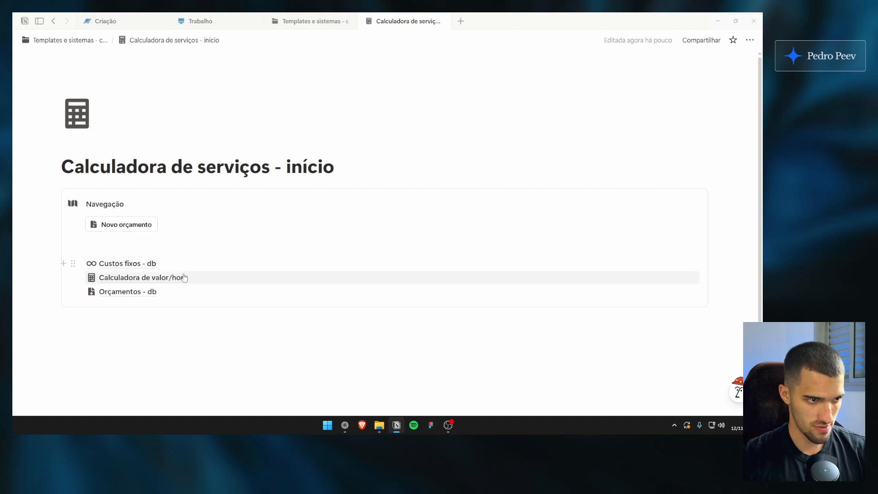
Insert a second callout titled Orçamentos recentes and place it in a column beside the Navegação callout
left_click(225, 325)
type("/call")
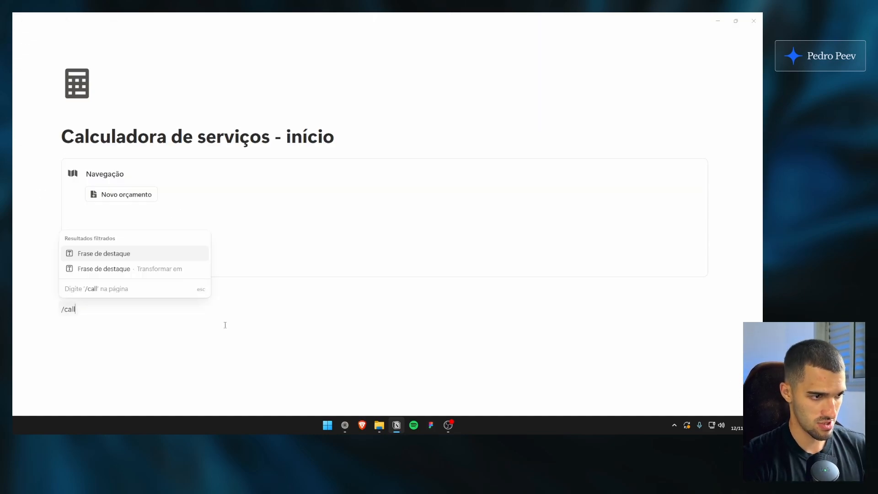
key("Return")
type("Orçament")
key("ctrl+BackSpace")
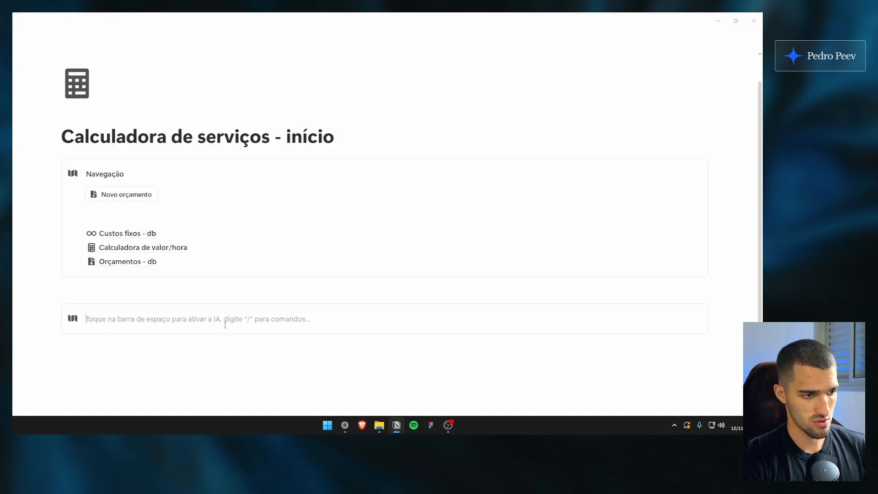
type("Orçamentos recentes")
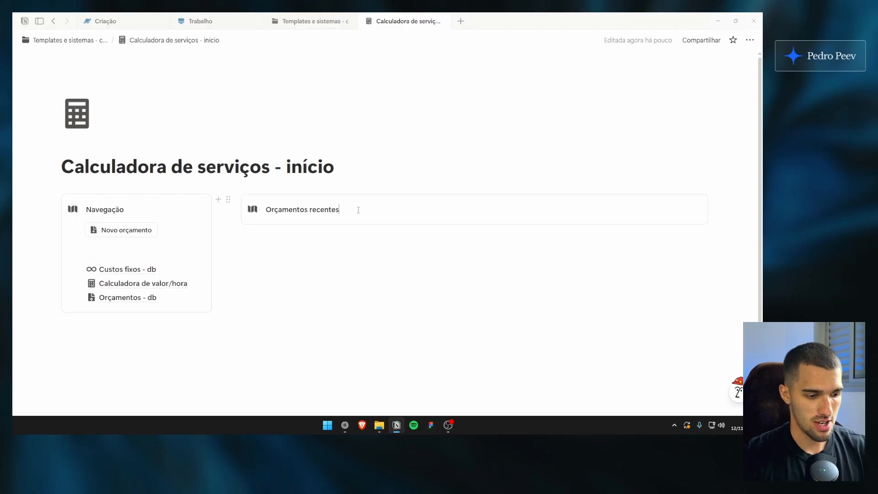
Insert a linked table view of Orçamentos - db inside the Orçamentos recentes callout and open its layout settings
key("Return")
type("/")
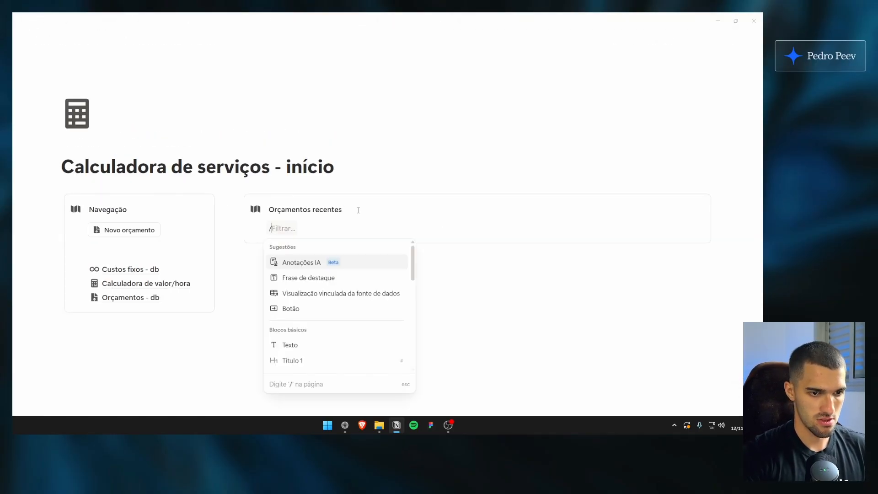
key("Down")
key("Down")
key("Return")
key("Return")
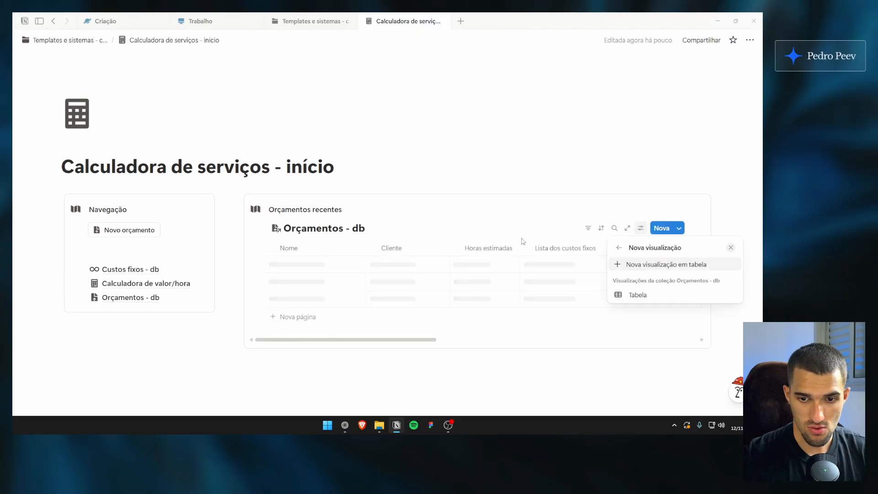
key("Return")
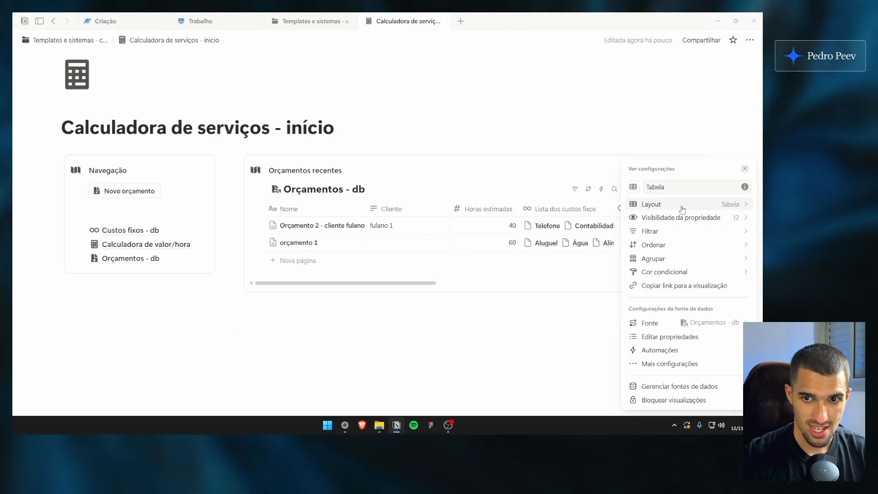
left_click(681, 206)
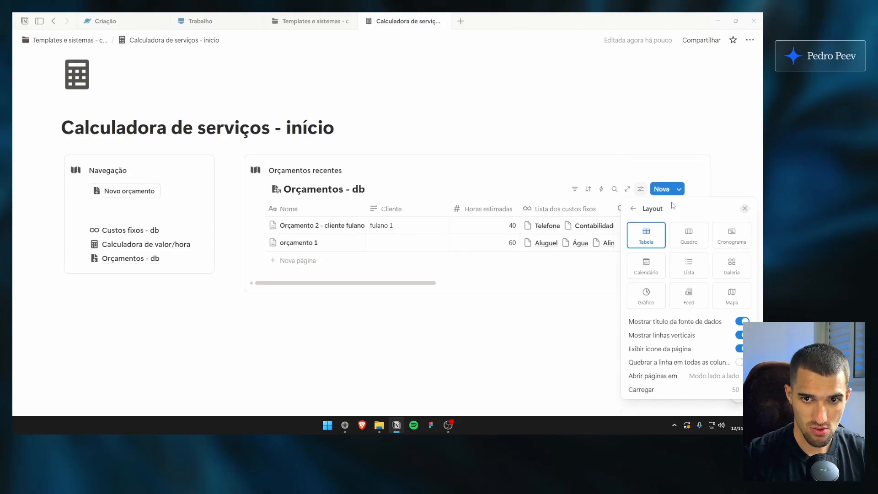
Hide the data source title and the page icons in the Orçamentos recentes table view
left_click(710, 353)
left_click(711, 392)
left_click(450, 160)
left_click_drag(450, 160, 455, 169)
left_click(452, 169)
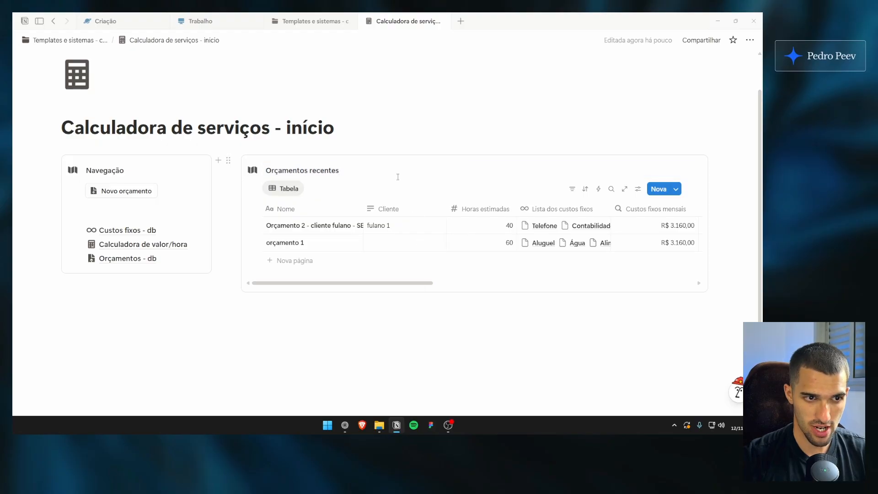
left_click(638, 189)
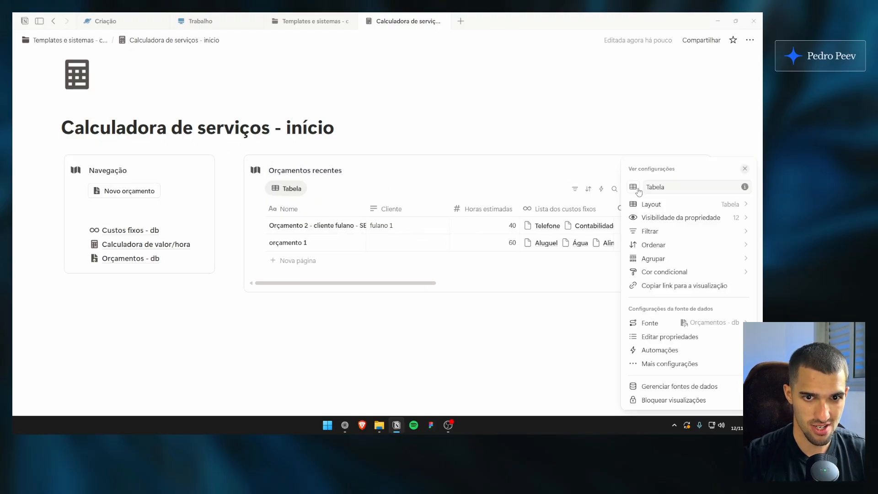
left_click(441, 167)
left_click(288, 186)
left_click(357, 171)
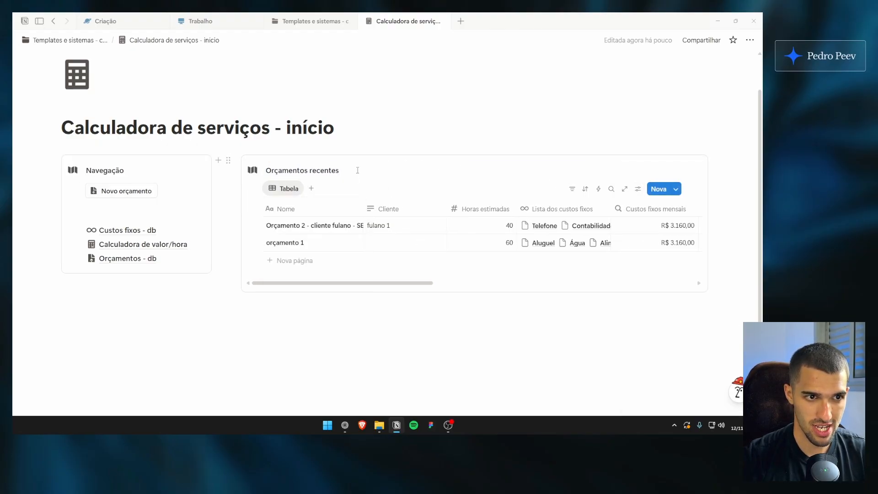
Add the suggested date property to the Orçamento 2 page, named Data de envio, with Dia/Mês/Ano date format and 24-hour time
left_click(346, 225)
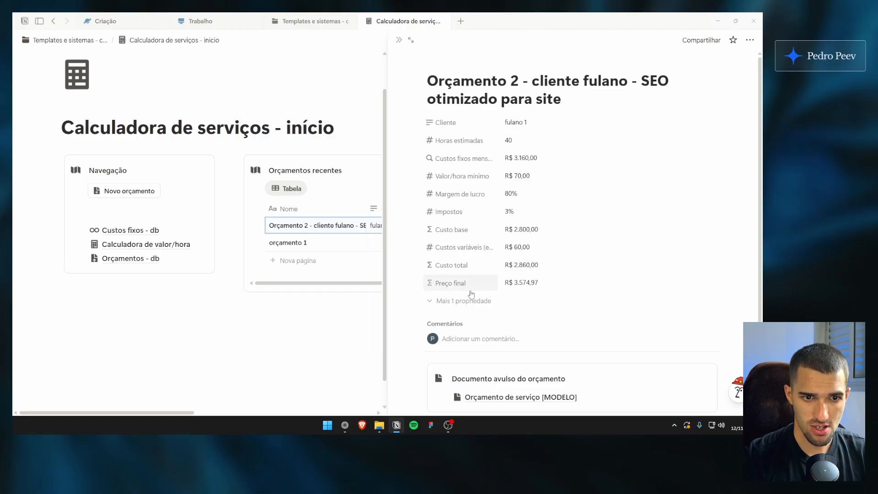
left_click(478, 301)
left_click(466, 353)
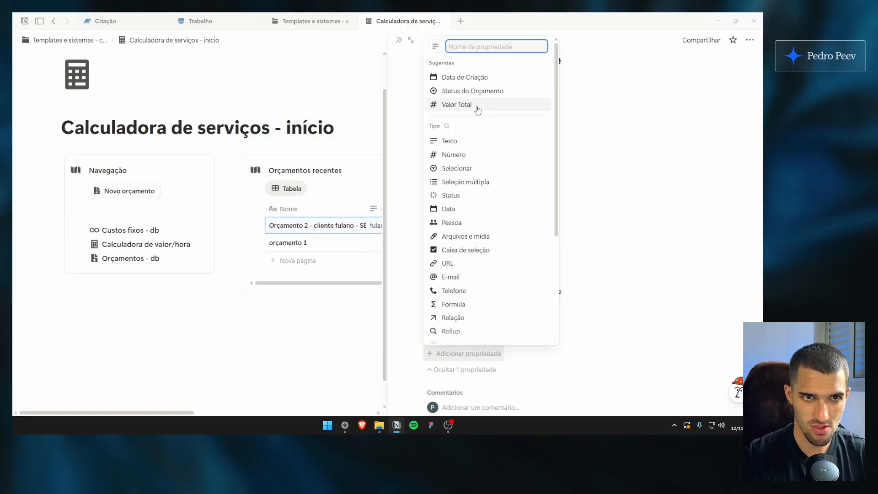
left_click(471, 78)
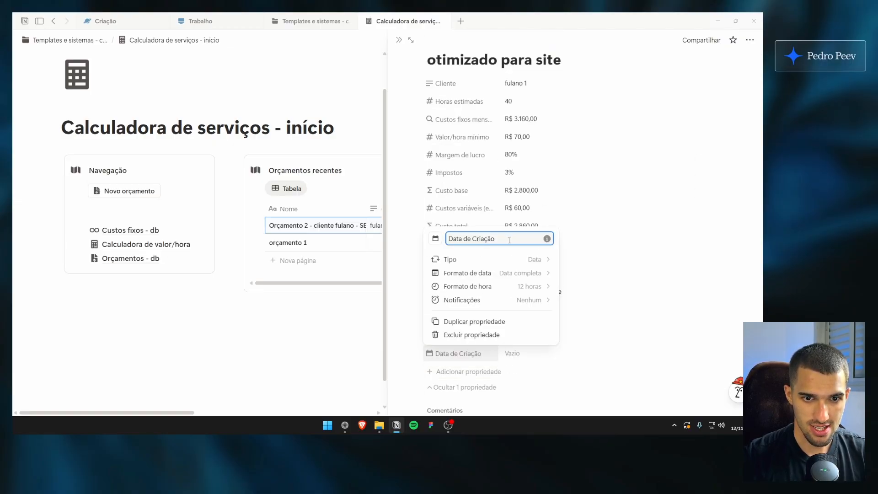
key("BackSpace")
key("BackSpace")
key("BackSpace")
key("BackSpace")
key("BackSpace")
key("BackSpace")
key("BackSpace")
type("envio")
left_click(467, 273)
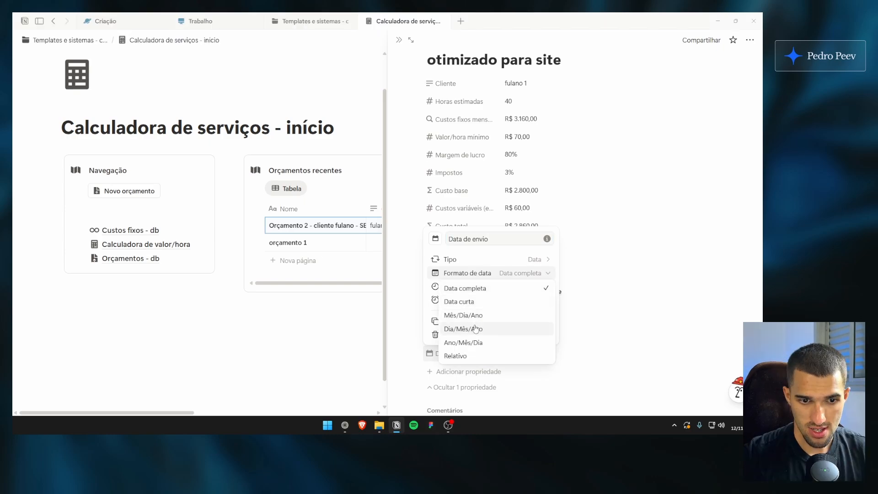
left_click(508, 208)
Move Data de envio above the other properties and set it to 12/11/2025 for Orçamento 2
left_click_drag(475, 353, 473, 75)
scroll(471, 218, "up", 1)
left_click(510, 104)
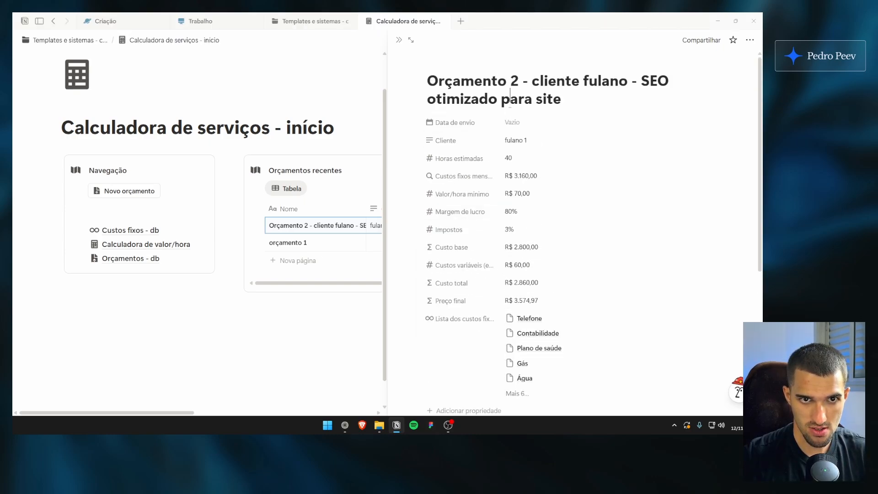
left_click(512, 122)
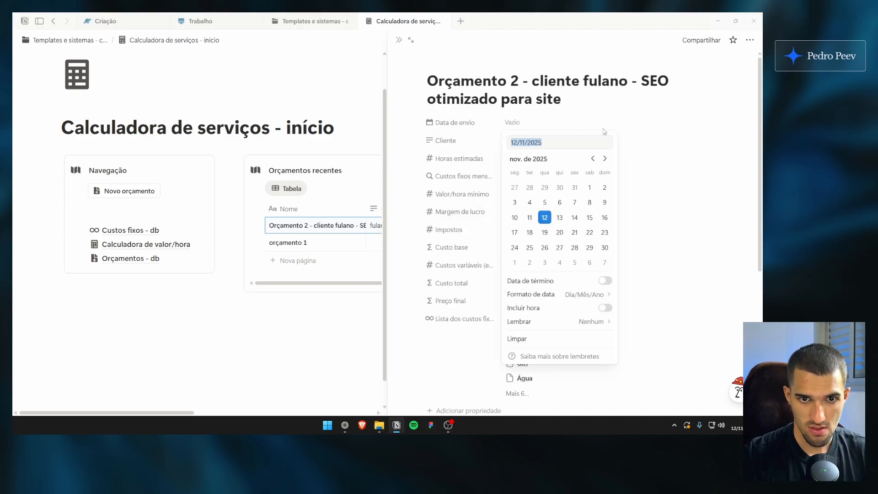
left_click(544, 217)
left_click(399, 40)
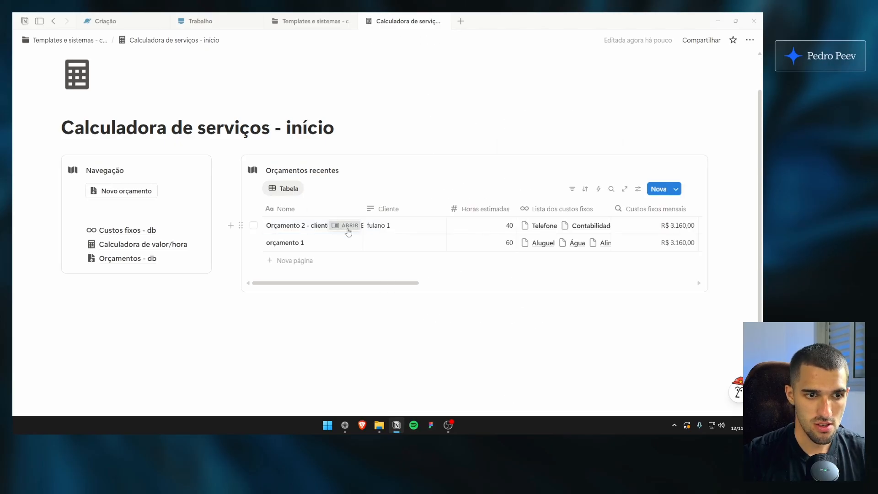
Duplicate the Data de envio property on the Orçamento 2 page and rename the copy Data de validade
left_click(338, 225)
left_click(482, 125)
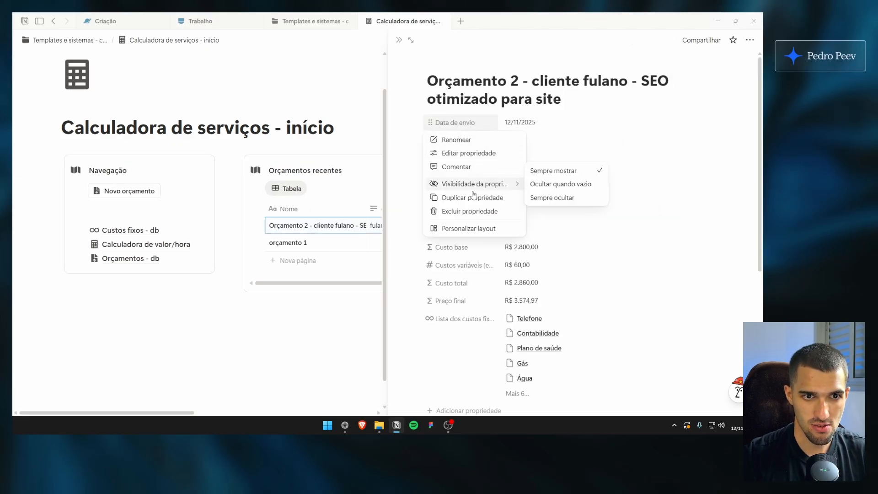
left_click(471, 212)
left_click(476, 141)
key("BackSpace")
key("BackSpace")
key("BackSpace")
key("BackSpace")
key("BackSpace")
key("BackSpace")
key("BackSpace")
key("BackSpace")
key("BackSpace")
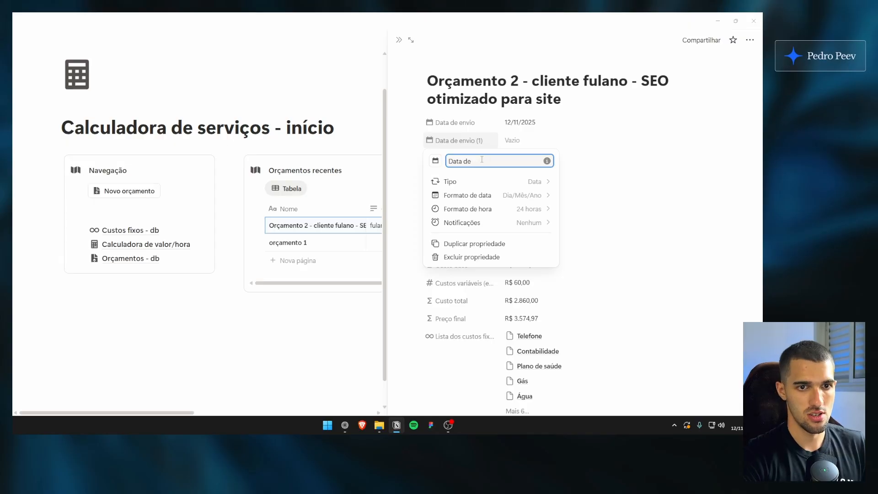
type("validade")
key("Return")
Set Data de validade of Orçamento 2 to 18/11/2025 and close the page
left_click(512, 139)
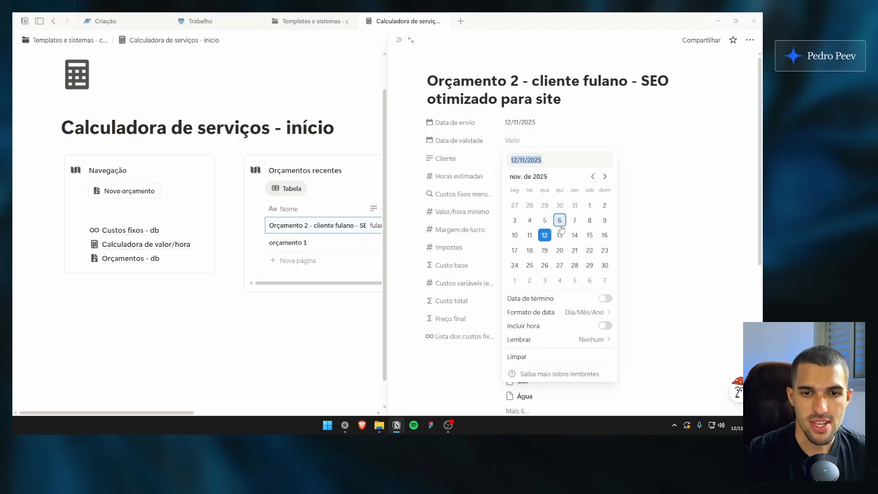
left_click(531, 252)
left_click(398, 40)
Set Data de envio to 06/11/2025 and Data de validade to 13/11/2025 on the orçamento 1 page
left_click(352, 243)
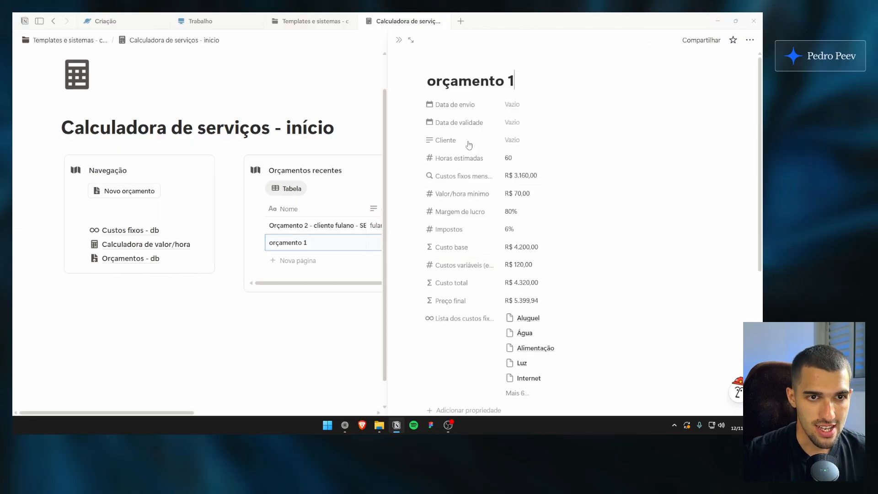
left_click(535, 112)
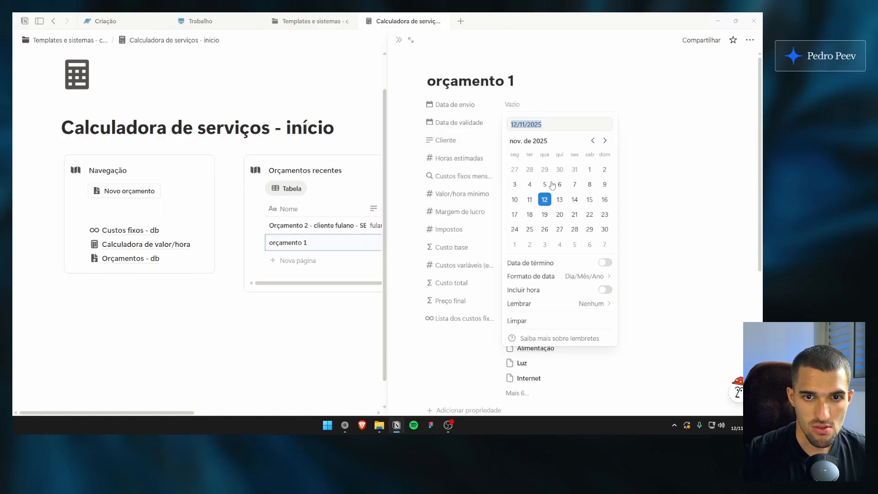
left_click(560, 183)
left_click(533, 123)
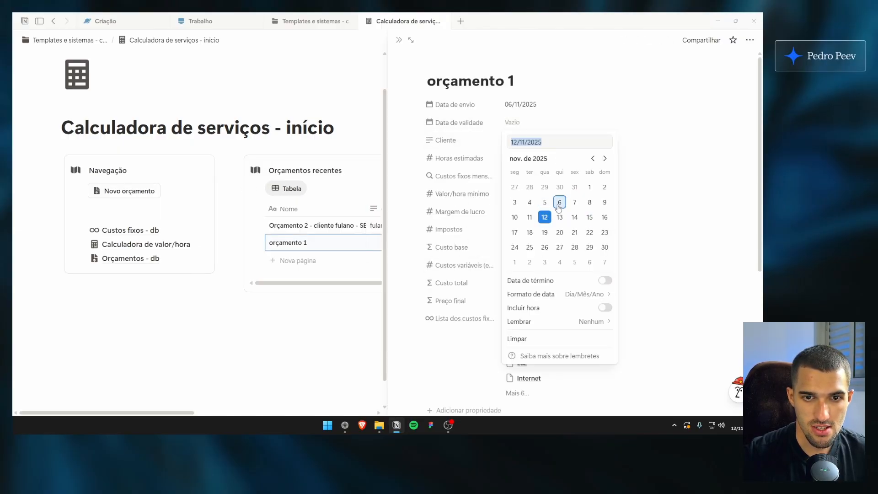
left_click(559, 220)
left_click(525, 108)
left_click(350, 170)
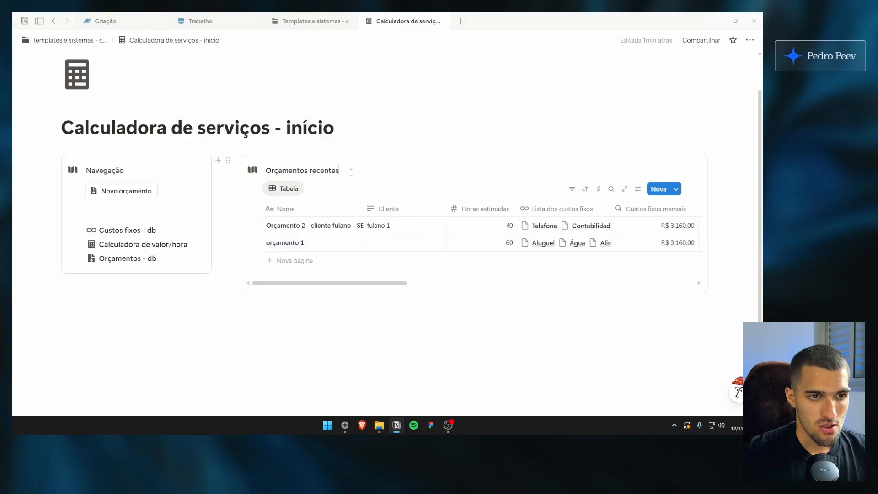
Add a gallery view beside the table view in the Orçamentos recentes callout
left_click(311, 188)
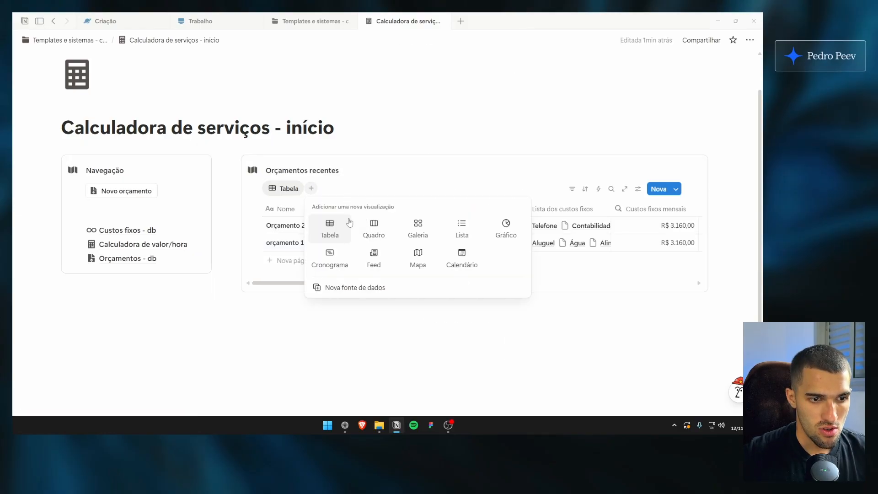
left_click(417, 227)
left_click(568, 174)
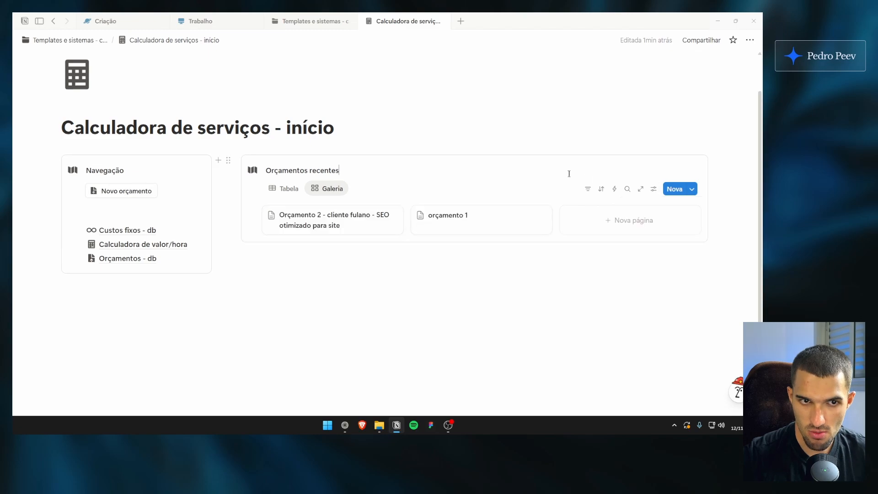
Show Cliente, Data de envio, Data de validade and Preço final on the gallery cards, in that order
left_click(654, 190)
left_click(674, 218)
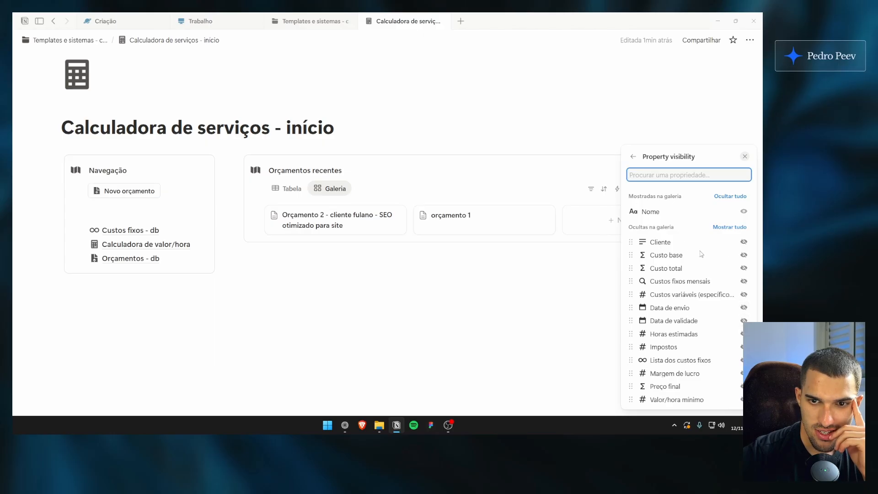
left_click(744, 307)
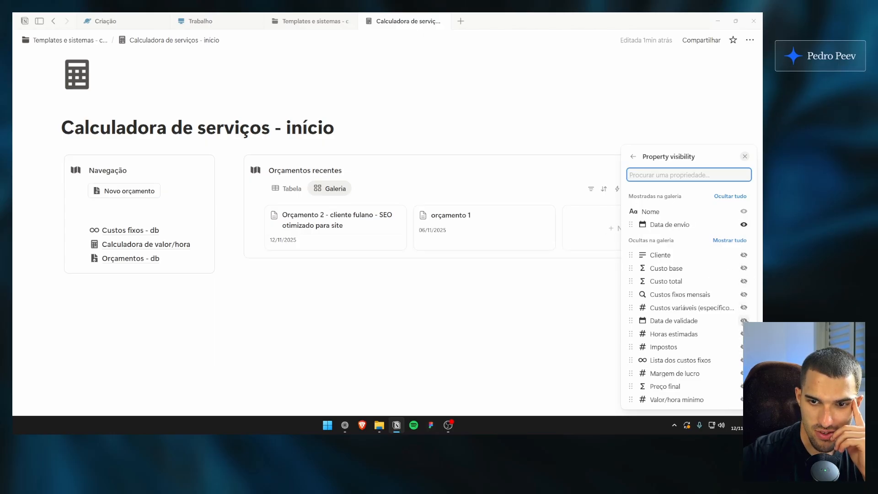
left_click(743, 320)
left_click(744, 268)
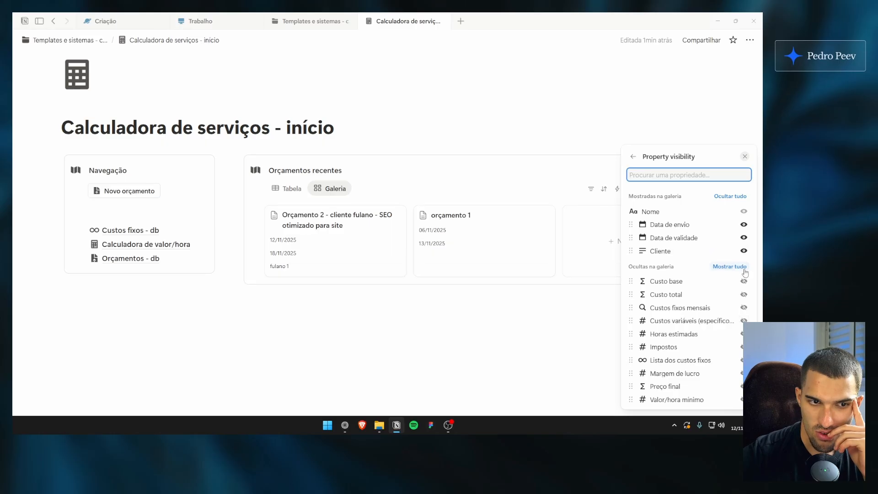
left_click_drag(672, 255, 667, 224)
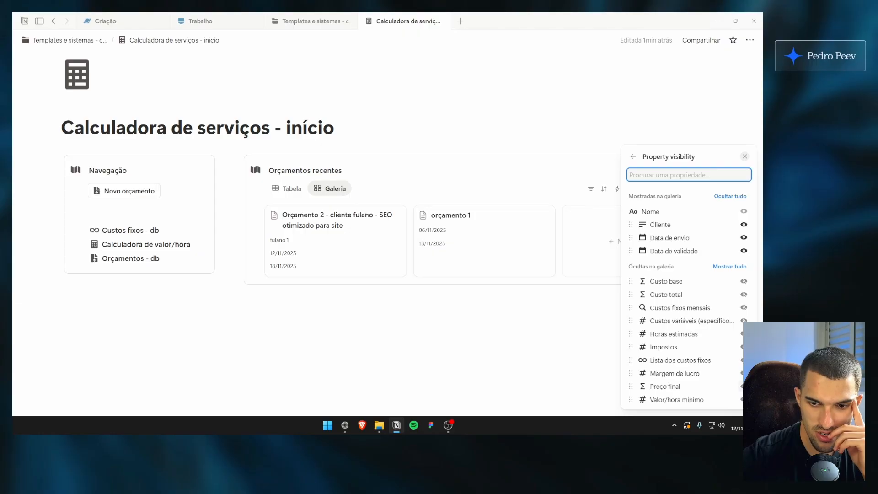
left_click(743, 386)
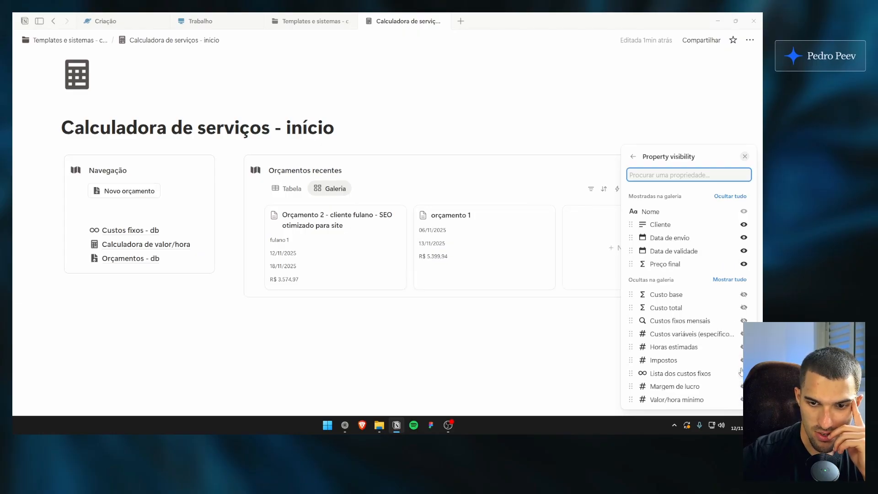
left_click(517, 192)
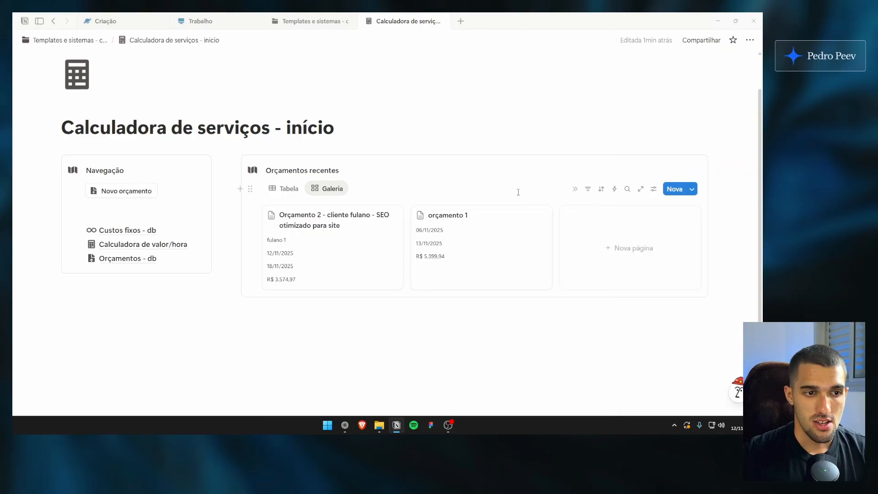
Sort the gallery view by Data de validade in ascending order
left_click(653, 189)
left_click(672, 243)
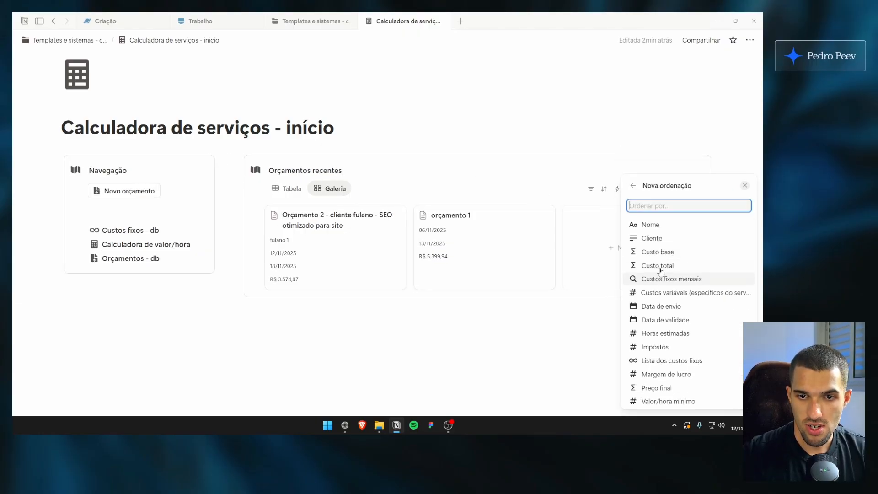
left_click(673, 320)
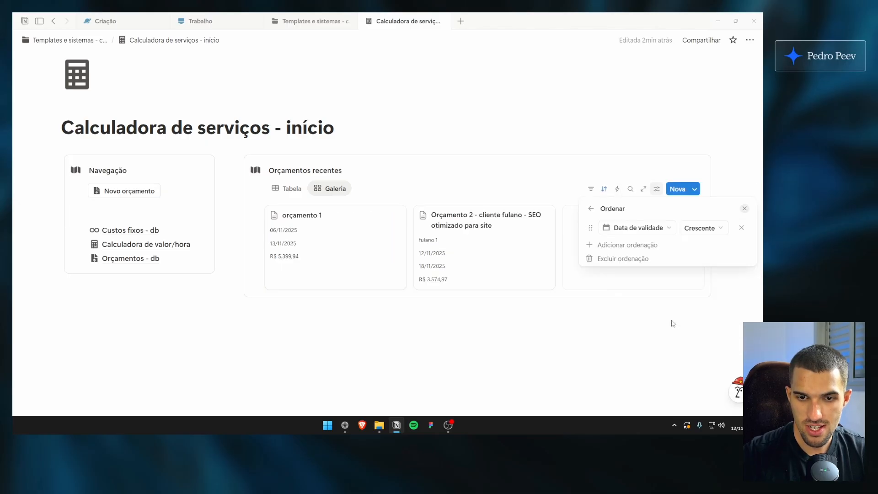
Try descending order for the Data de validade sort, switch it back to ascending and close the settings
left_click(697, 228)
left_click(696, 257)
left_click(698, 228)
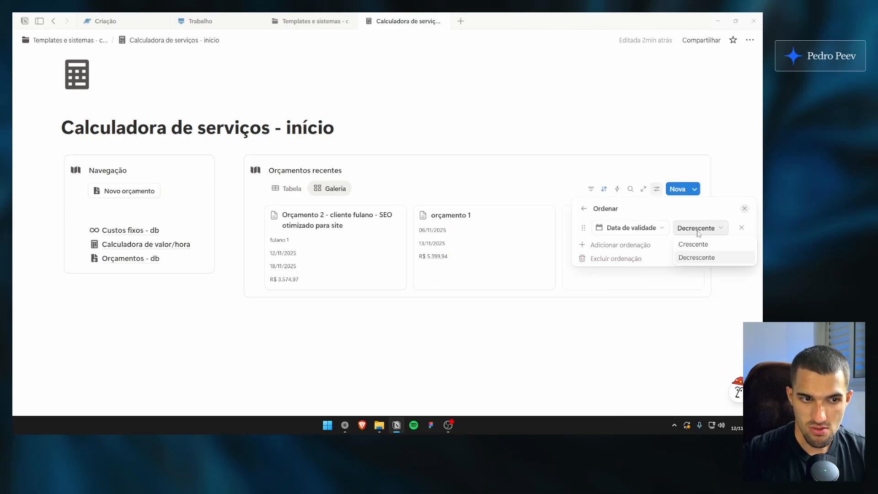
left_click(693, 244)
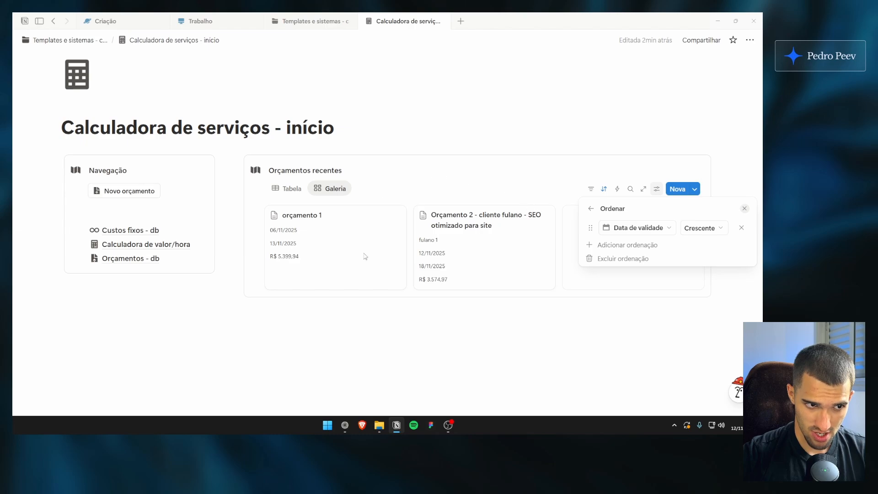
left_click(355, 175)
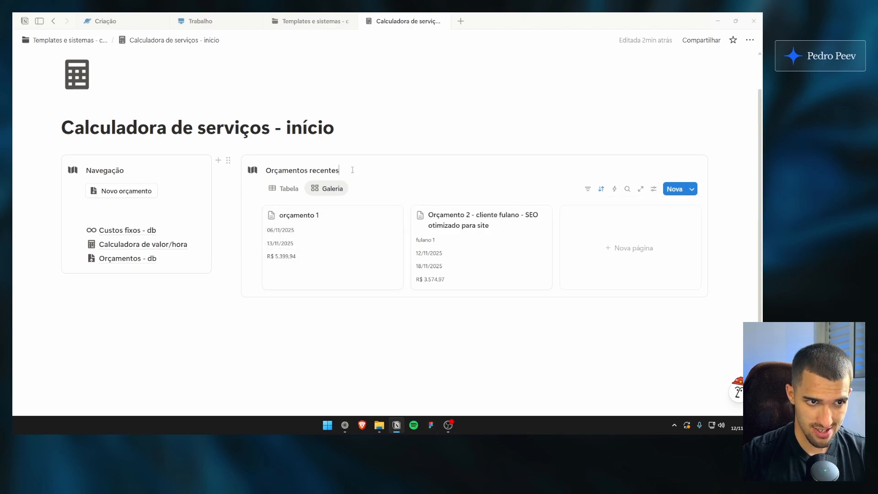
Add a formula property named Txt - Data de envio to the orçamento 1 page and open its formula editor
left_click(332, 256)
left_click(274, 288)
scroll(292, 274, "down", 3)
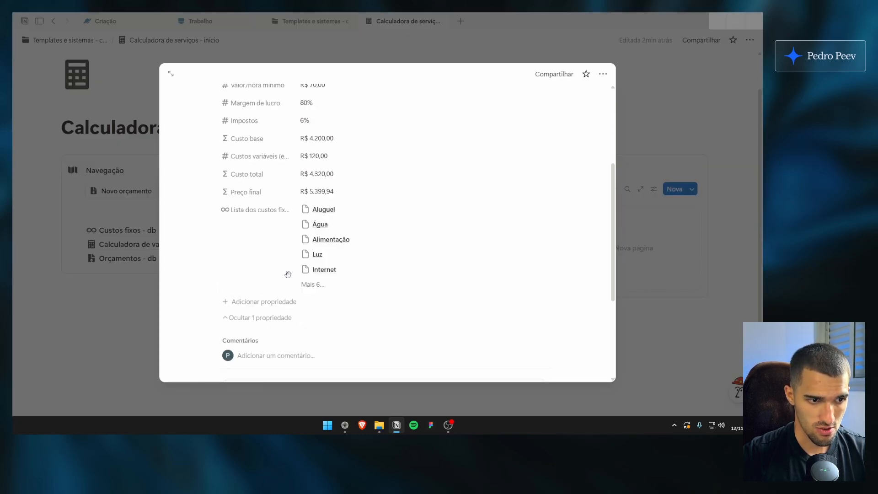
left_click(278, 305)
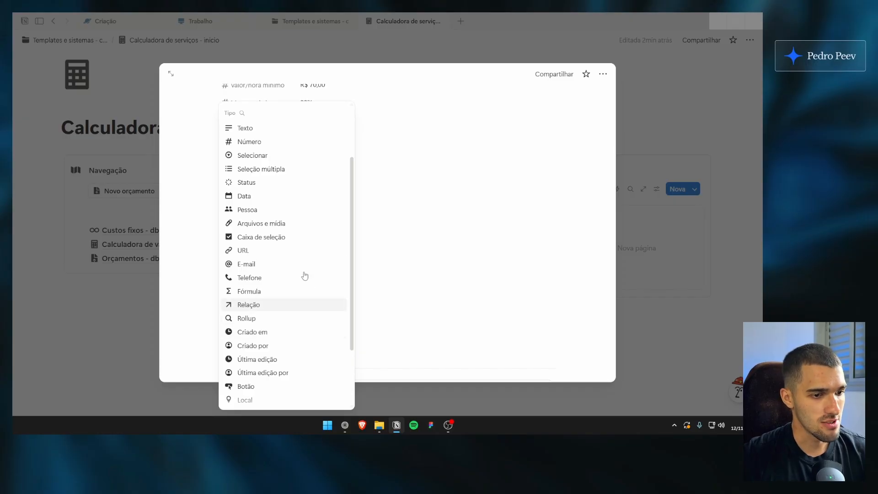
scroll(292, 297, "down", 1)
left_click(269, 251)
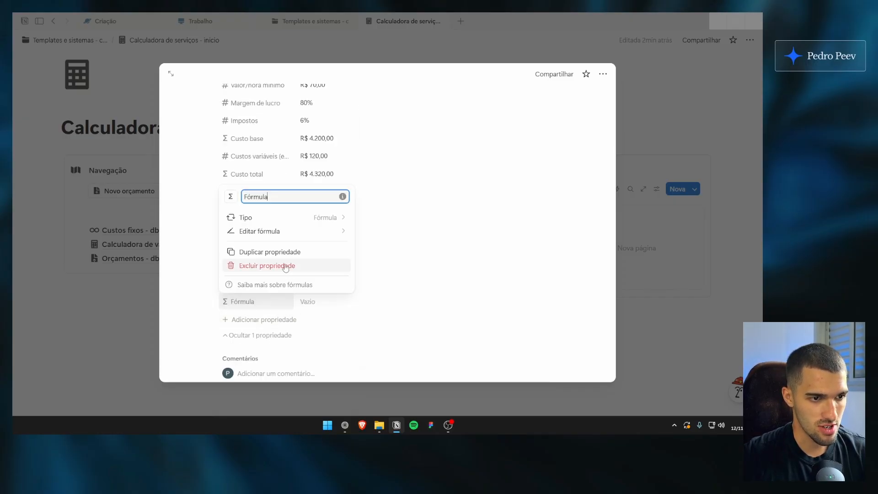
double_click(273, 197)
type("Txt -")
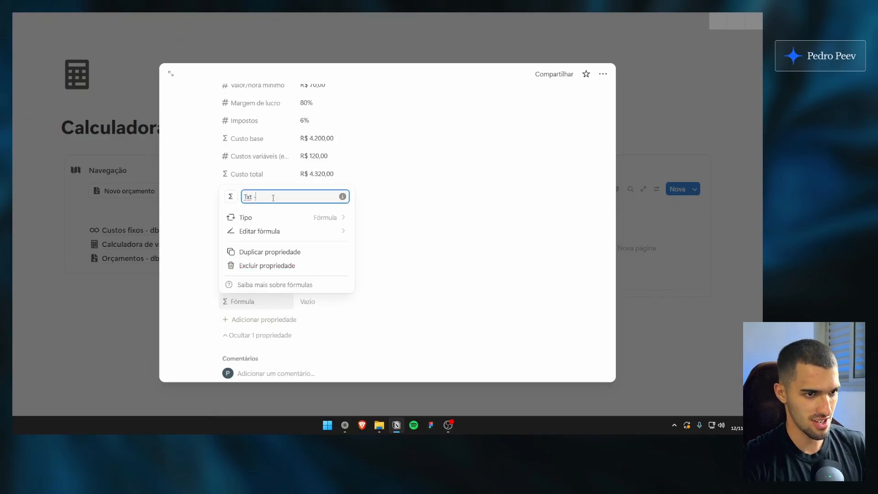
type(" Data de envio")
key("Return")
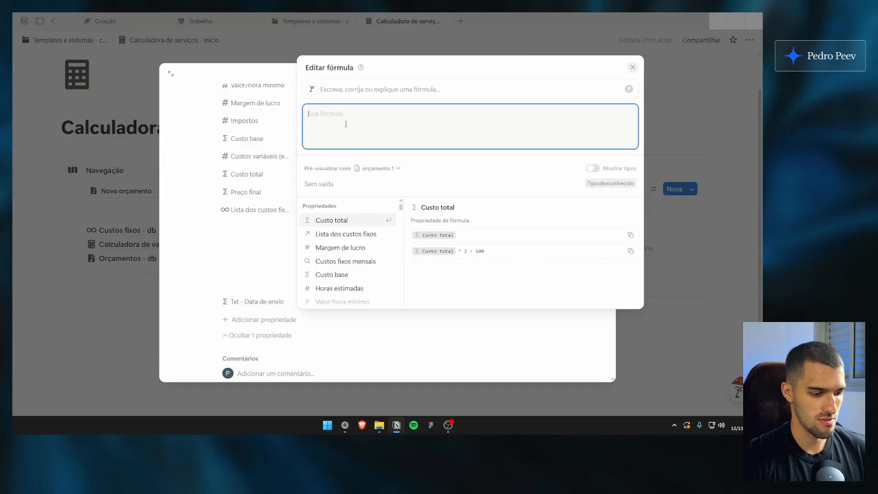
Enter the formula style("Data de envio", "u") for Txt - Data de envio and close the formula editor
type("style(")
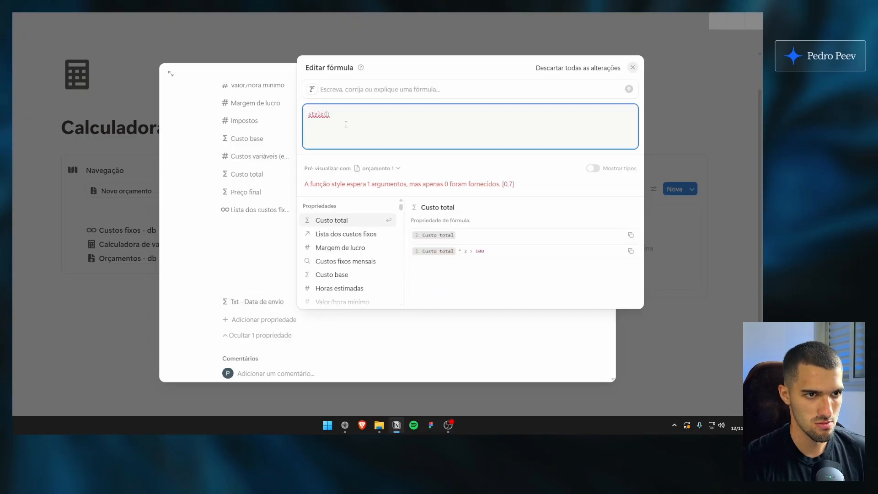
type("\"")
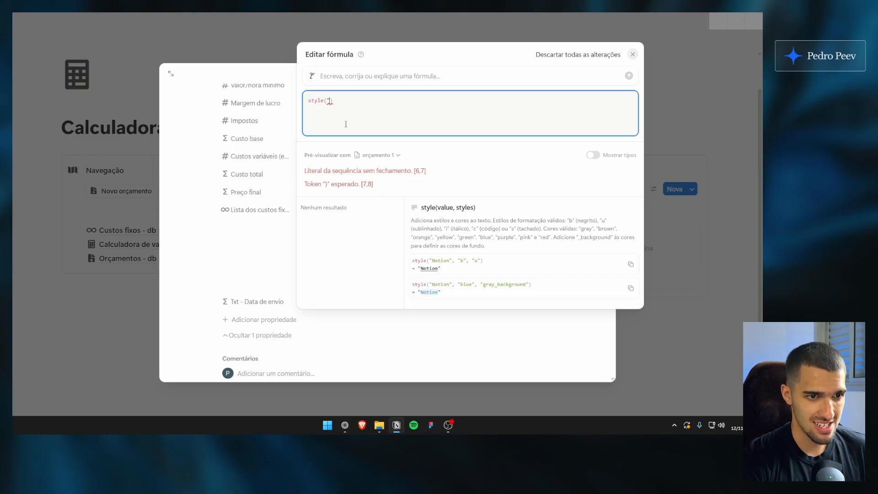
type("Da")
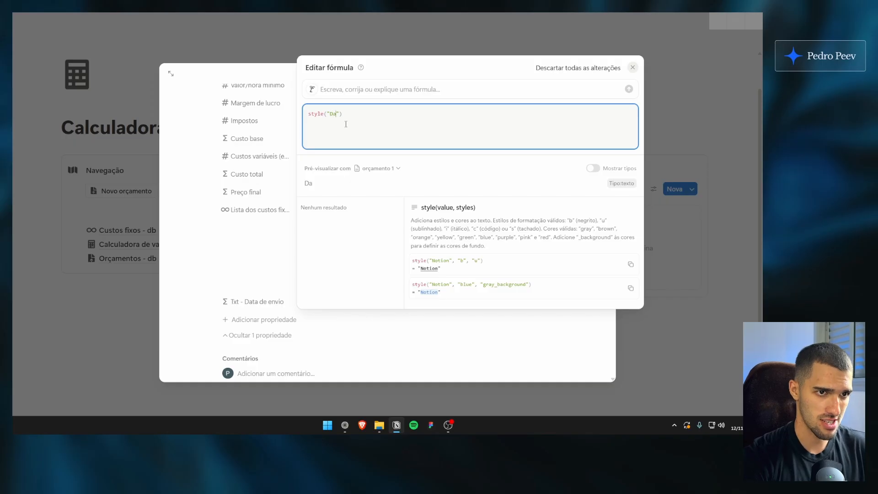
type("ta de envio")
type(", \"")
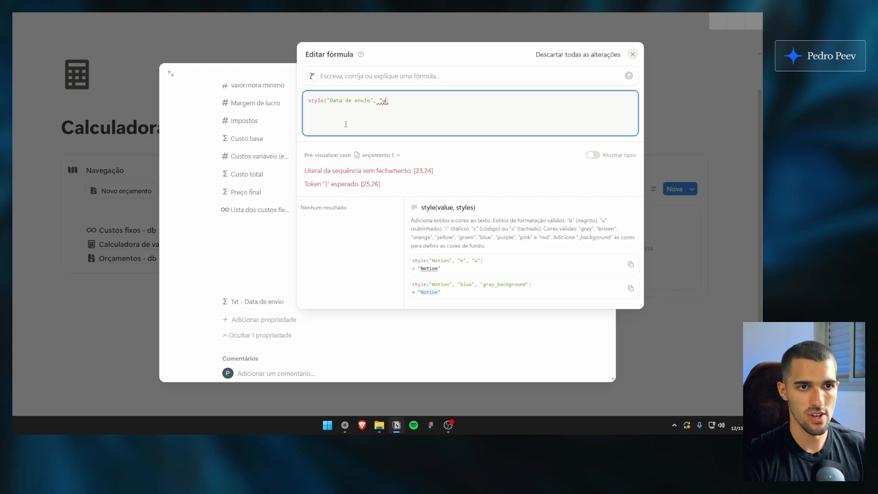
type("u\"")
key("Escape")
Show Txt - Data de envio on the gallery cards, placed directly above Data de envio
left_click(645, 222)
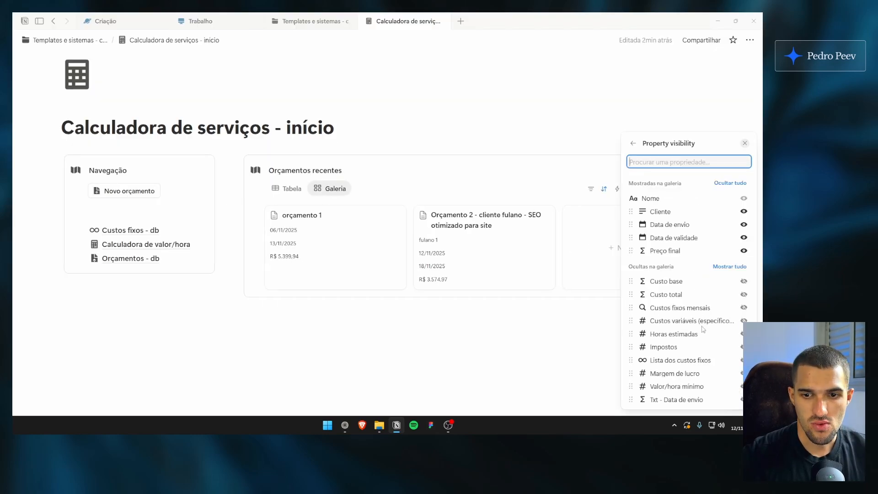
left_click(741, 400)
left_click_drag(679, 267, 684, 231)
left_click(360, 169)
In orçamento 1, duplicate Txt - Data de envio as Txt - Vencimento with the formula style("Vencimento", "u")
left_click(340, 217)
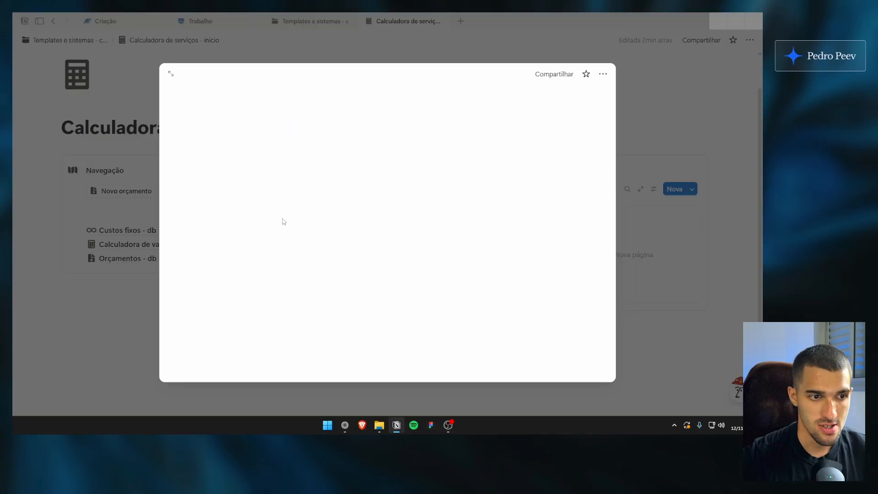
scroll(307, 267, "down", 5)
left_click(283, 214)
left_click(265, 268)
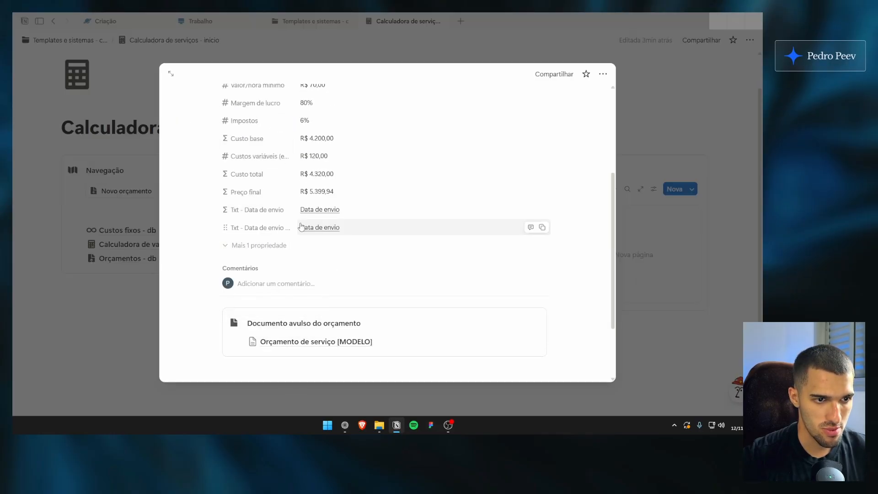
left_click(401, 227)
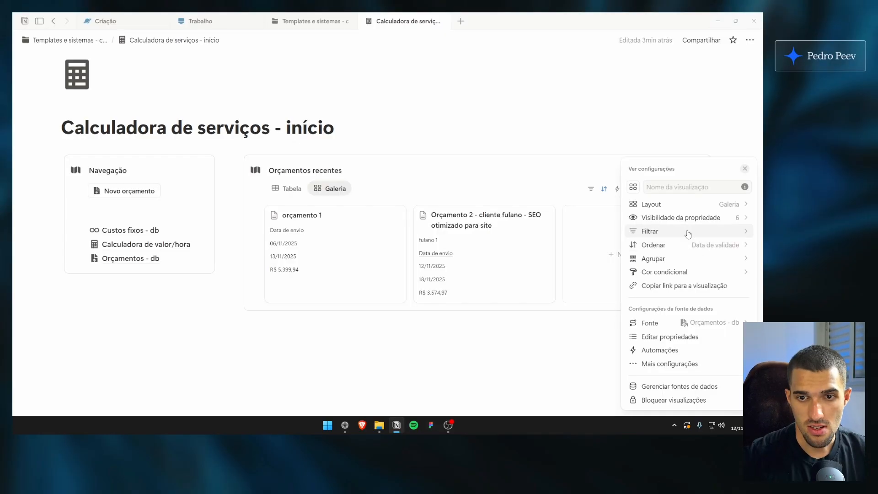
Show Txt - Vencimento on the gallery cards, placed directly above Data de validade
left_click(676, 217)
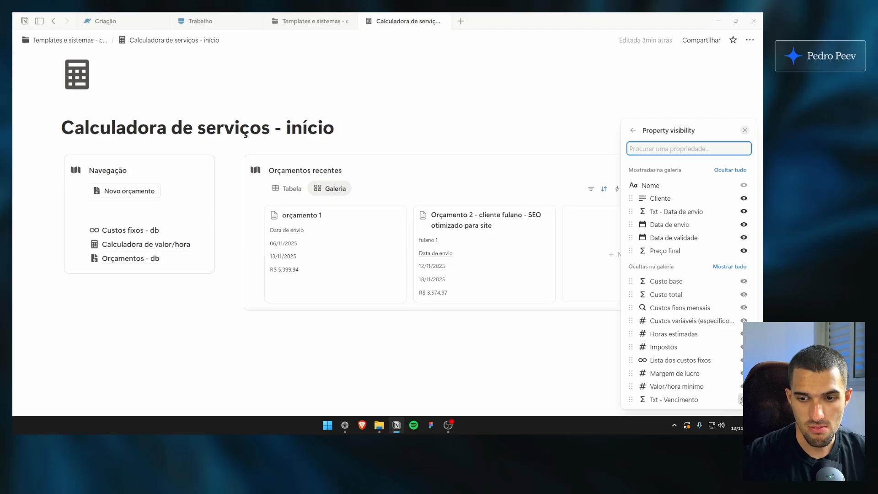
left_click(741, 399)
left_click_drag(630, 264, 630, 238)
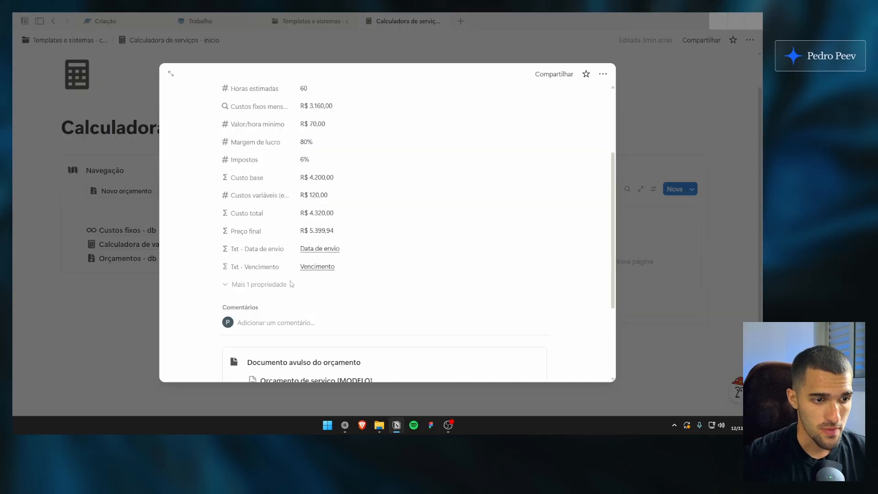
In orçamento 1, duplicate the Txt - Vencimento property and rename the copy Txt - Preço final
left_click(291, 284)
scroll(291, 274, "down", 1)
left_click(260, 280)
left_click(274, 338)
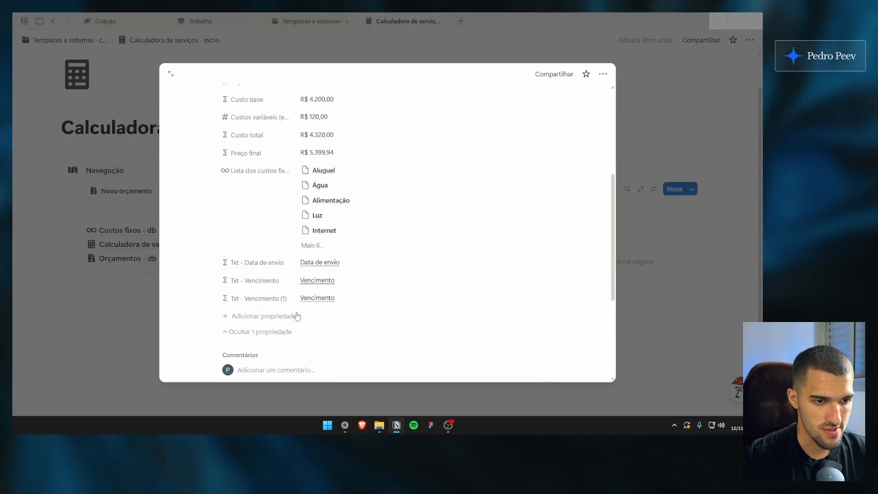
left_click(280, 299)
left_click(278, 318)
key("BackSpace")
key("BackSpace")
key("BackSpace")
key("BackSpace")
key("BackSpace")
key("BackSpace")
key("BackSpace")
key("BackSpace")
key("BackSpace")
key("BackSpace")
key("BackSpace")
key("BackSpace")
key("BackSpace")
key("BackSpace")
type("Preço final")
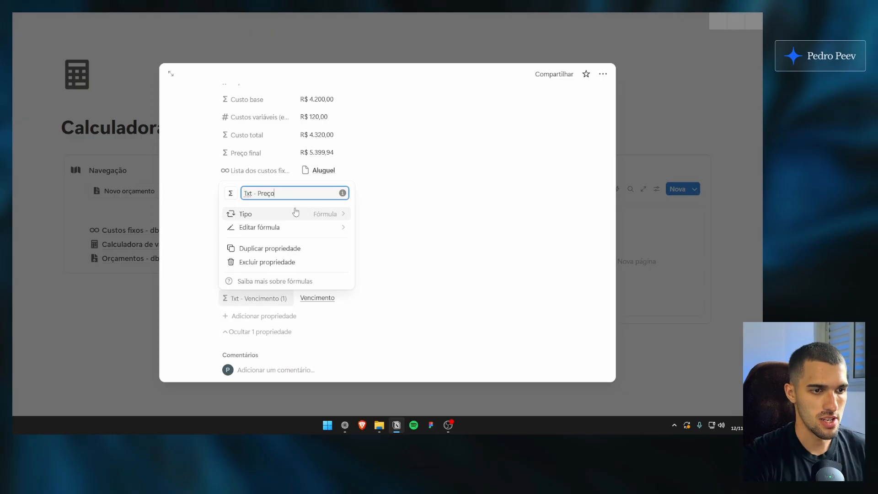
Change the Txt - Preço final formula to style("Preço final", "c", "b", "green")
left_click(316, 227)
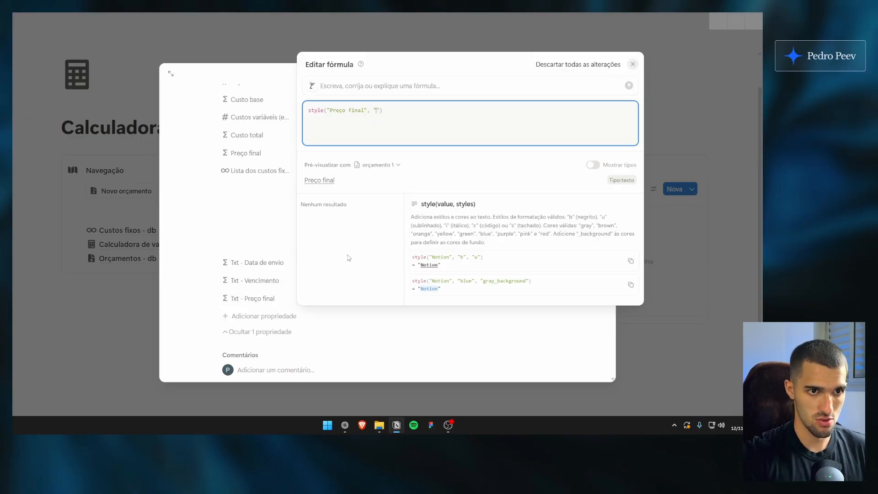
type("c")
type(", \"b")
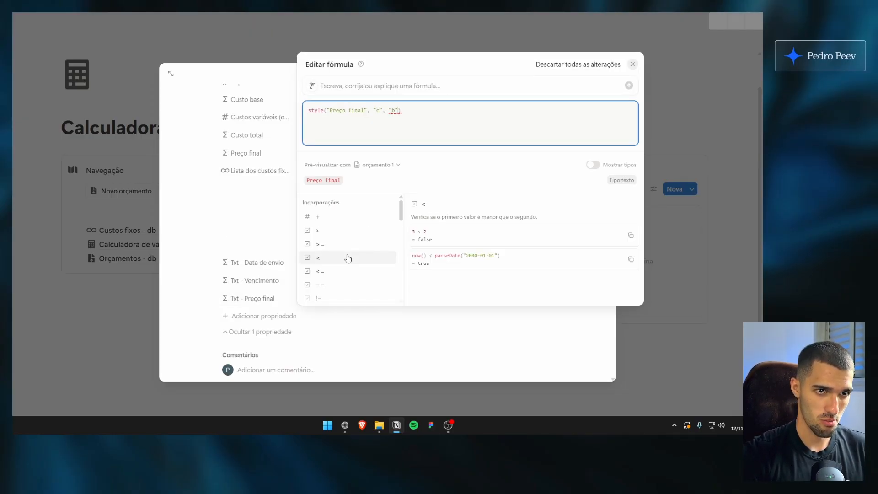
type(", \"gre")
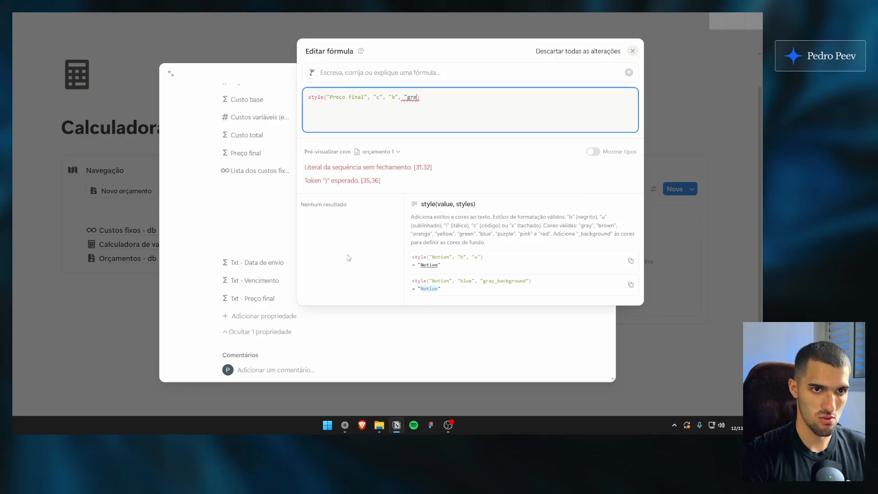
type("en\"")
left_click(264, 156)
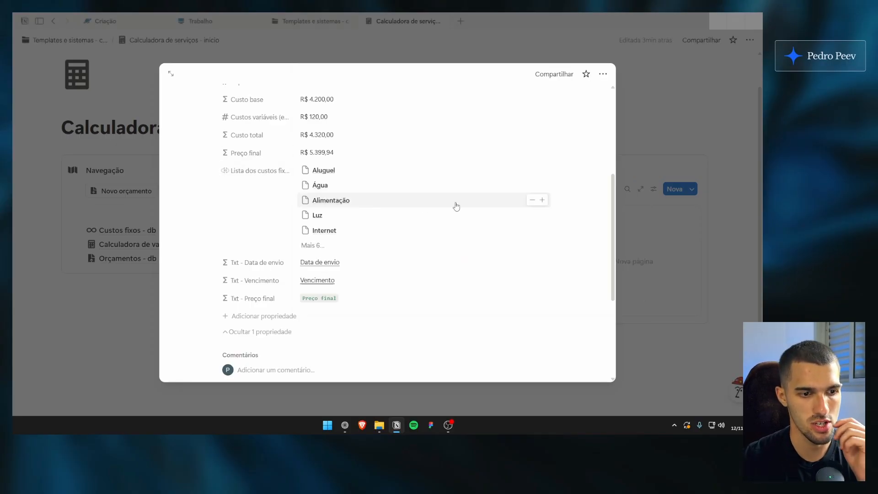
Show Txt - Preço final on the gallery cards, placed directly above Preço final, and close the view settings
left_click(657, 208)
left_click(654, 189)
left_click(676, 216)
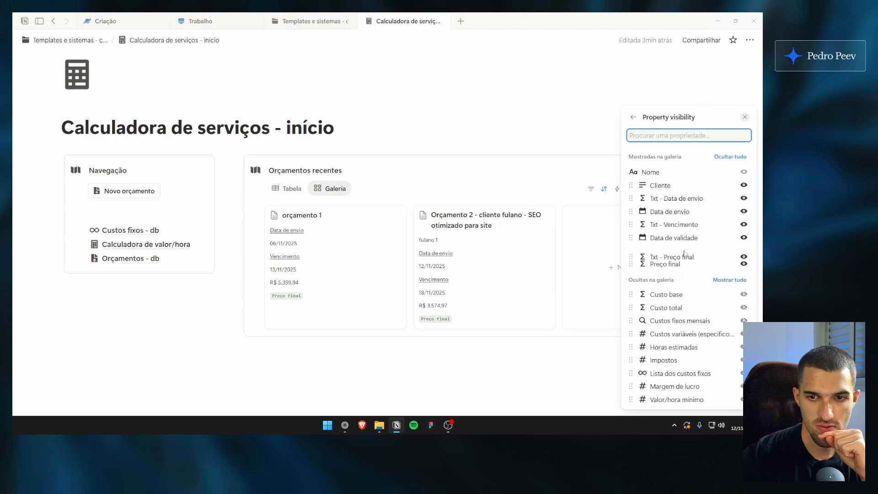
left_click(480, 185)
scroll(319, 312, "down", 1)
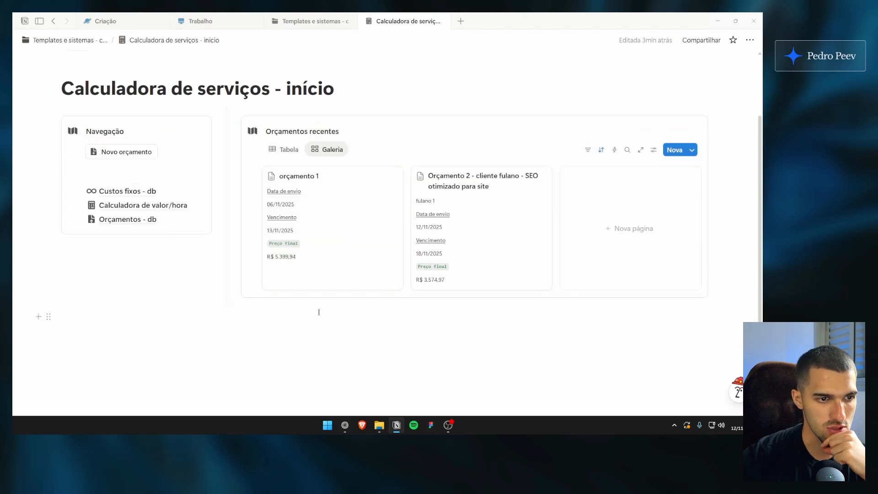
Move the Galeria view ahead of the Tabela view in Orçamentos recentes
left_click(350, 132)
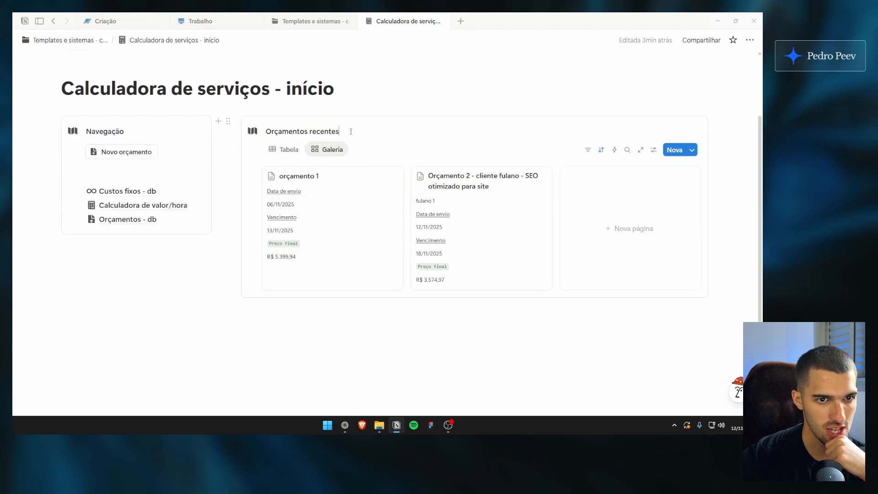
left_click(334, 150)
left_click(329, 150)
left_click_drag(328, 151, 292, 152)
left_click(291, 151)
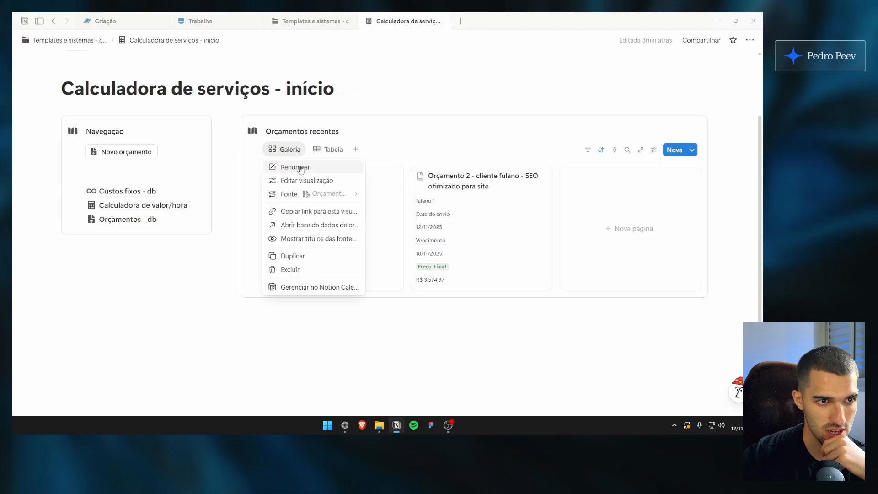
Add a Status property to the orçamento 1 page and place it directly below Data de validade
left_click(385, 221)
scroll(386, 222, "down", 3)
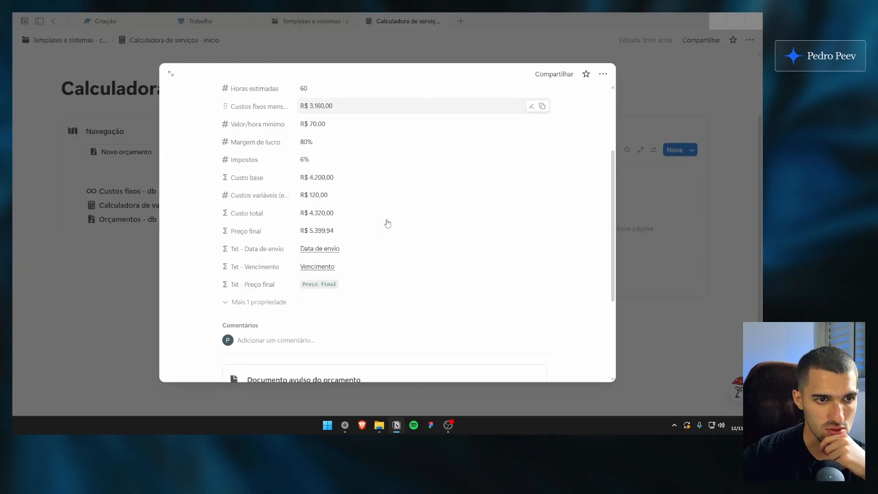
left_click(280, 301)
scroll(281, 298, "down", 2)
left_click(282, 317)
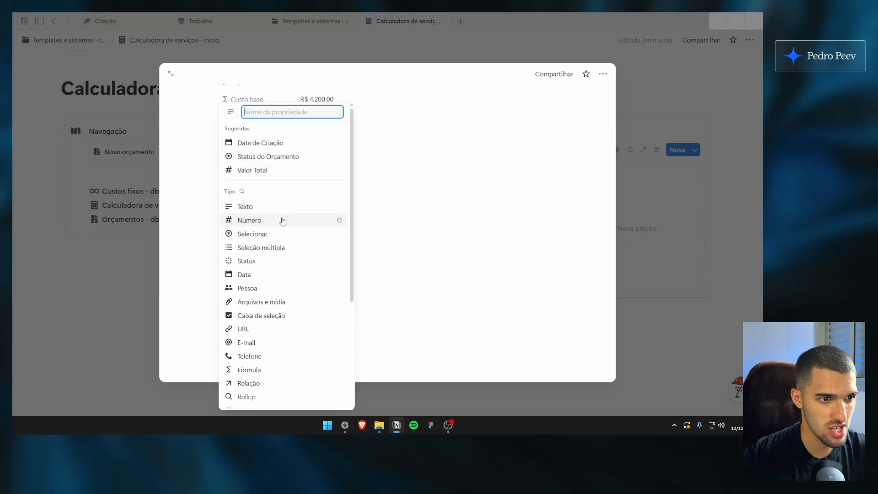
left_click(338, 262)
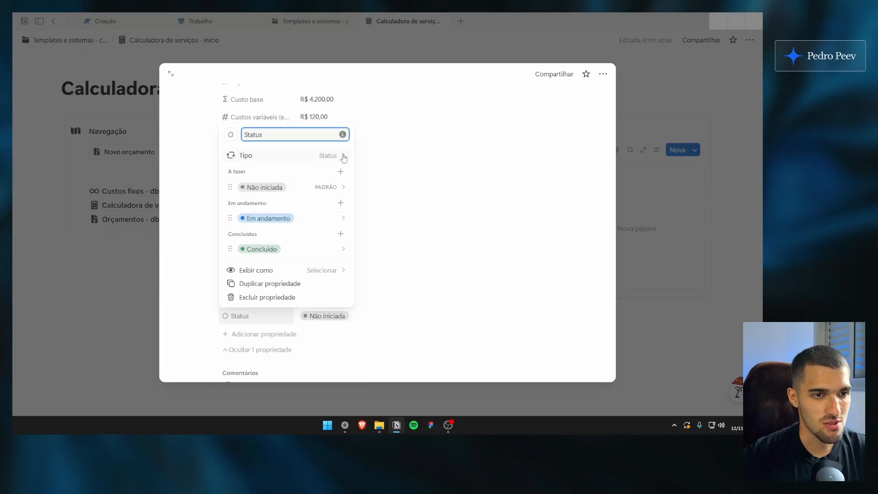
left_click(398, 176)
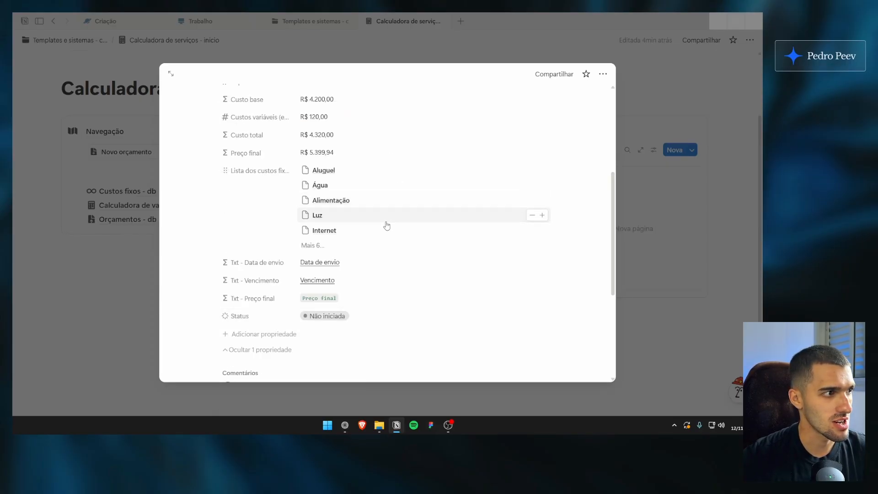
left_click_drag(274, 318, 277, 190)
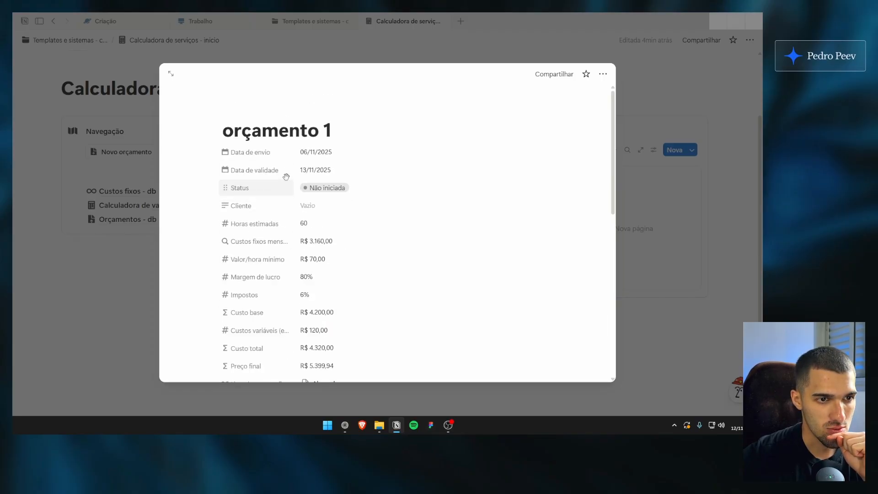
Add an option named Em negociação to the Em andamento group of the Status property
left_click(256, 188)
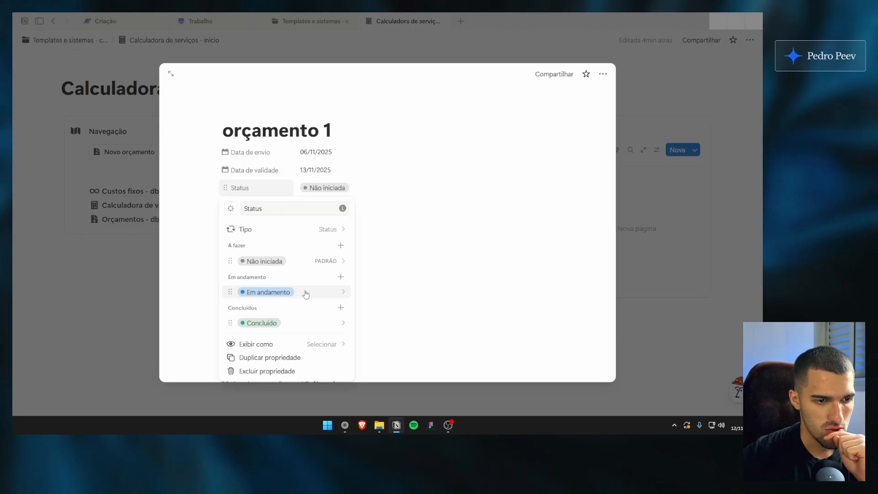
left_click(340, 277)
type("Em neg")
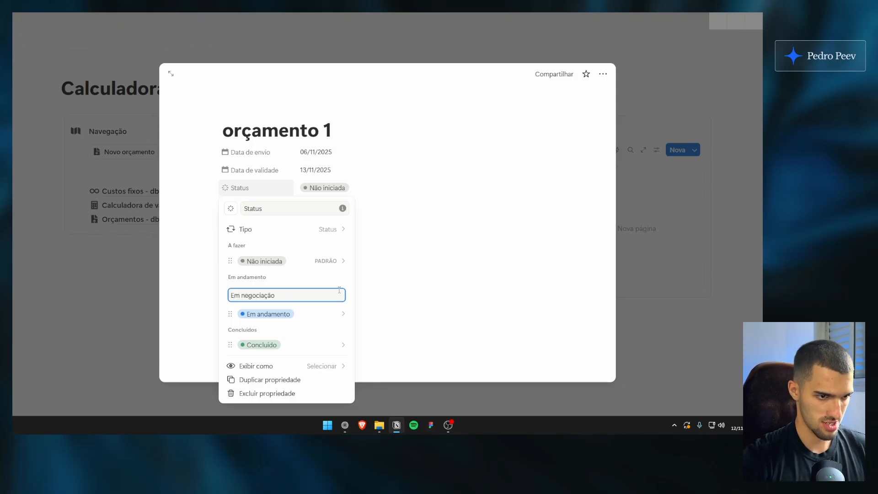
type("ociação")
key("Return")
Rename the Status option Concluído as Fechado
left_click(340, 336)
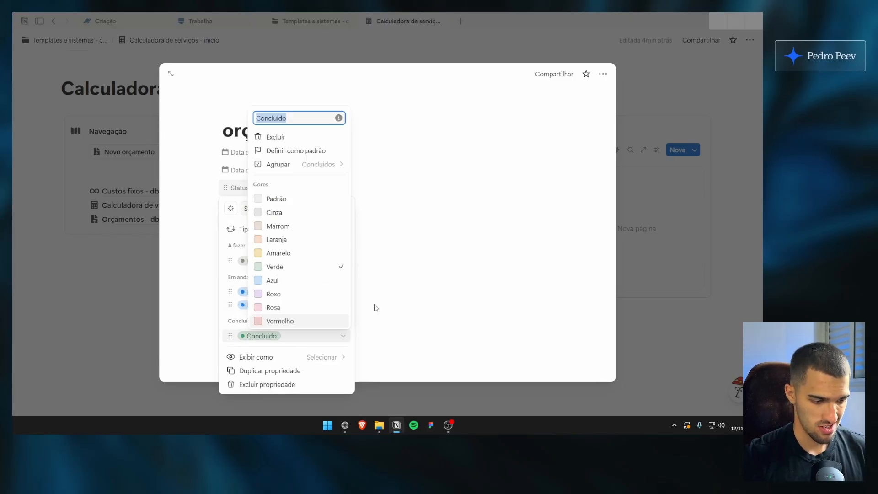
type("Fechado")
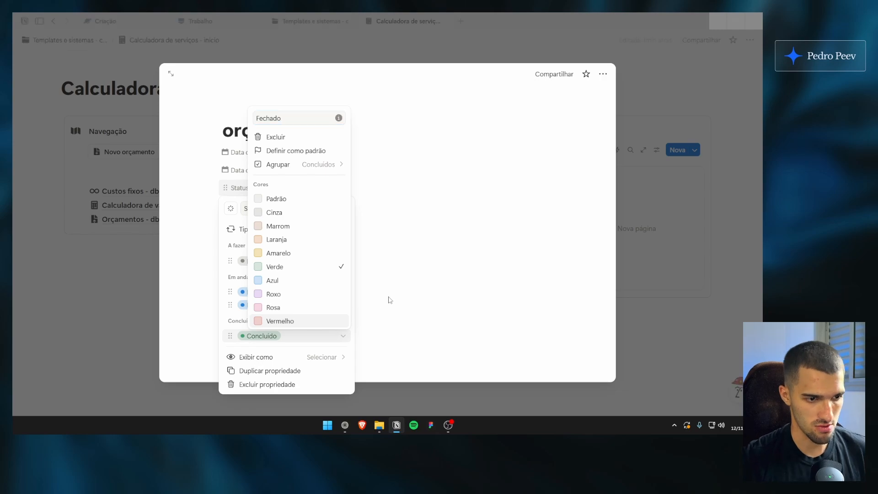
key("Return")
Rename the Status option Não iniciada as Novo orçamento
left_click(302, 260)
key("BackSpace")
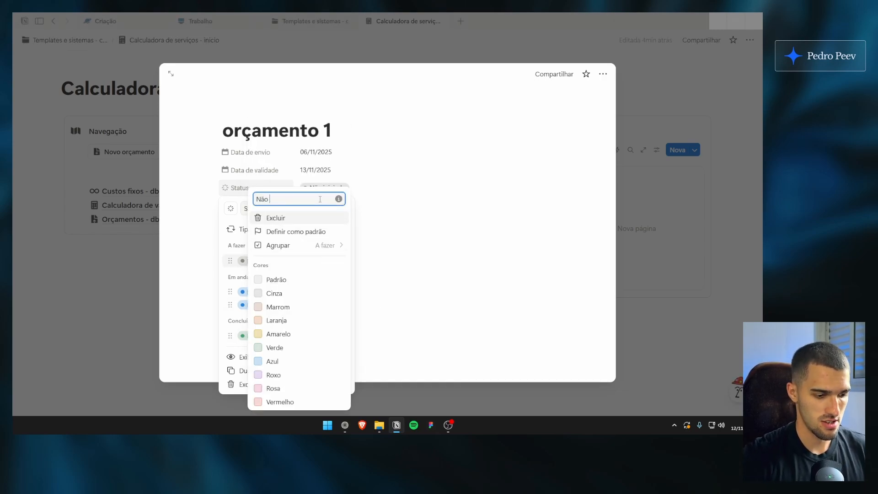
key("BackSpace")
key("BackSpace")
key("BackSpace")
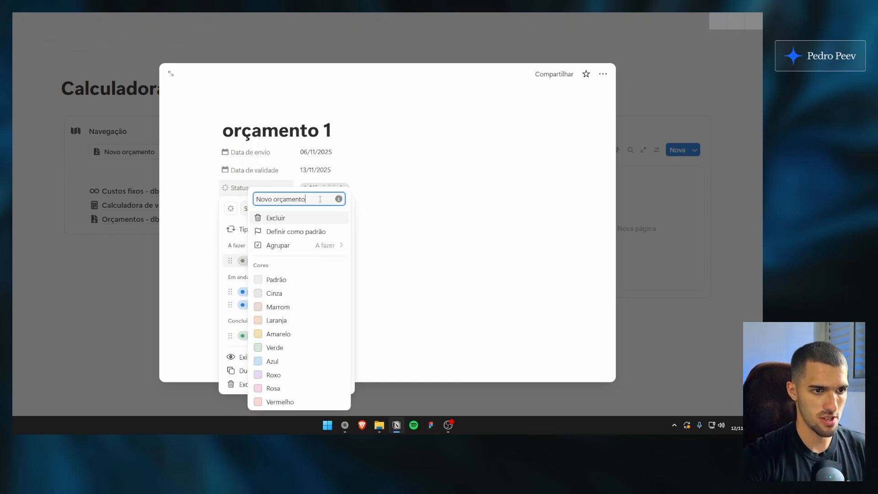
left_click(366, 221)
Delete the Em andamento option from the Status property and close the orçamento 1 page
left_click(316, 306)
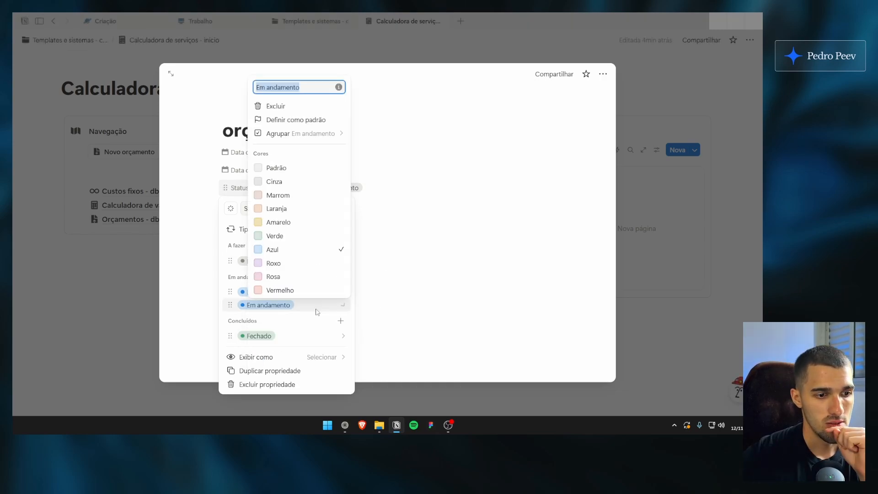
left_click(313, 303)
left_click(317, 296)
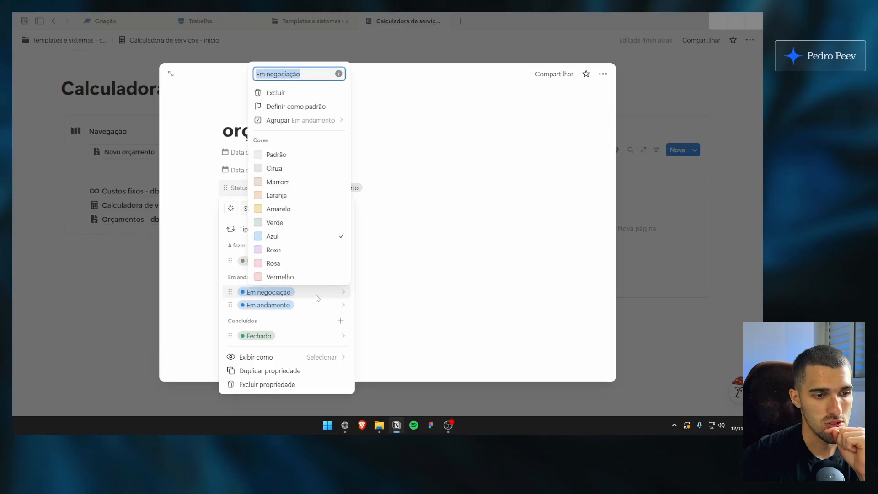
left_click(316, 303)
left_click(315, 304)
left_click(279, 108)
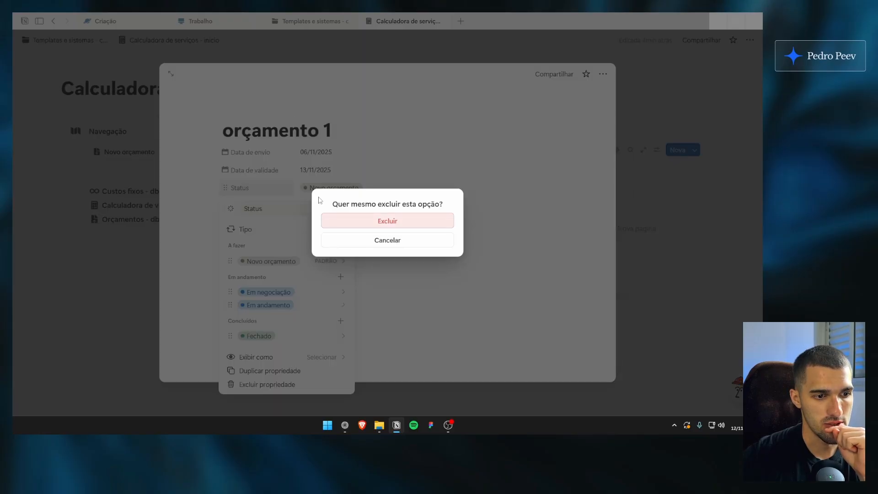
left_click(392, 222)
left_click(620, 215)
left_click(620, 216)
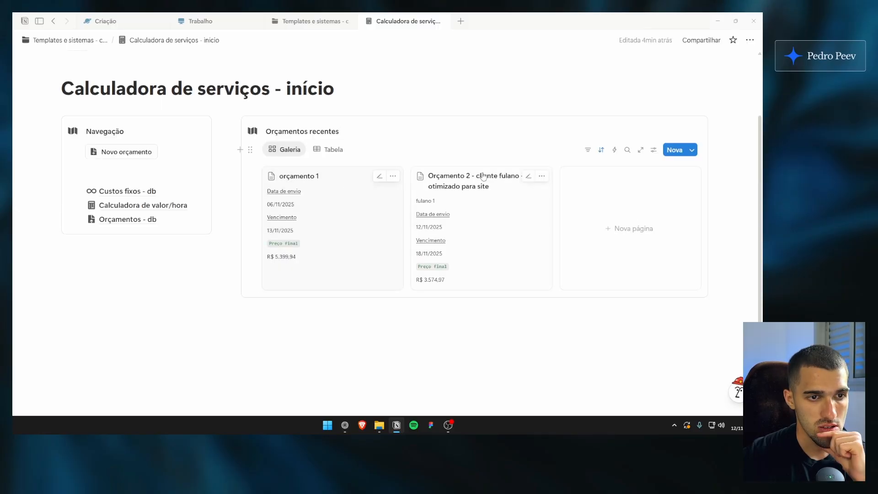
Show the Status property on the gallery cards and place it directly below Nome in the property order
left_click(653, 156)
left_click(672, 217)
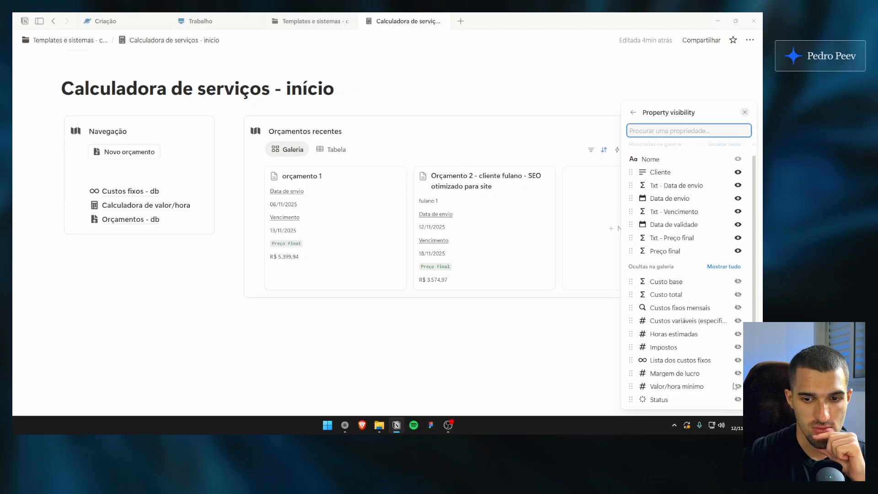
left_click(737, 399)
left_click_drag(680, 280, 680, 184)
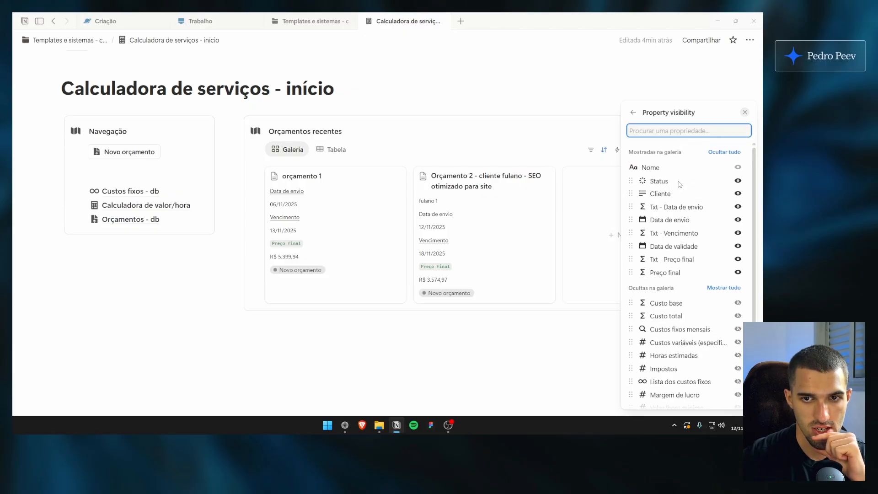
left_click(372, 131)
Set the status of orçamento 1 to Em negociação and keep Orçamento 2 as Novo orçamento
left_click(295, 191)
left_click(313, 268)
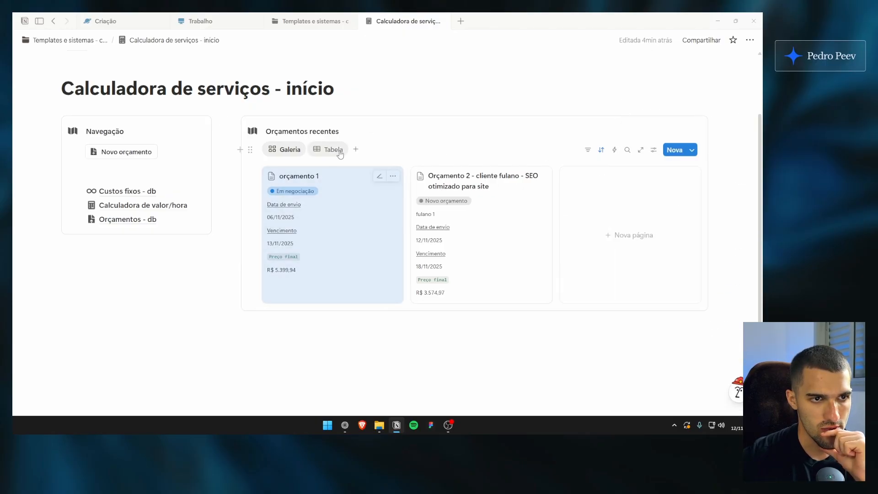
left_click(443, 201)
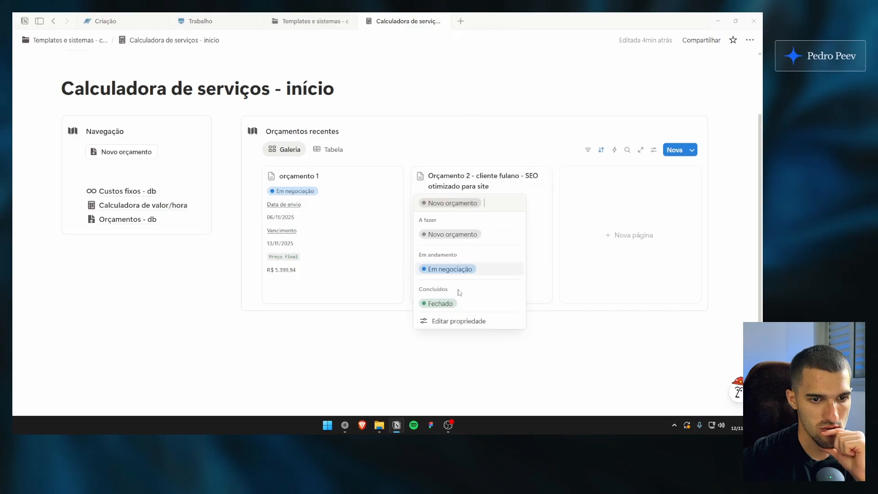
left_click(456, 235)
left_click(449, 201)
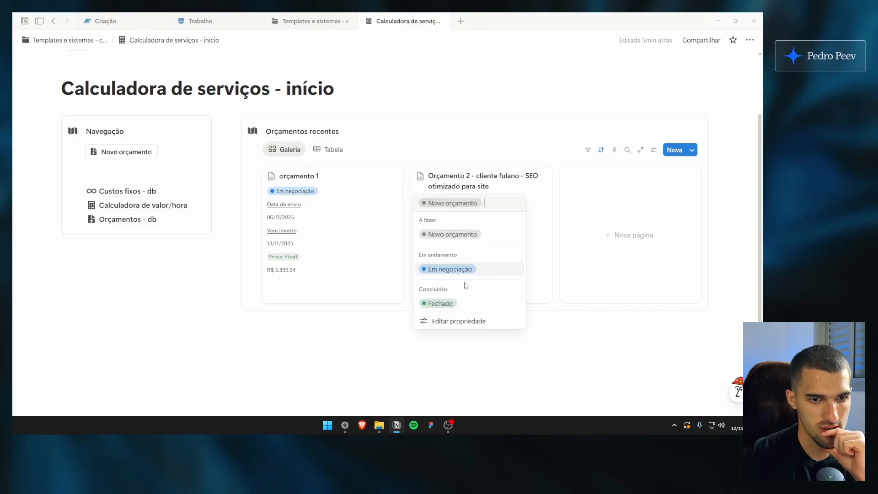
left_click(397, 129)
Rename the Galeria view of the recent quotes as A fechar
left_click(588, 150)
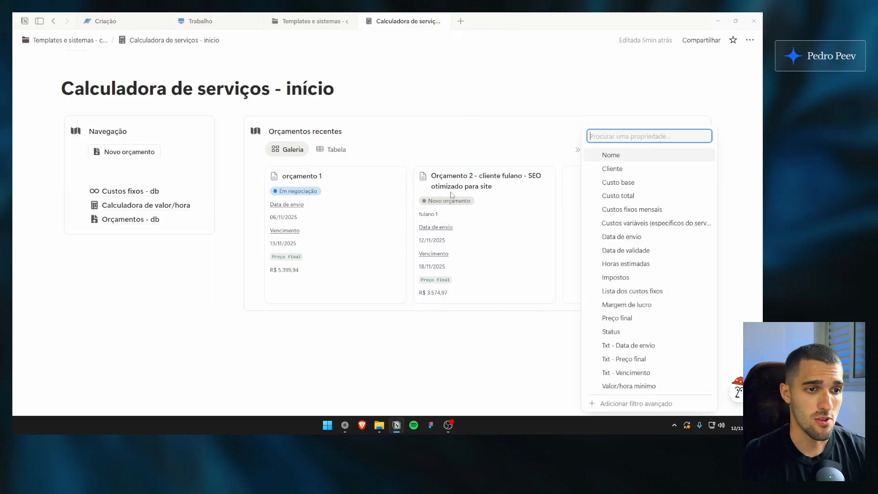
left_click(476, 152)
left_click(293, 150)
left_click(318, 168)
type("A fechar")
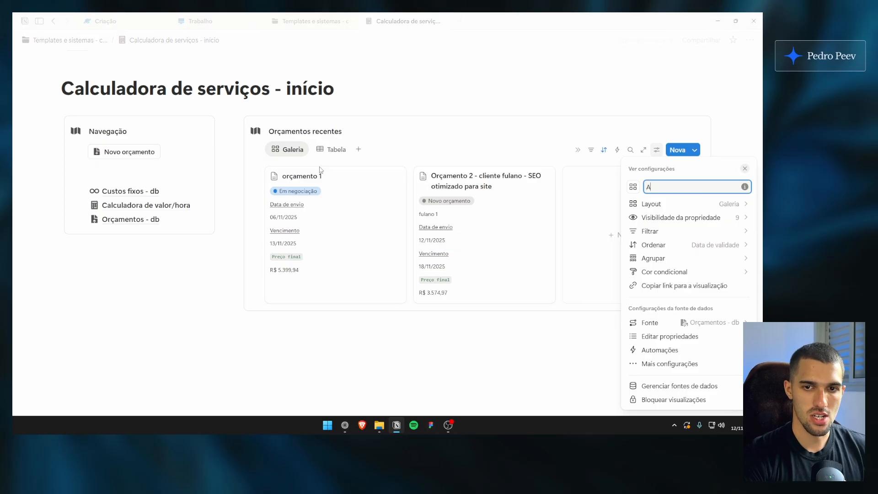
key("Return")
Rename the gallery view of the recent quotes as Negociando
left_click(301, 151)
left_click(312, 166)
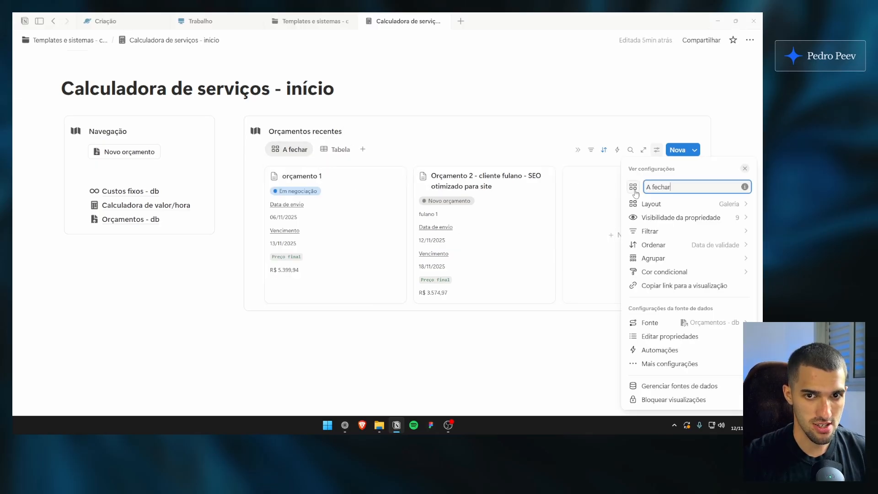
key("ctrl+a")
type("E")
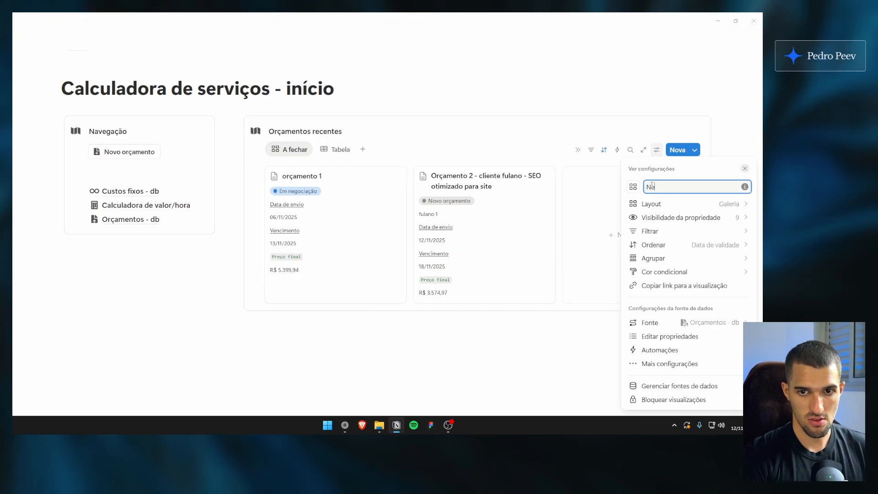
left_click(303, 152)
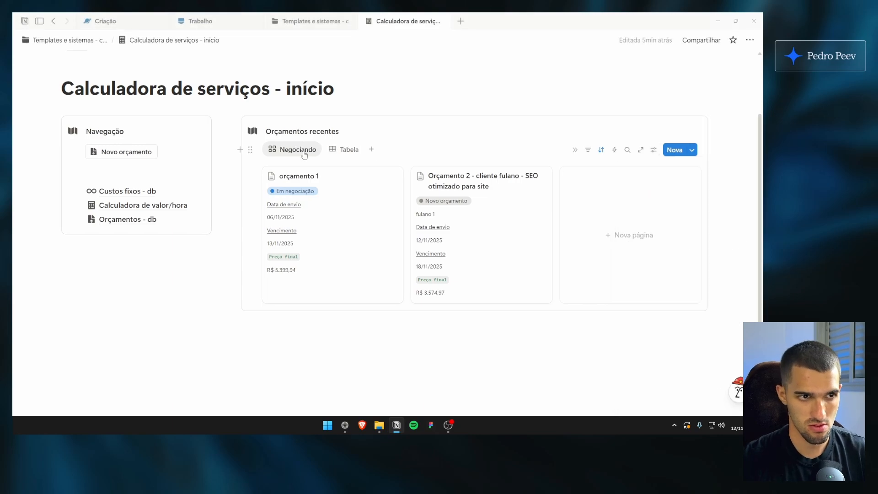
Search the view icons for "hour" and give the Negociando view an outlined clock icon
left_click(304, 153)
left_click(307, 178)
left_click(632, 187)
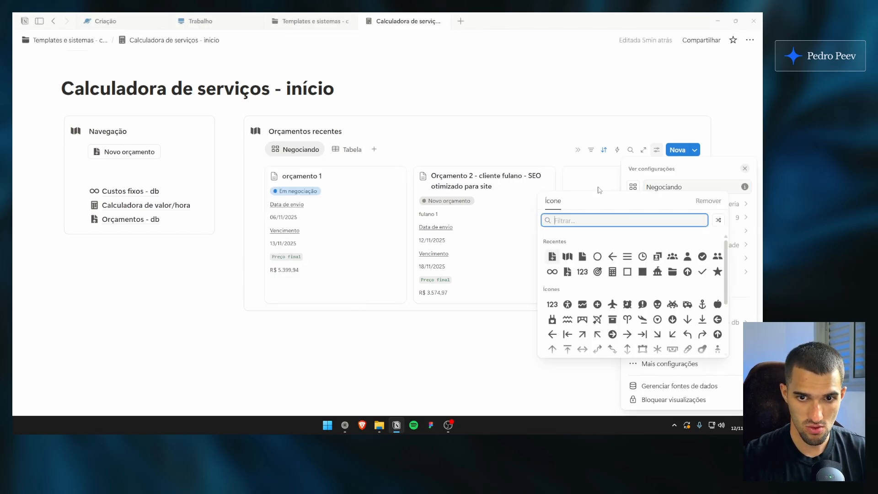
scroll(626, 251, "down", 10)
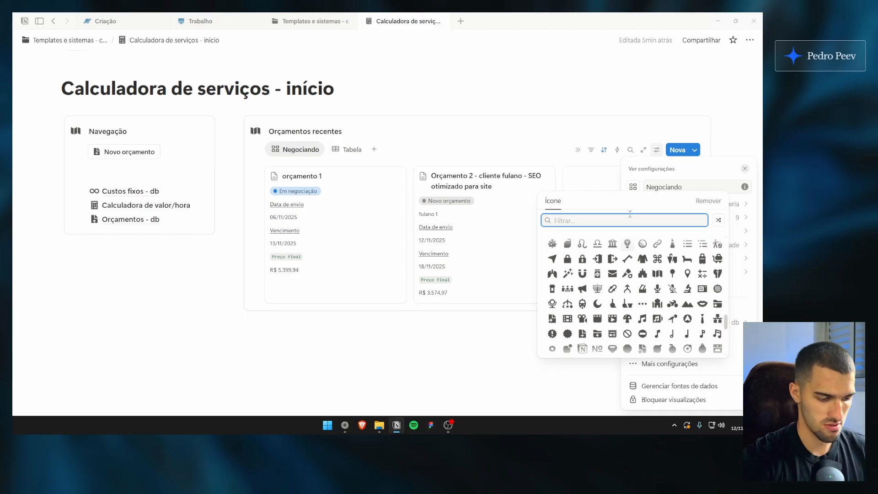
type("hour")
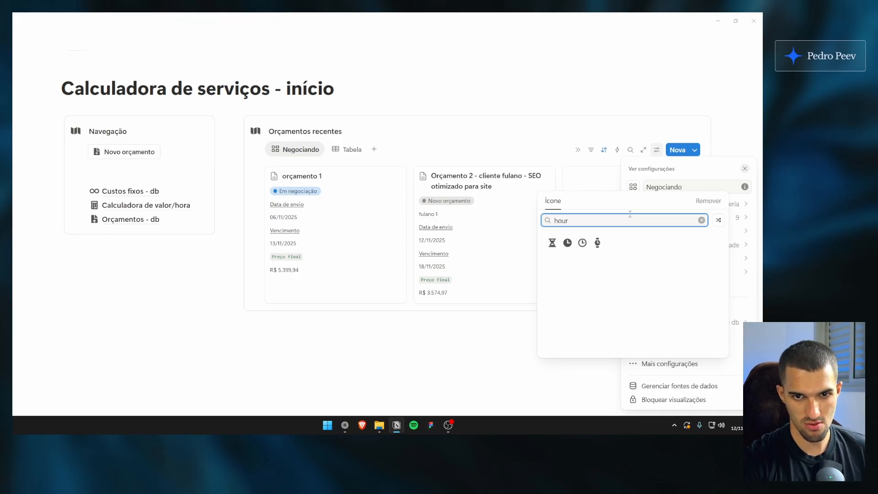
left_click(596, 242)
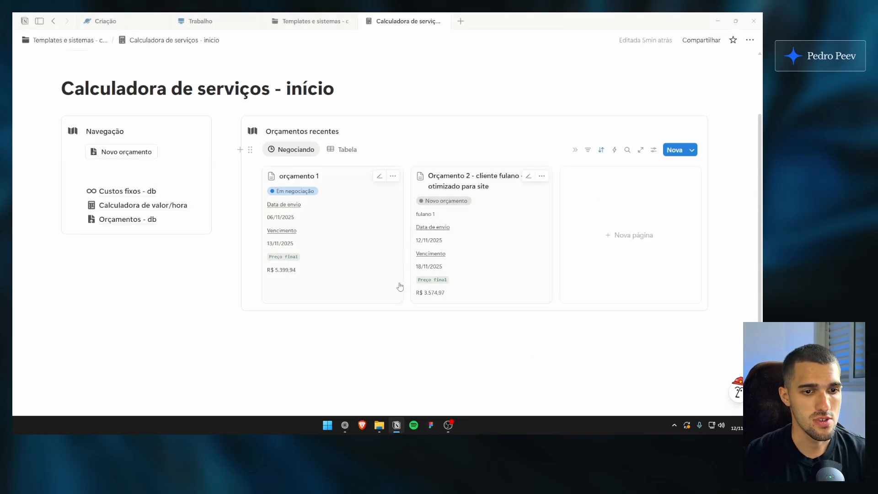
left_click(654, 149)
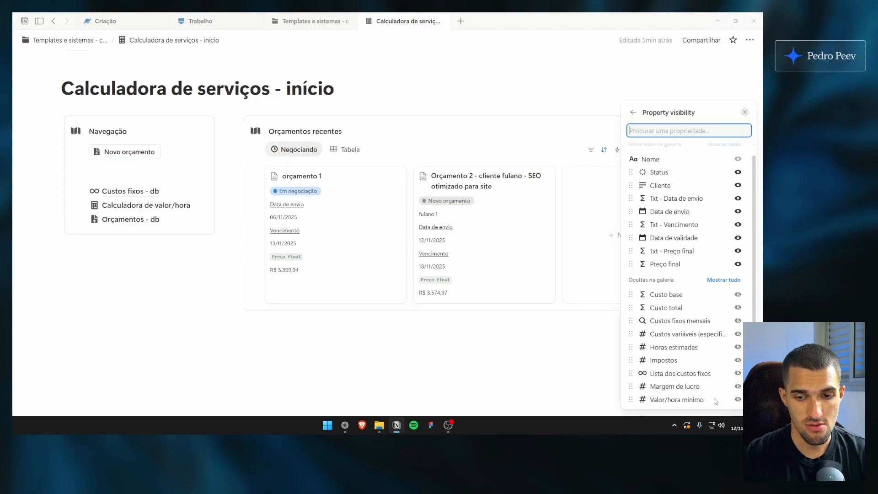
left_click(366, 132)
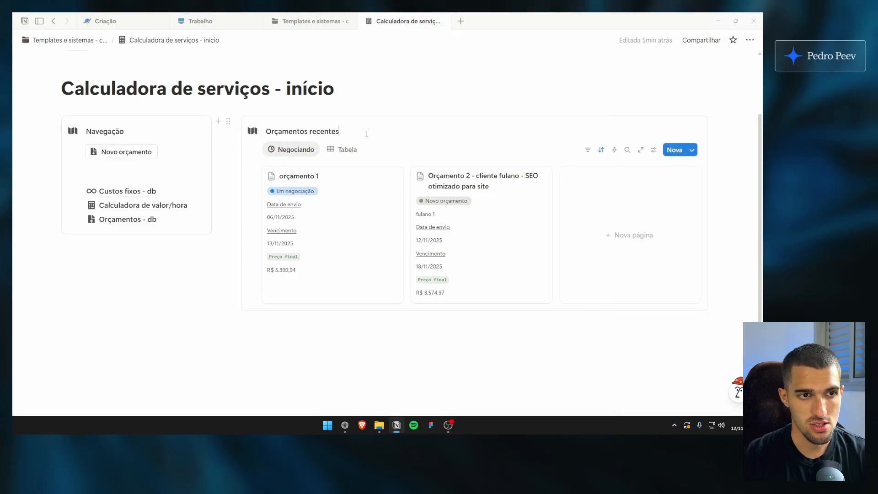
Open orçamento 1 and add a Botão property named "Botão - Orçamento fechado"
left_click(388, 237)
scroll(358, 223, "down", 7)
left_click(271, 165)
left_click(269, 256)
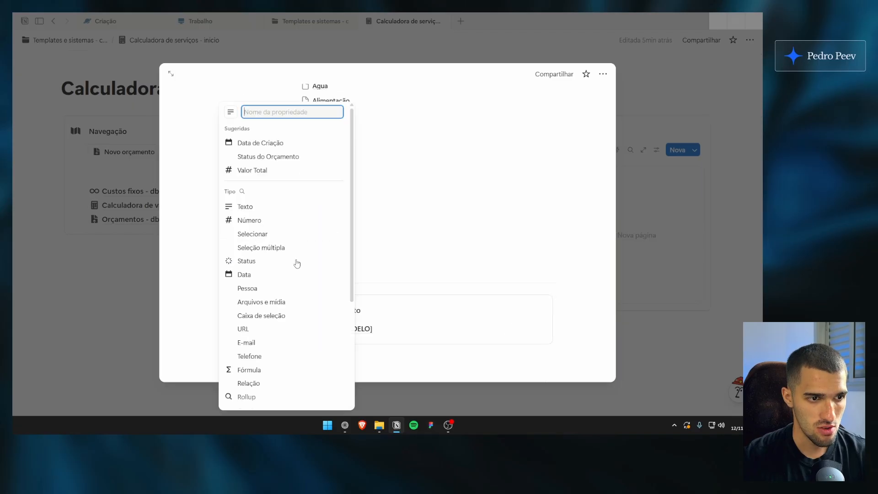
scroll(294, 260, "down", 5)
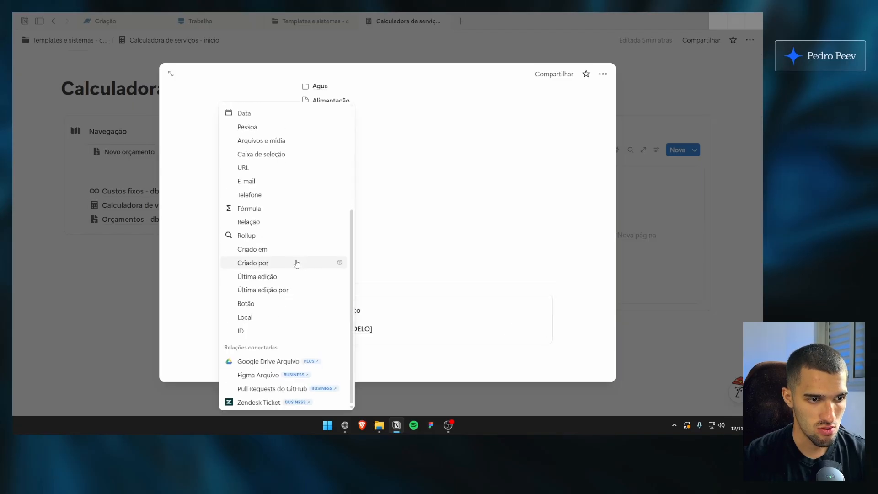
left_click(269, 304)
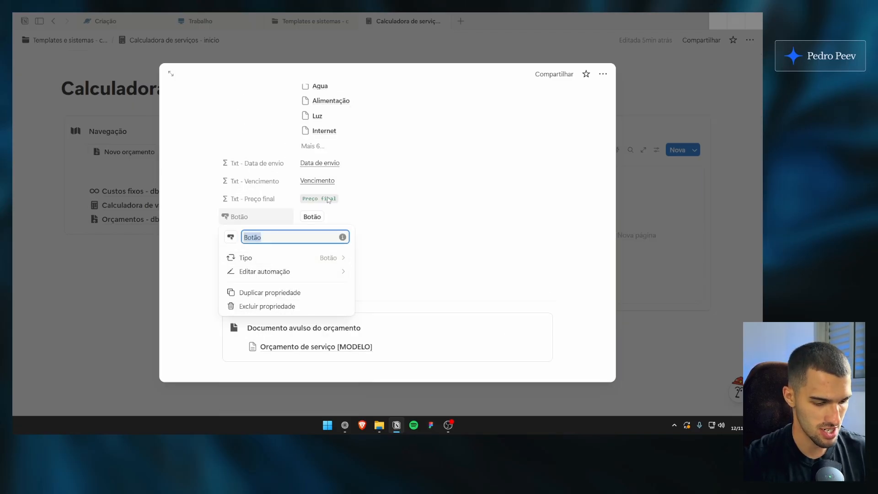
key("End")
type("- O")
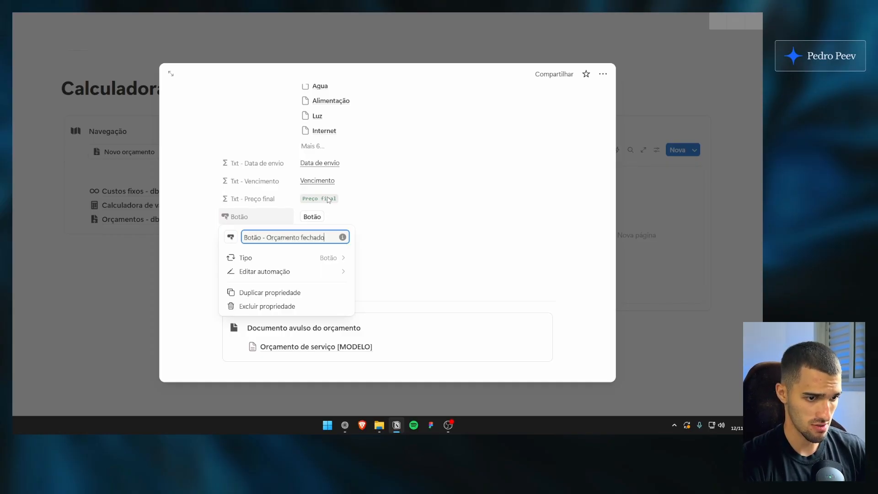
Open the button's automation and change its label to Orçamento fechado preceded by a green check mark emoji
left_click(275, 271)
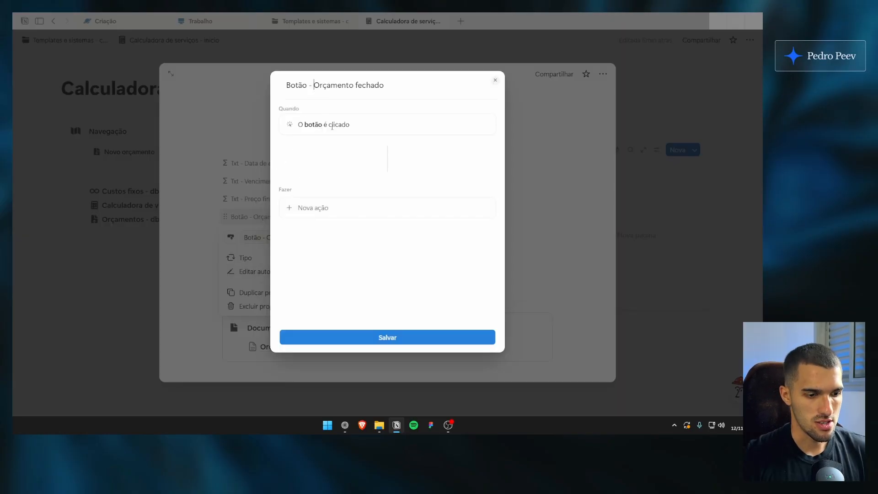
key("BackSpace")
key("BackSpace")
key("BackSpace")
key("BackSpace")
key("BackSpace")
key("BackSpace")
key("BackSpace")
key("BackSpace")
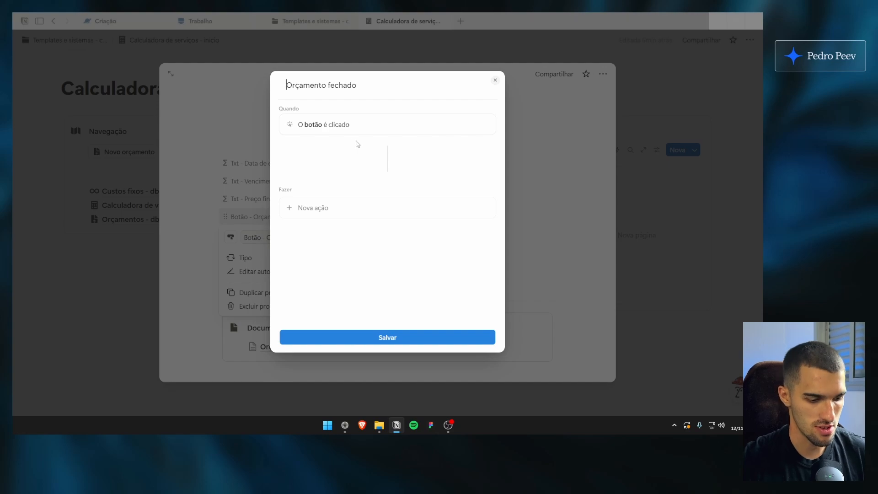
key("super+period")
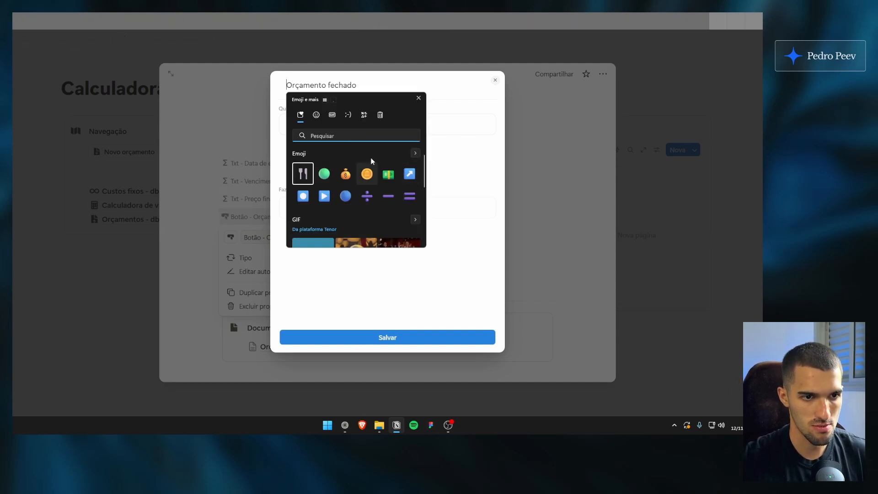
type("marca")
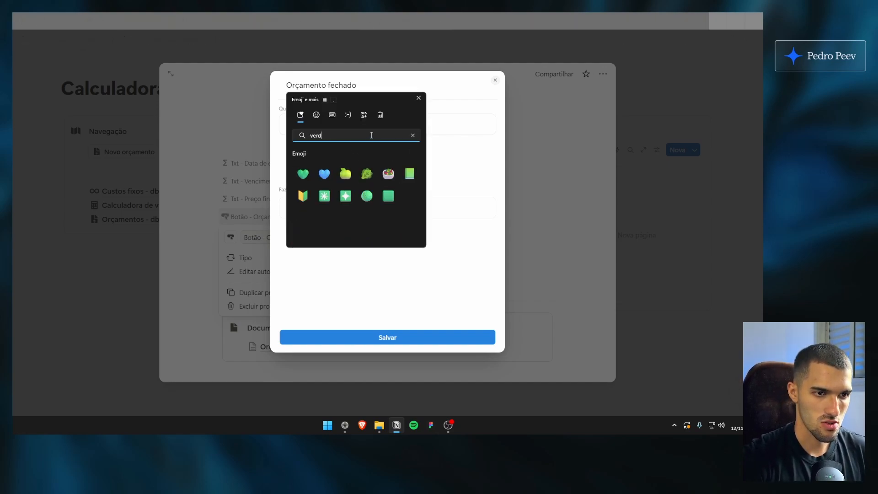
left_click(323, 173)
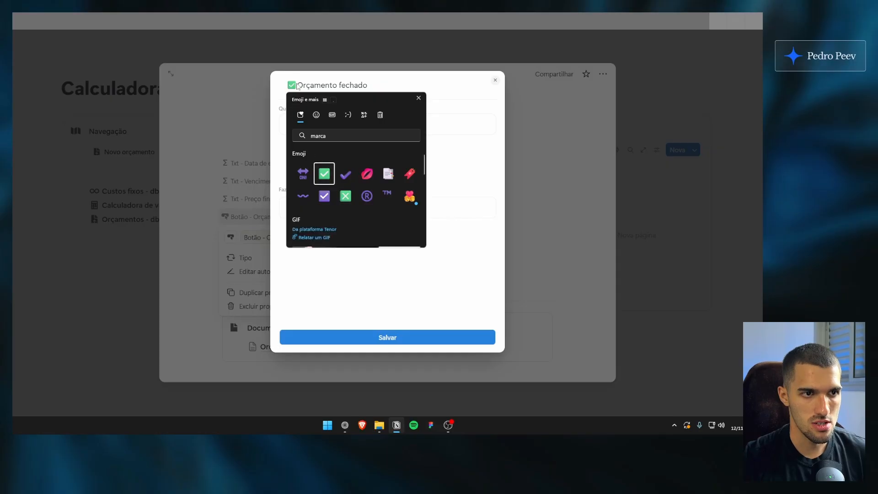
key("Escape")
Add a button action that sets the Status property to Fechado, and save the automation
left_click(331, 207)
left_click(339, 249)
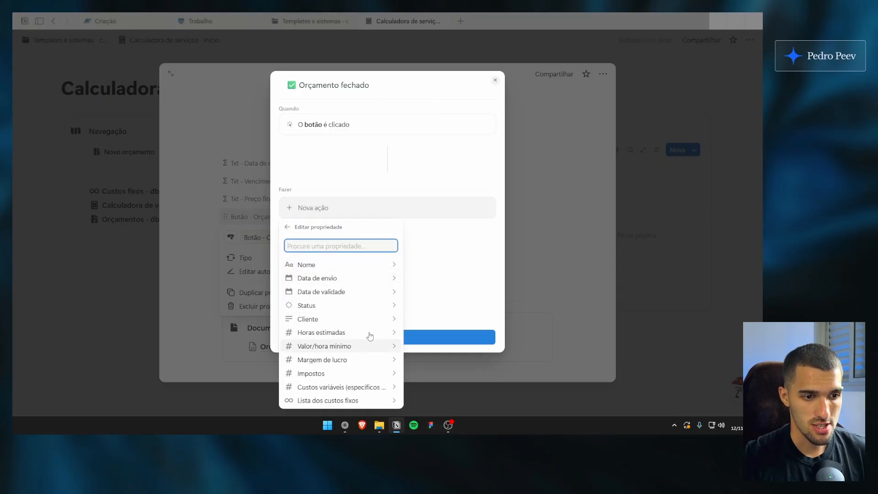
left_click(376, 305)
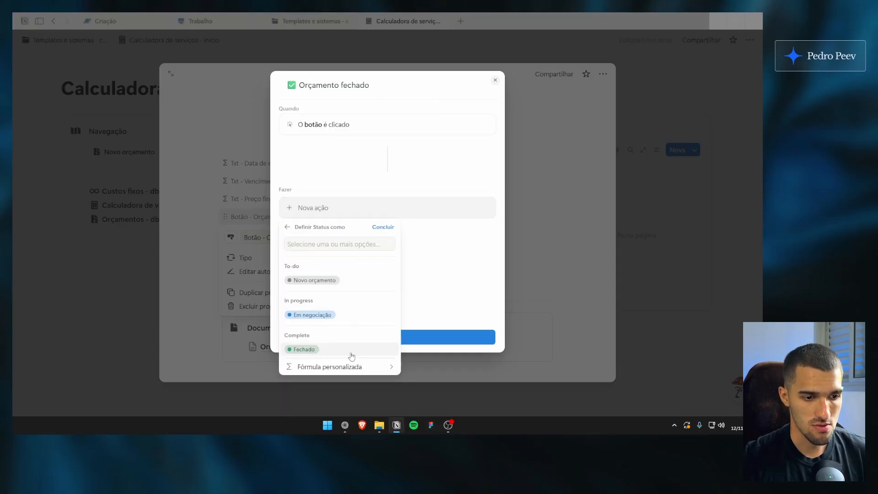
left_click(352, 350)
left_click(345, 249)
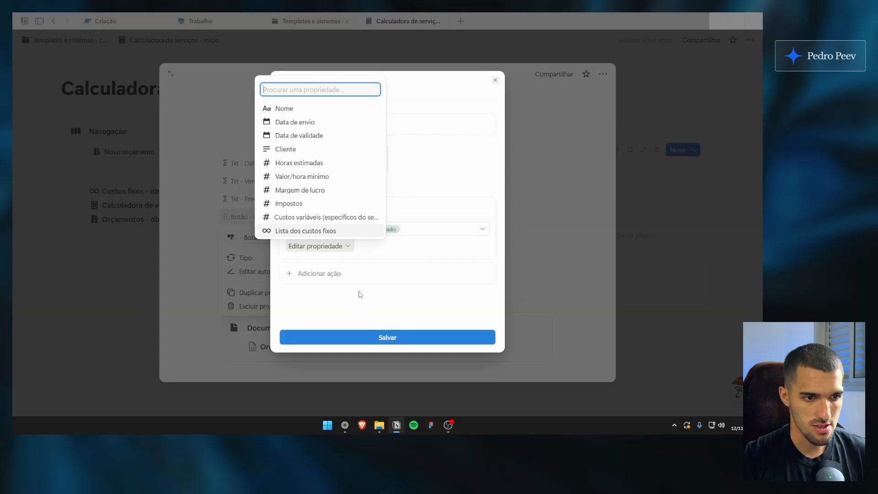
left_click(360, 294)
left_click(381, 337)
left_click(394, 281)
Set the button property and Txt - Preço final, Txt - Vencimento and Txt - Data de envio to Sempre ocultar on the page
scroll(395, 281, "up", 2)
left_click(286, 298)
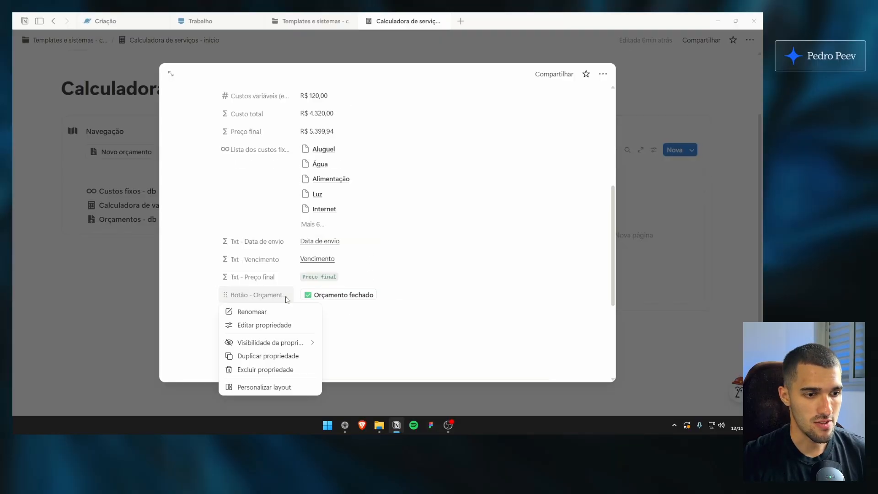
mouse_move(286, 342)
left_click(352, 355)
left_click(276, 294)
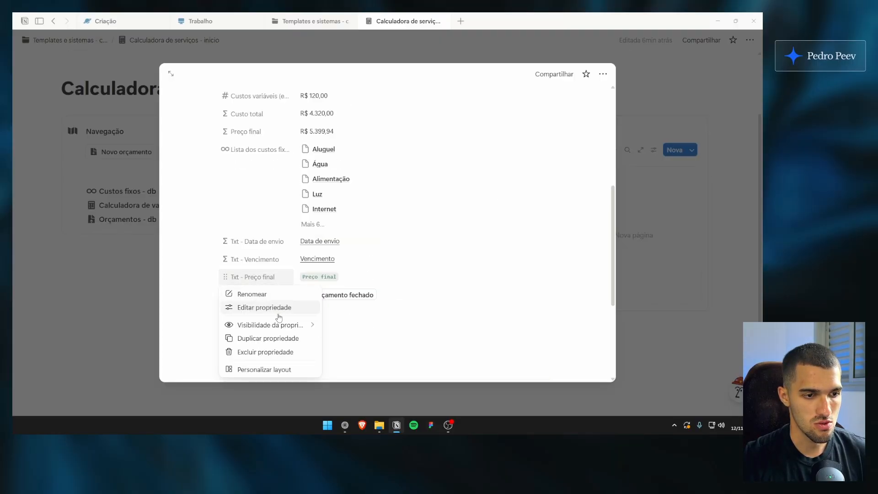
mouse_move(280, 323)
left_click(347, 337)
left_click(275, 260)
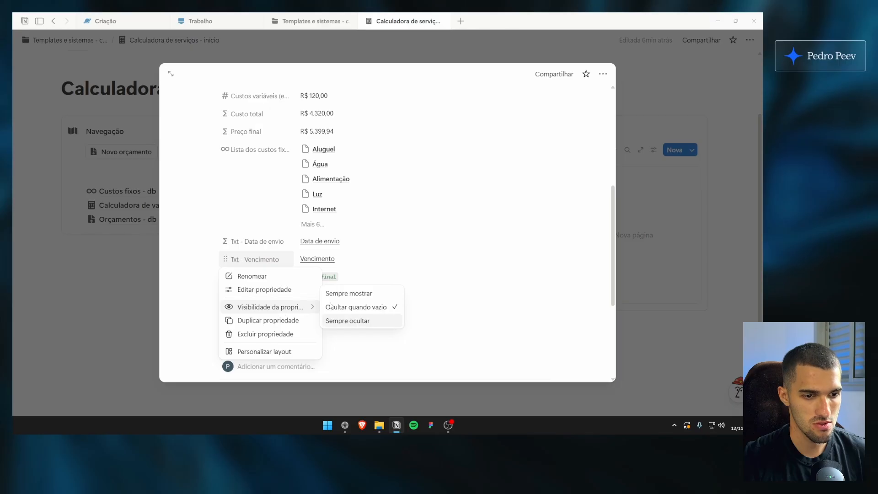
left_click(347, 320)
left_click(258, 240)
mouse_move(283, 289)
left_click(358, 306)
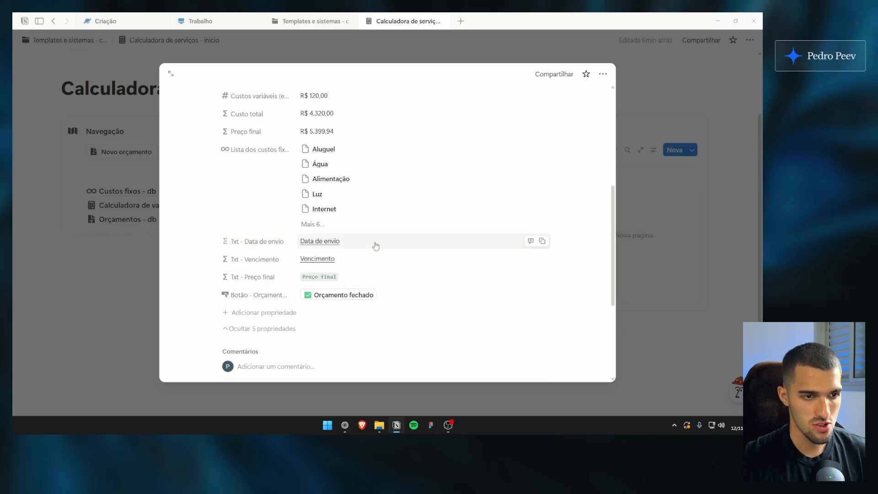
Collapse the hidden properties of orçamento 1, look over the page and close it
left_click(284, 329)
scroll(355, 338, "up", 5)
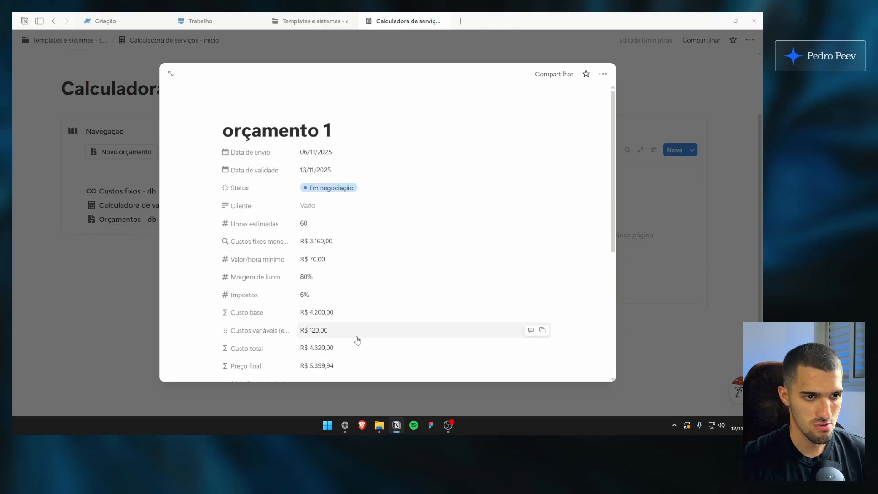
scroll(366, 289, "down", 3)
scroll(366, 290, "up", 3)
left_click(662, 201)
Show the Orçamento fechado button property on the cards of the Negociando gallery
left_click(653, 150)
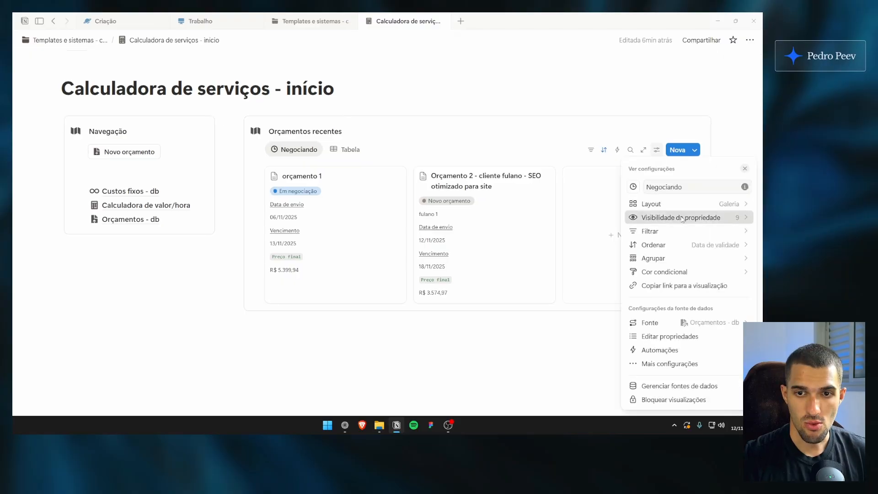
left_click(690, 217)
scroll(720, 290, "down", 3)
left_click(737, 399)
left_click(411, 131)
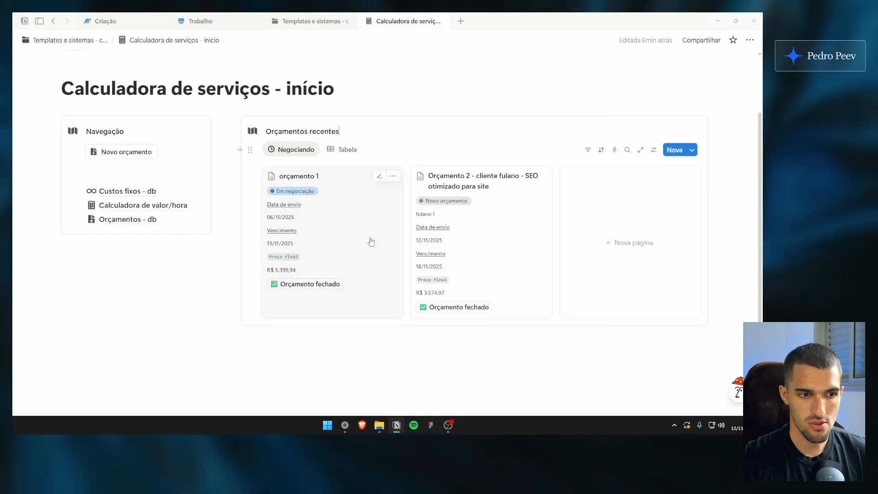
scroll(348, 244, "down", 1)
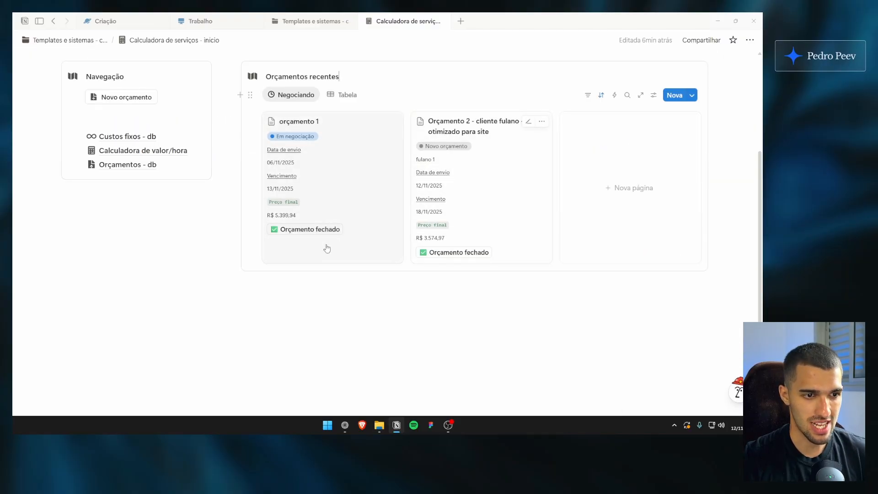
Try out the Orçamento fechado button on the orçamento 1 card in the Negociando gallery
scroll(332, 269, "up", 3)
scroll(341, 294, "down", 1)
left_click(336, 310)
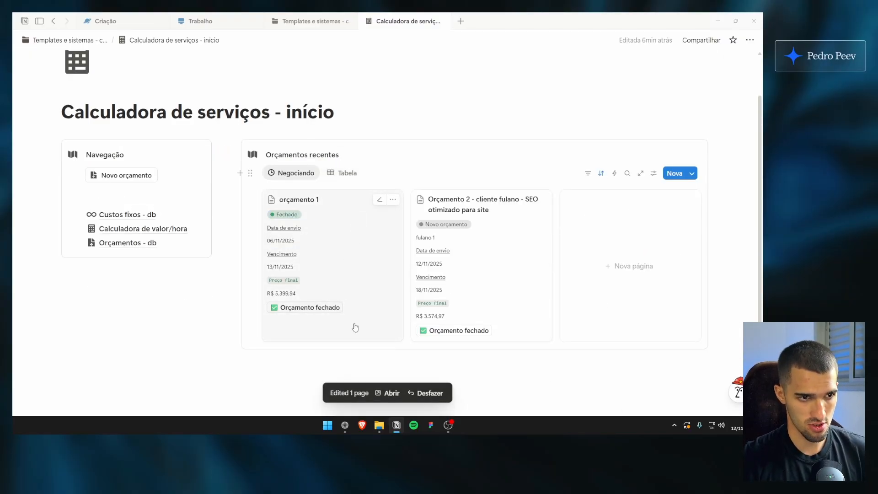
Filter the Negociando gallery to quotes whose Status is Em negociação, leaving Fechado and Novo orçamento unselected
left_click(587, 173)
left_click(621, 331)
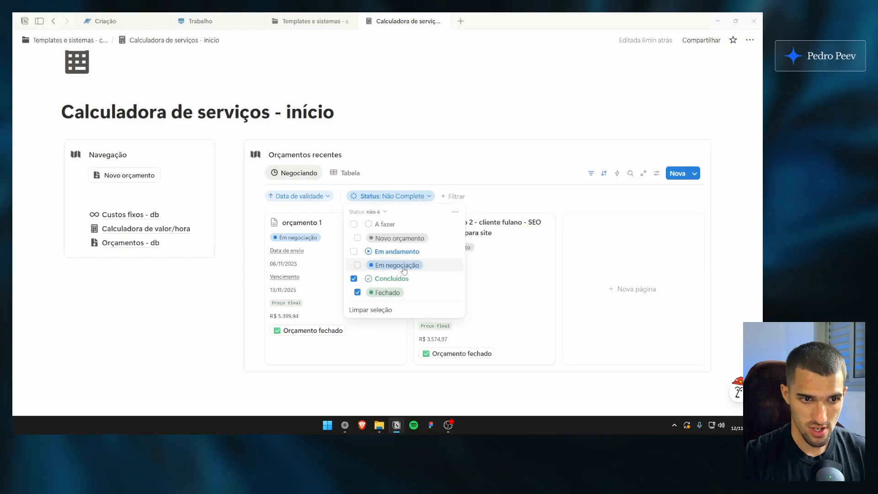
left_click(402, 266)
left_click(403, 266)
left_click(372, 211)
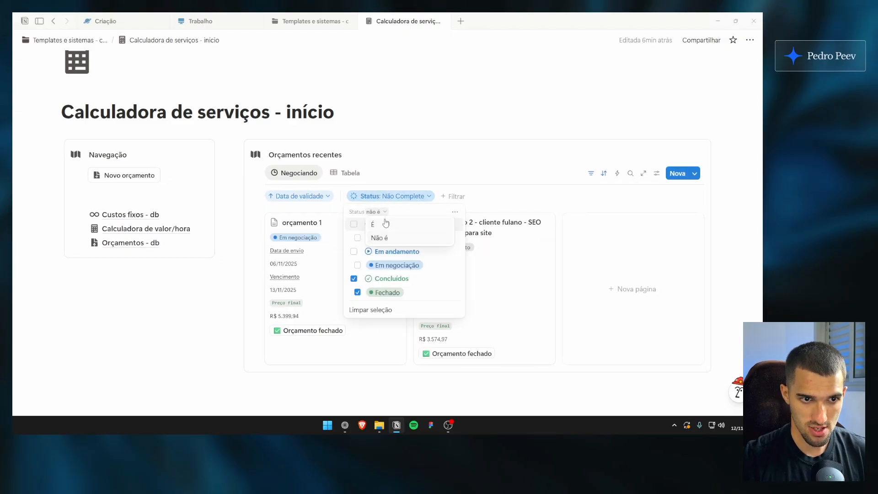
left_click(373, 222)
left_click(402, 266)
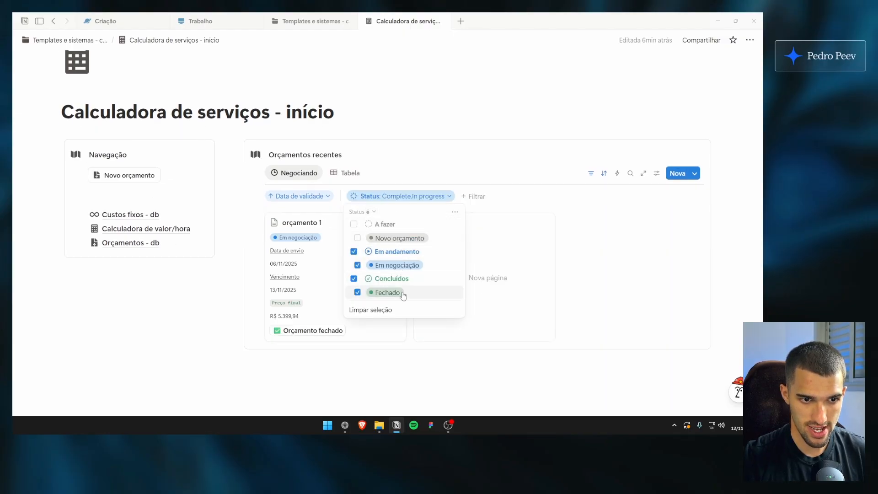
left_click(386, 292)
left_click(414, 163)
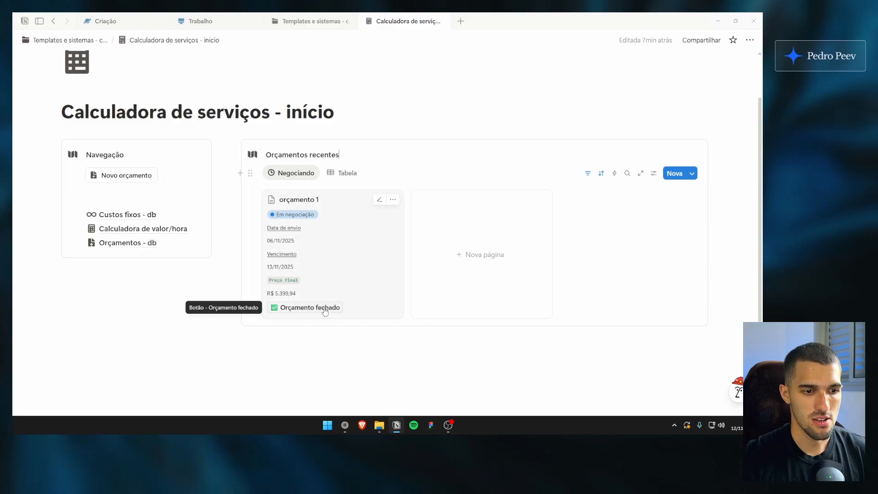
Test closing orçamento 1 with its Orçamento fechado button and look over the quotes in the Tabela view
left_click(325, 308)
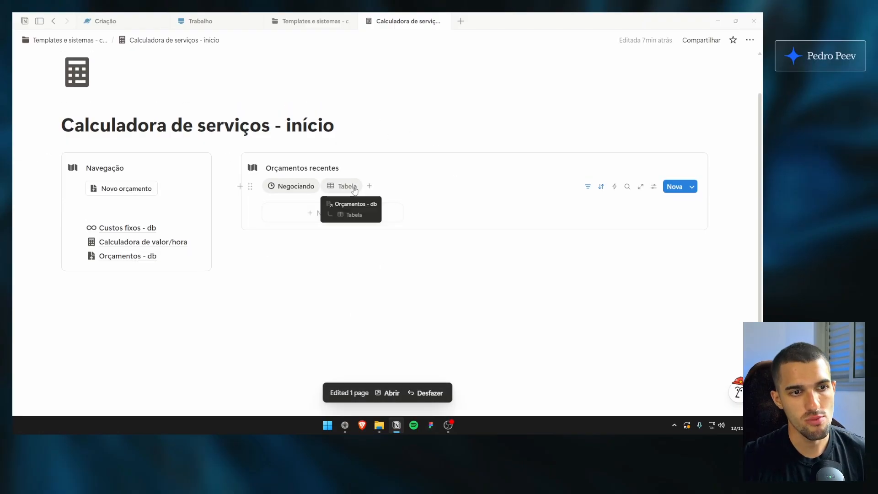
left_click(343, 173)
scroll(348, 198, "up", 1)
scroll(347, 256, "right", 5)
scroll(306, 274, "left", 5)
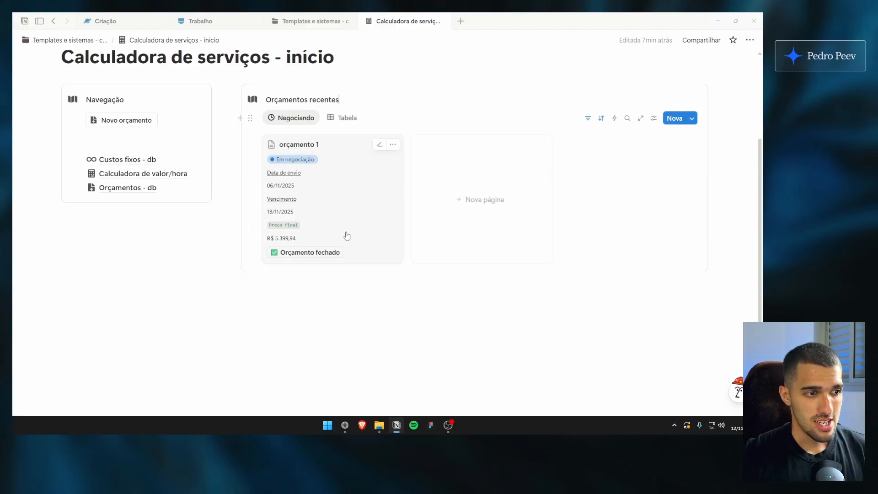
scroll(347, 236, "up", 3)
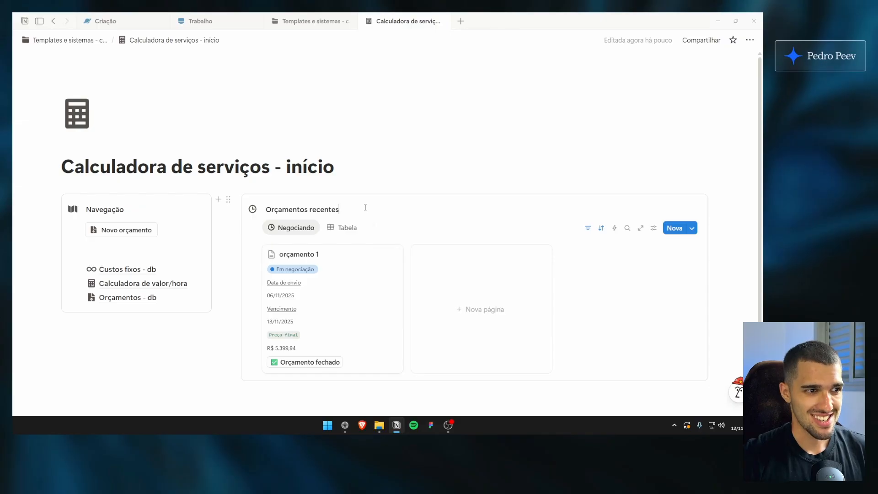
scroll(343, 180, "down", 2)
scroll(343, 177, "up", 2)
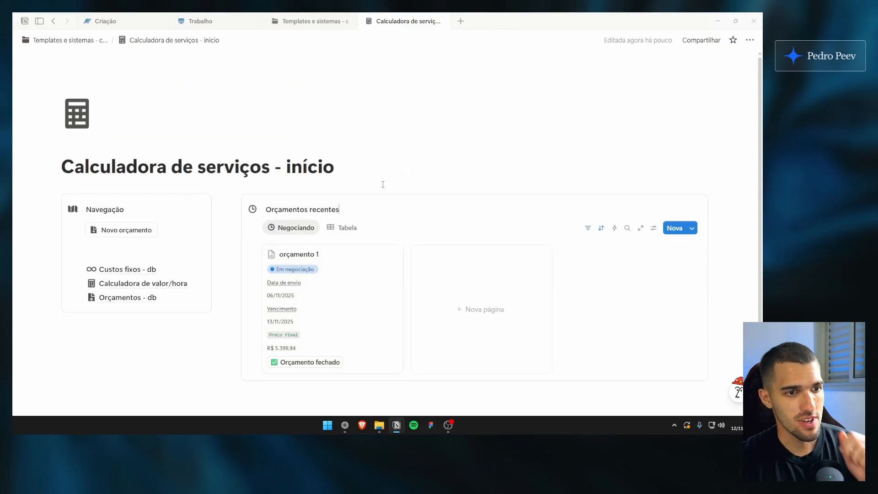
scroll(371, 212, "down", 3)
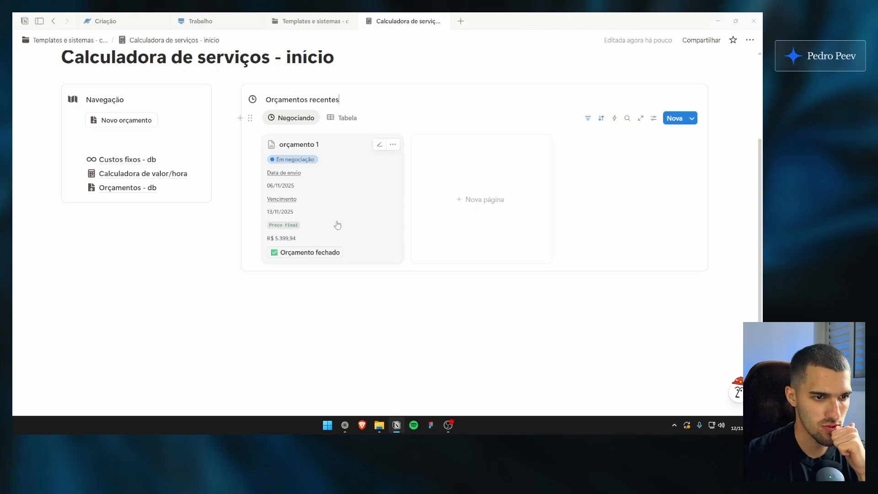
scroll(337, 225, "up", 3)
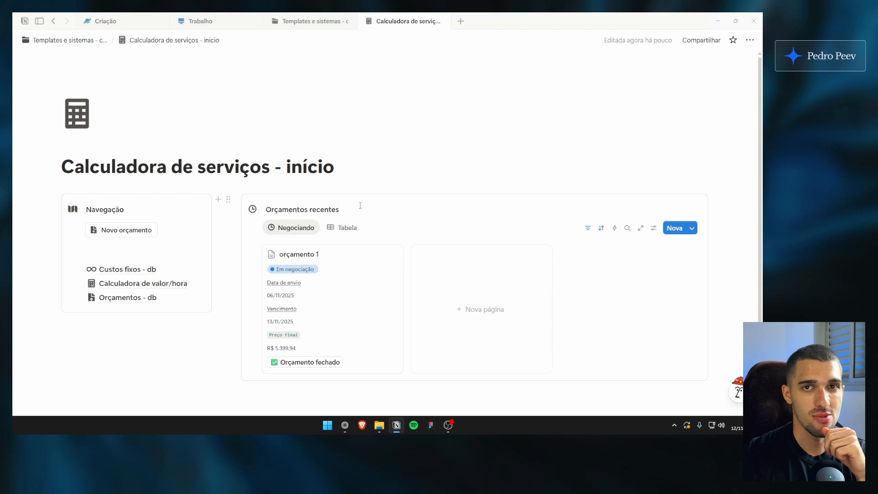
scroll(113, 230, "down", 3)
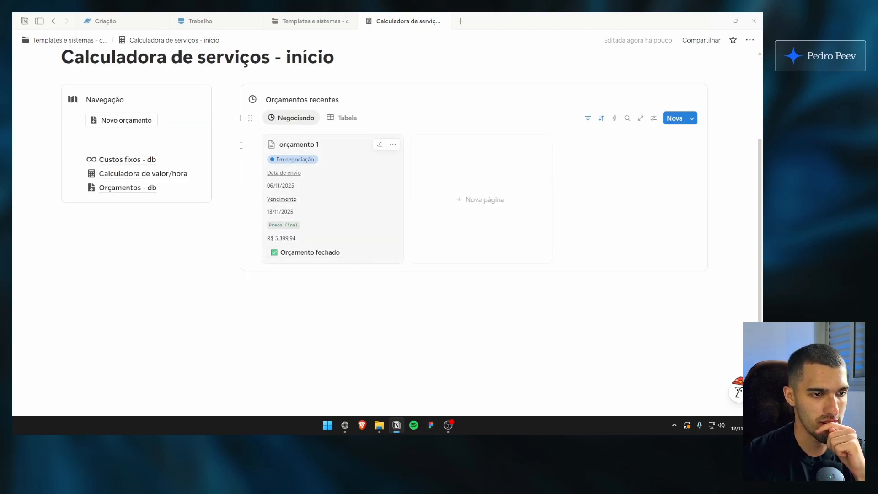
left_click(160, 256)
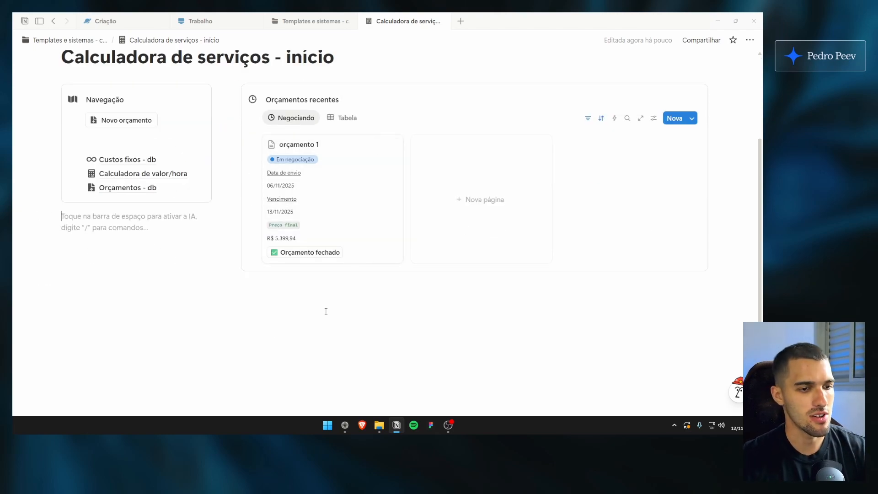
left_click(182, 314)
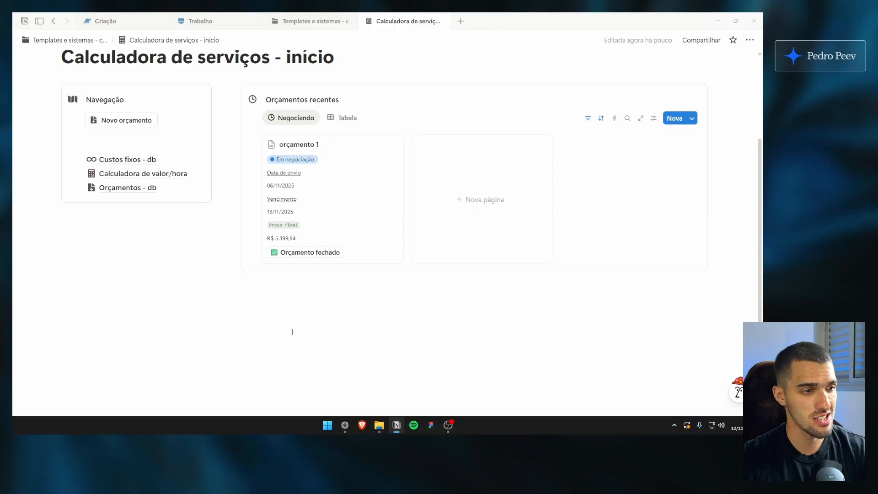
scroll(363, 134, "up", 1)
left_click_drag(734, 130, 320, 93)
left_click(334, 93)
scroll(427, 178, "up", 2)
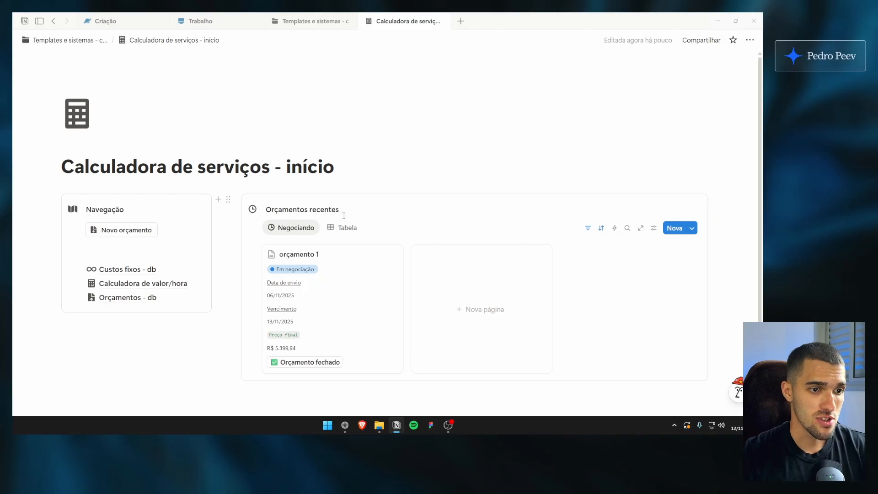
left_click(336, 167)
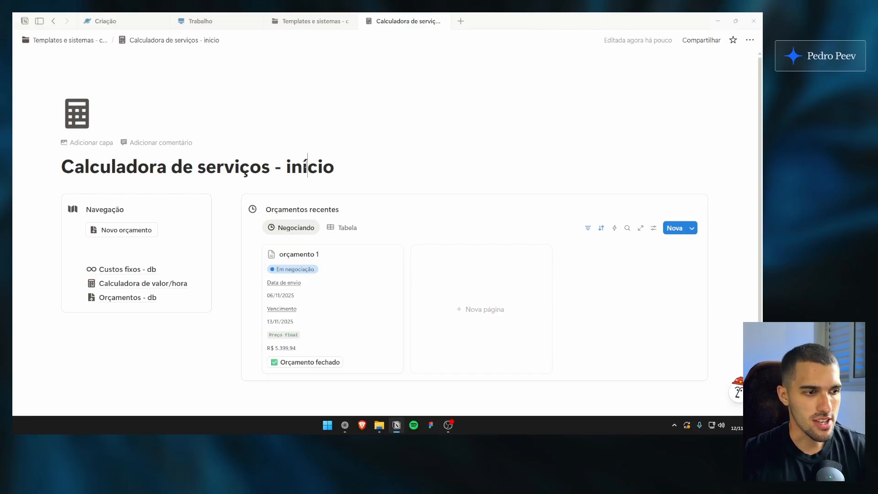
Open orçamento 1 from the Negociando gallery, look over its properties and close it
left_click(352, 255)
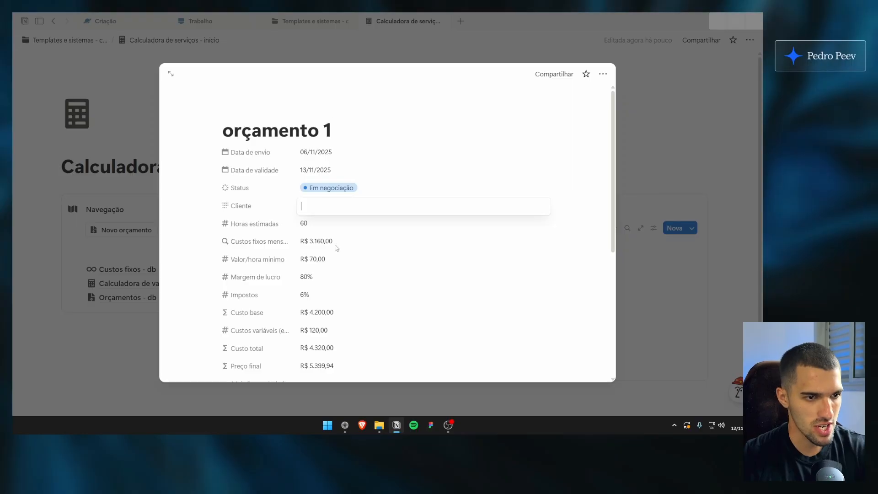
key("Escape")
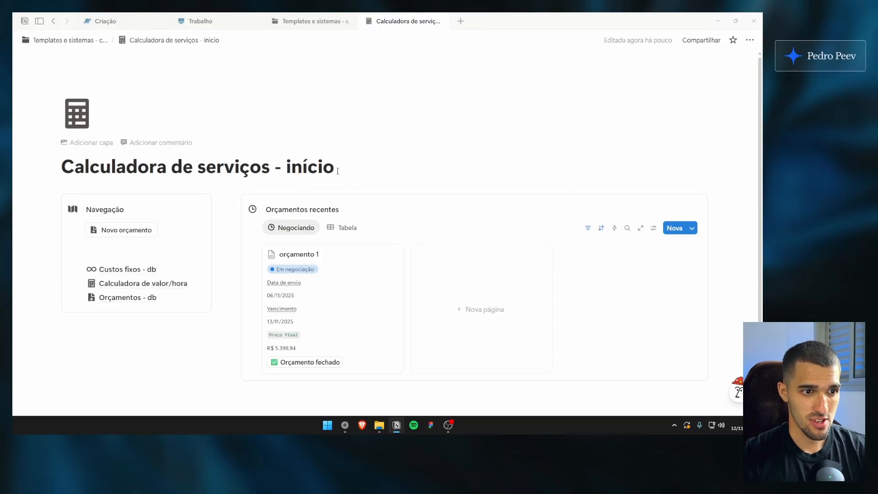
scroll(314, 159, "down", 2)
left_click(380, 260)
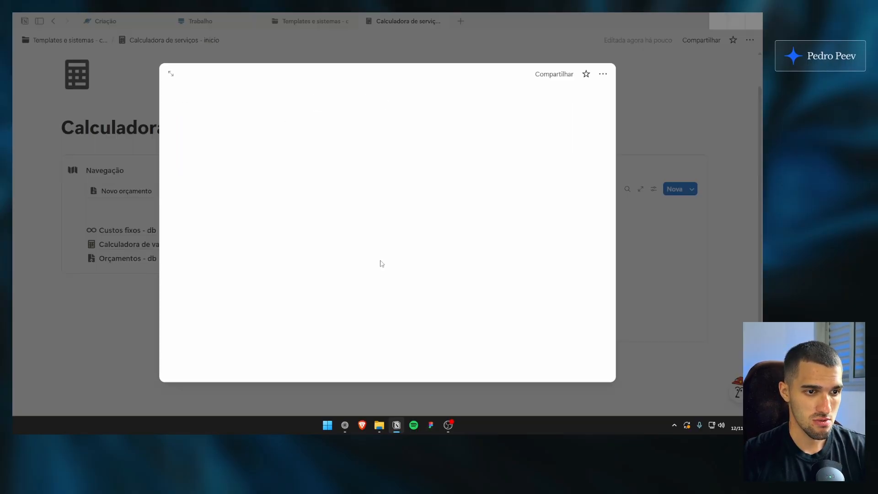
left_click(117, 151)
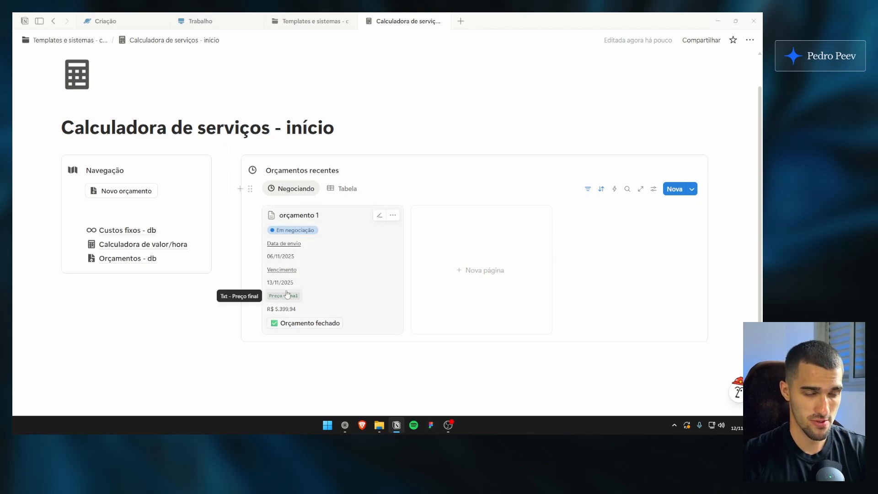
scroll(352, 194, "down", 1)
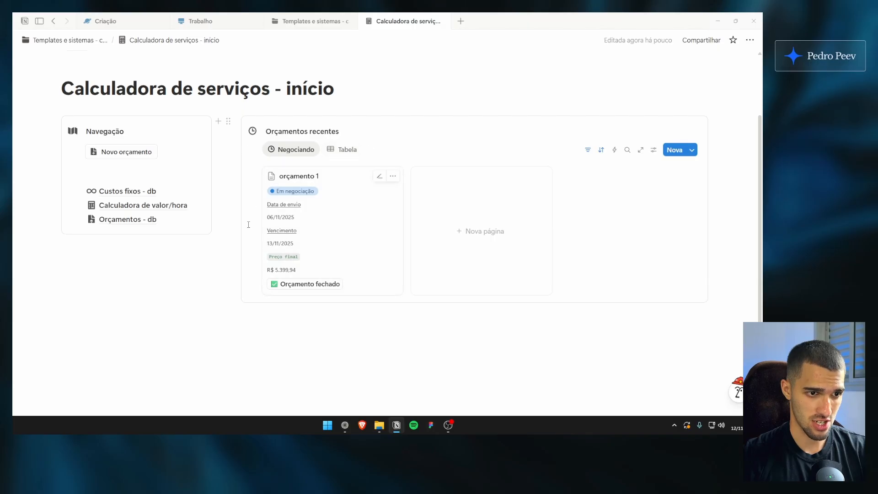
scroll(362, 246, "up", 1)
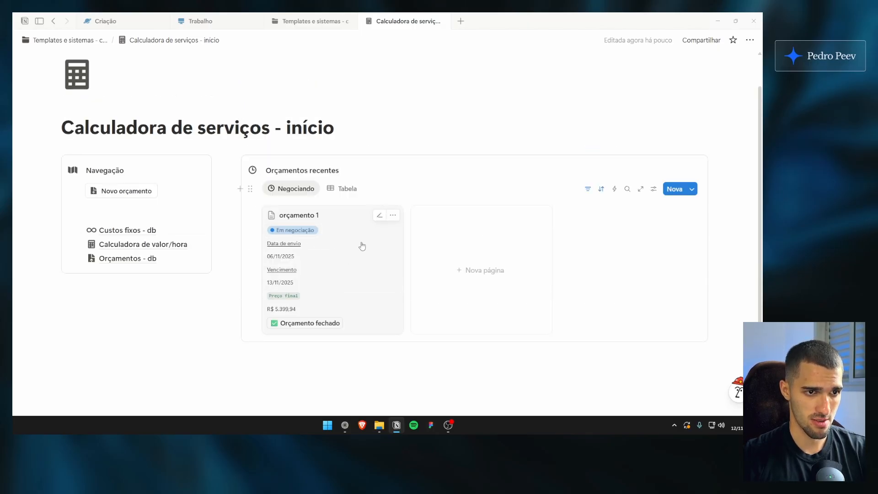
scroll(374, 198, "down", 1)
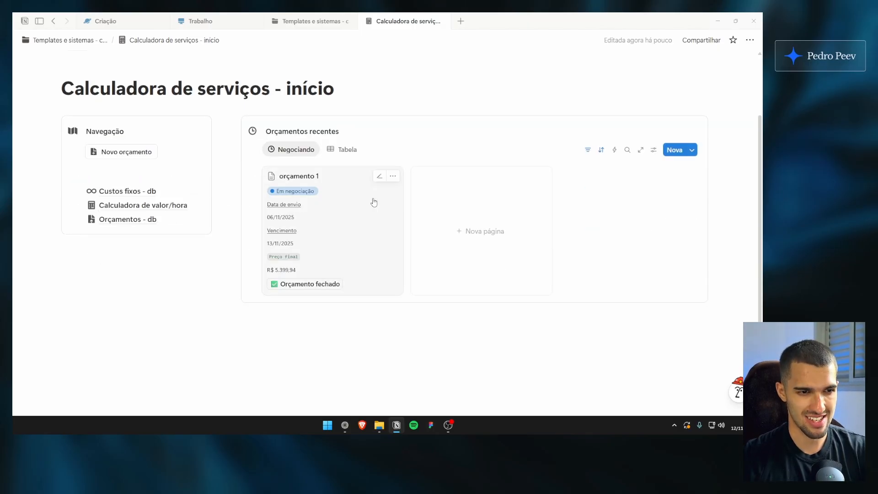
scroll(374, 202, "up", 2)
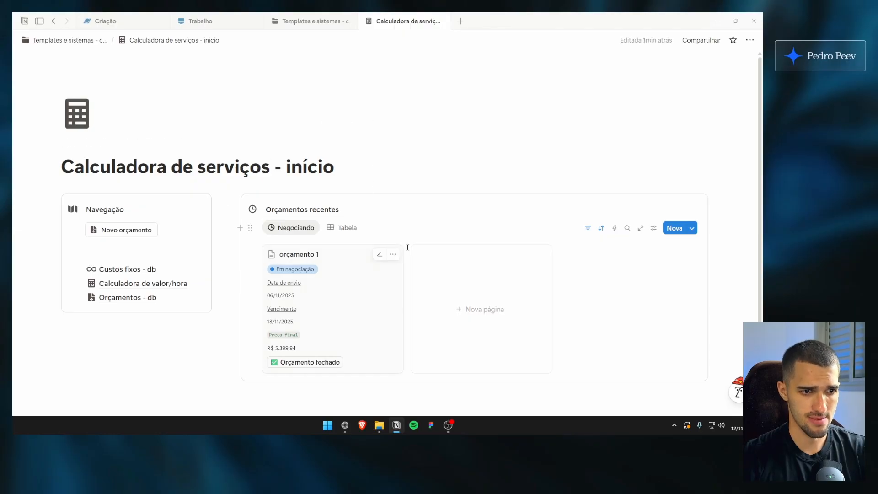
scroll(371, 160, "down", 1)
Look over the template list on the Templates e sistemas - canal page and return to the calculator home page
left_click(315, 21)
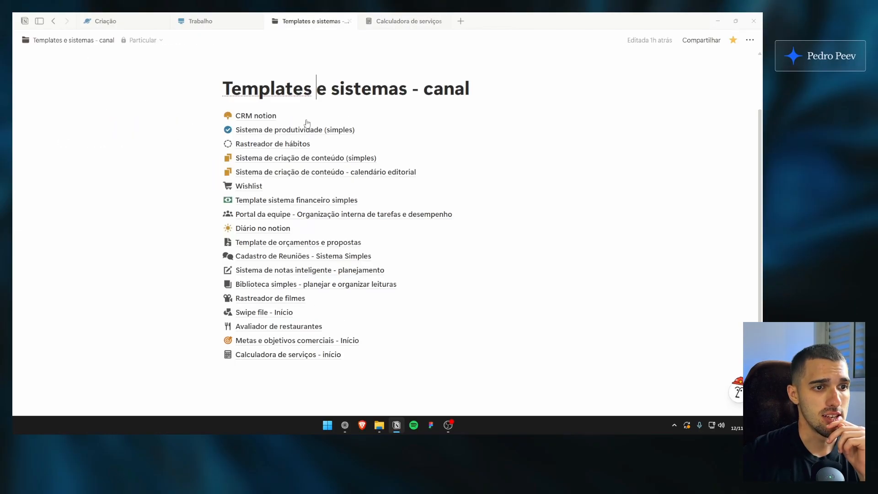
left_click(408, 21)
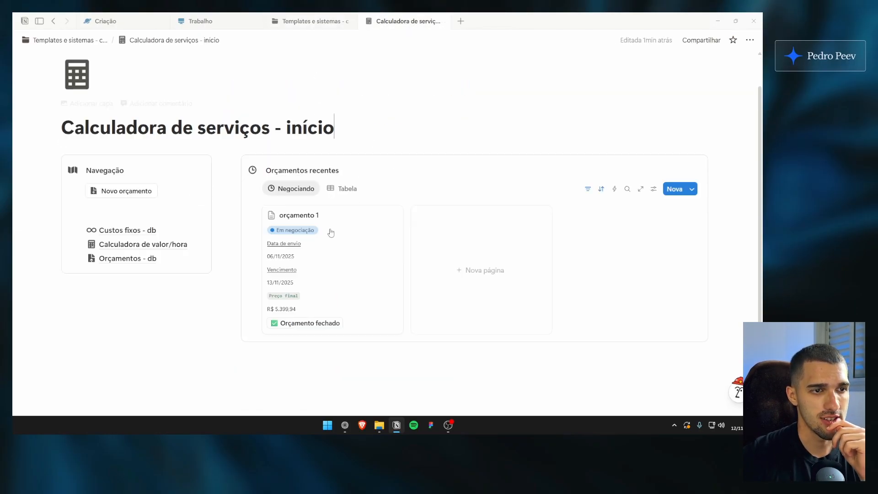
scroll(254, 233, "down", 2)
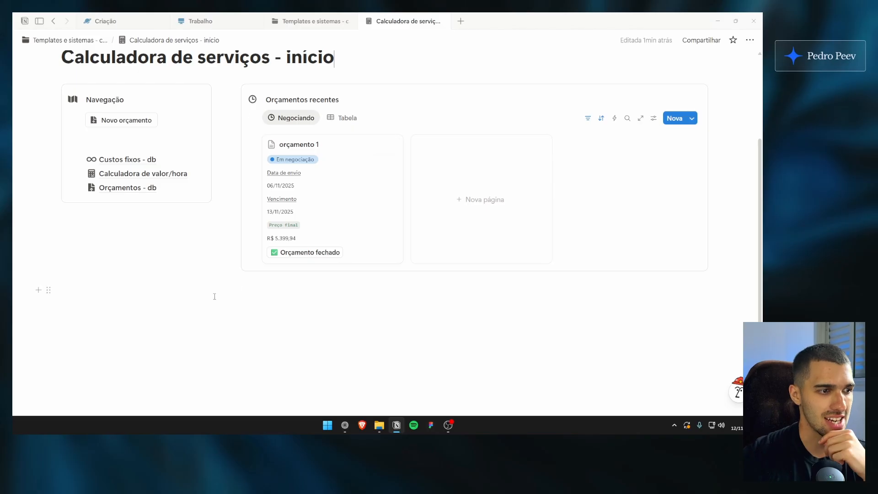
left_click(313, 22)
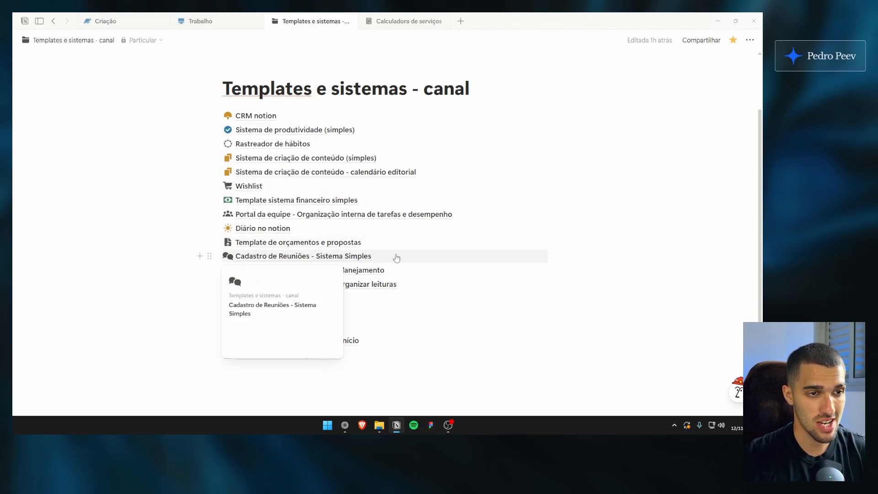
scroll(396, 247, "up", 2)
left_click(407, 21)
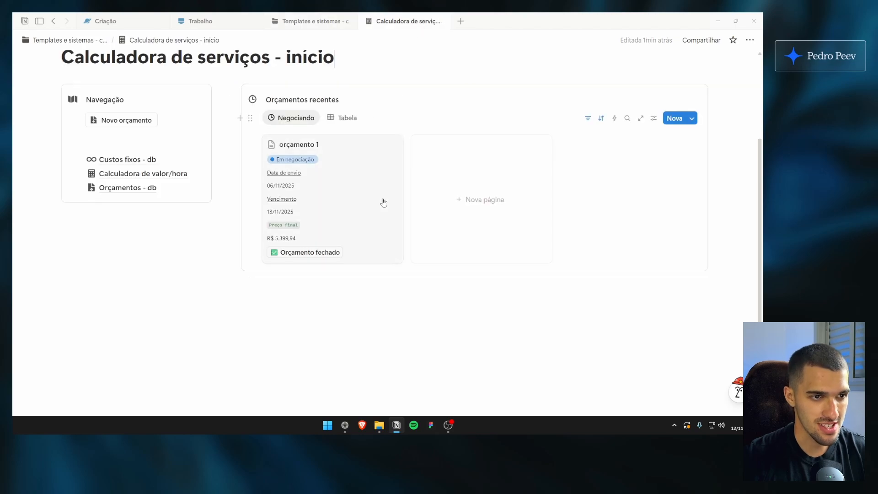
scroll(410, 196, "up", 3)
scroll(384, 196, "down", 2)
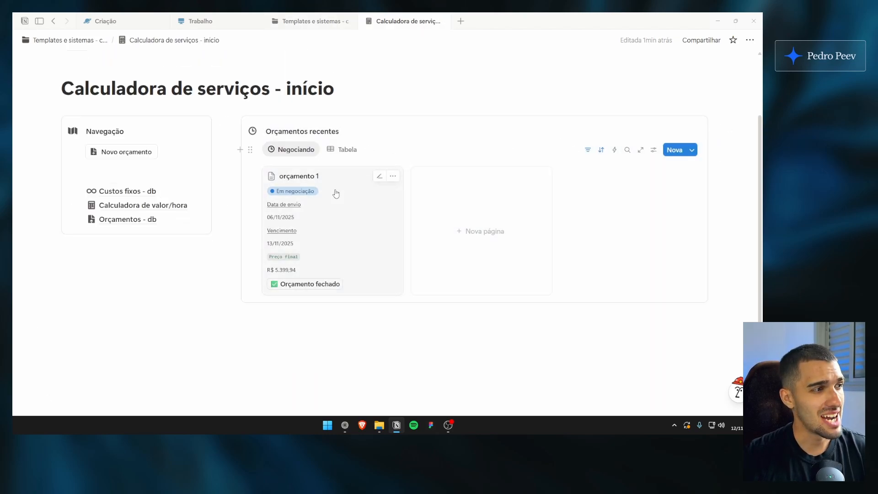
scroll(328, 238, "up", 2)
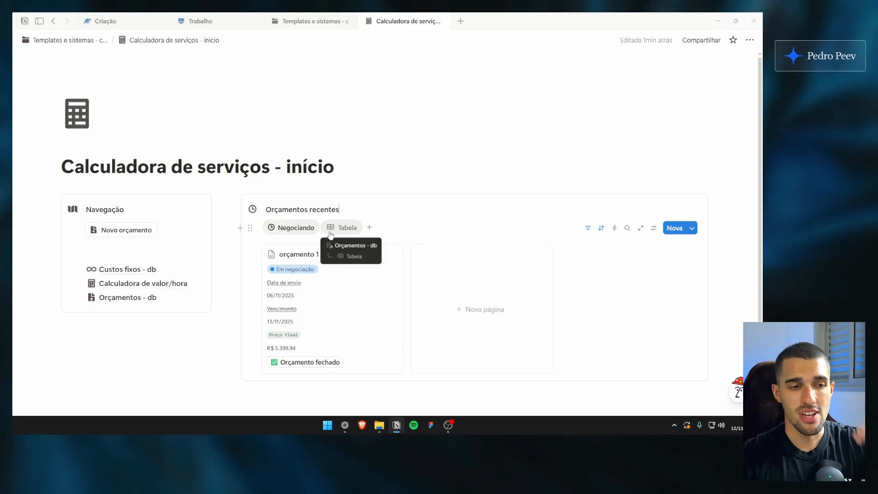
scroll(366, 208, "down", 2)
scroll(367, 200, "up", 2)
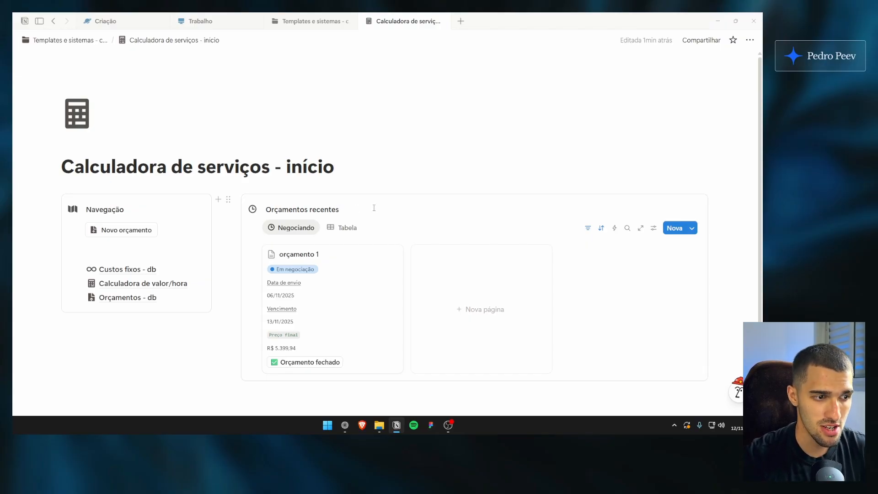
scroll(374, 208, "down", 1)
scroll(388, 208, "up", 1)
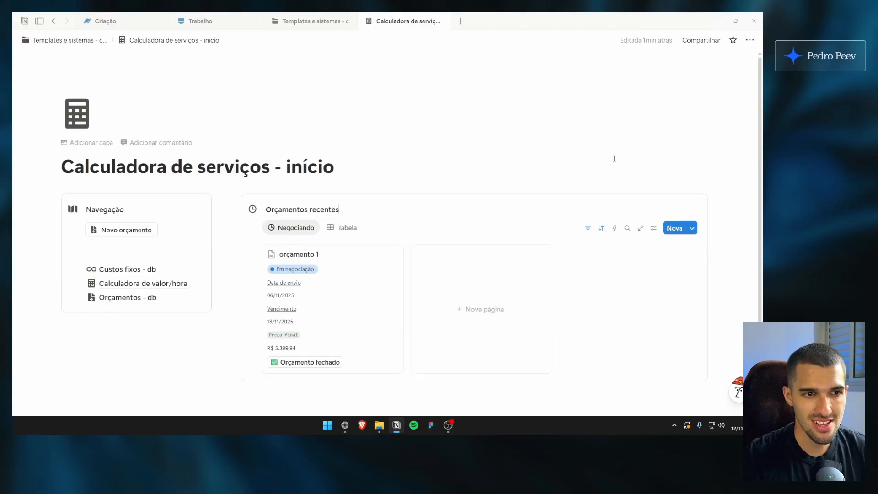
scroll(762, 118, "down", 1)
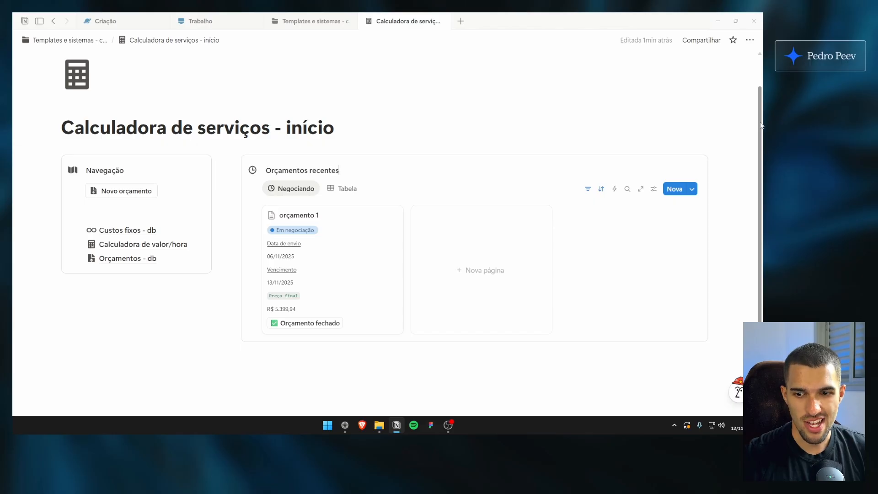
scroll(761, 125, "down", 1)
scroll(672, 155, "up", 2)
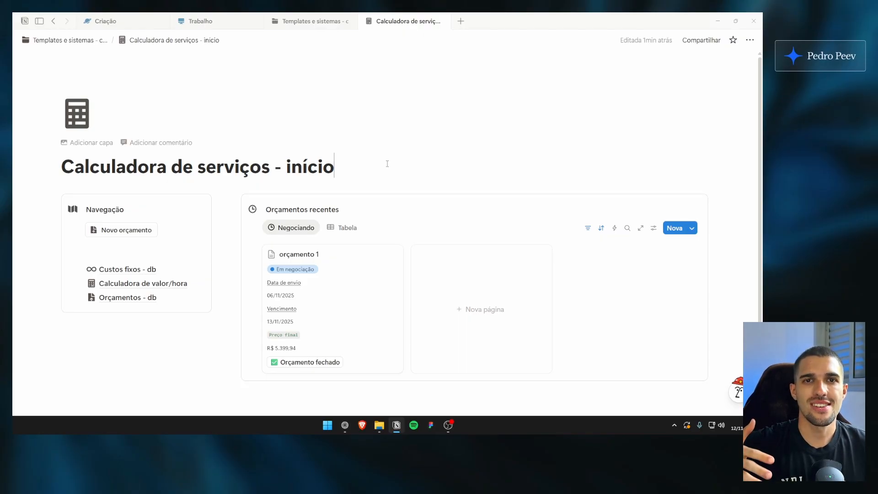
View the Templates e sistemas - canal page once more and go back to Calculadora de serviços - início
left_click(326, 25)
left_click_drag(123, 166, 137, 216)
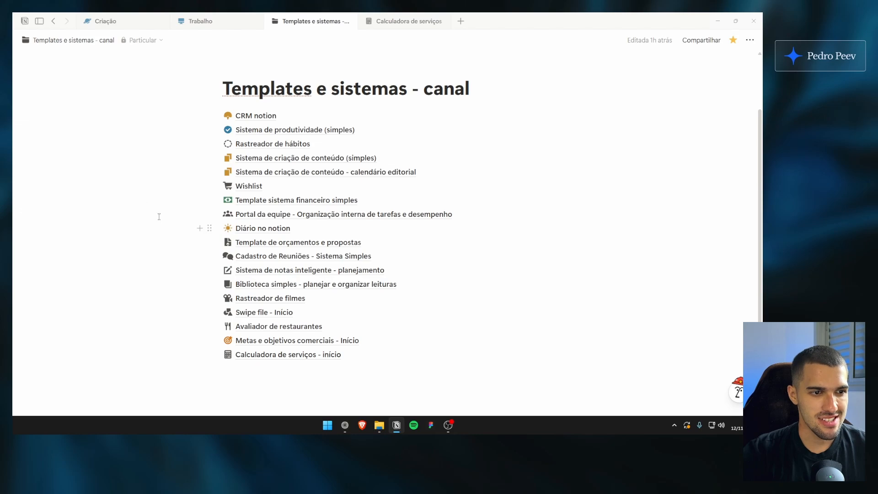
left_click_drag(154, 175, 358, 261)
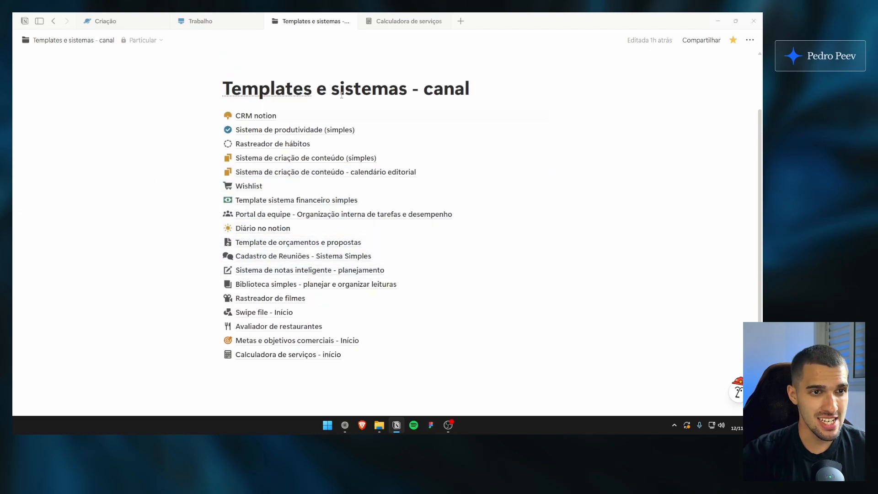
left_click(408, 22)
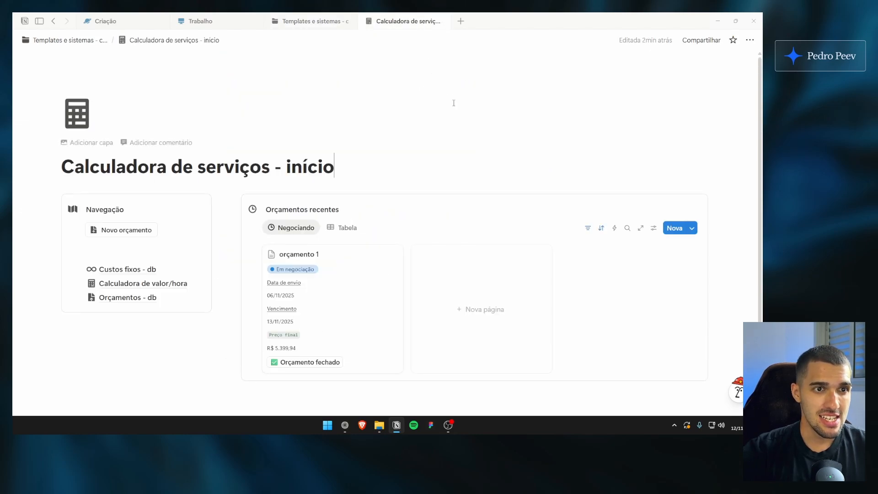